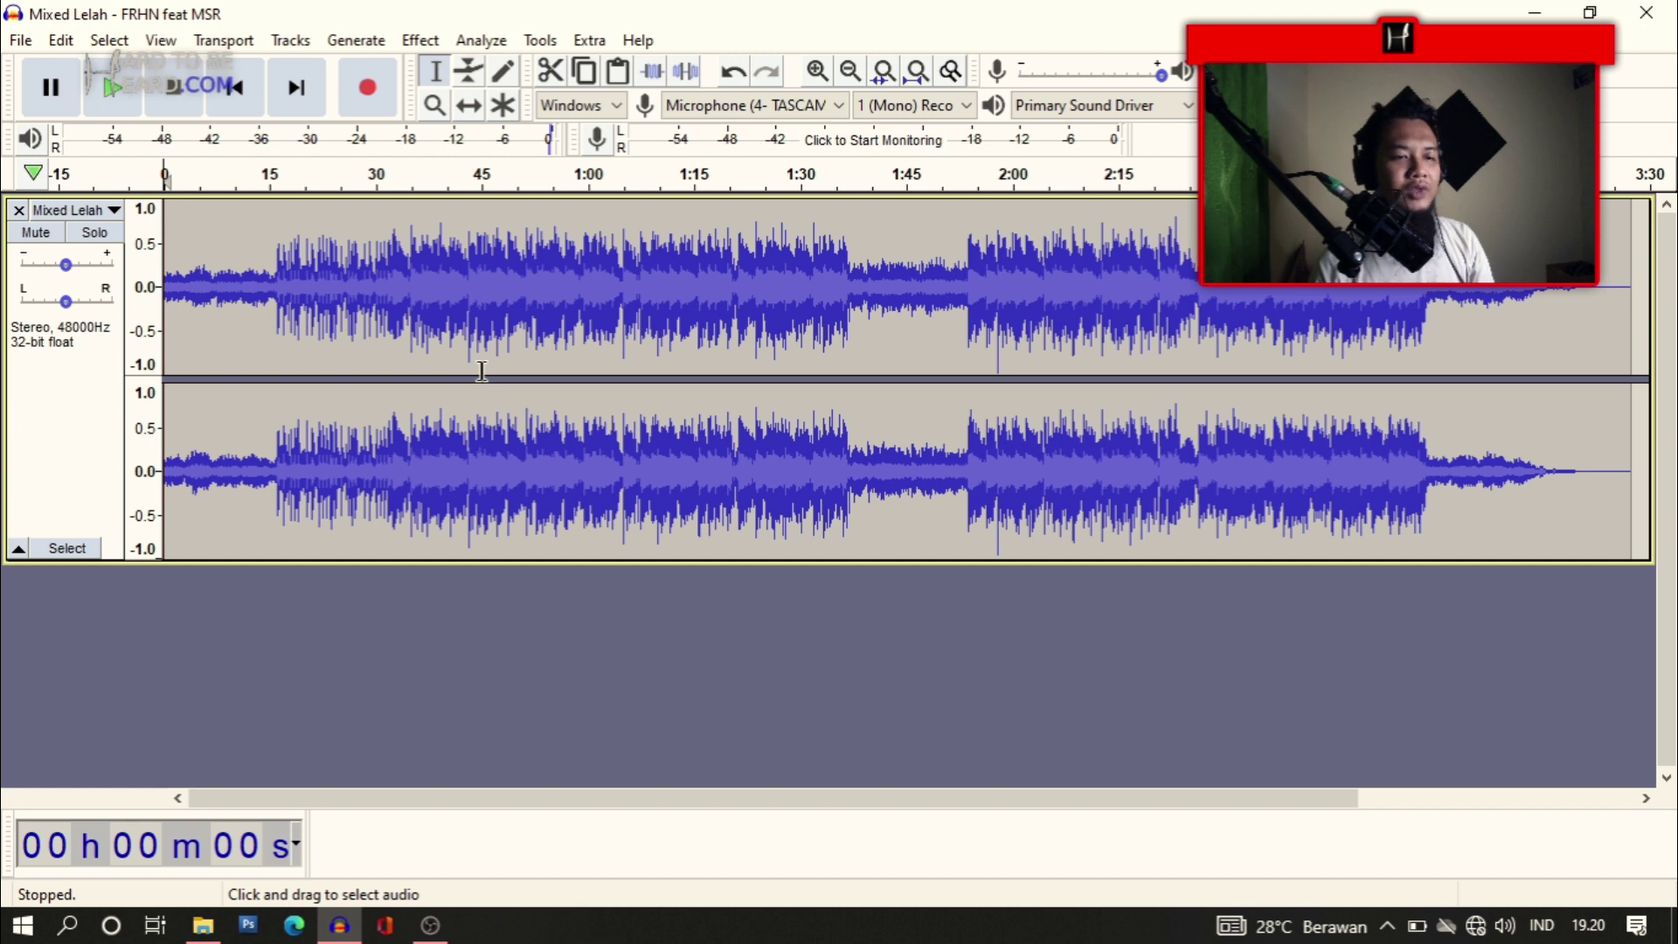
# Select the entire Mixed Lelah track and make its waveform display taller
pyautogui.click(44, 419)
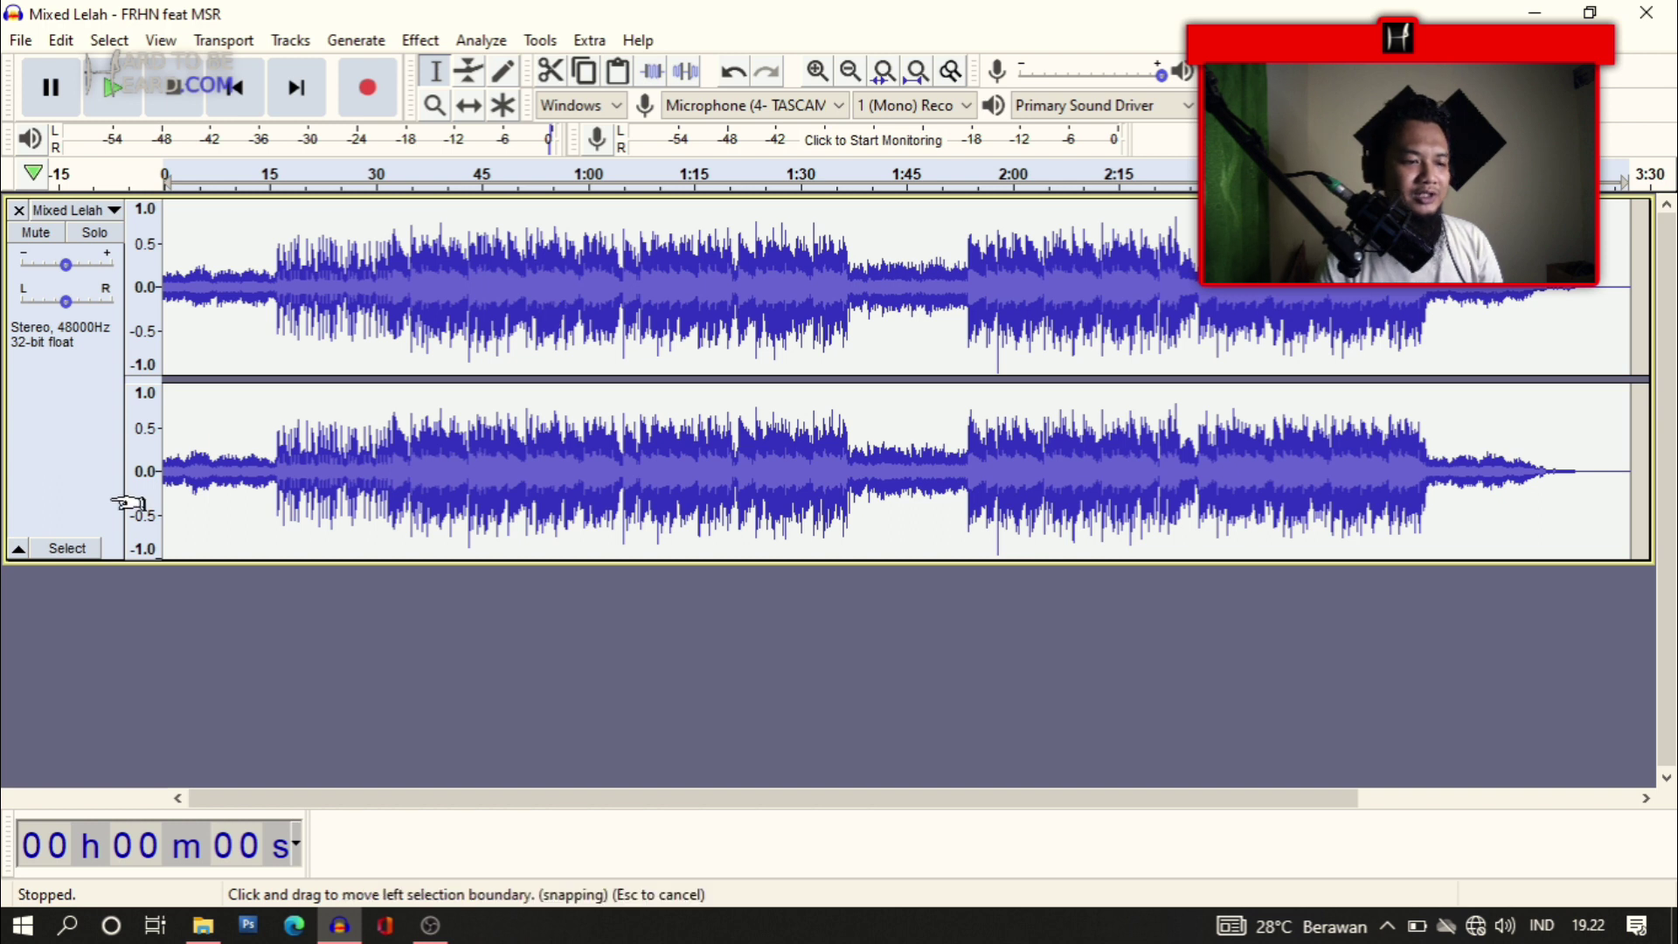
pyautogui.moveTo(112, 562); pyautogui.dragTo(120, 650)
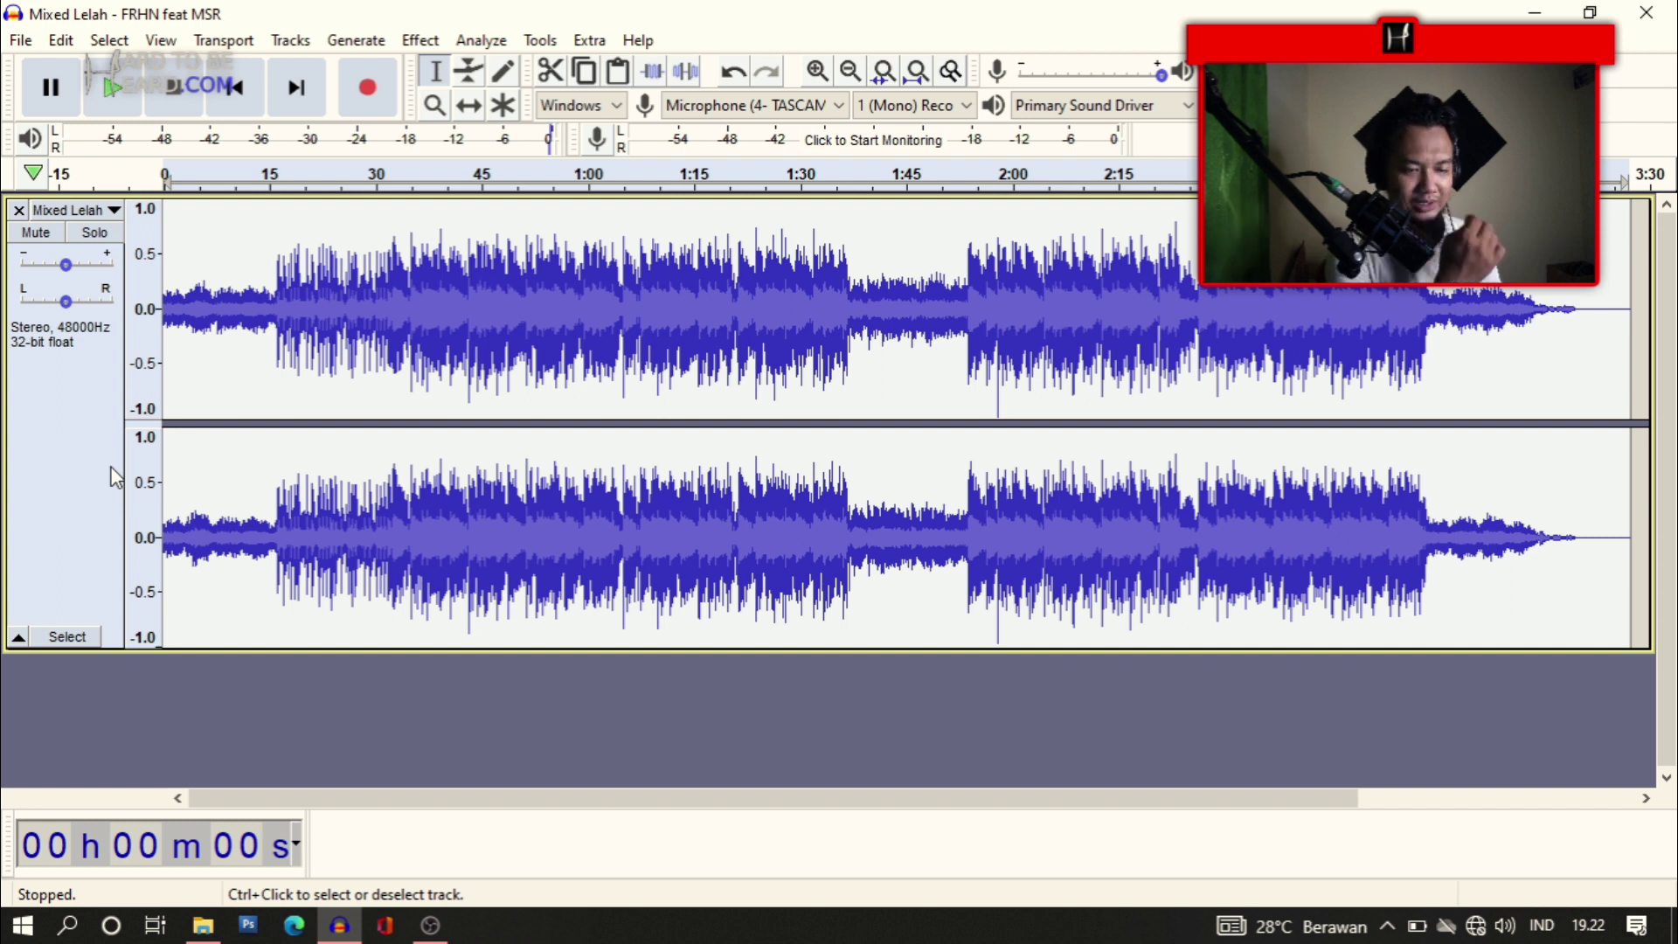
pyautogui.click(423, 42)
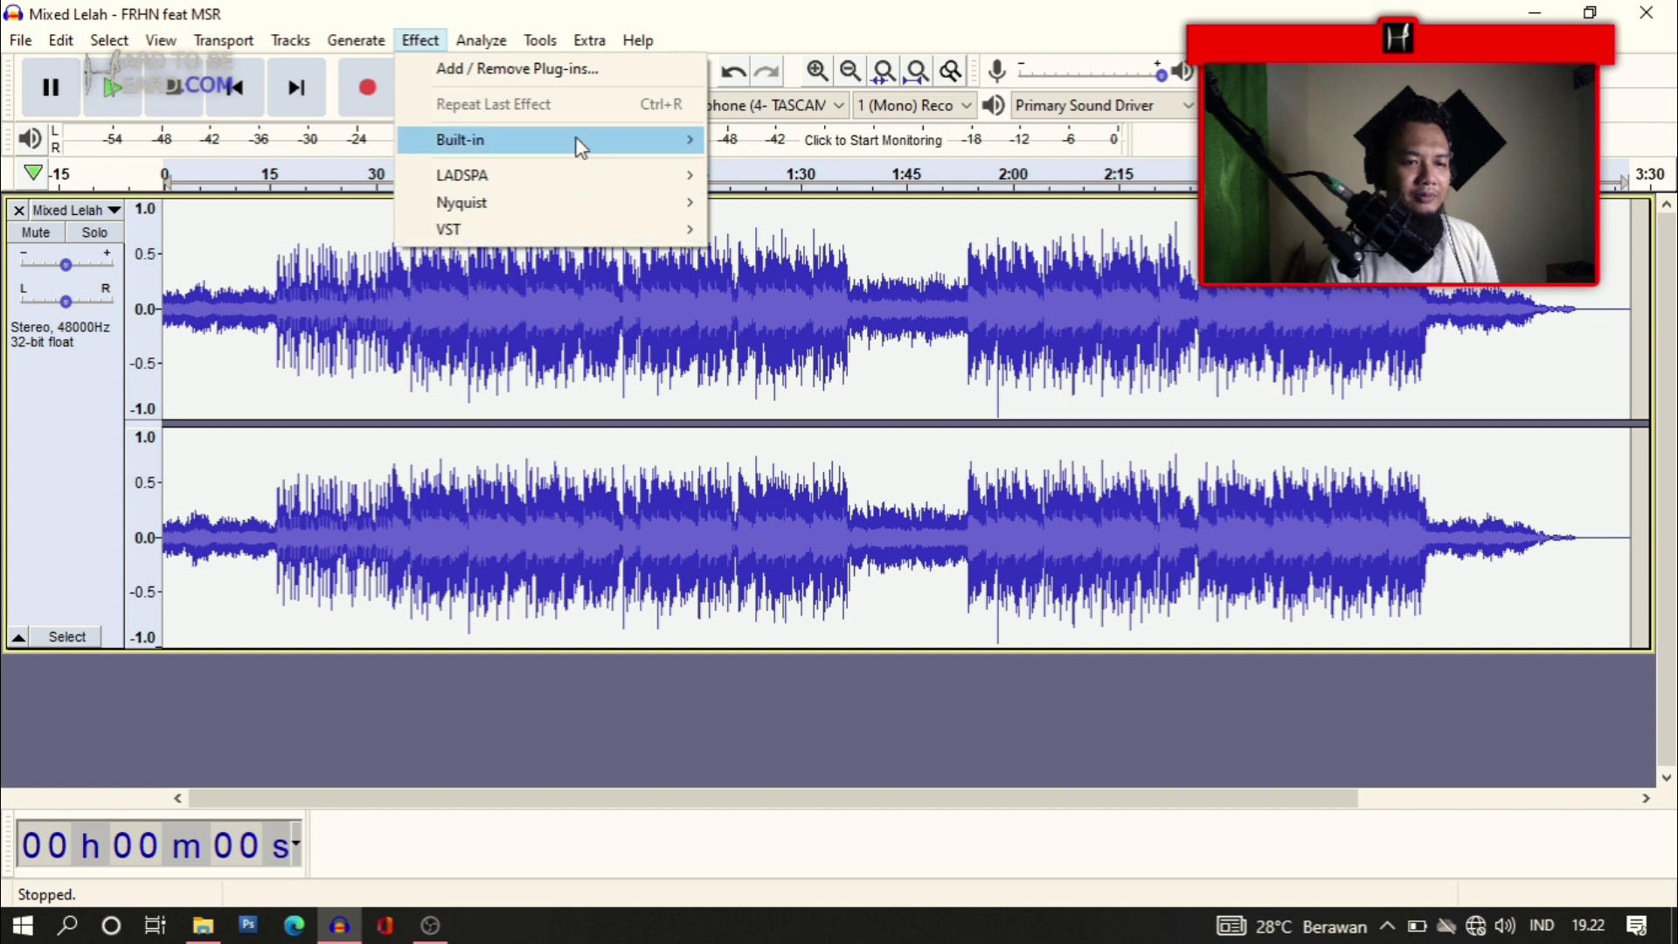
pyautogui.moveTo(577, 144)
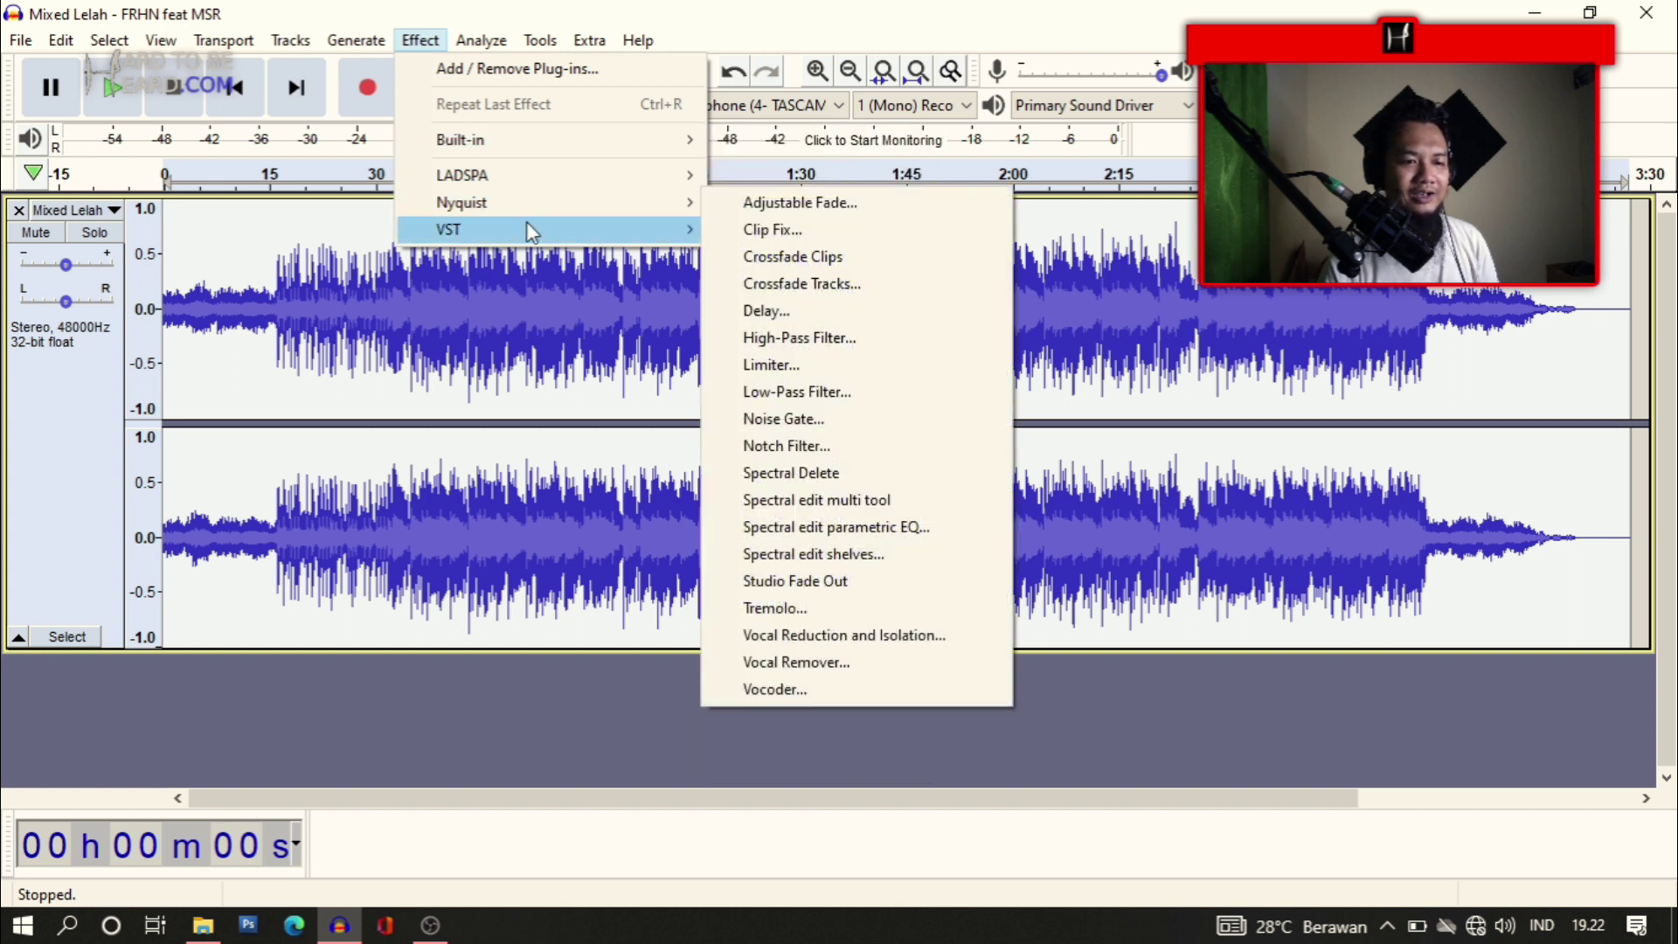
pyautogui.moveTo(526, 229)
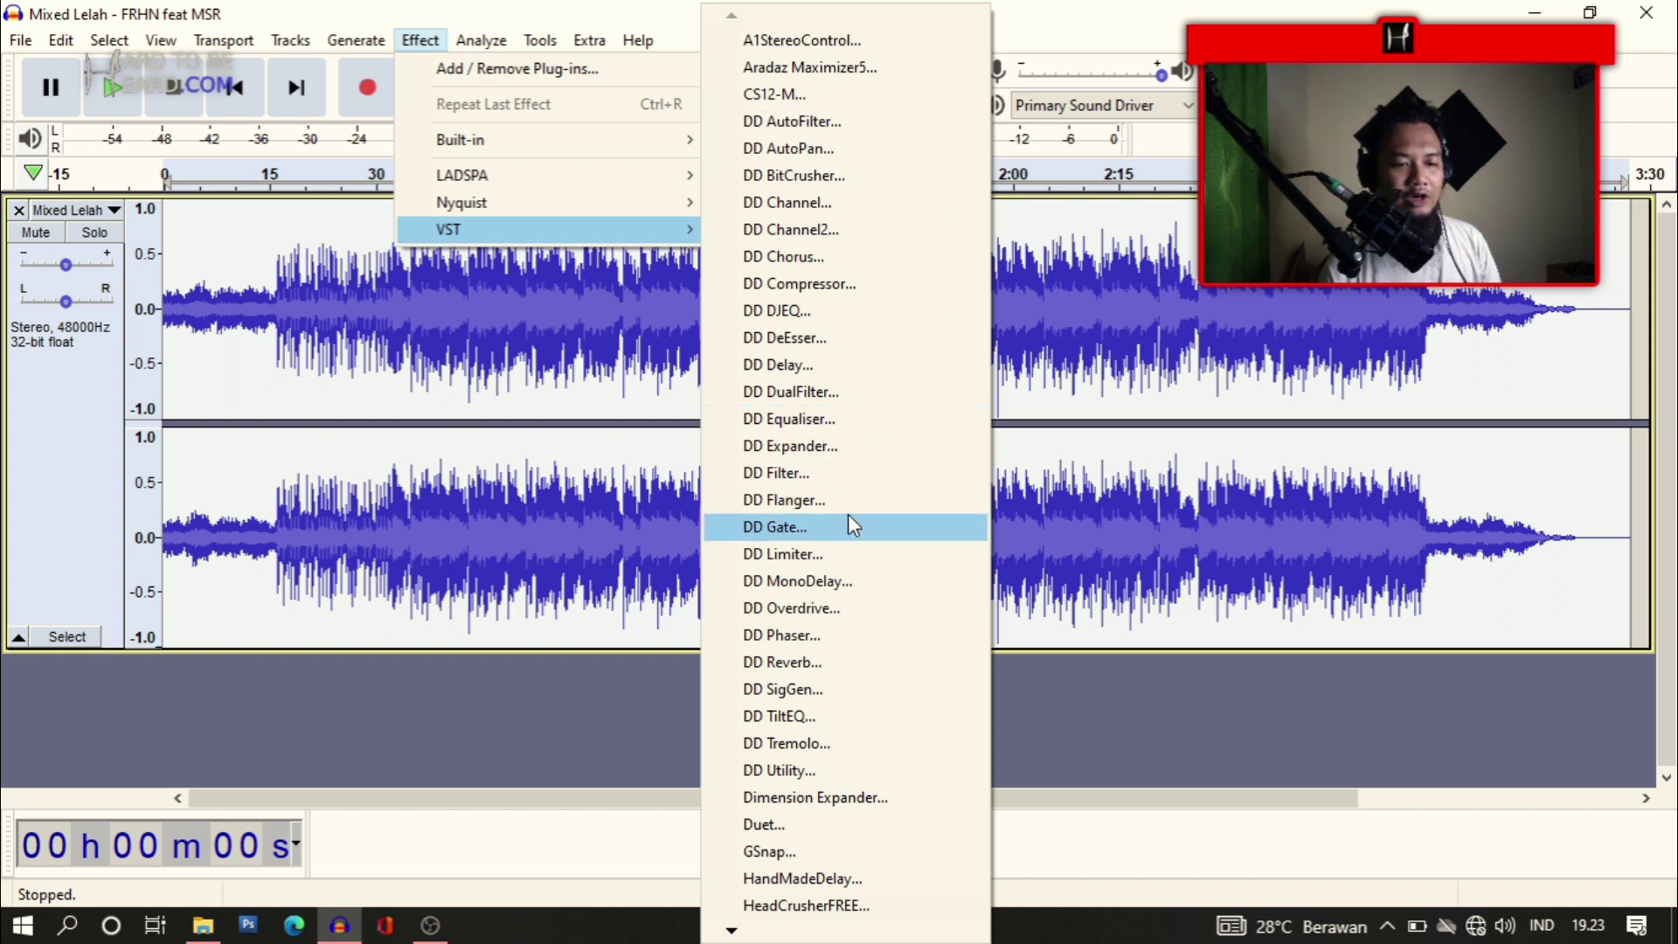
pyautogui.click(516, 21)
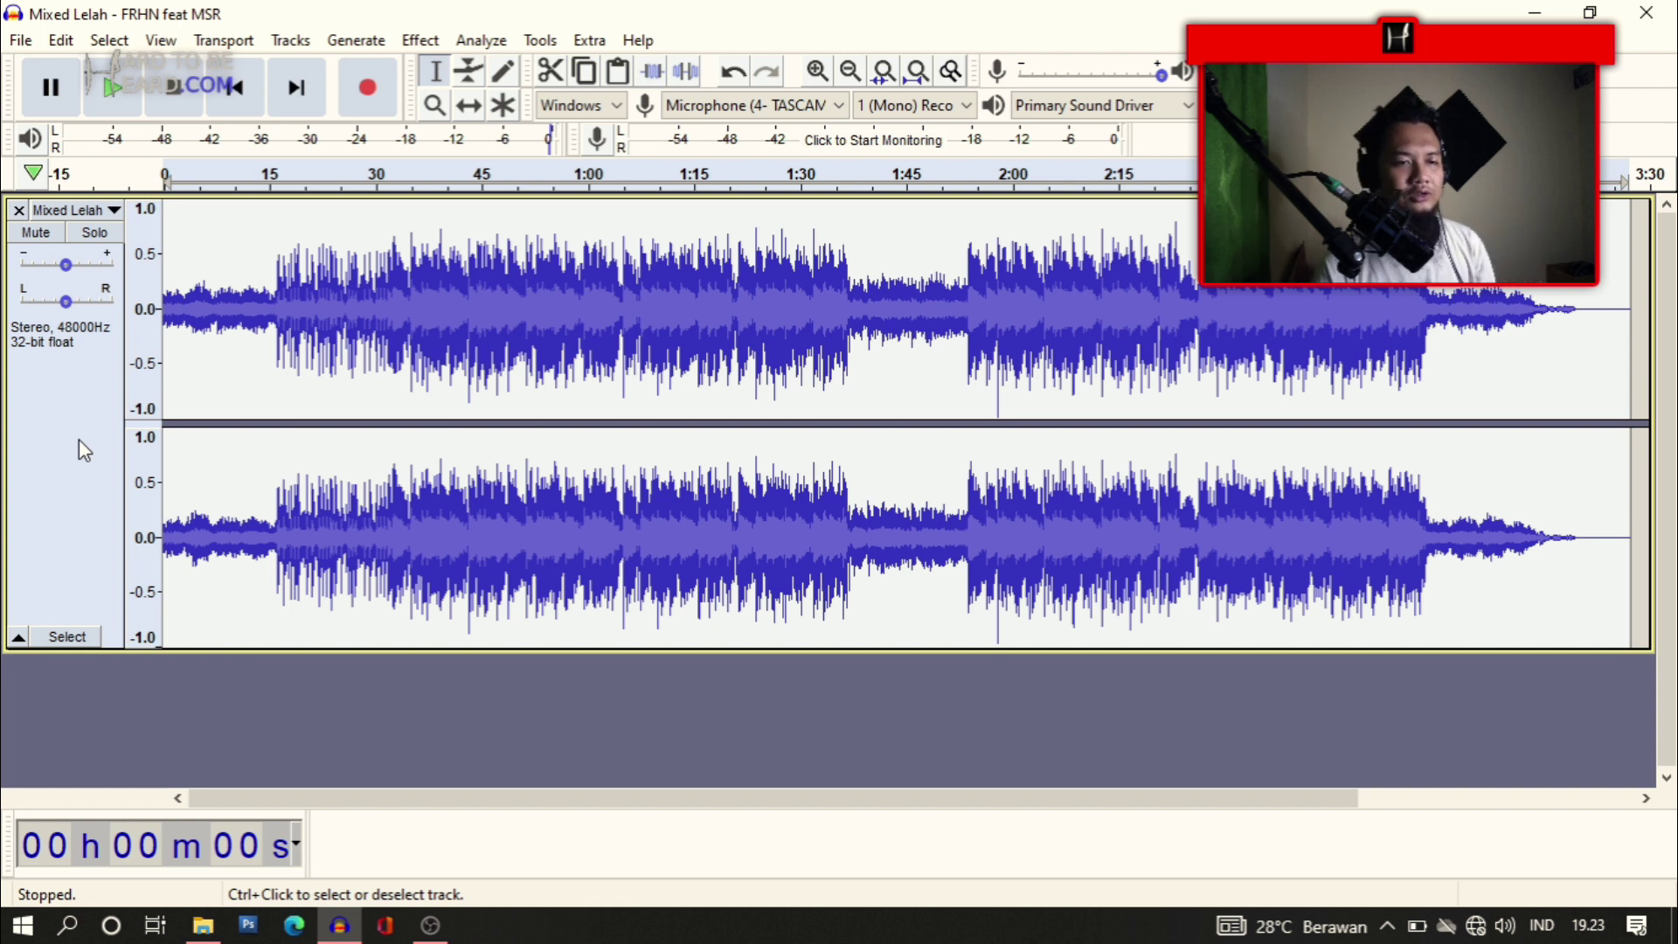
# Open the TDR Nova VST effect on the selected track and switch off its high-pass and low-pass filters
pyautogui.click(420, 41)
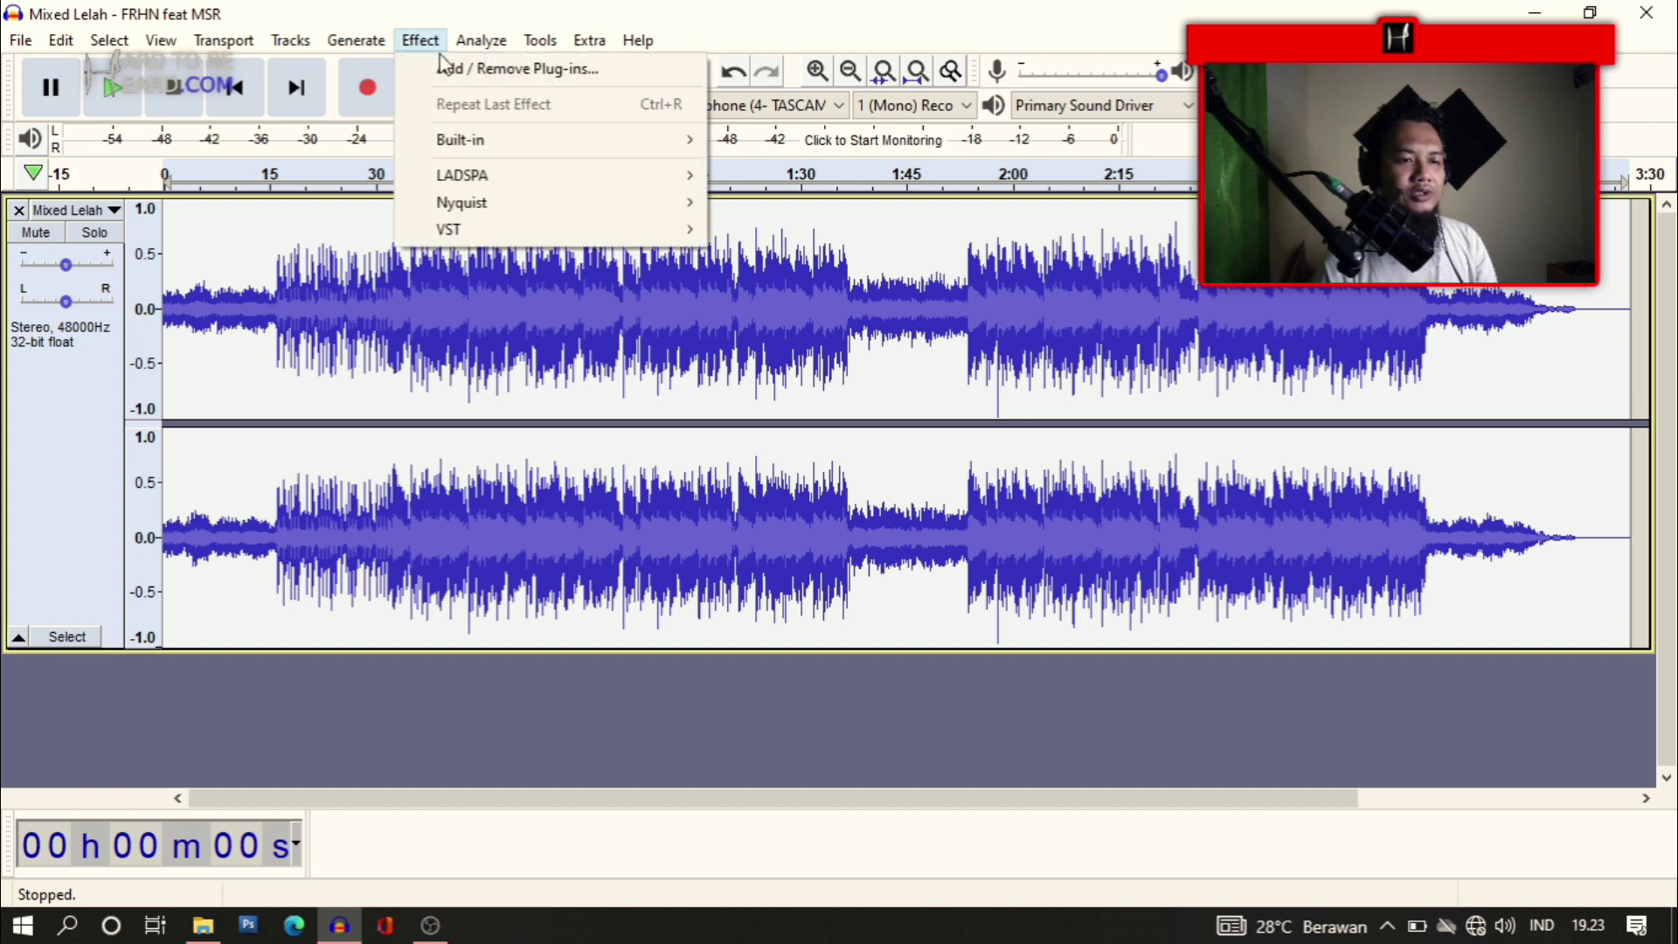
pyautogui.moveTo(528, 236)
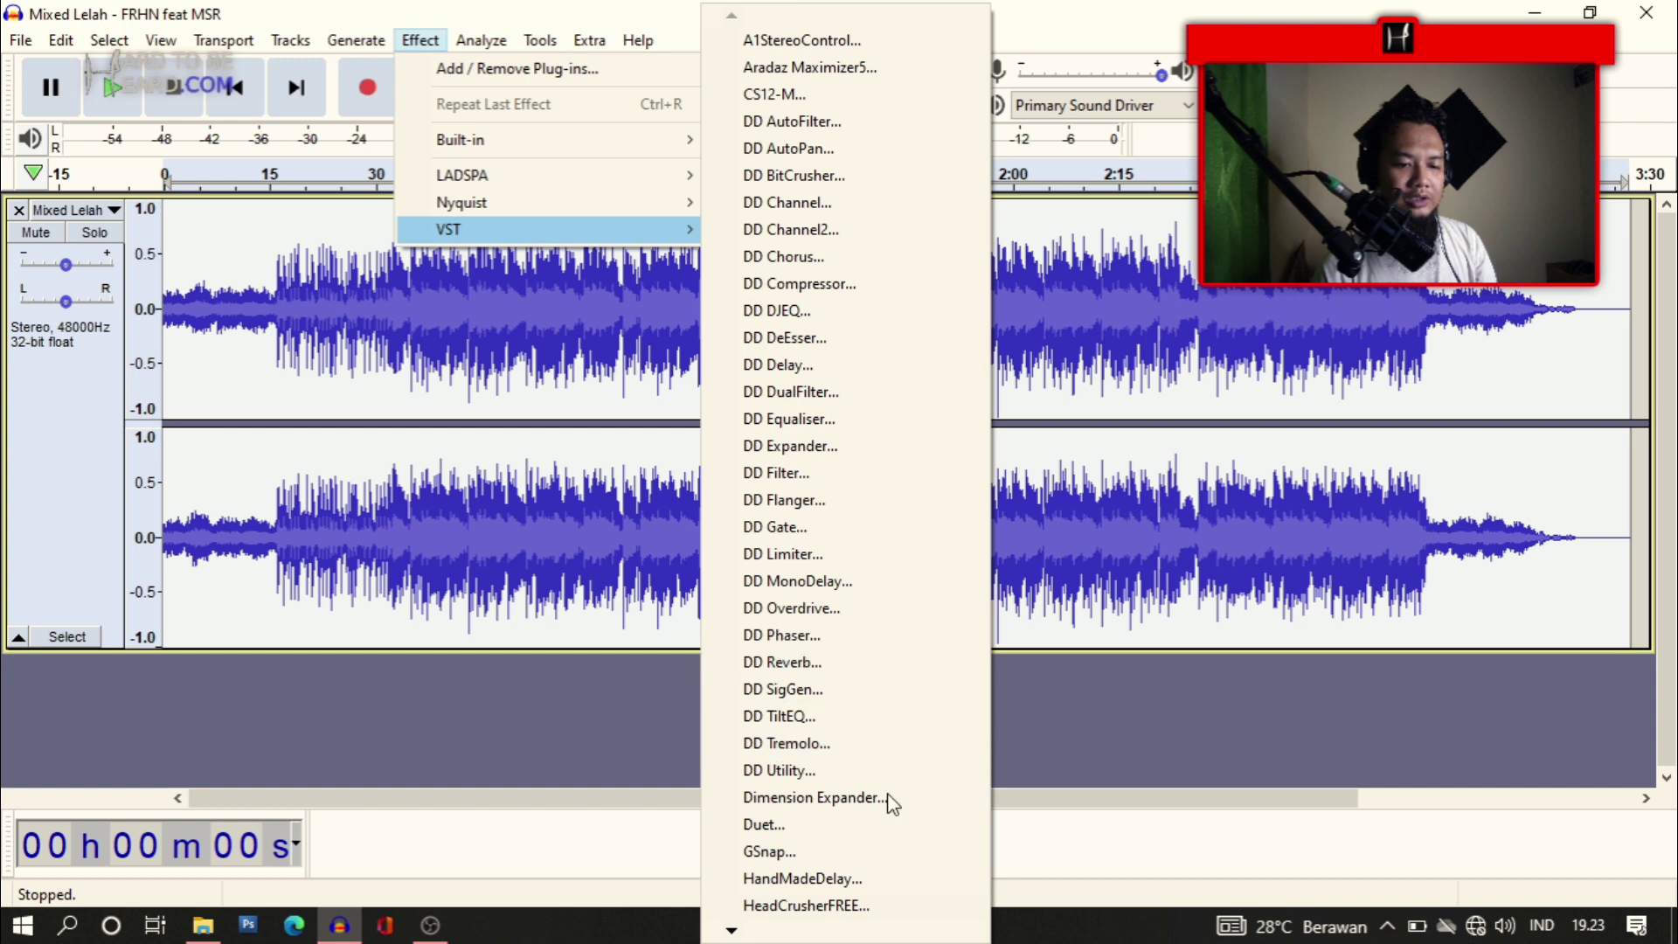
pyautogui.moveTo(813, 934)
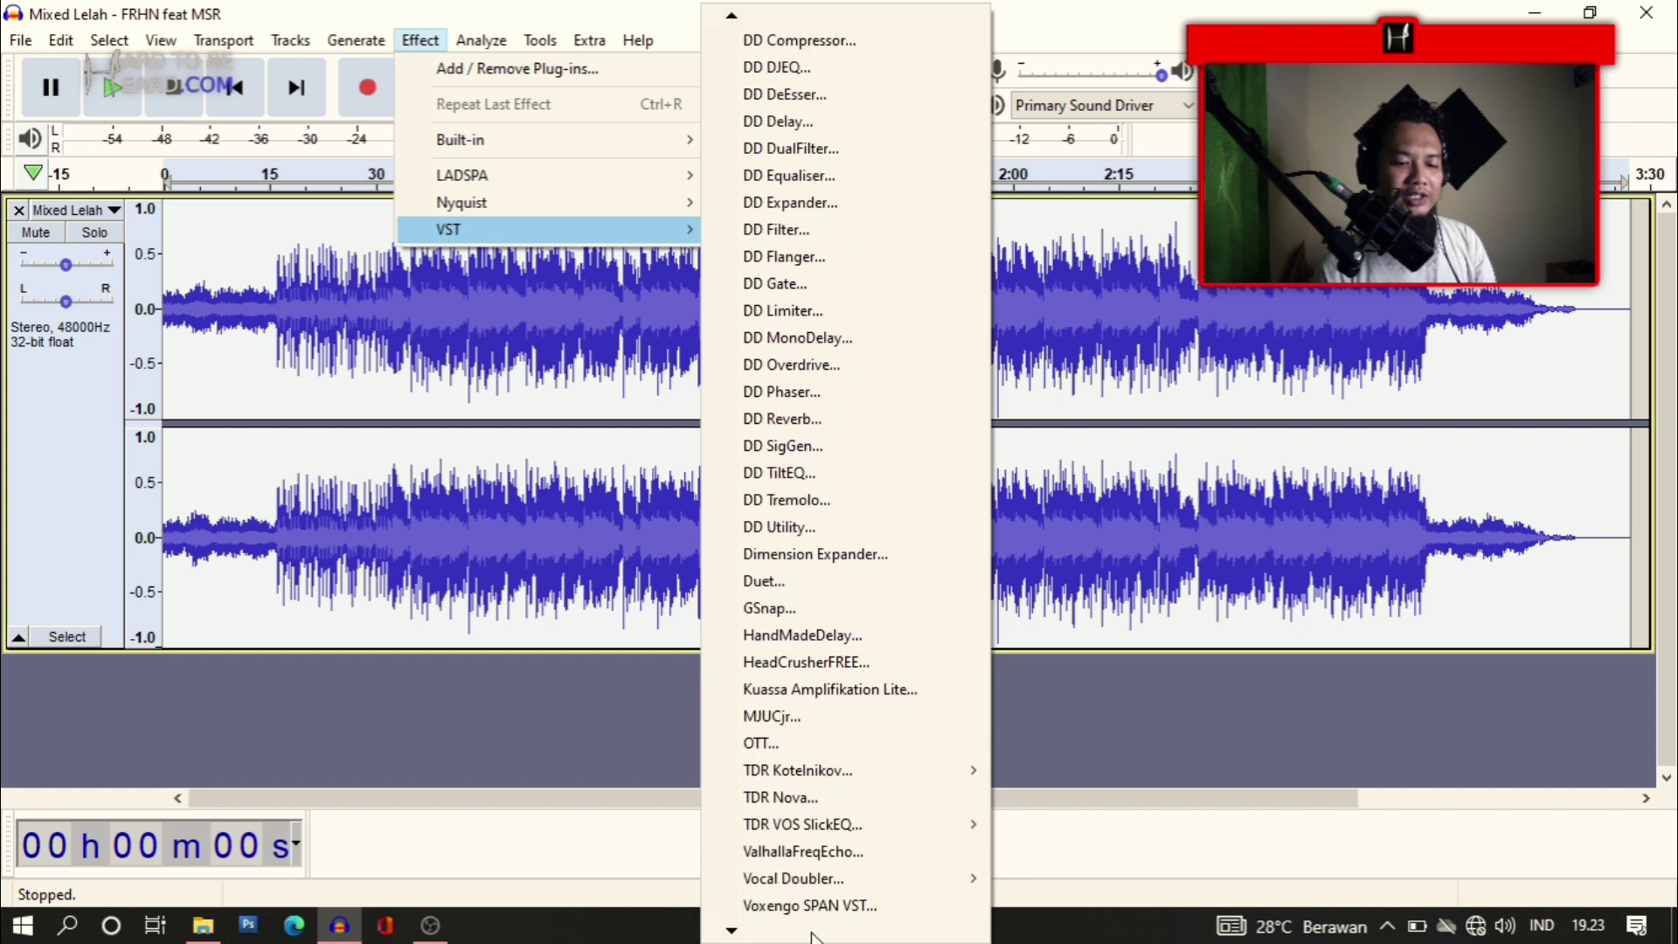
pyautogui.click(864, 801)
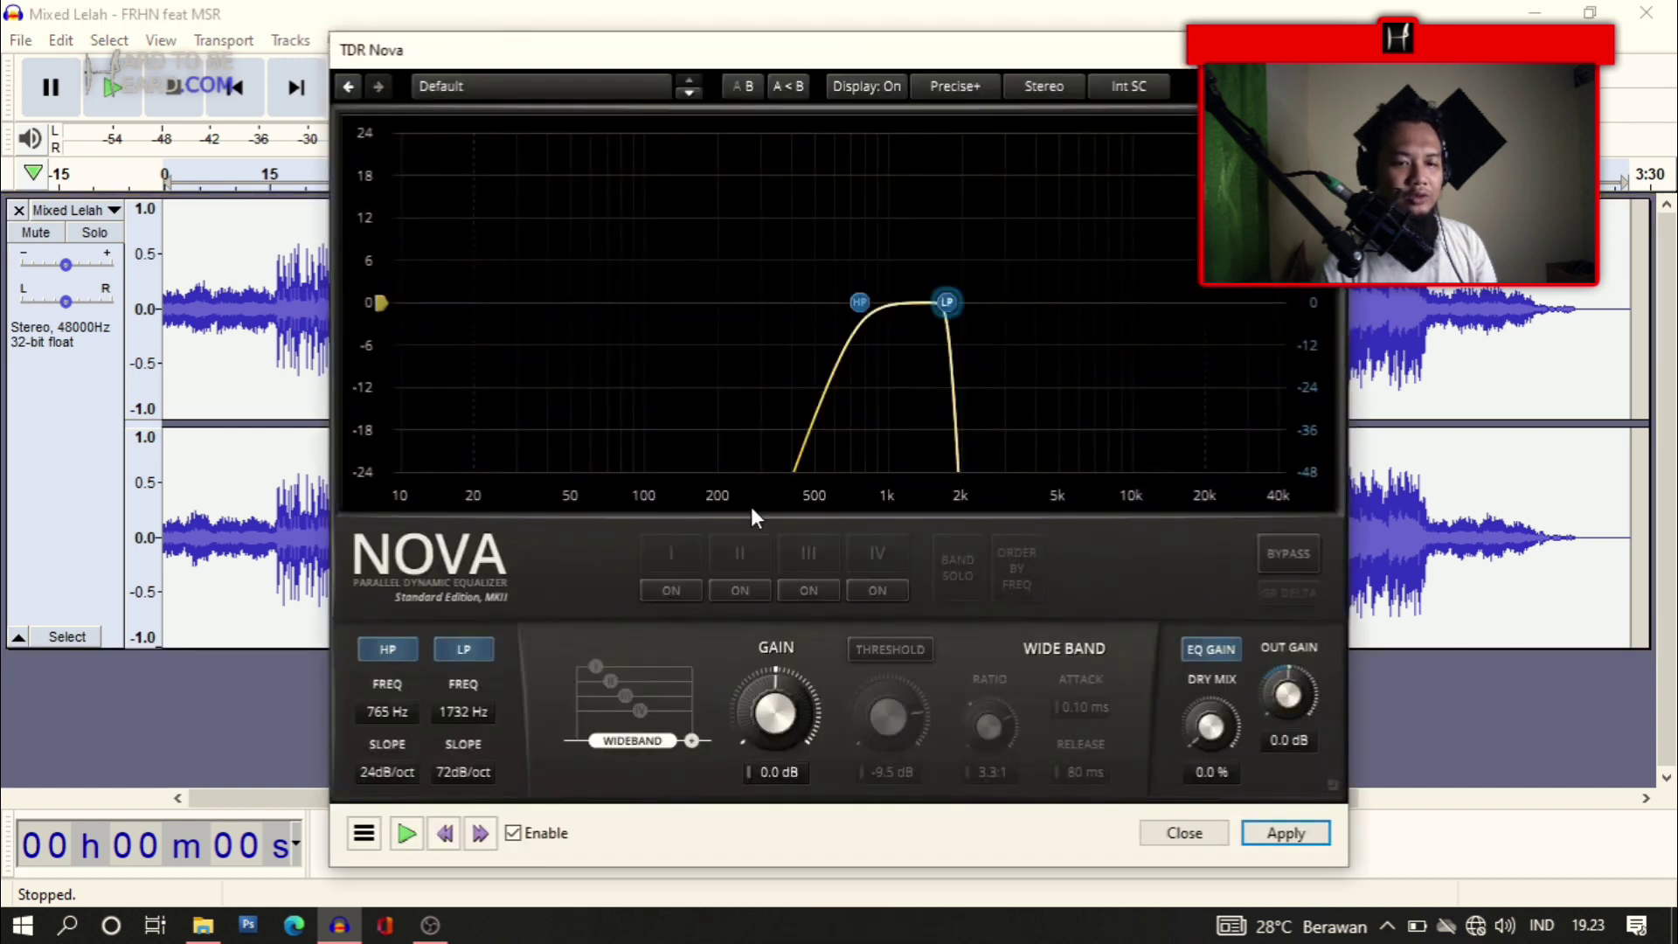
pyautogui.click(463, 649)
pyautogui.click(386, 651)
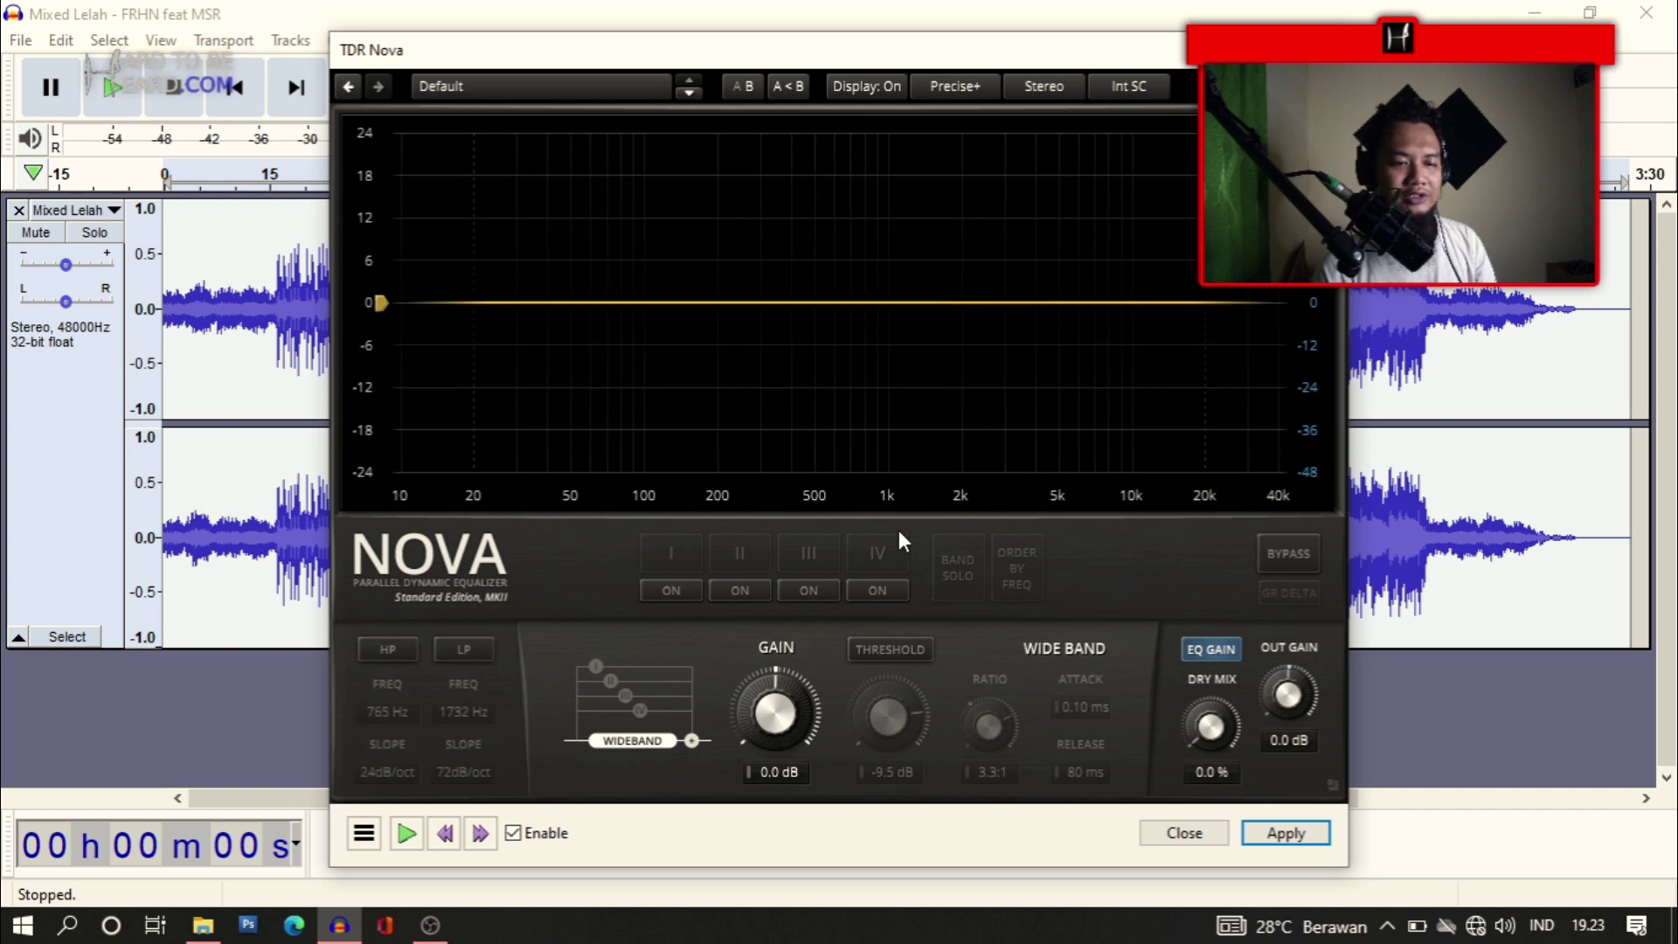
# Try equalizer band I as a bell at about 186 Hz with about -0.7 dB gain, and switch the band off
pyautogui.click(672, 591)
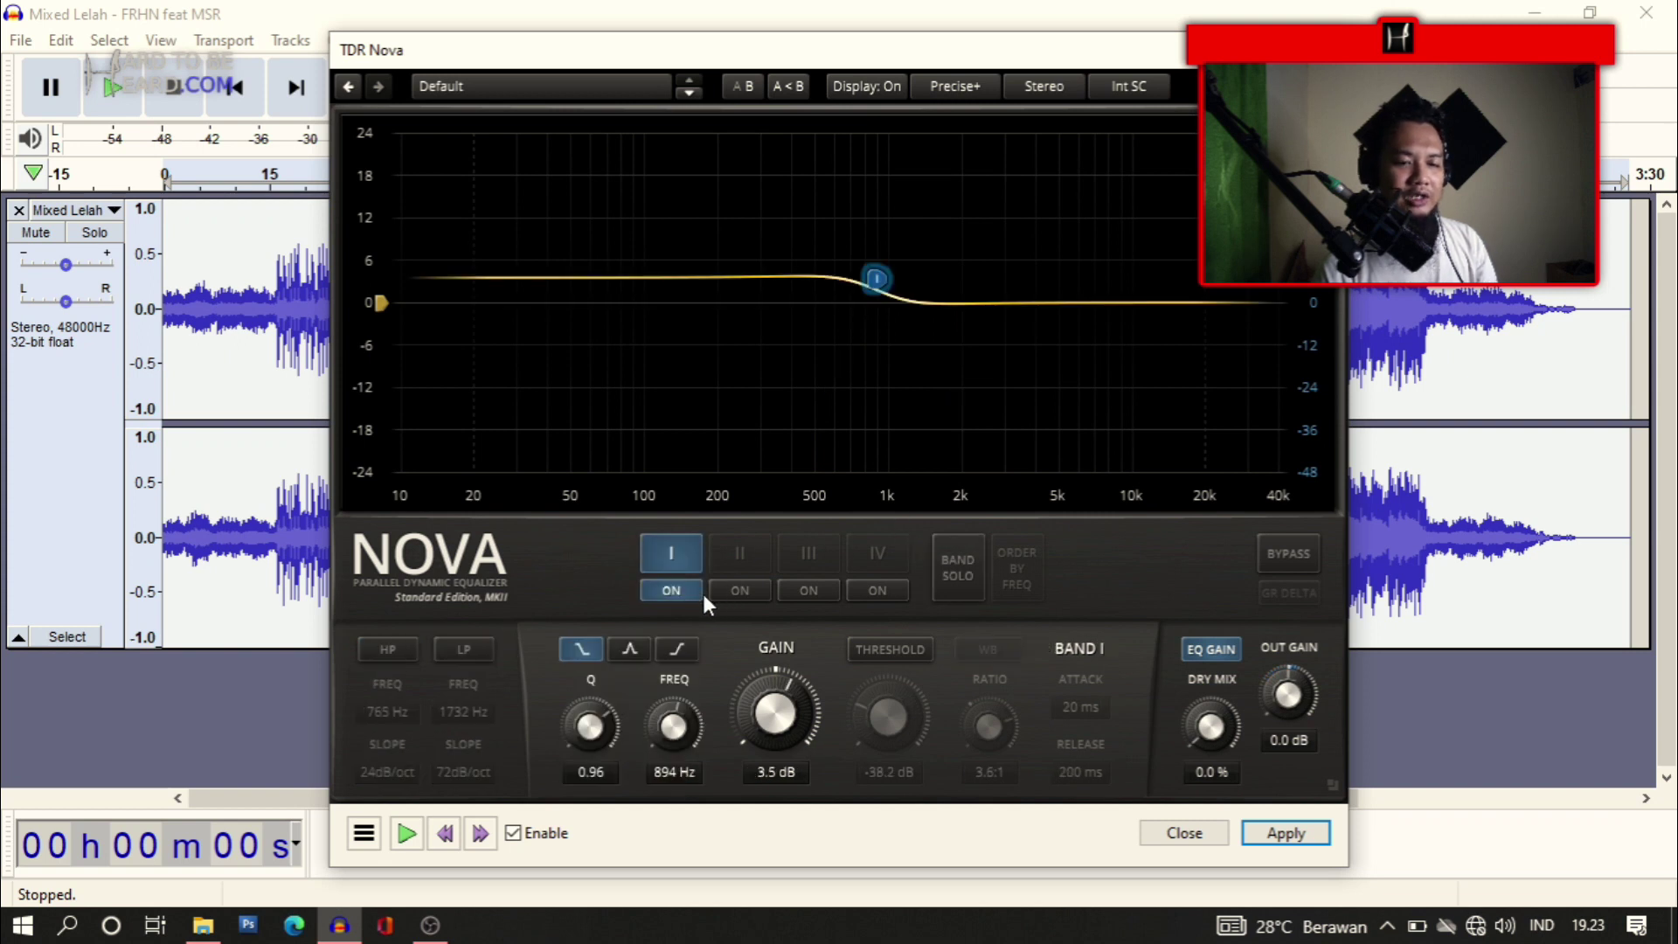
pyautogui.moveTo(876, 279); pyautogui.dragTo(675, 278)
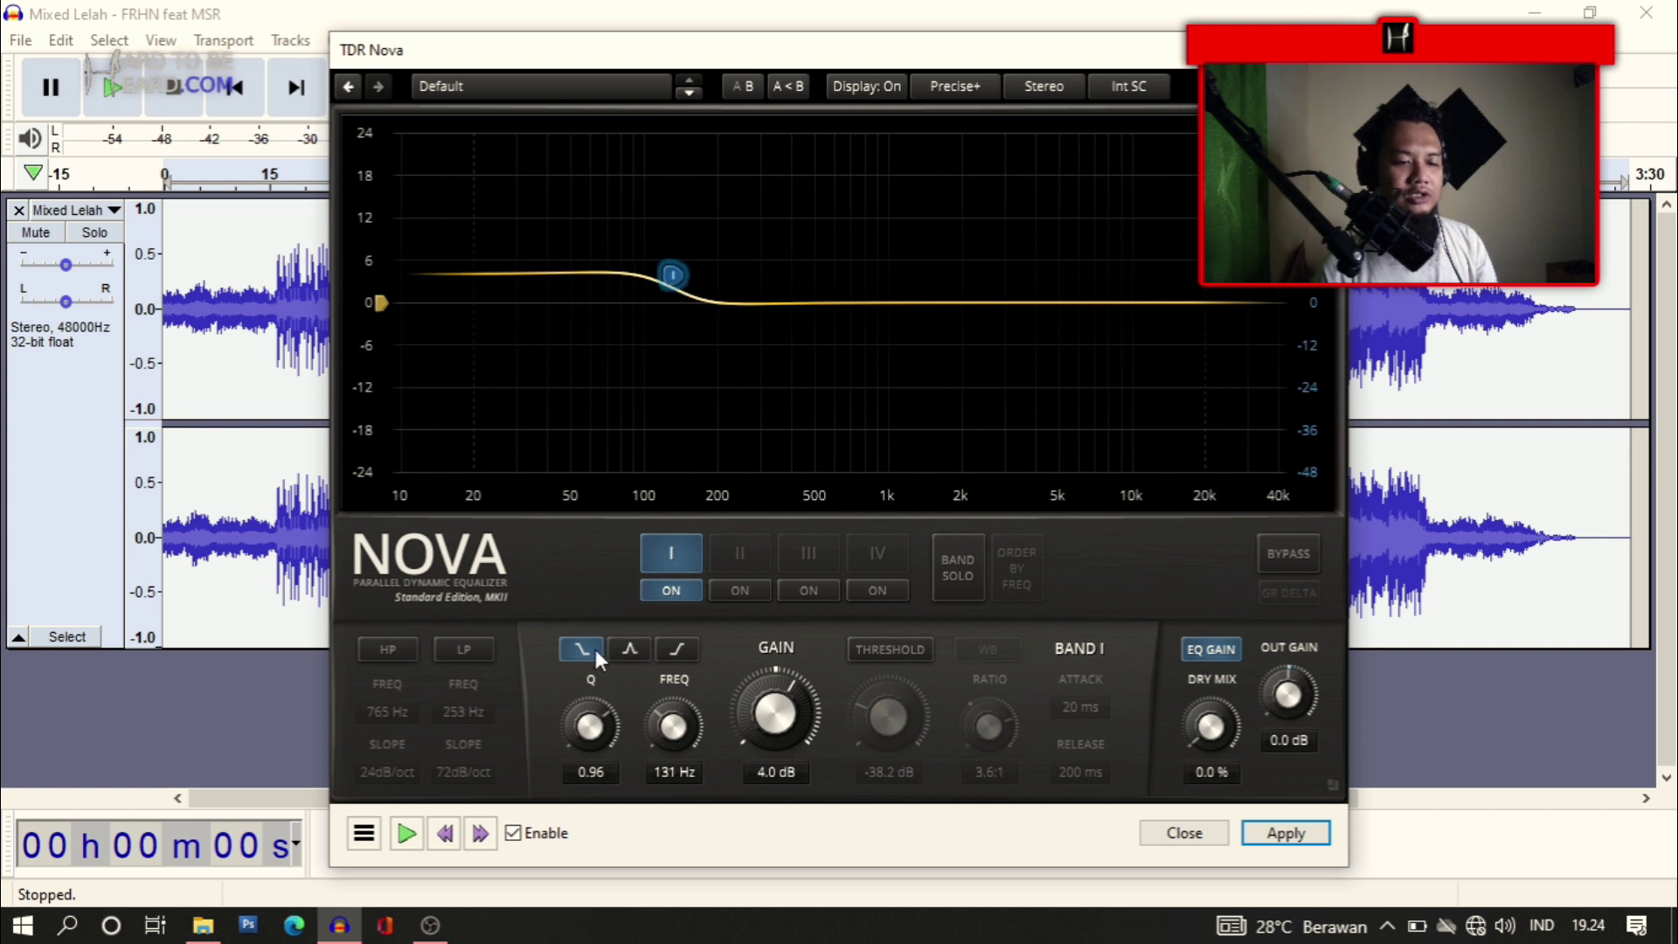
pyautogui.click(629, 650)
pyautogui.moveTo(685, 270); pyautogui.dragTo(712, 302)
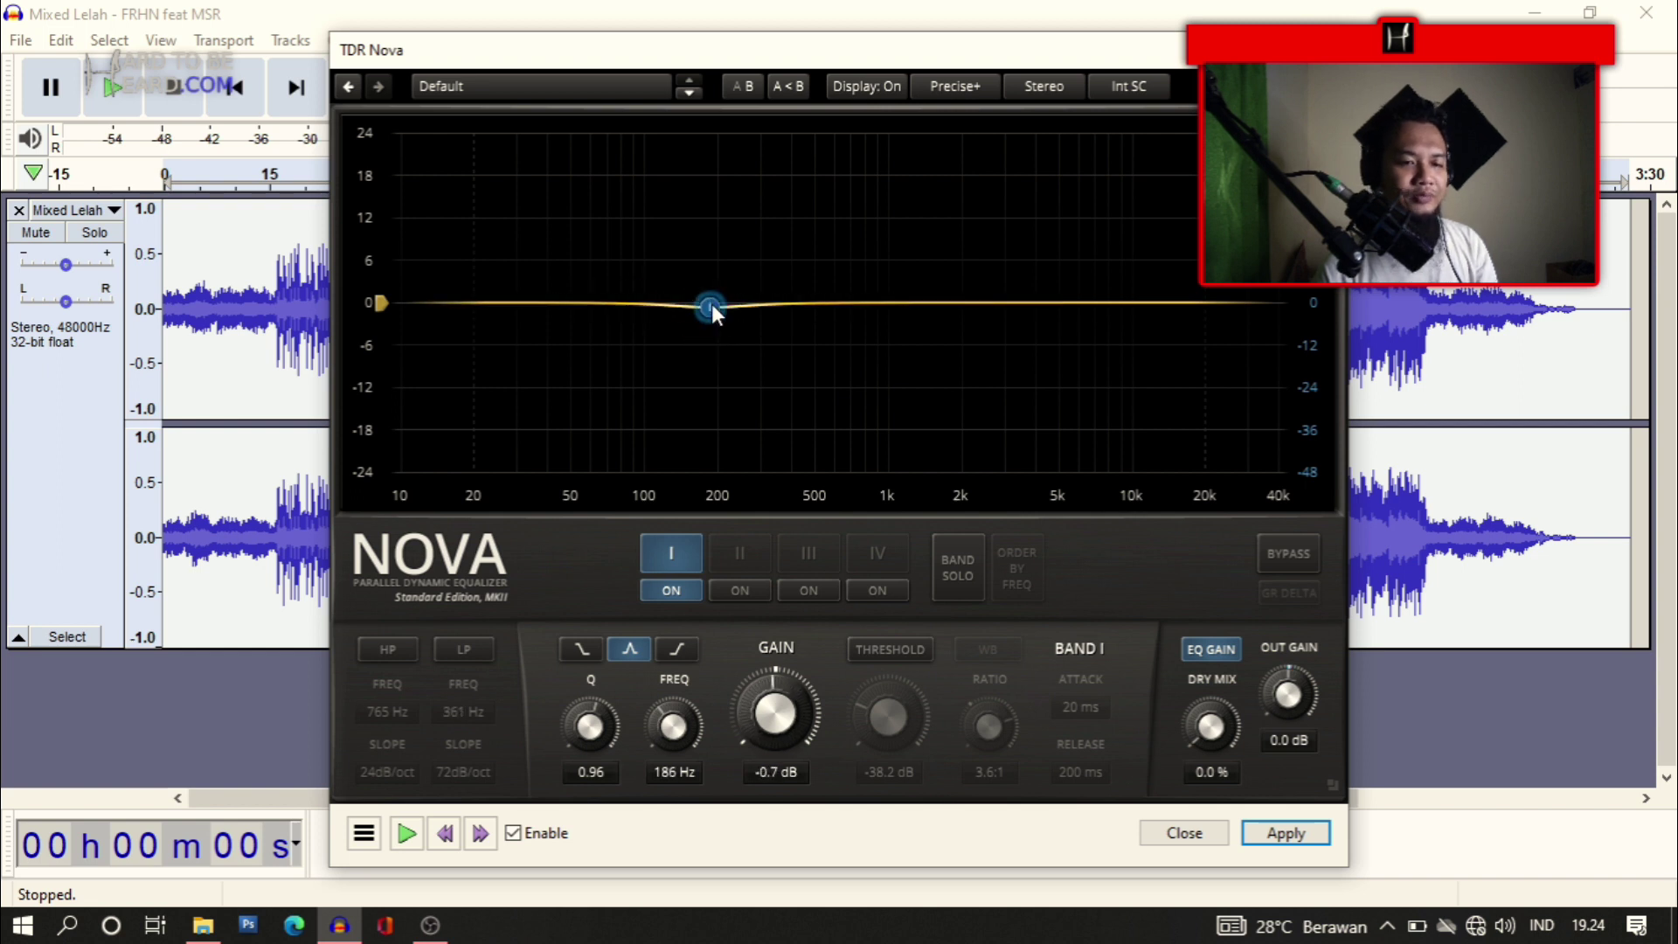
pyautogui.click(675, 584)
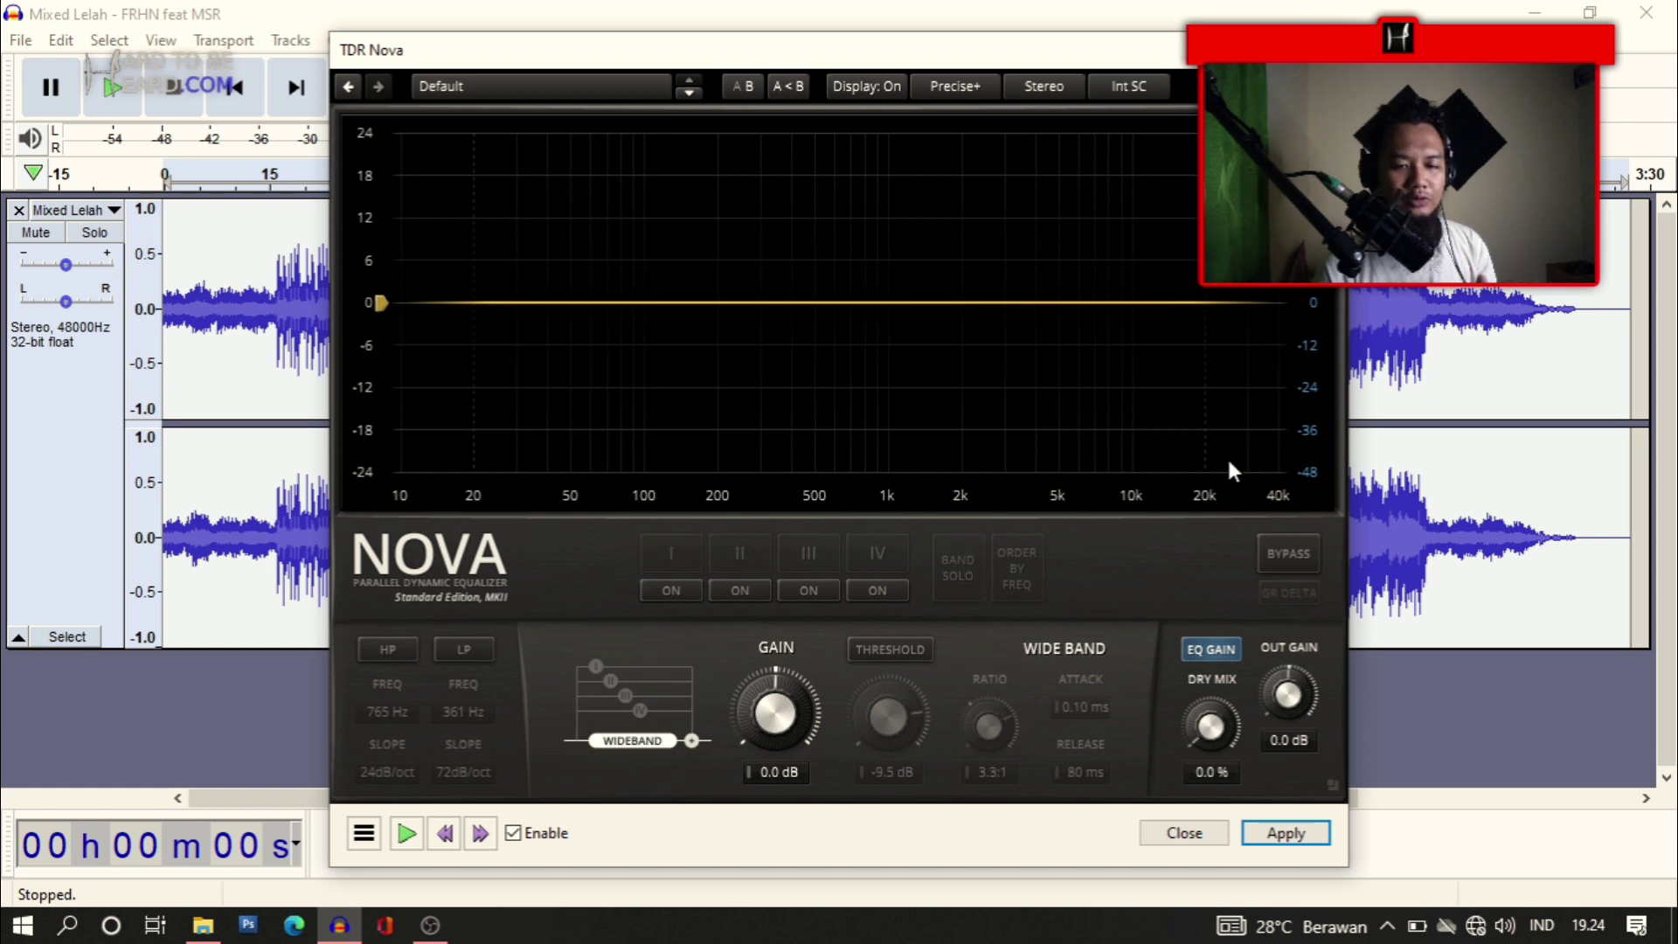
# Preview the track through the flat equalizer, keeping the waveform's beginning in view, to examine its frequency spectrum
pyautogui.click(405, 835)
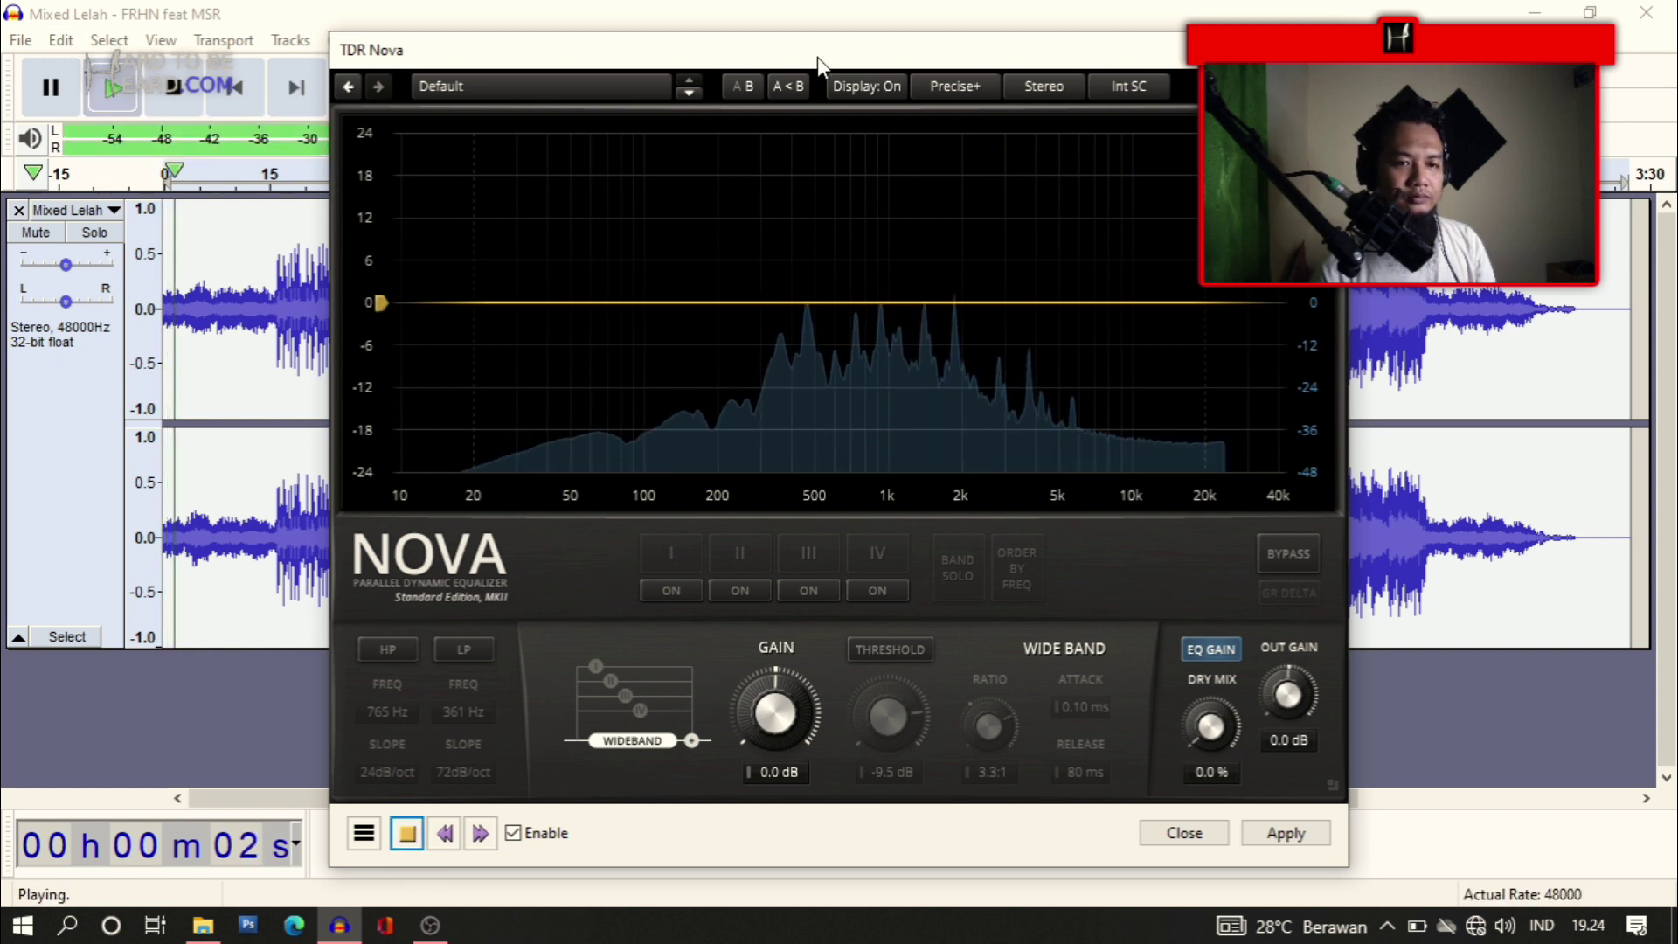
pyautogui.moveTo(816, 56); pyautogui.dragTo(999, 60)
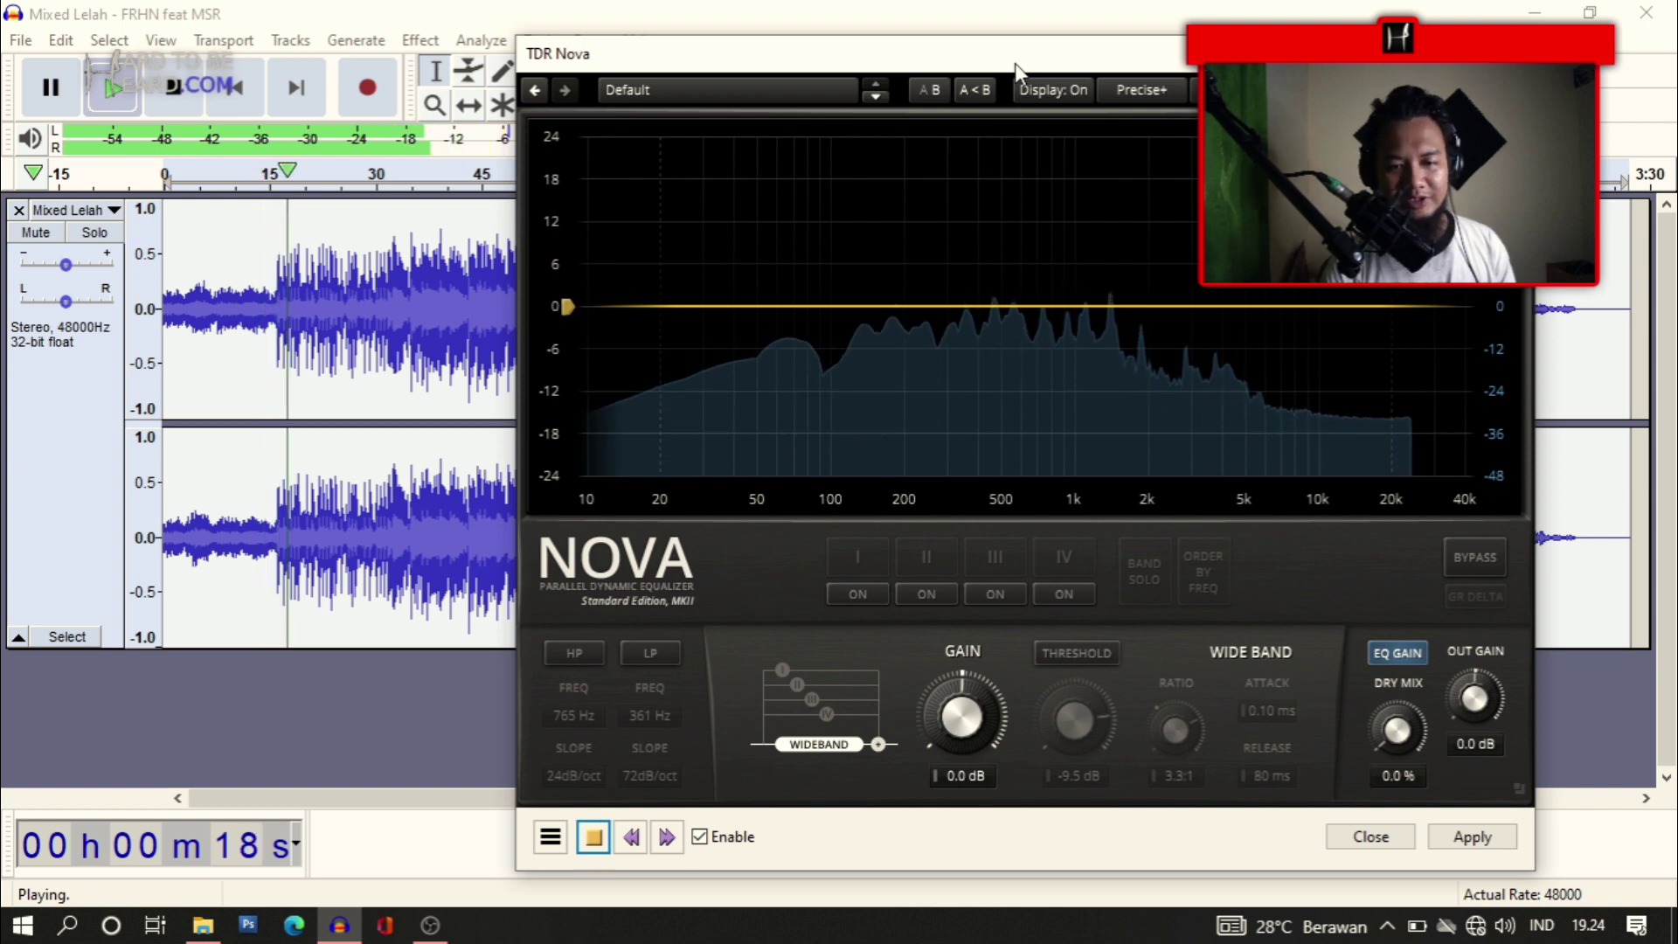
pyautogui.moveTo(1015, 63); pyautogui.dragTo(1063, 113)
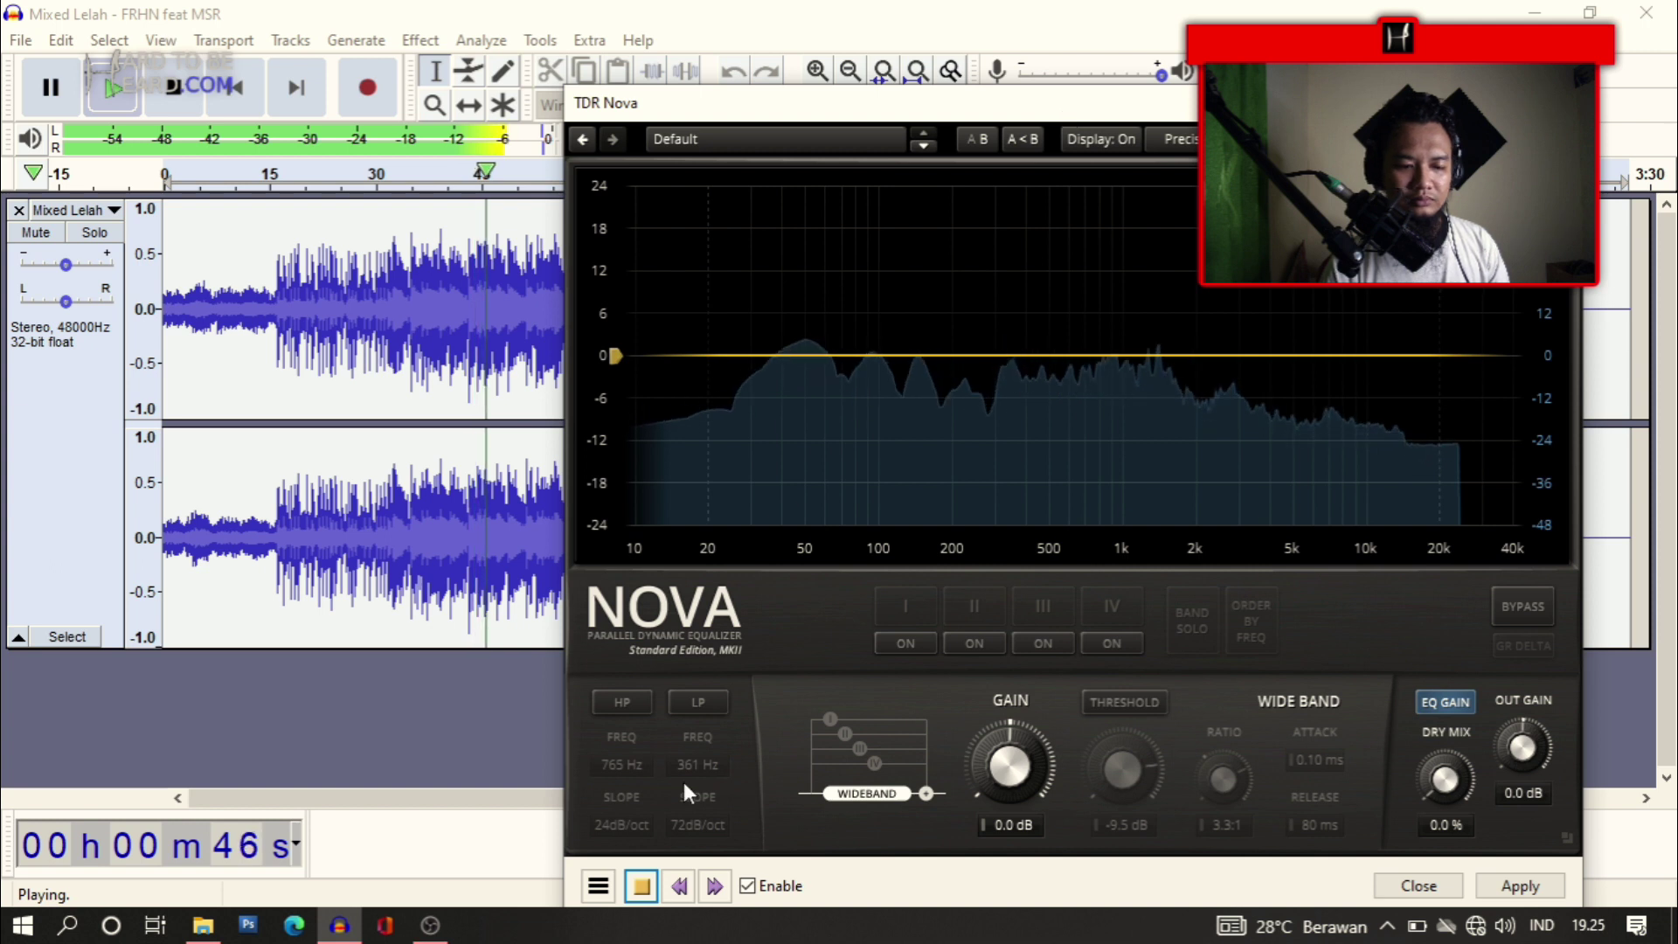
pyautogui.click(643, 888)
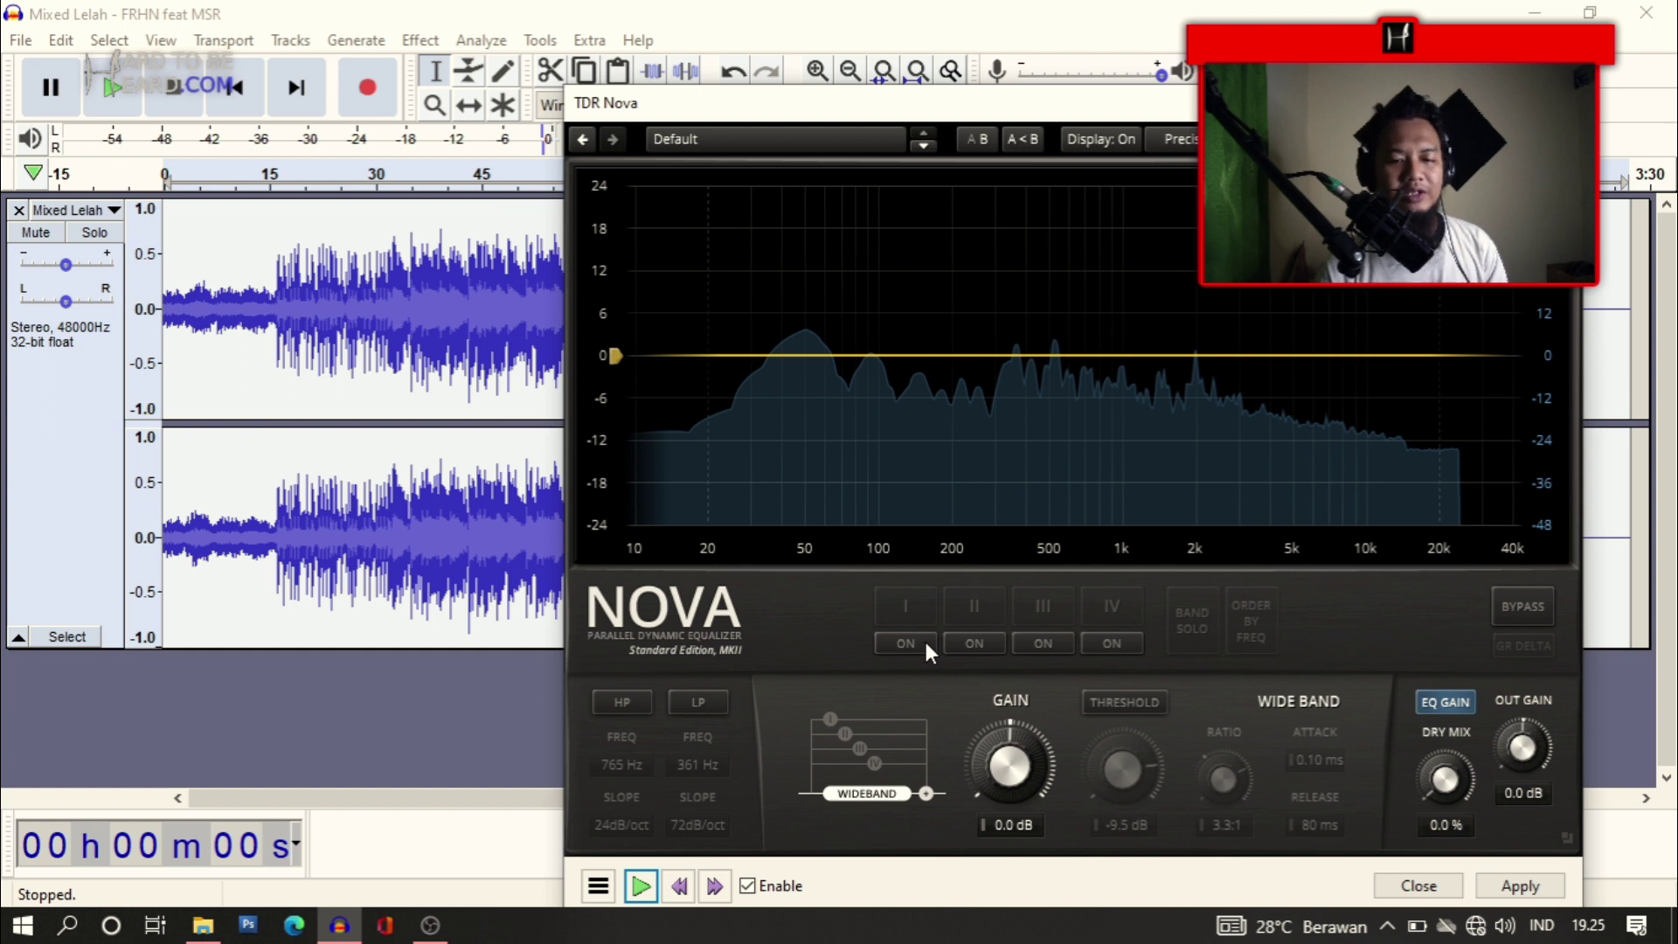
# Enable band III as a bell cut at about 8.7 kHz with about -3.4 dB gain and a Q of about 1.65
pyautogui.click(1052, 644)
pyautogui.moveTo(1208, 344); pyautogui.dragTo(1353, 390)
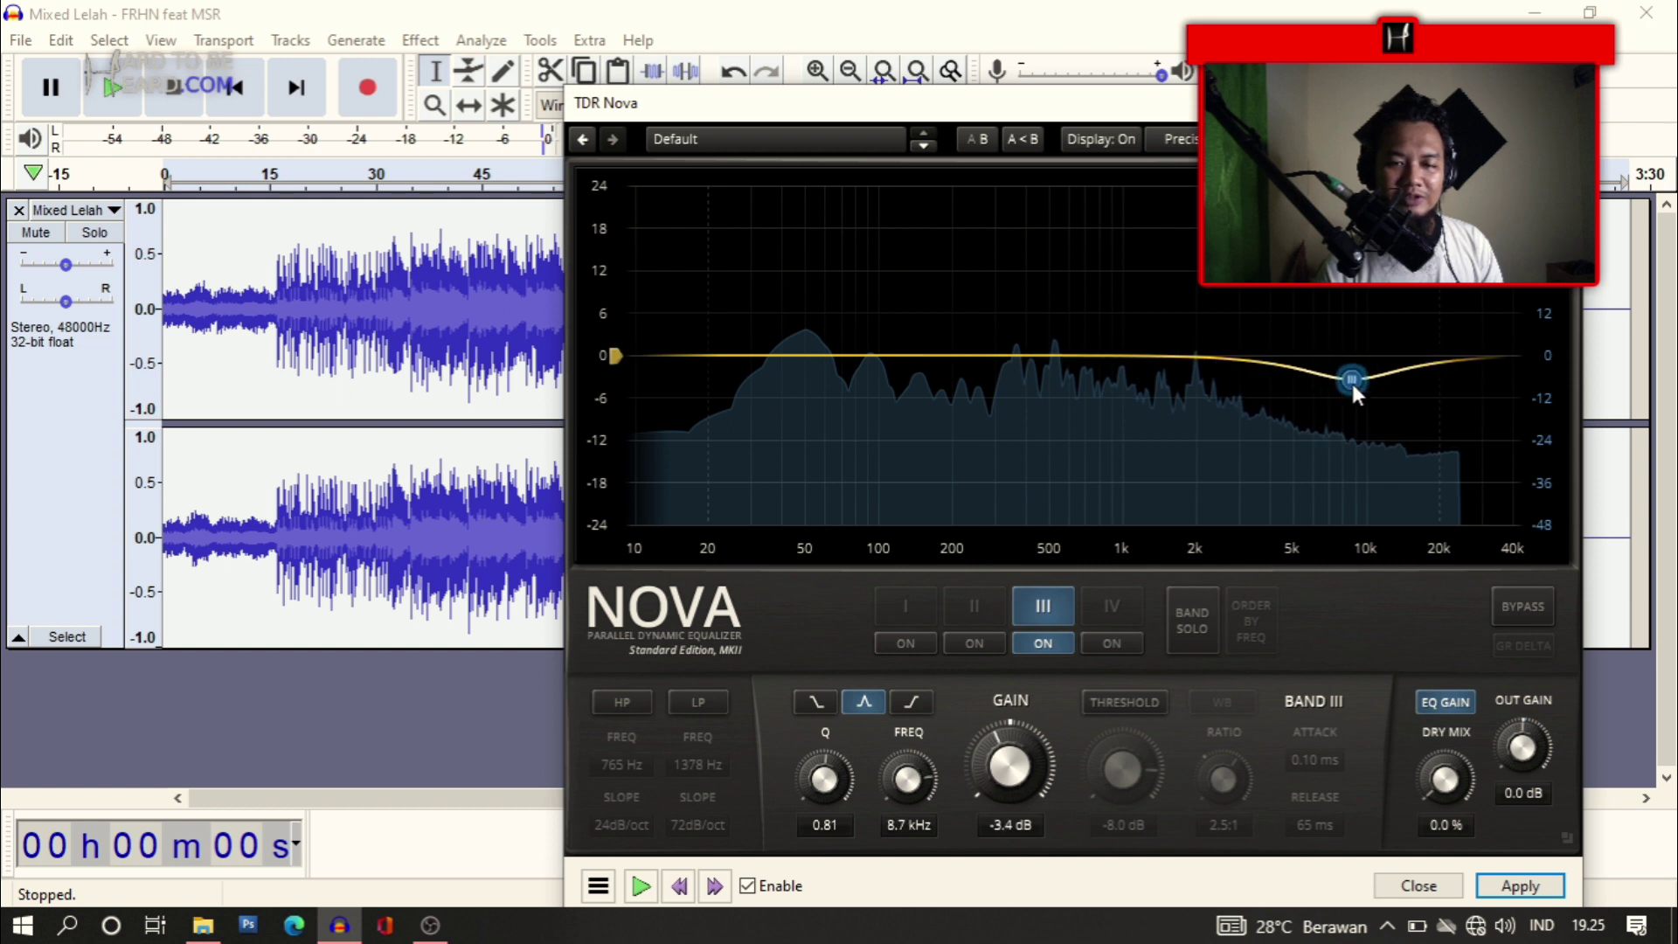
pyautogui.moveTo(854, 781); pyautogui.dragTo(854, 734)
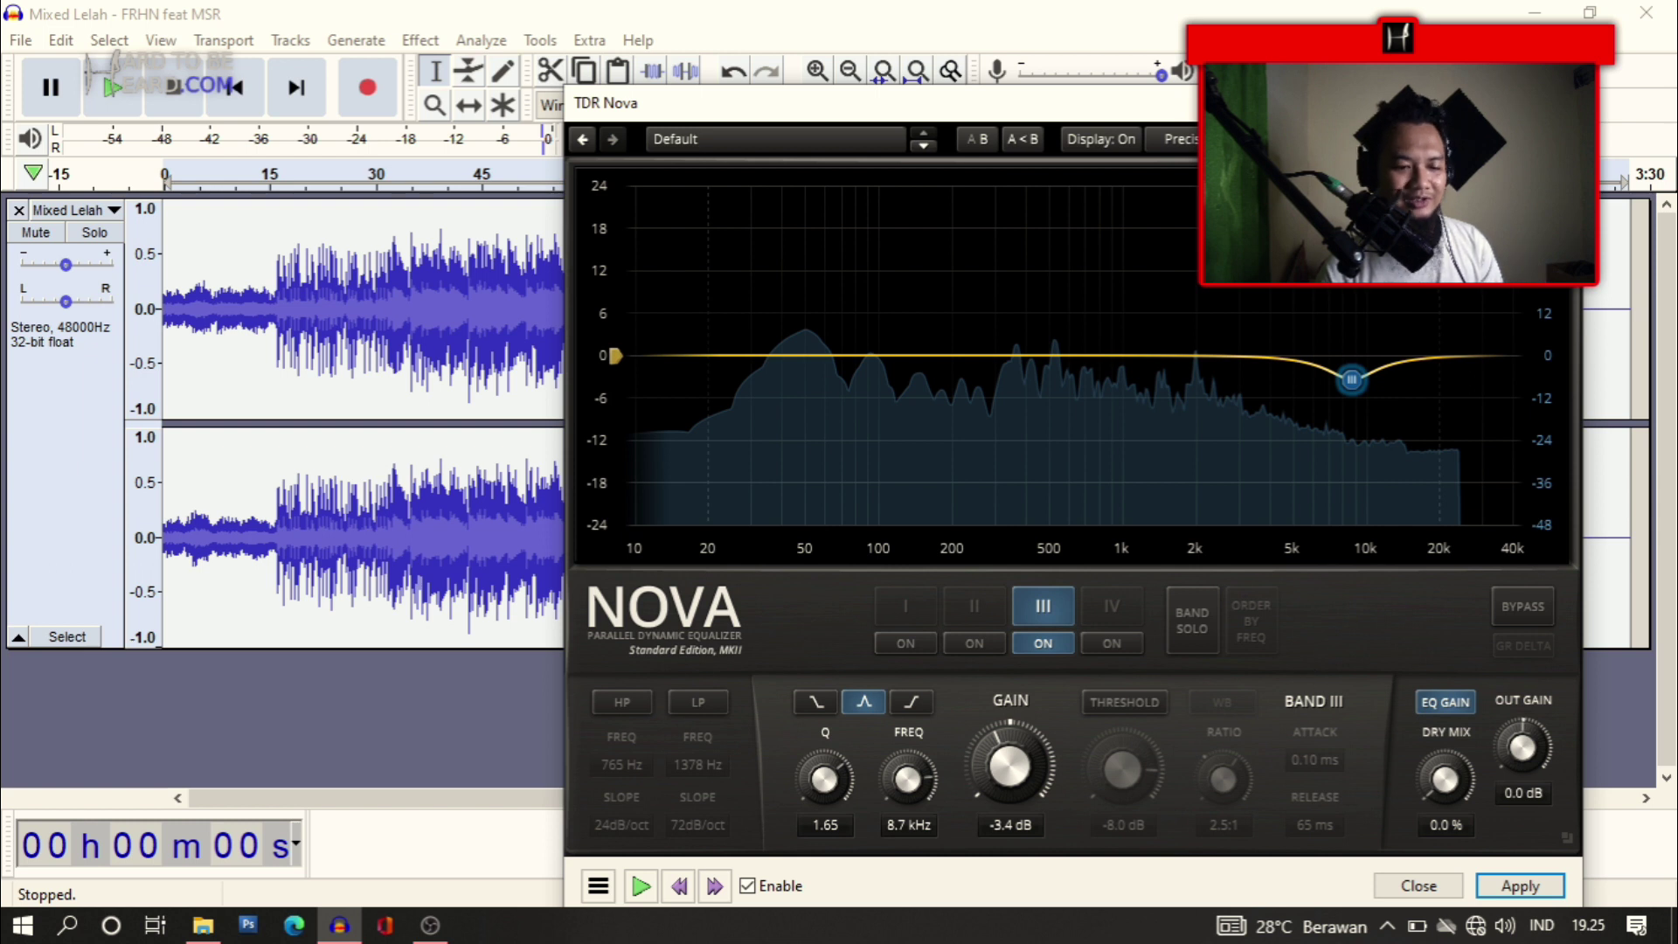
# Preview the track with the band III cut, and apply the TDR Nova equalizer to the whole selection
pyautogui.click(640, 883)
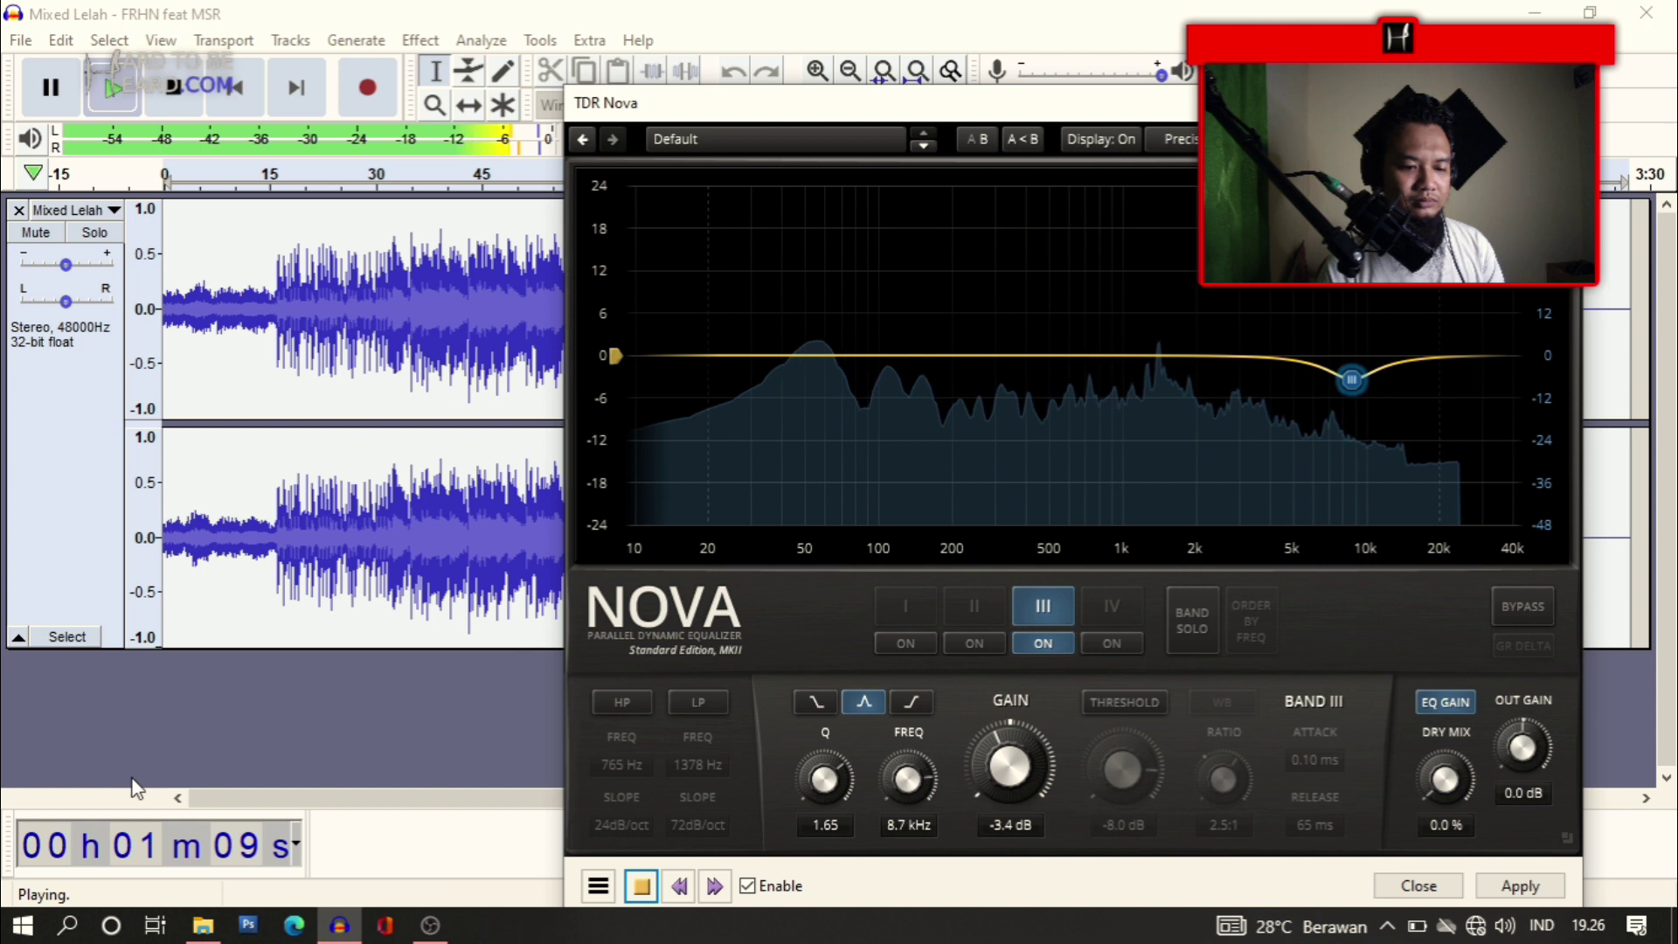
pyautogui.click(626, 879)
pyautogui.moveTo(1045, 109); pyautogui.dragTo(810, 80)
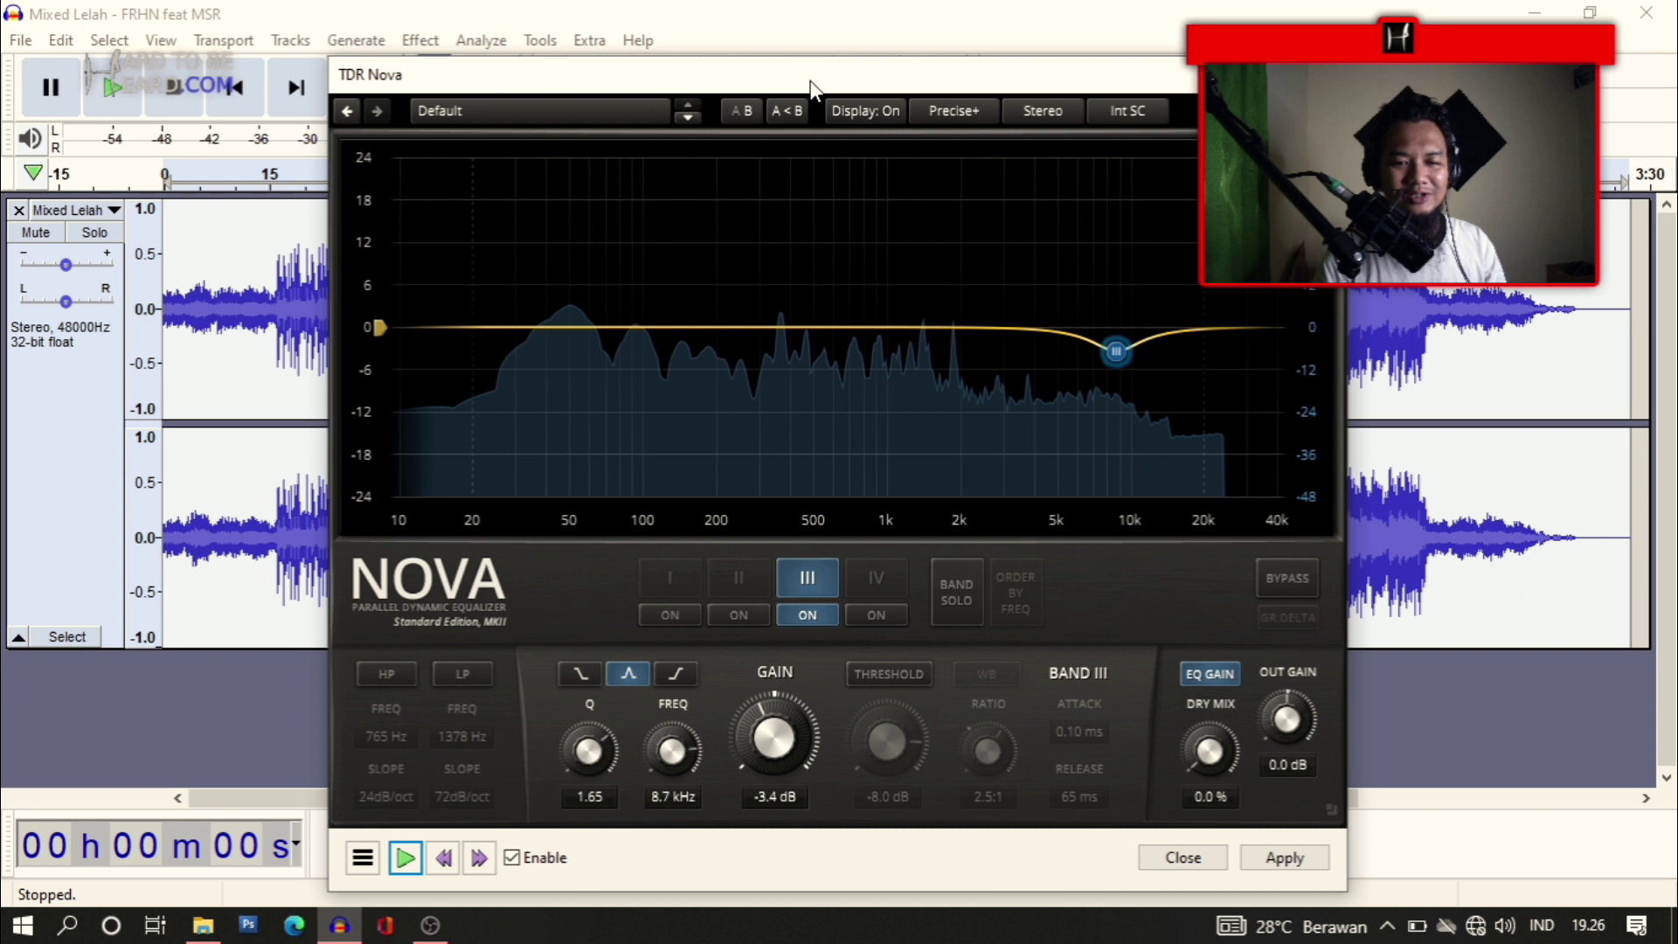
pyautogui.click(1285, 858)
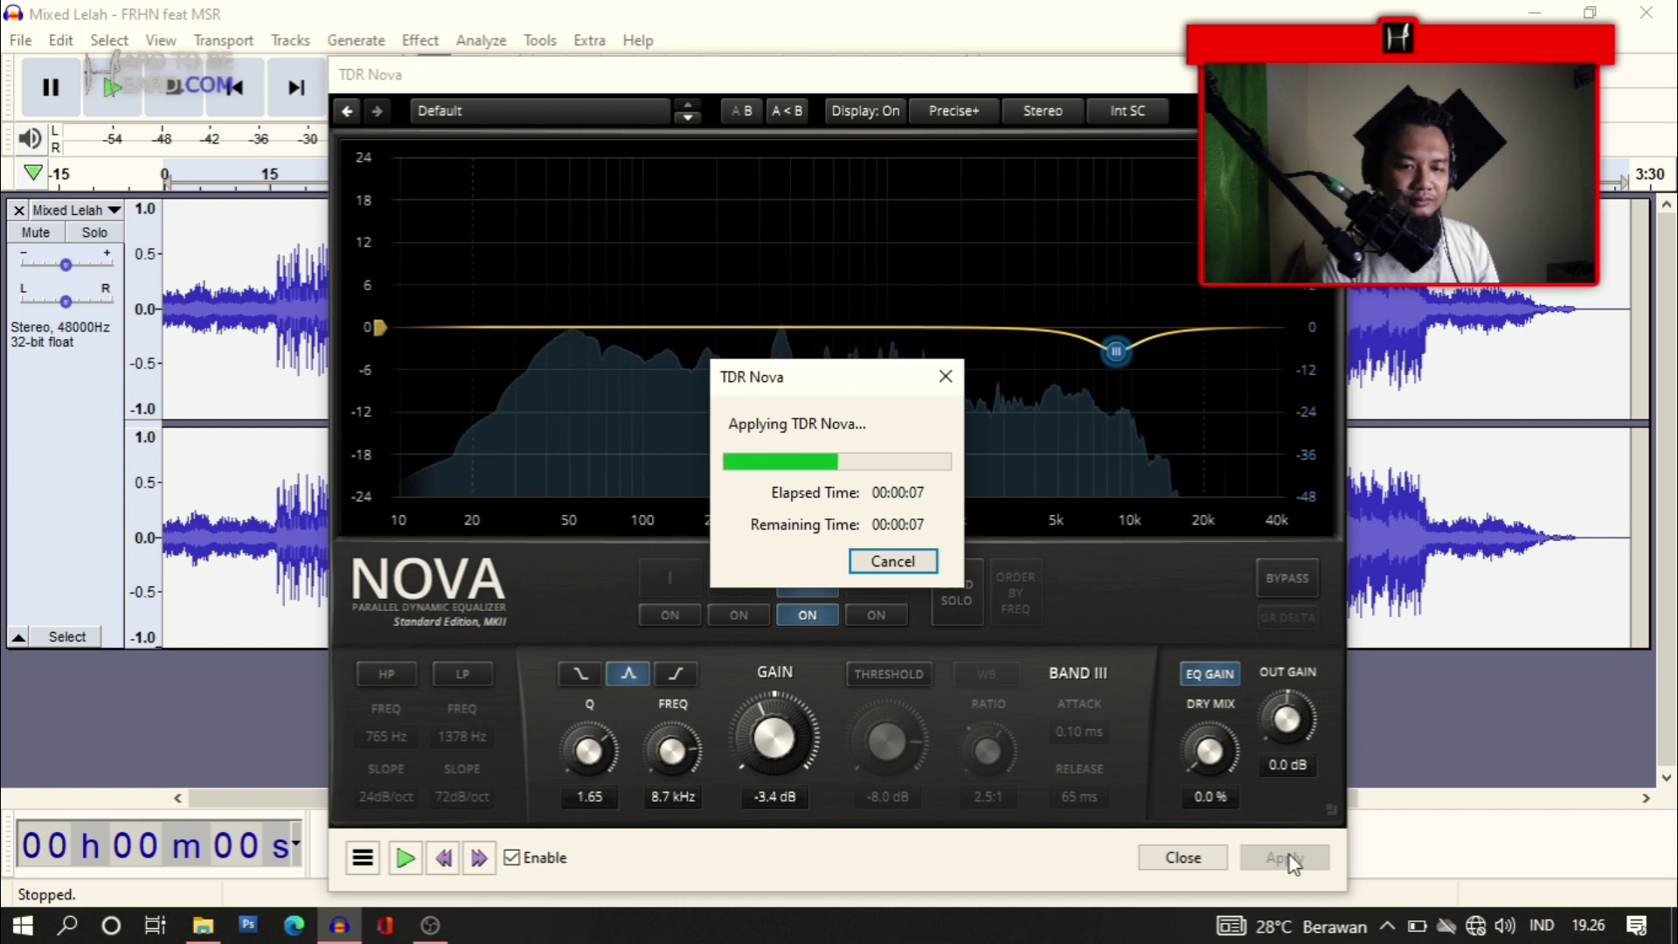
pyautogui.click(1289, 859)
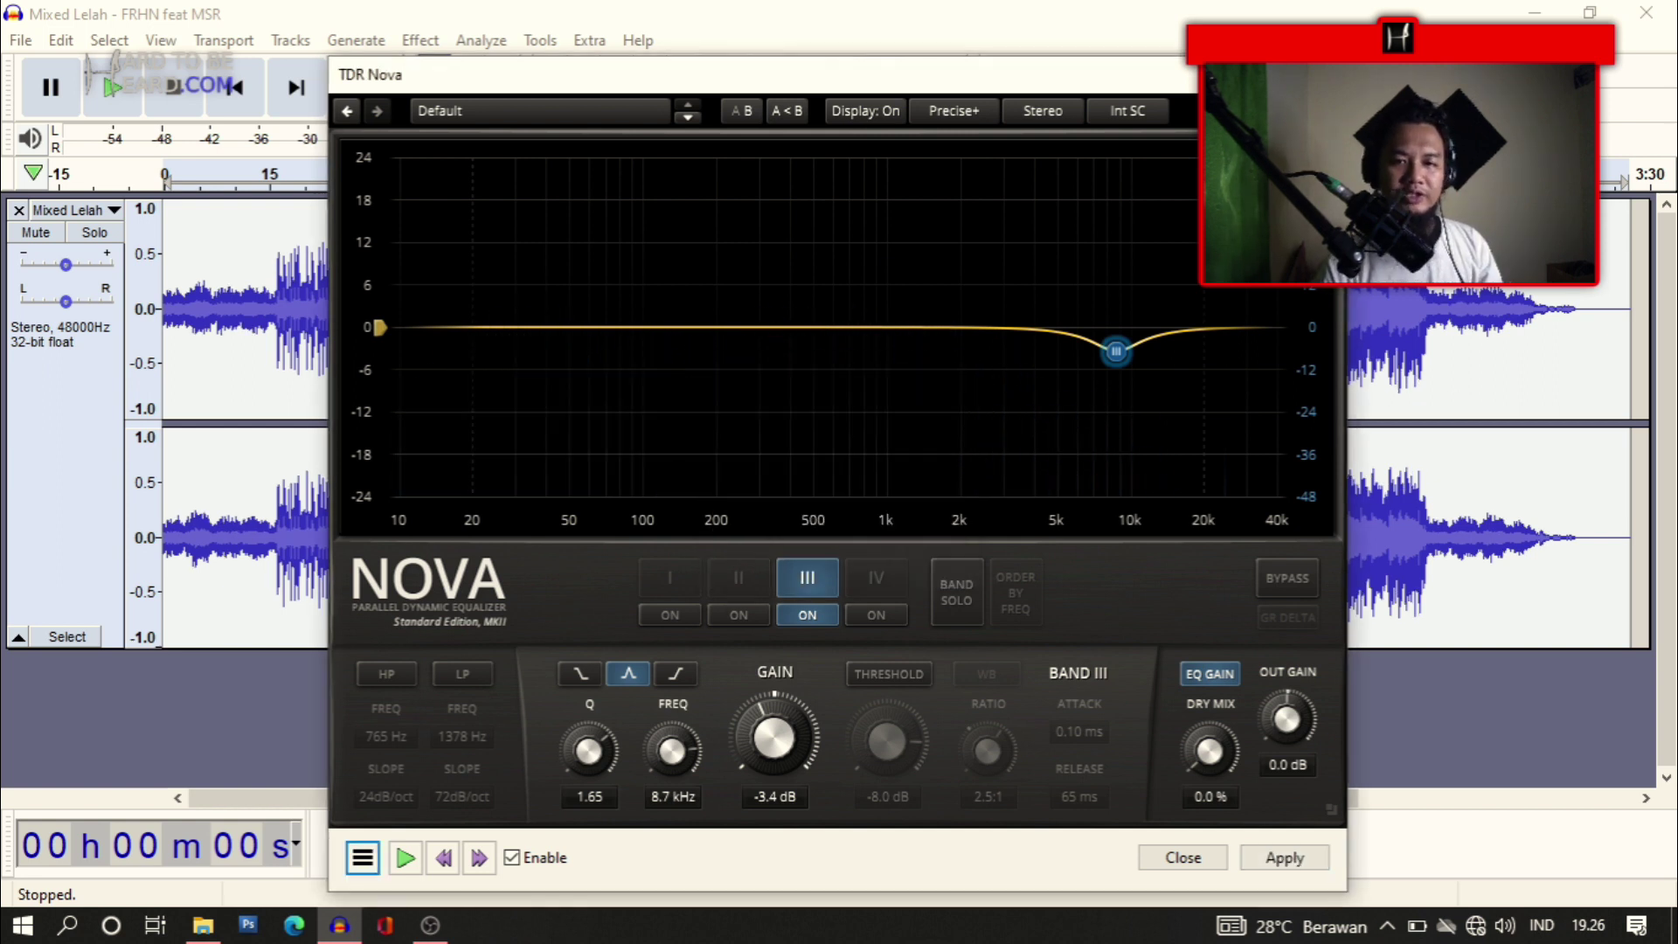
# Open the TDR VOS SlickEQ VST effect from the C:\Audacity\plug-ins copy and move its window clear of the webcam area
pyautogui.click(421, 41)
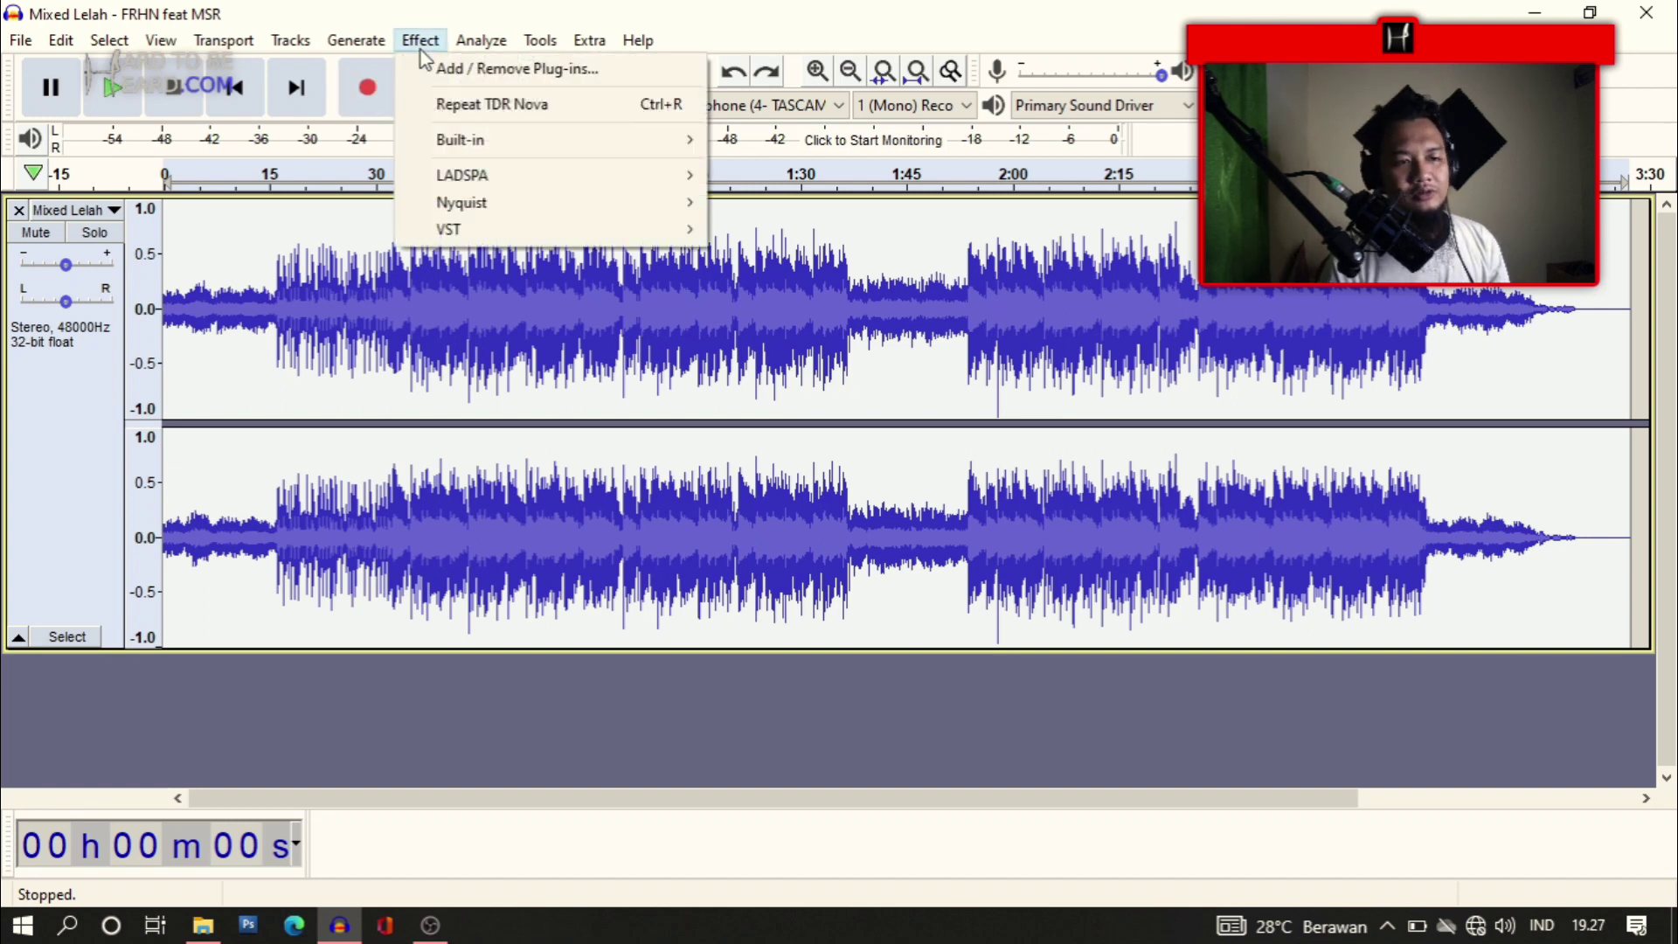
pyautogui.moveTo(598, 238)
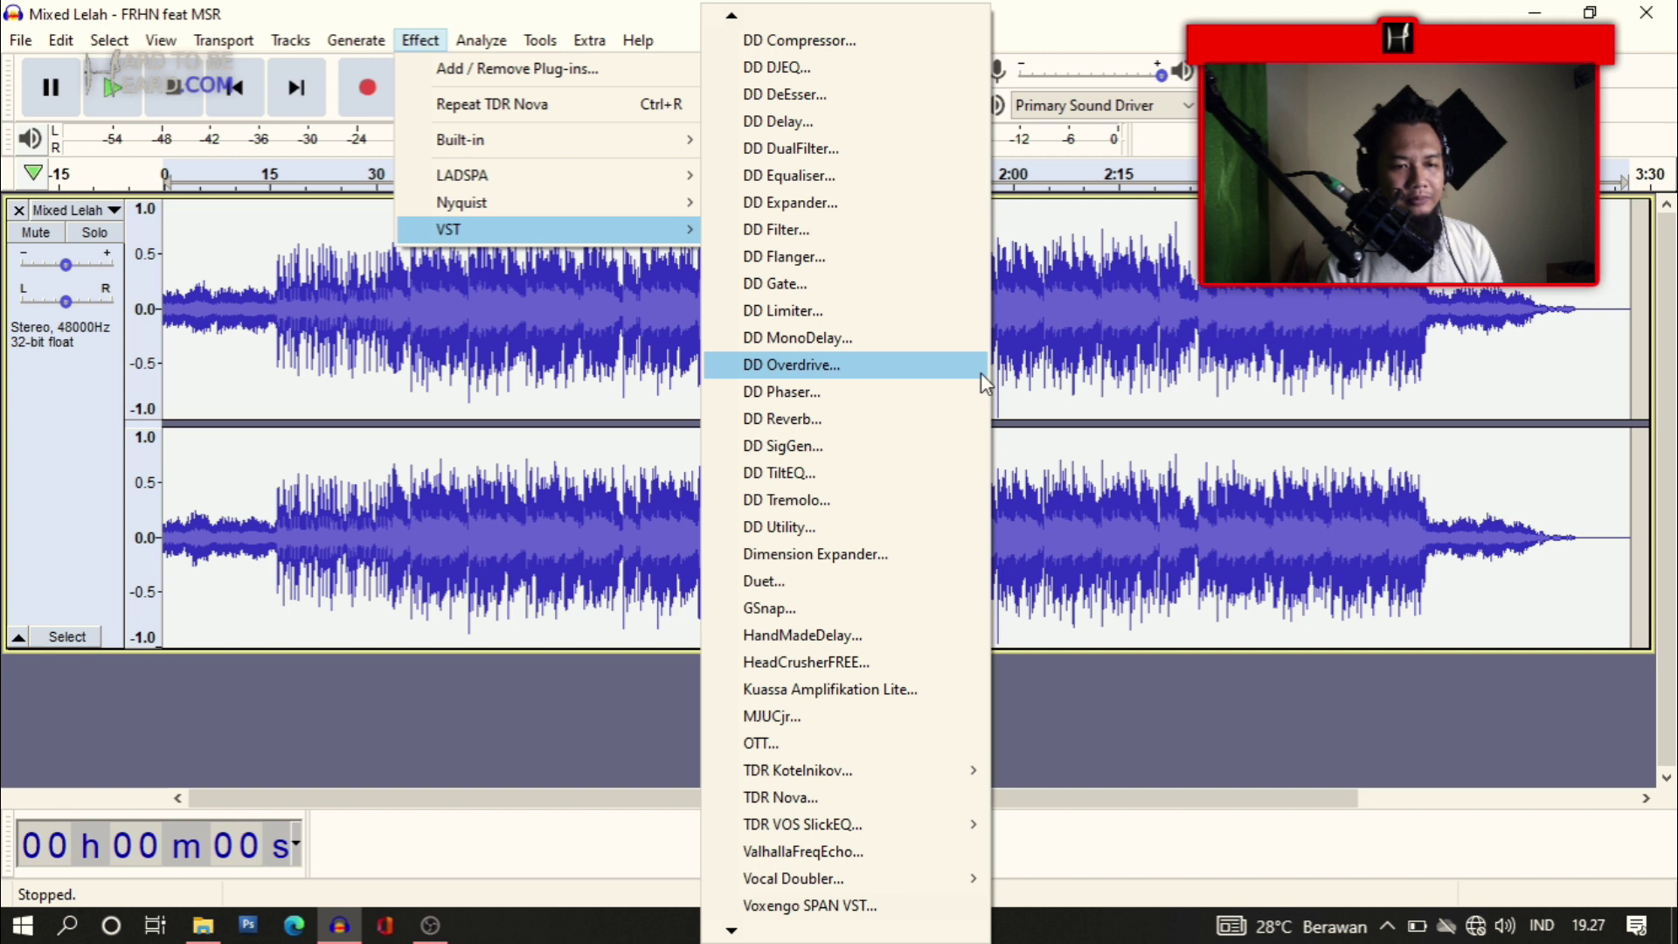
pyautogui.moveTo(881, 883)
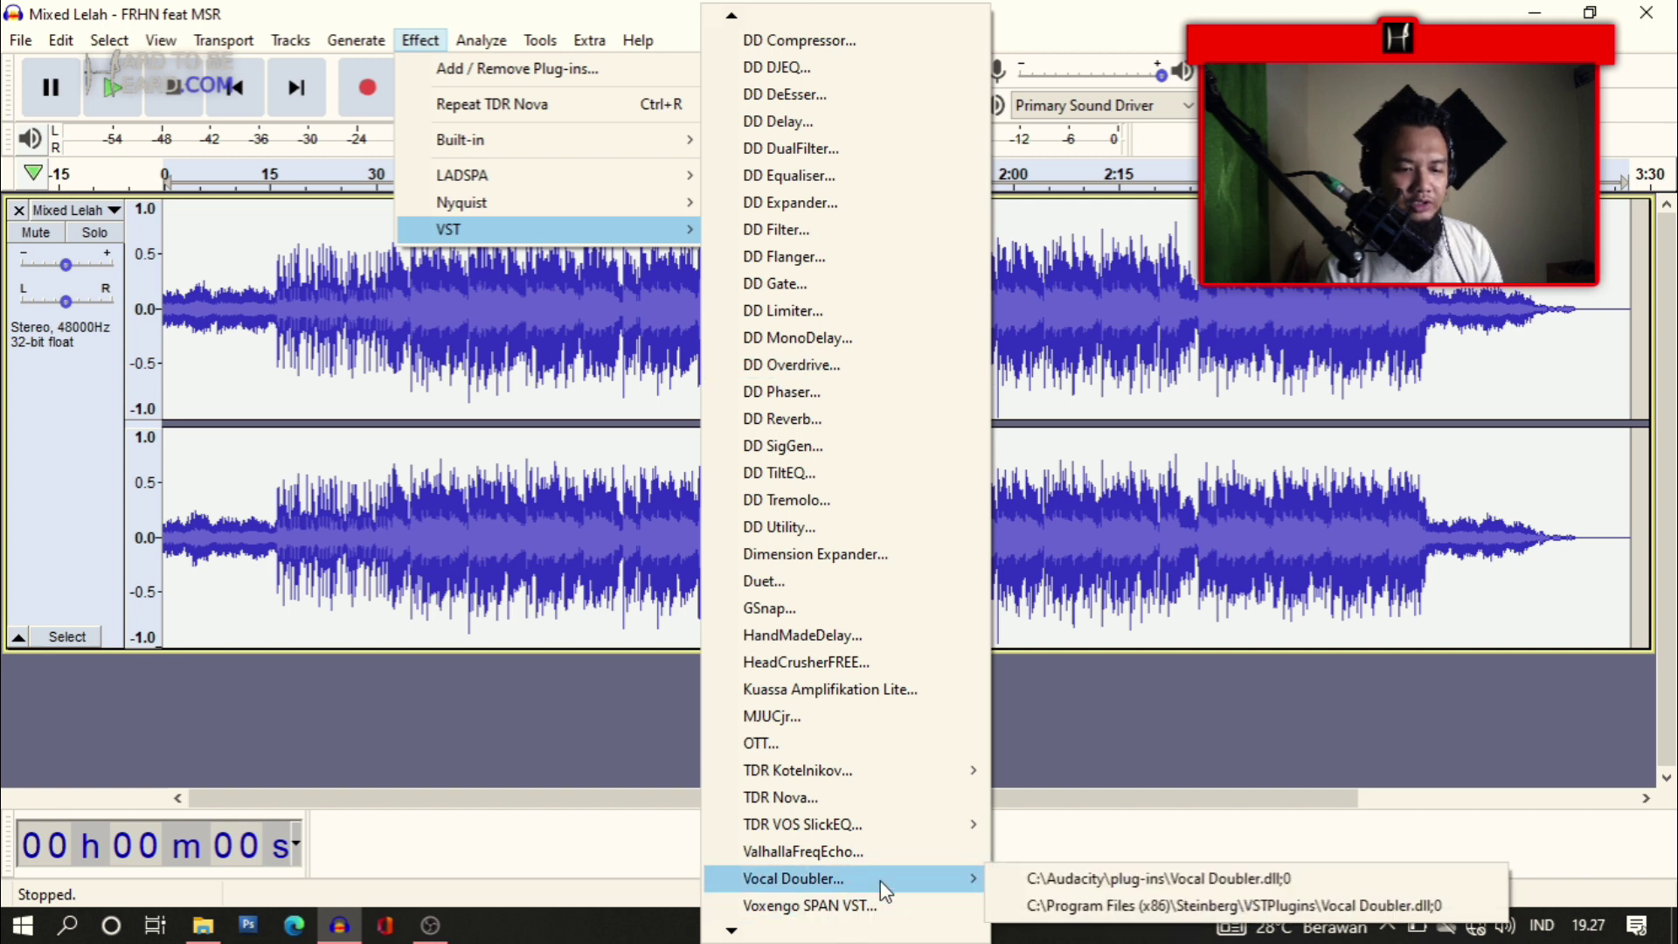
pyautogui.moveTo(918, 771)
pyautogui.moveTo(861, 823)
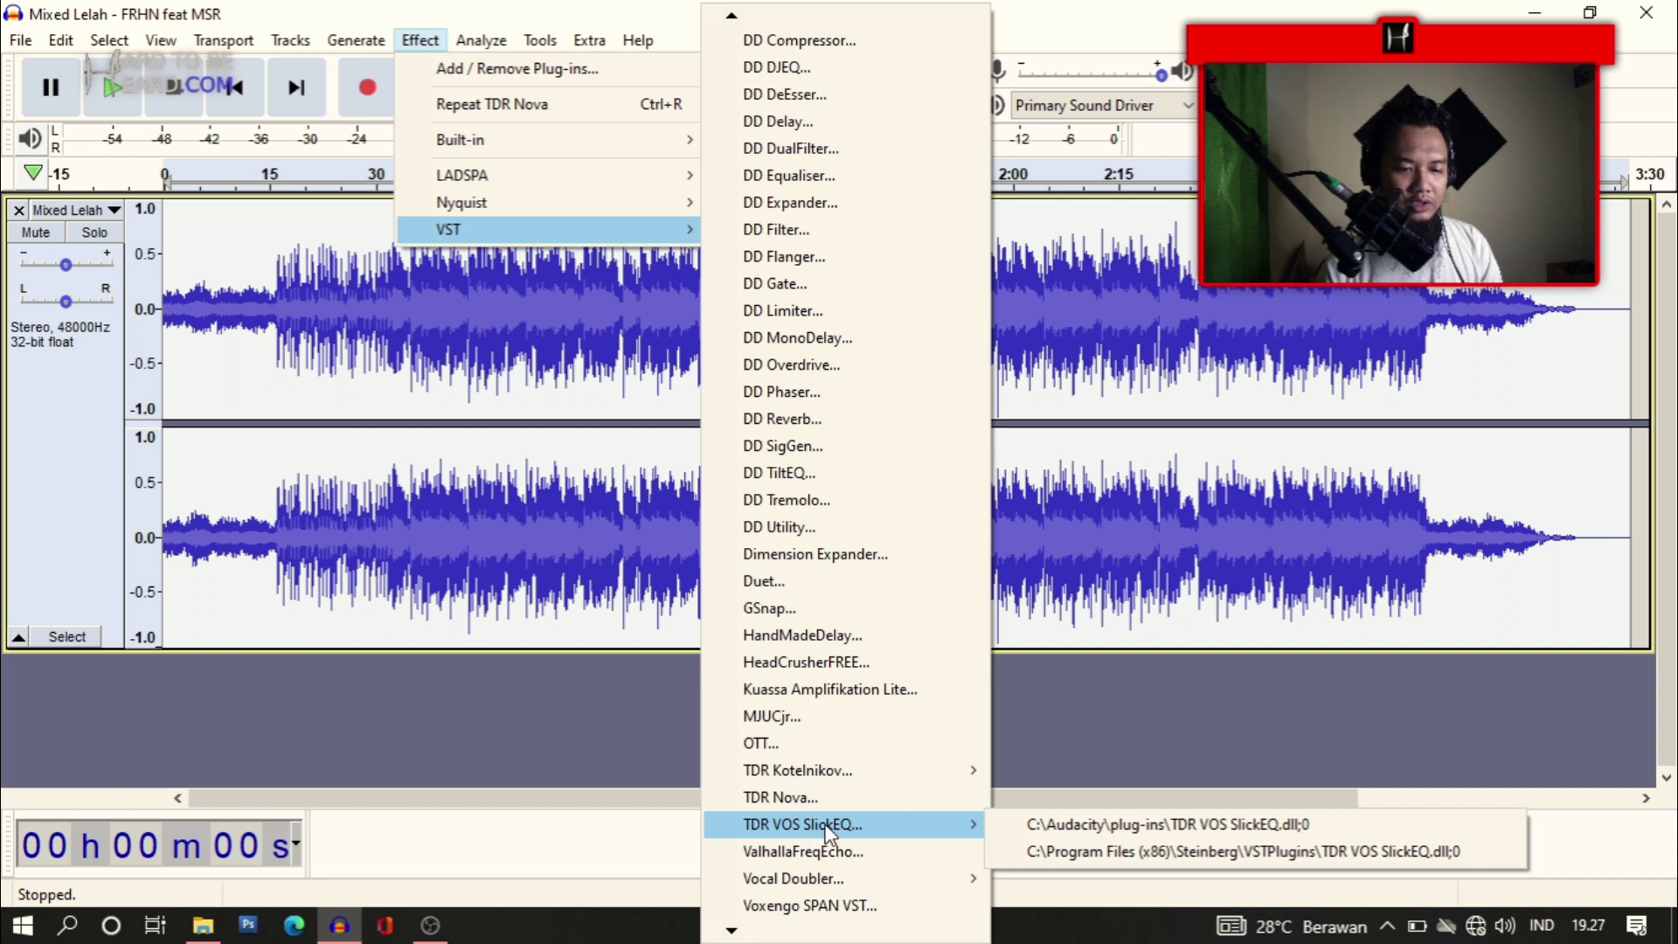
pyautogui.click(1068, 827)
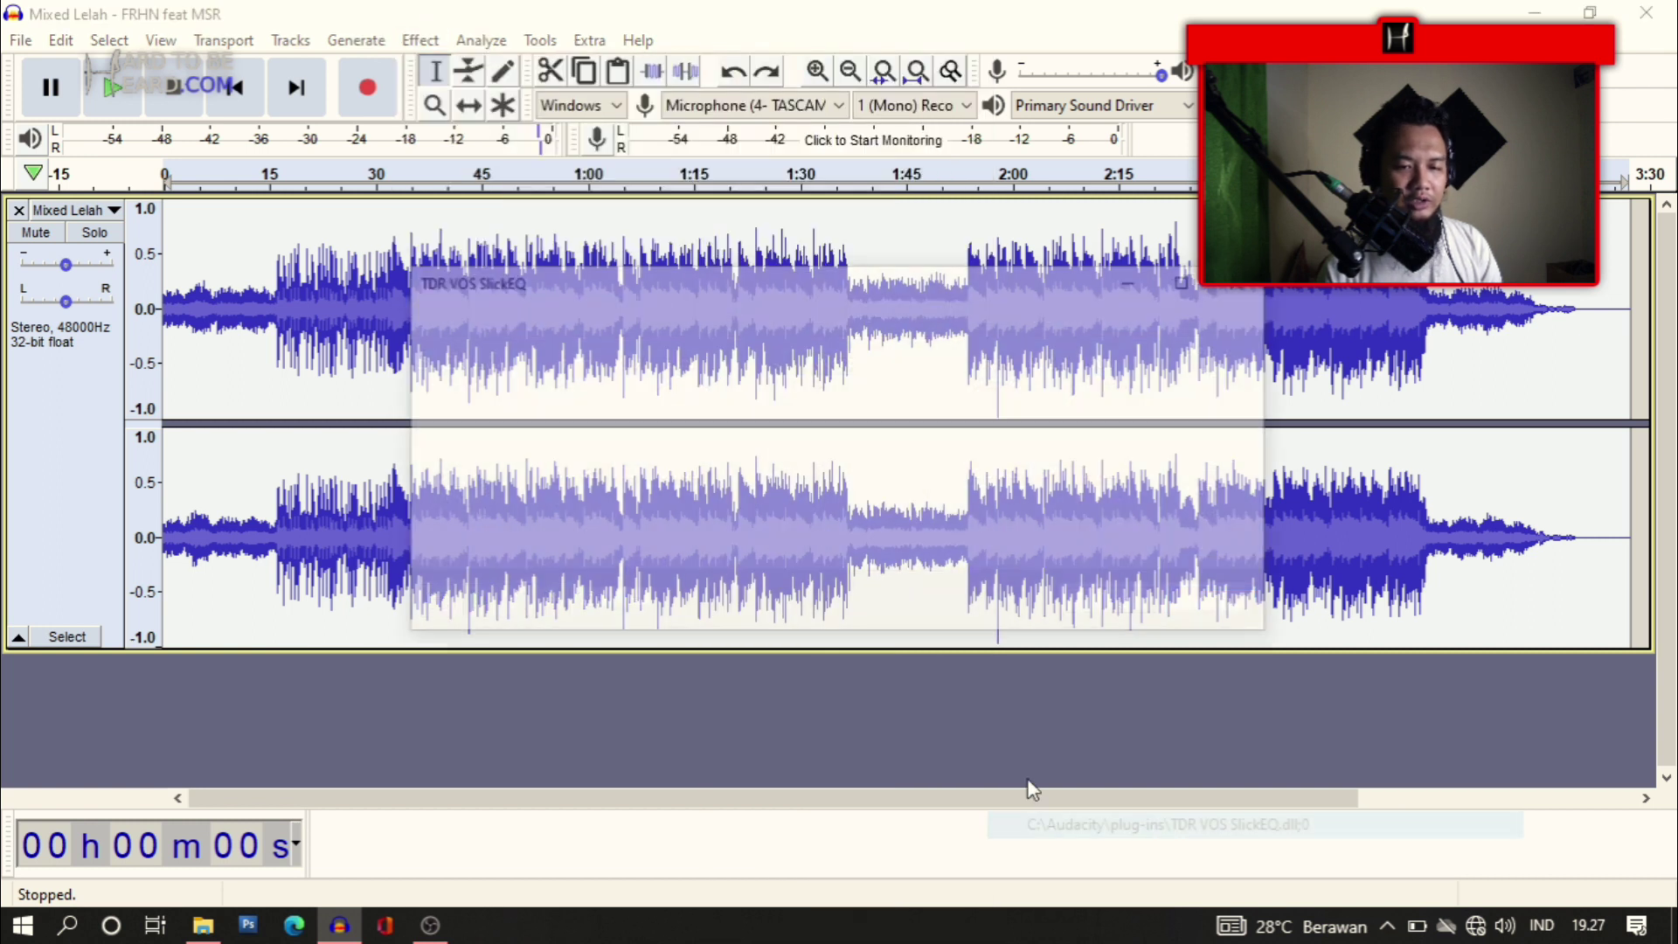
pyautogui.moveTo(845, 292); pyautogui.dragTo(775, 236)
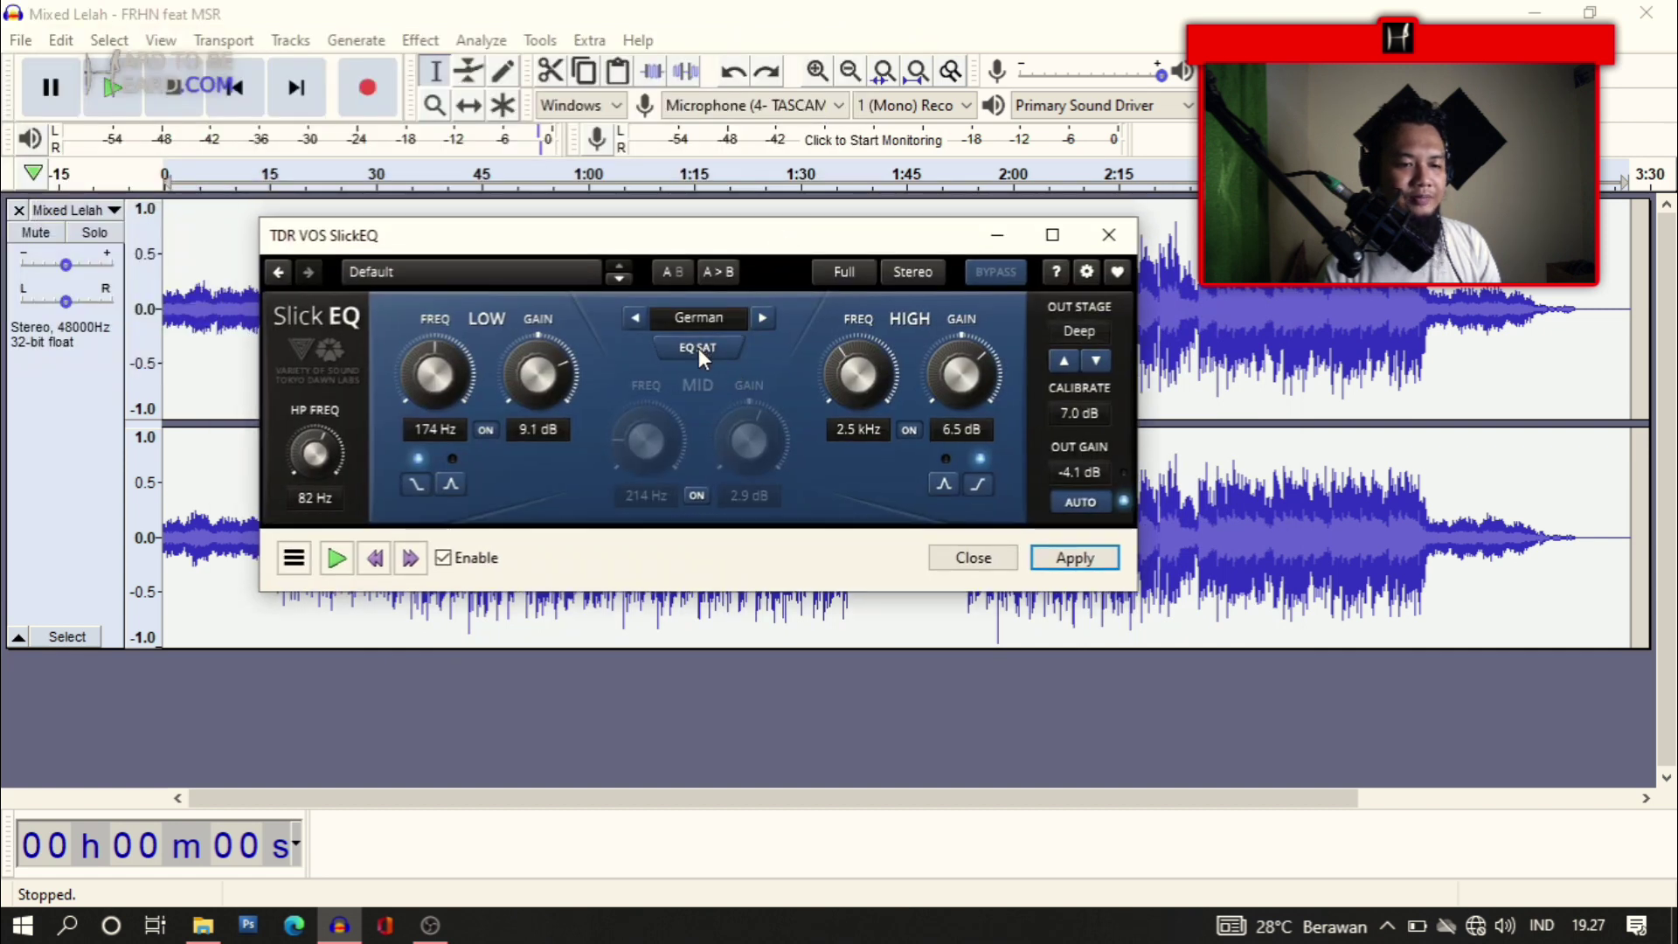
# Switch off the low, mid and high bands in SlickEQ
pyautogui.click(695, 495)
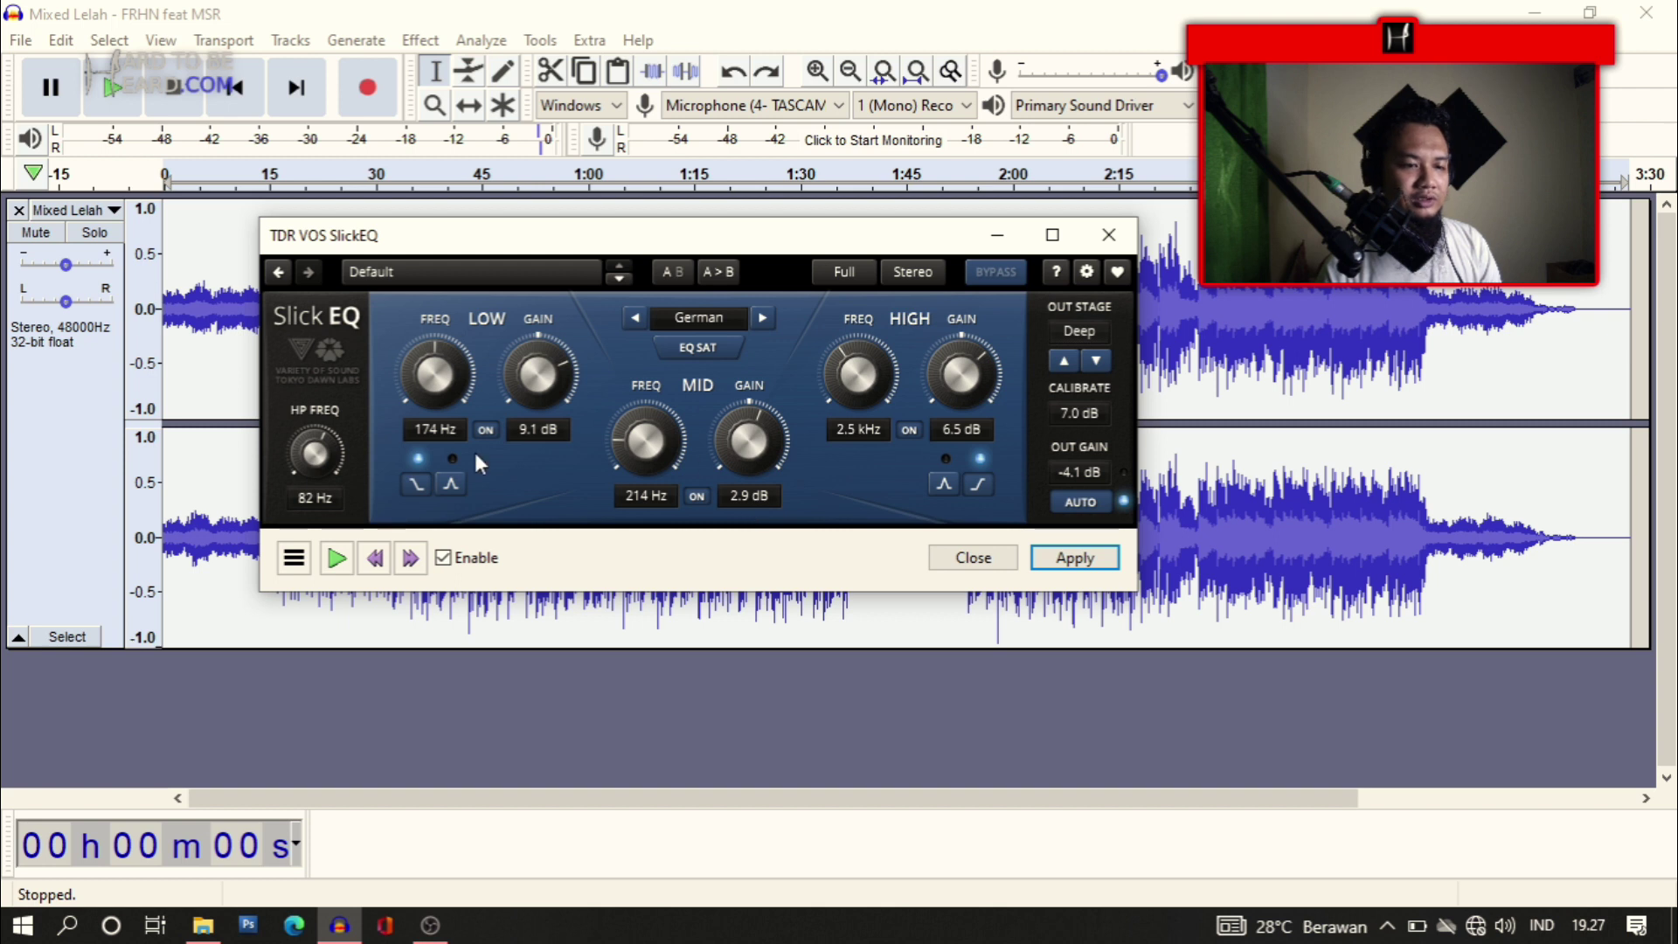
pyautogui.click(485, 429)
pyautogui.click(486, 429)
pyautogui.click(485, 429)
pyautogui.click(698, 496)
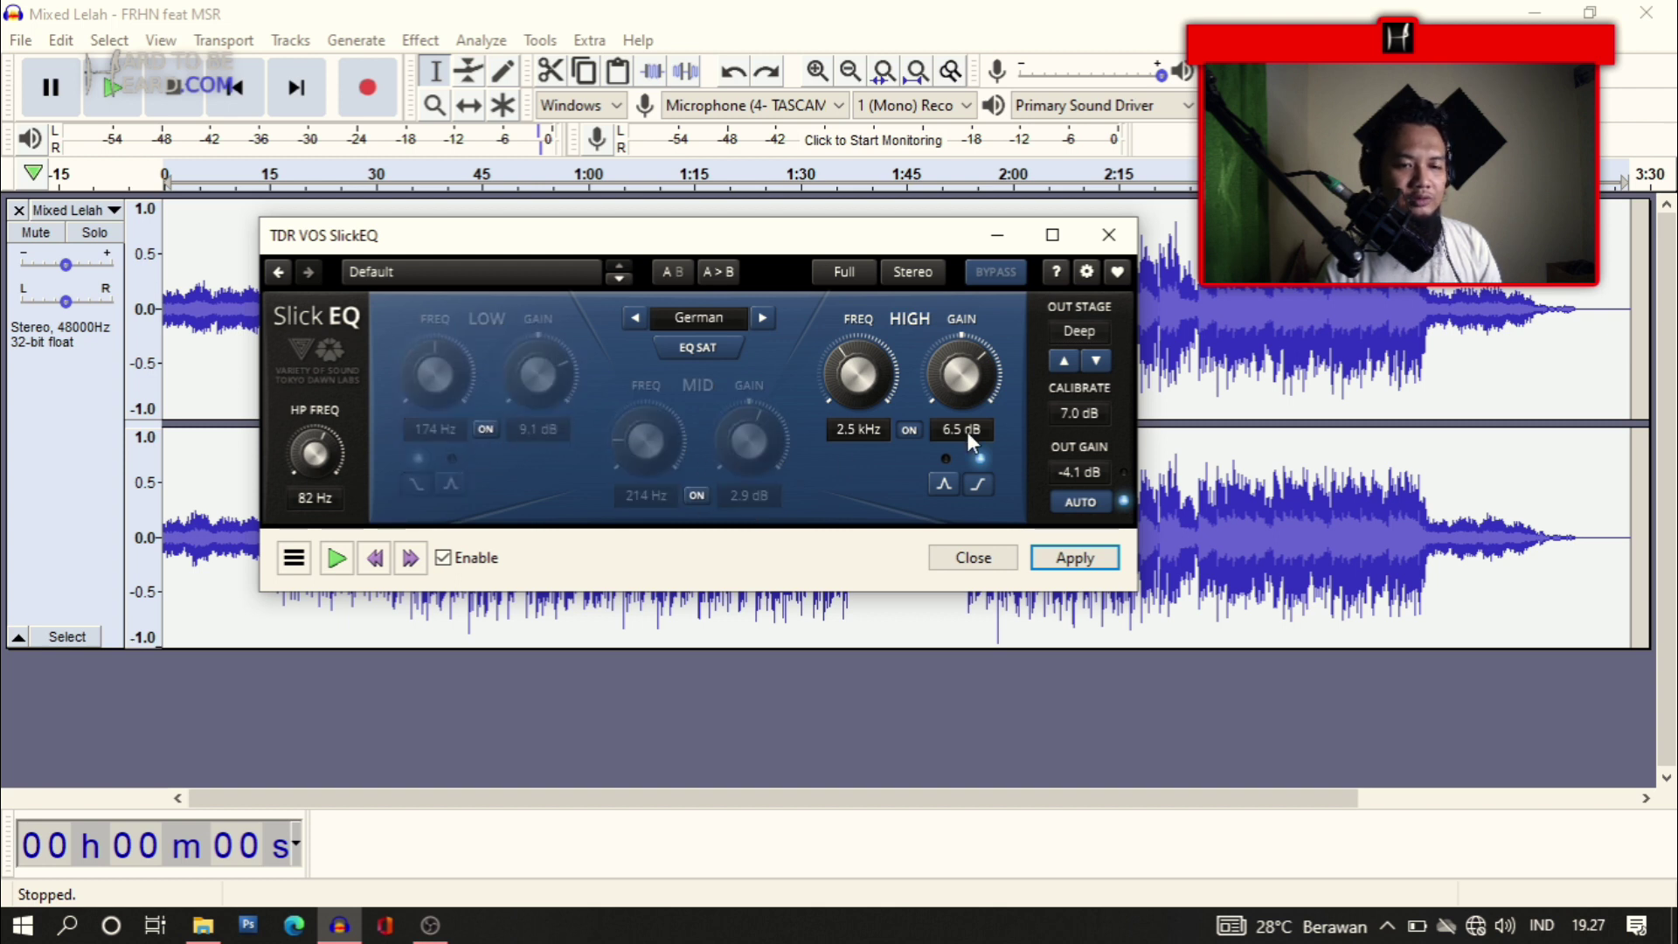
pyautogui.click(908, 429)
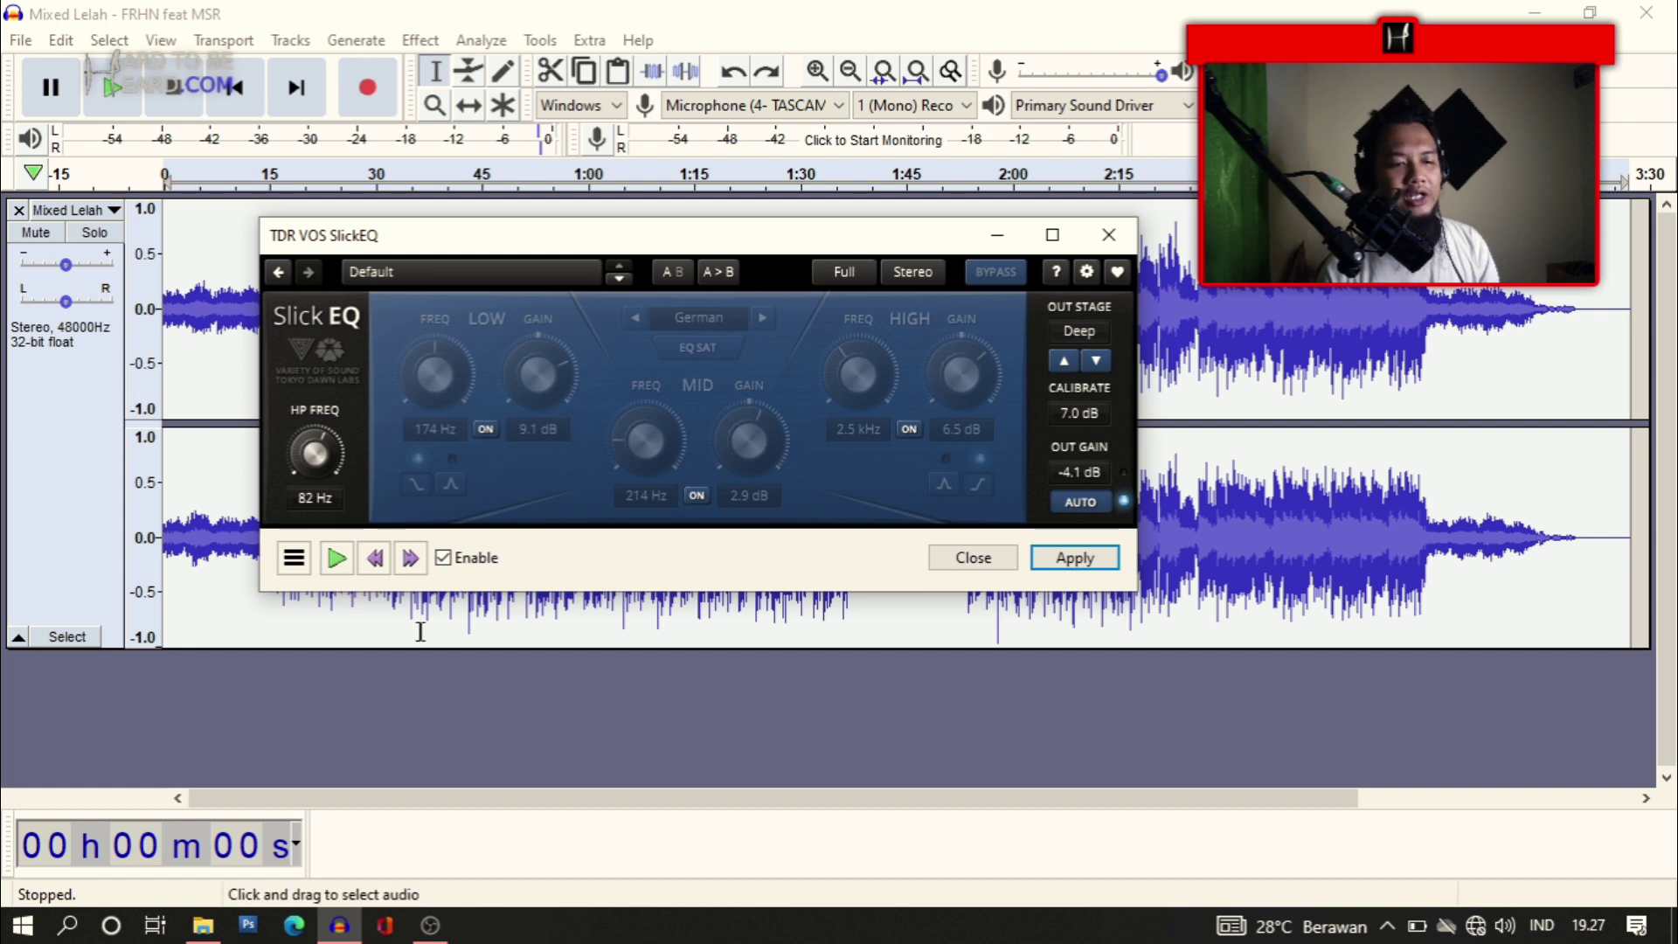
# Preview the track in SlickEQ and enable the low band at about 149 Hz with about 5.3 dB gain
pyautogui.click(336, 560)
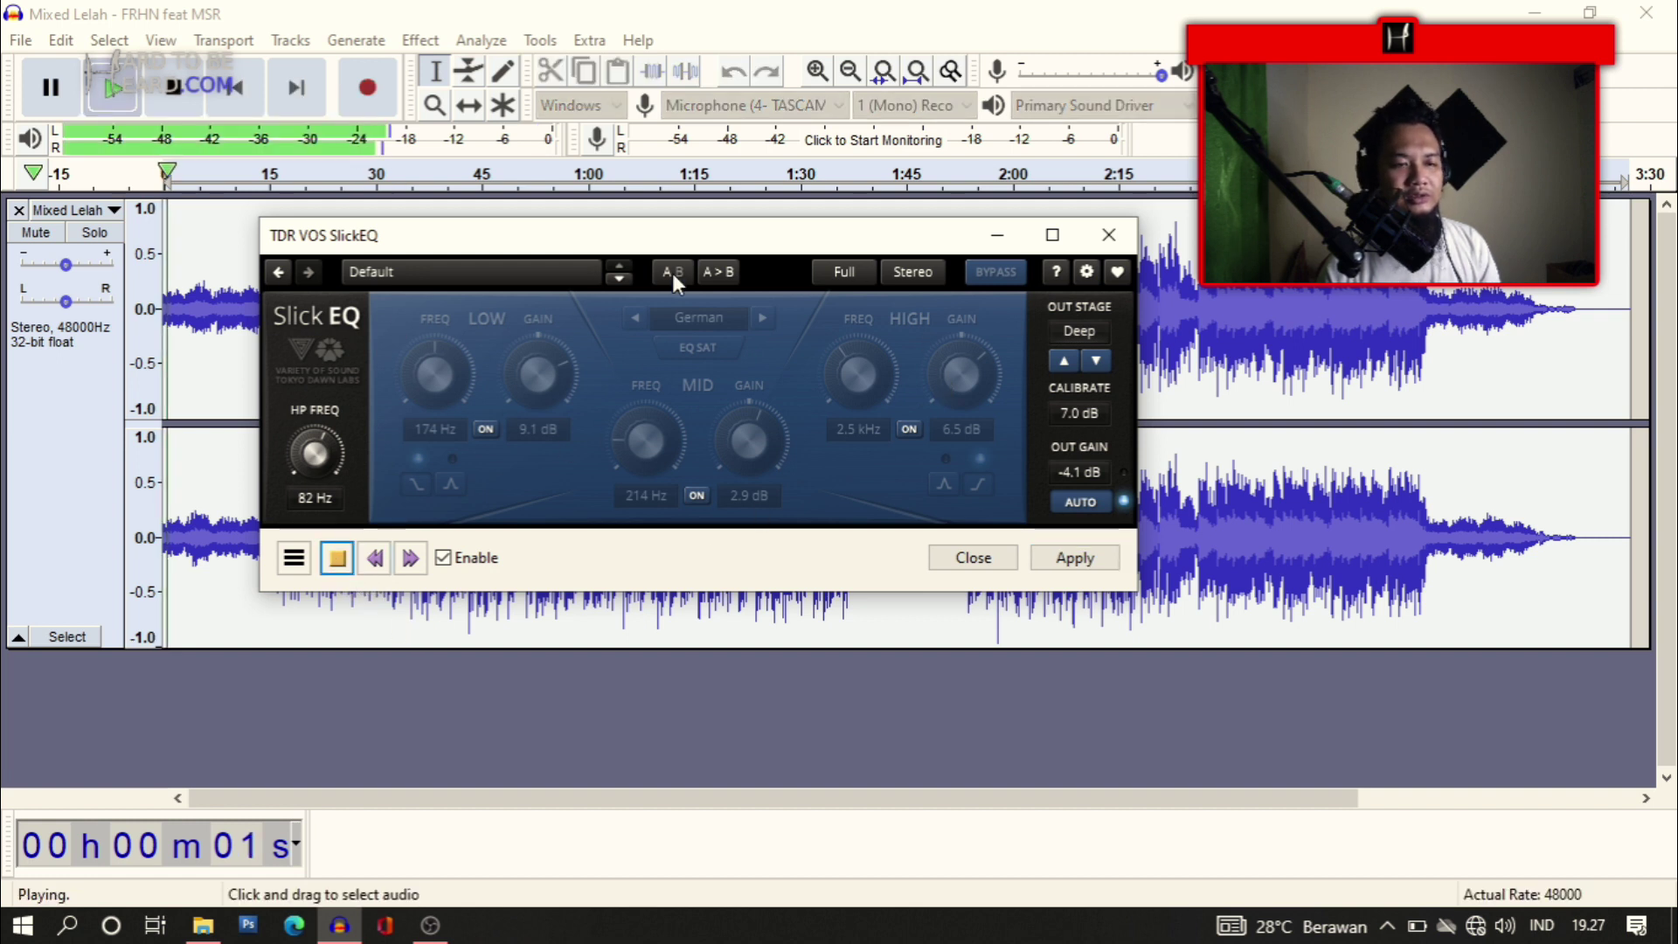
pyautogui.moveTo(592, 248); pyautogui.dragTo(926, 407)
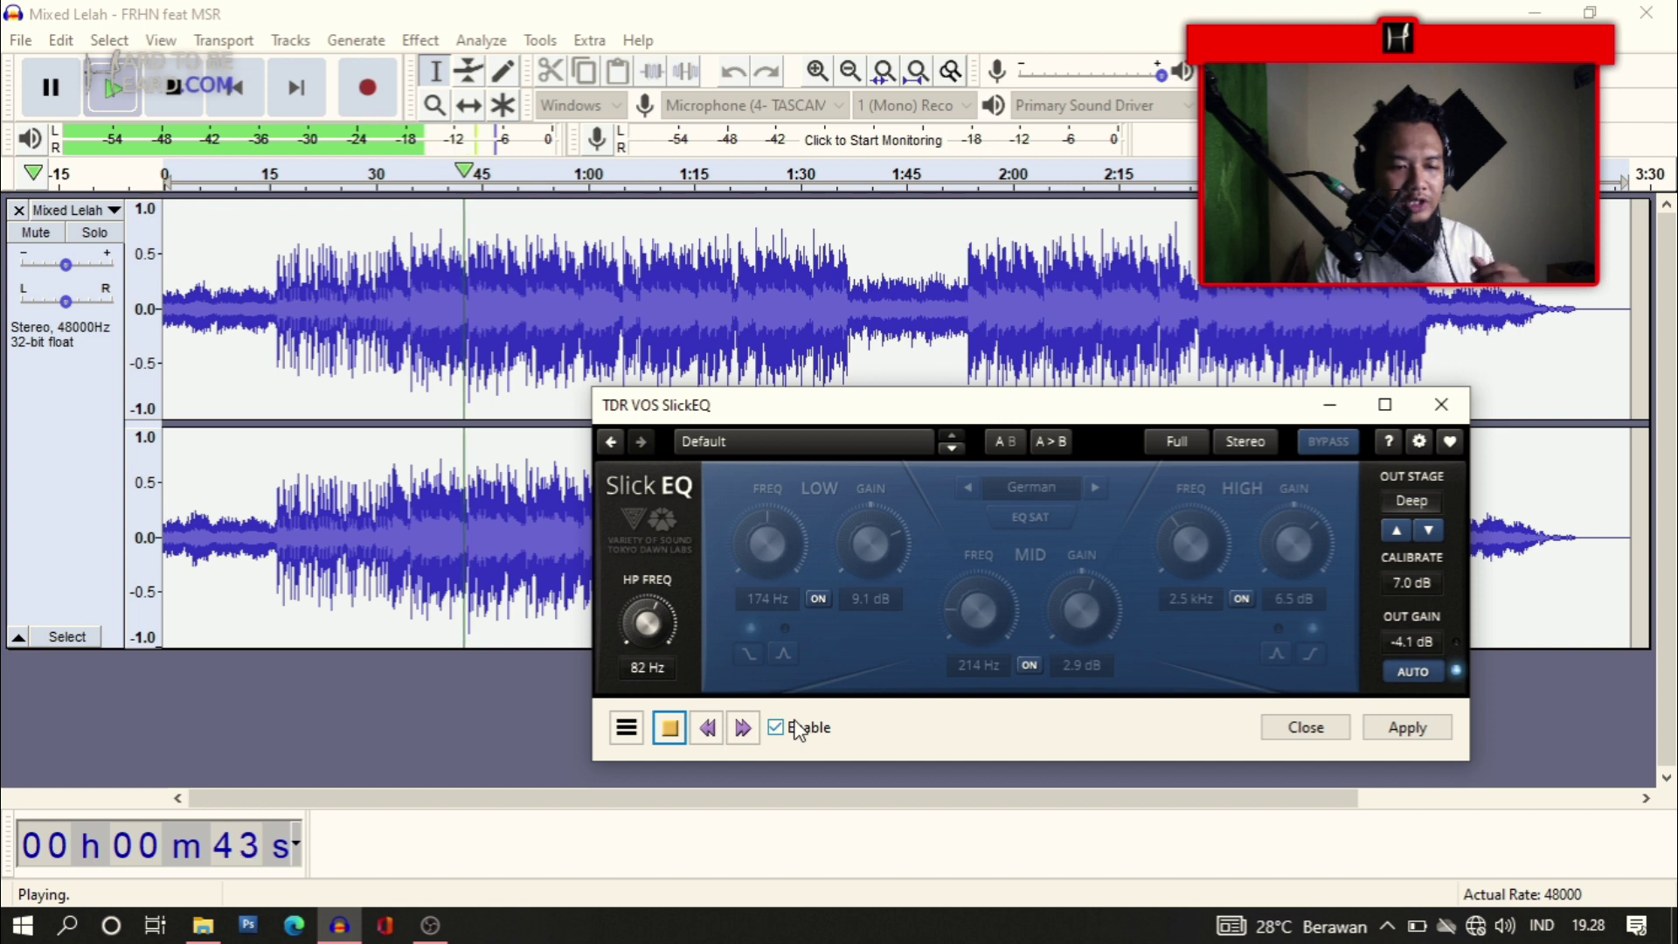
pyautogui.click(821, 596)
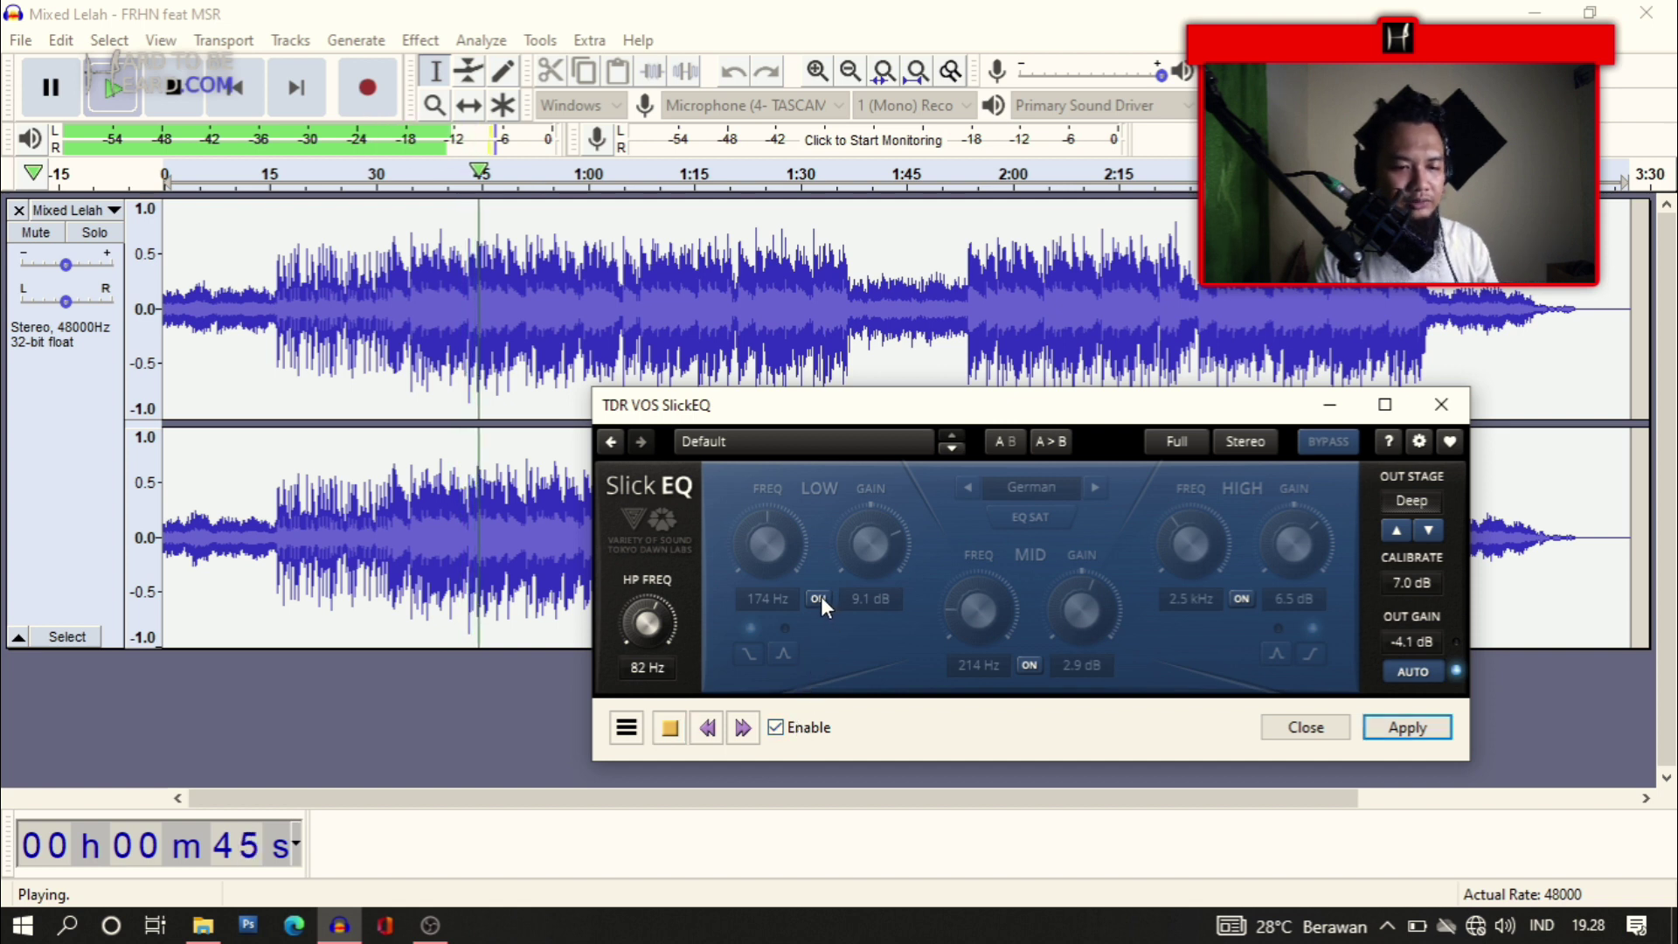
pyautogui.moveTo(874, 554); pyautogui.dragTo(874, 635)
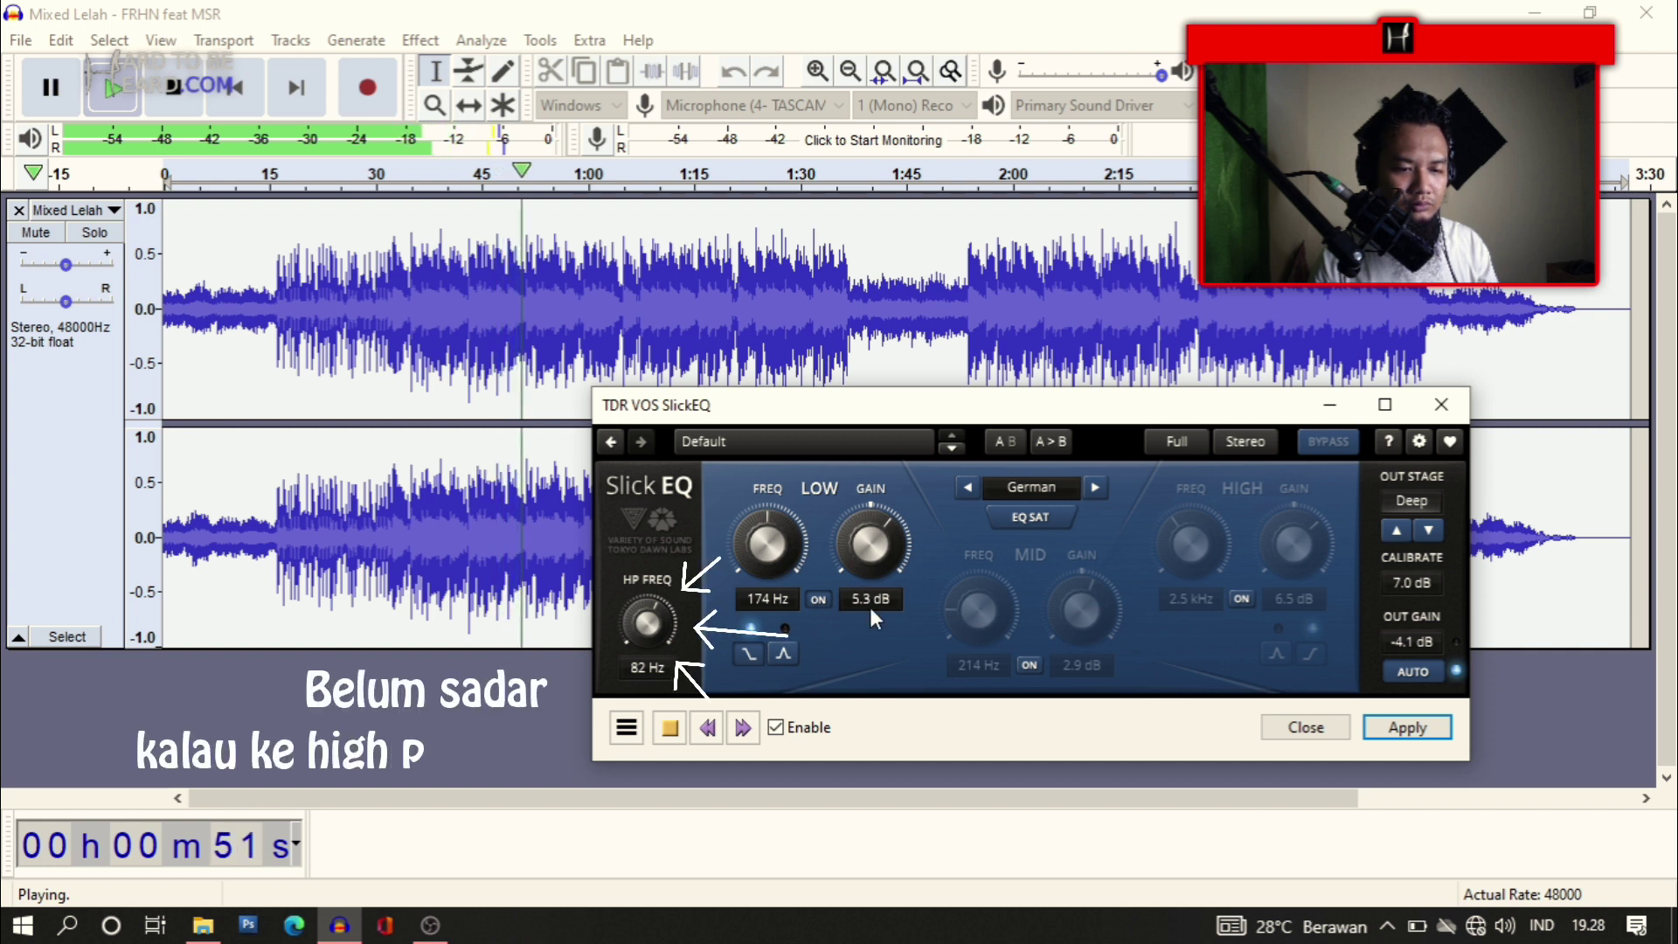
pyautogui.moveTo(767, 542); pyautogui.dragTo(767, 535)
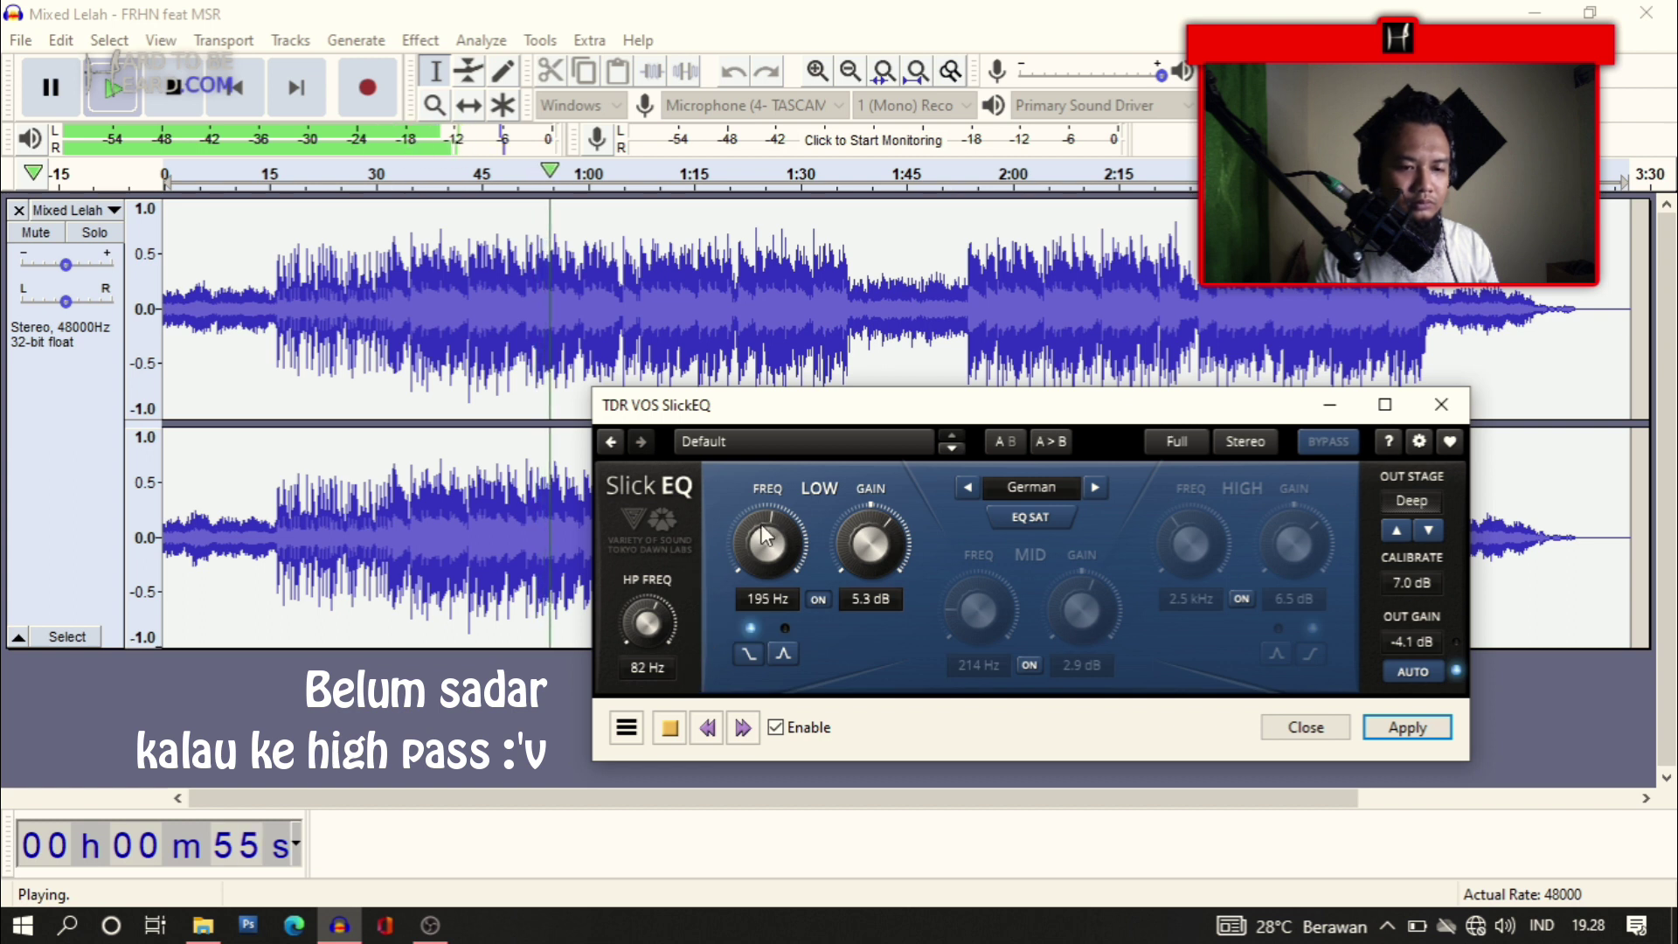
pyautogui.moveTo(762, 527); pyautogui.dragTo(763, 549)
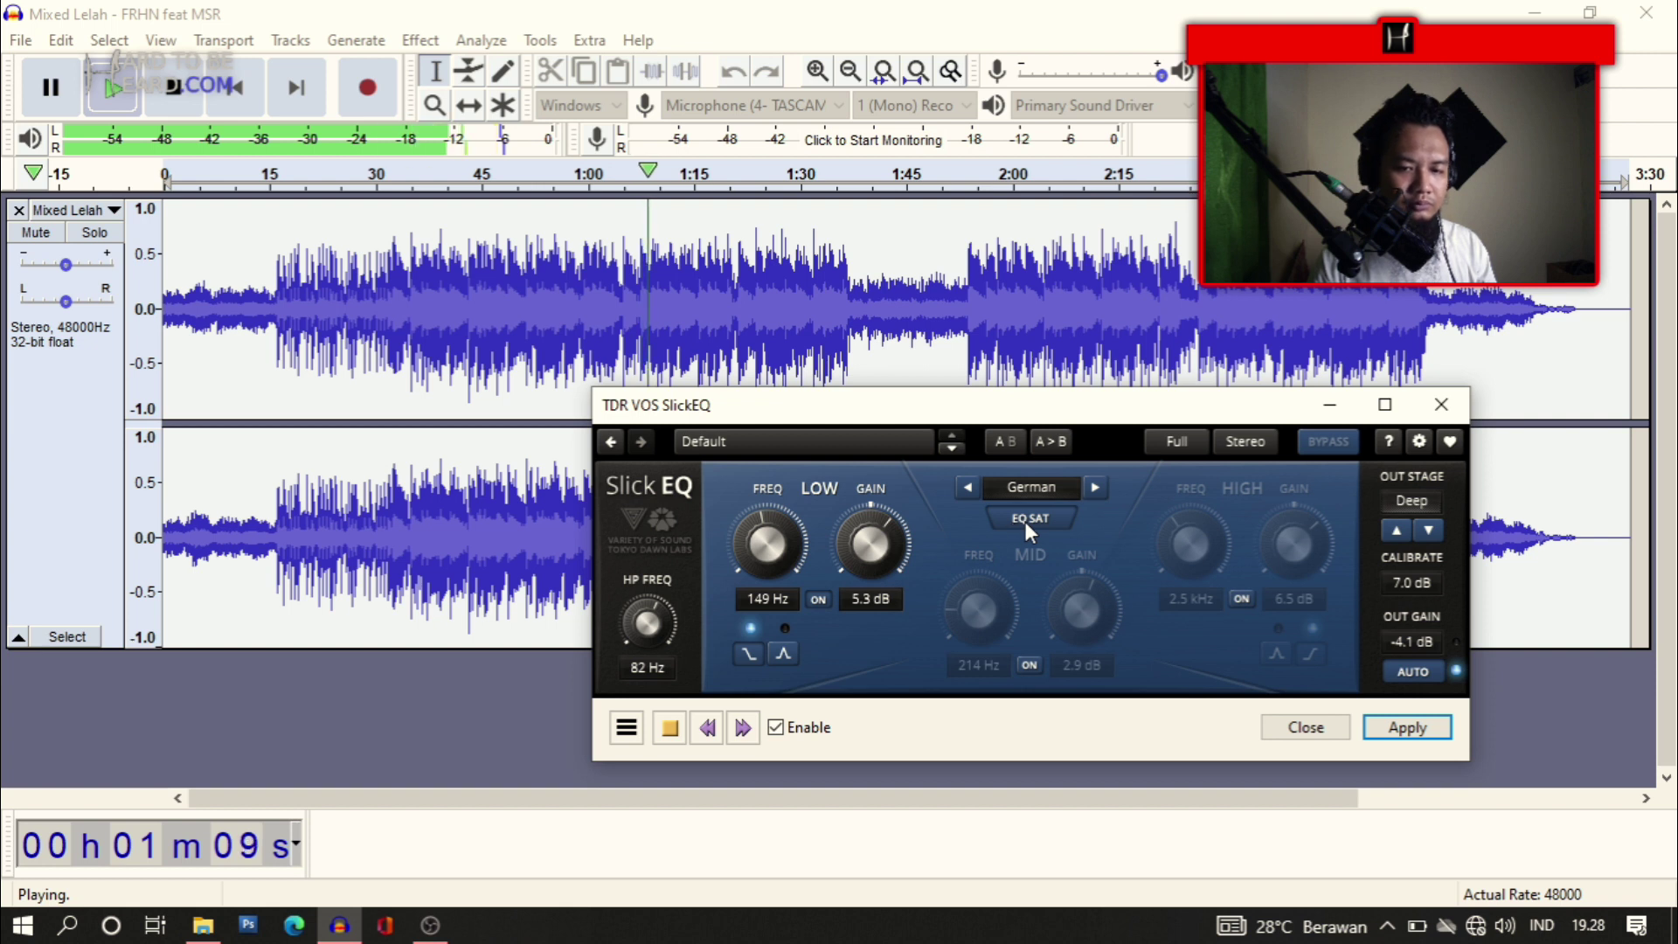
# Enable the SlickEQ high band at about 9.0 kHz with about -0.9 dB gain
pyautogui.click(1243, 599)
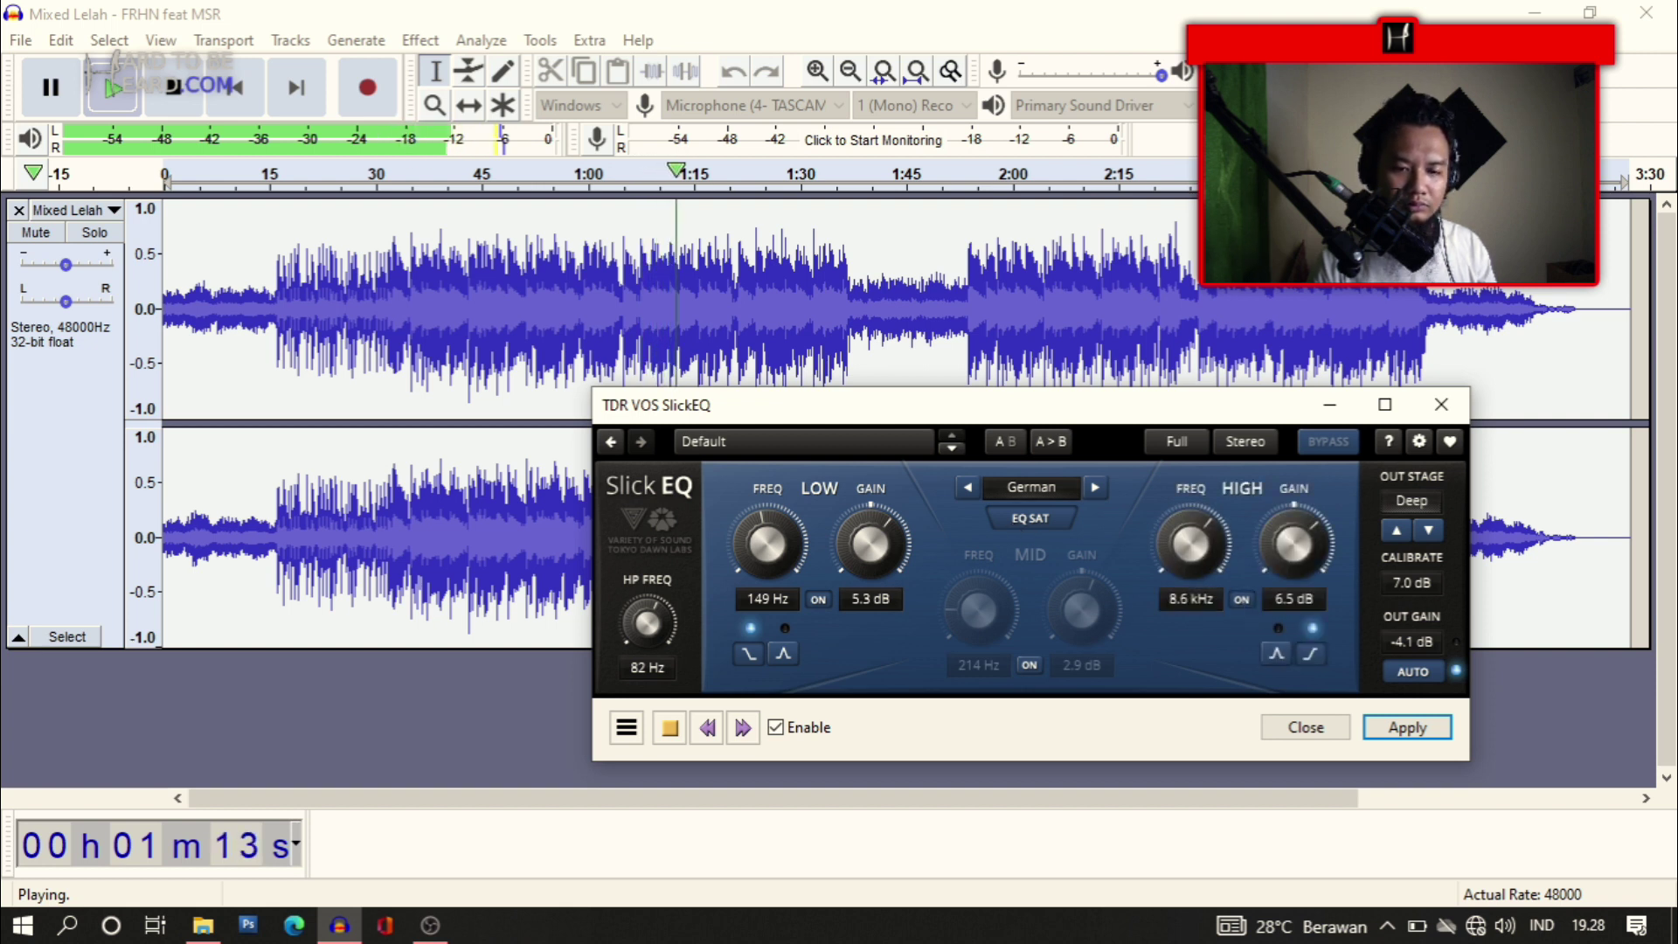
pyautogui.moveTo(1191, 544); pyautogui.dragTo(1191, 549)
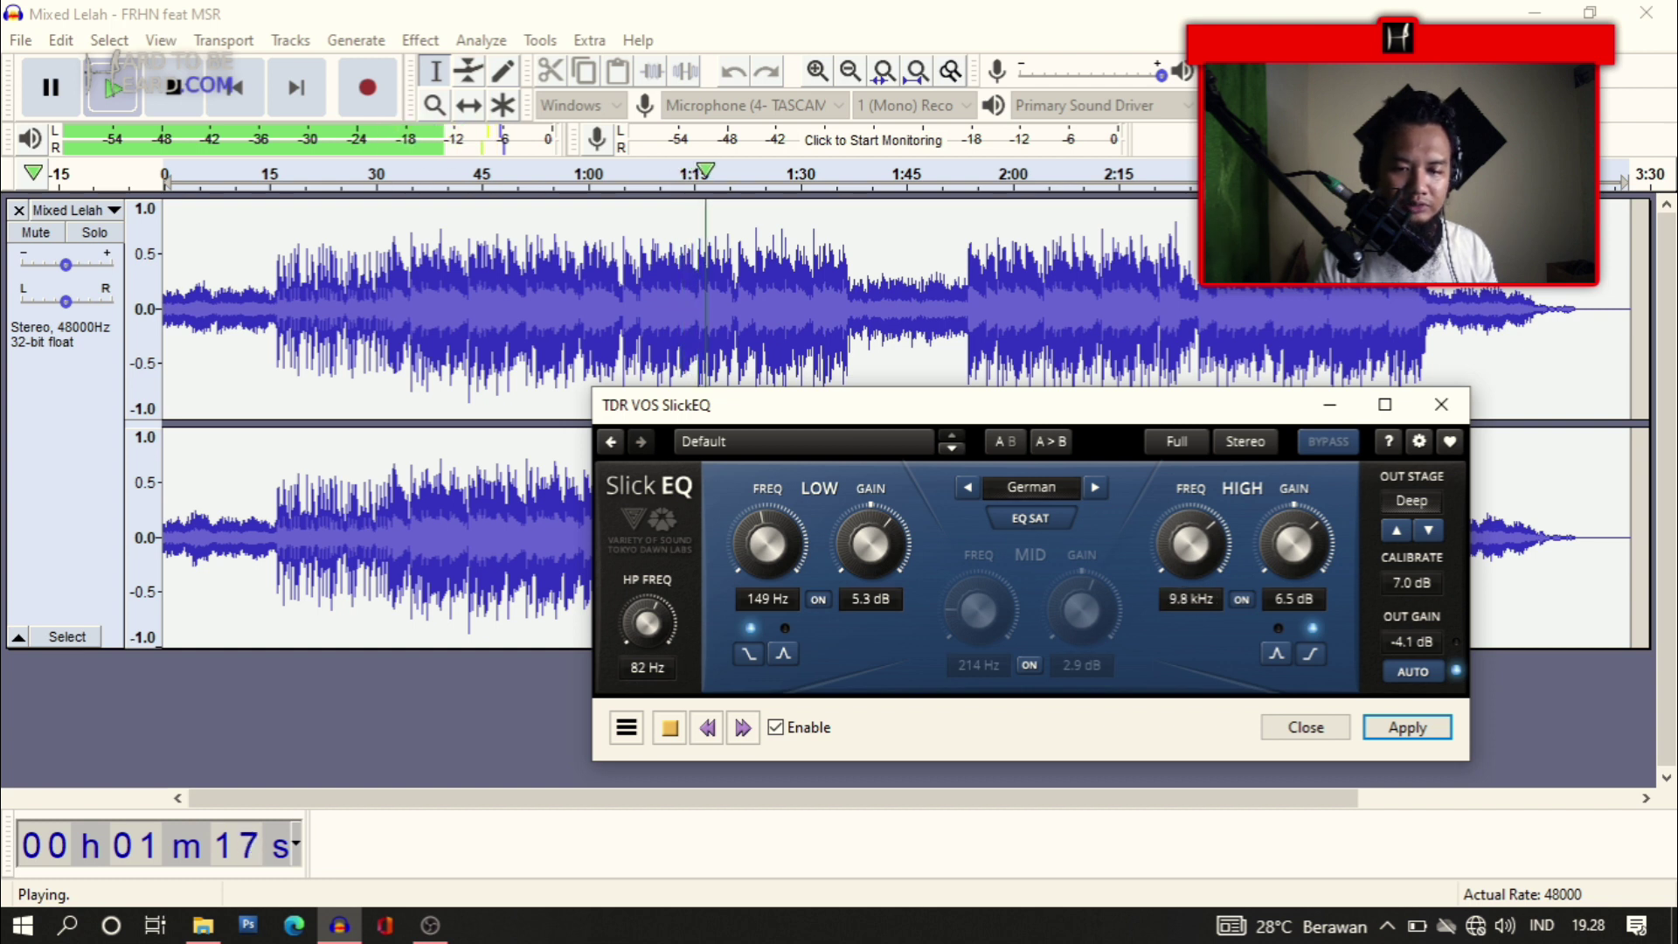
pyautogui.moveTo(1292, 538); pyautogui.dragTo(1292, 574)
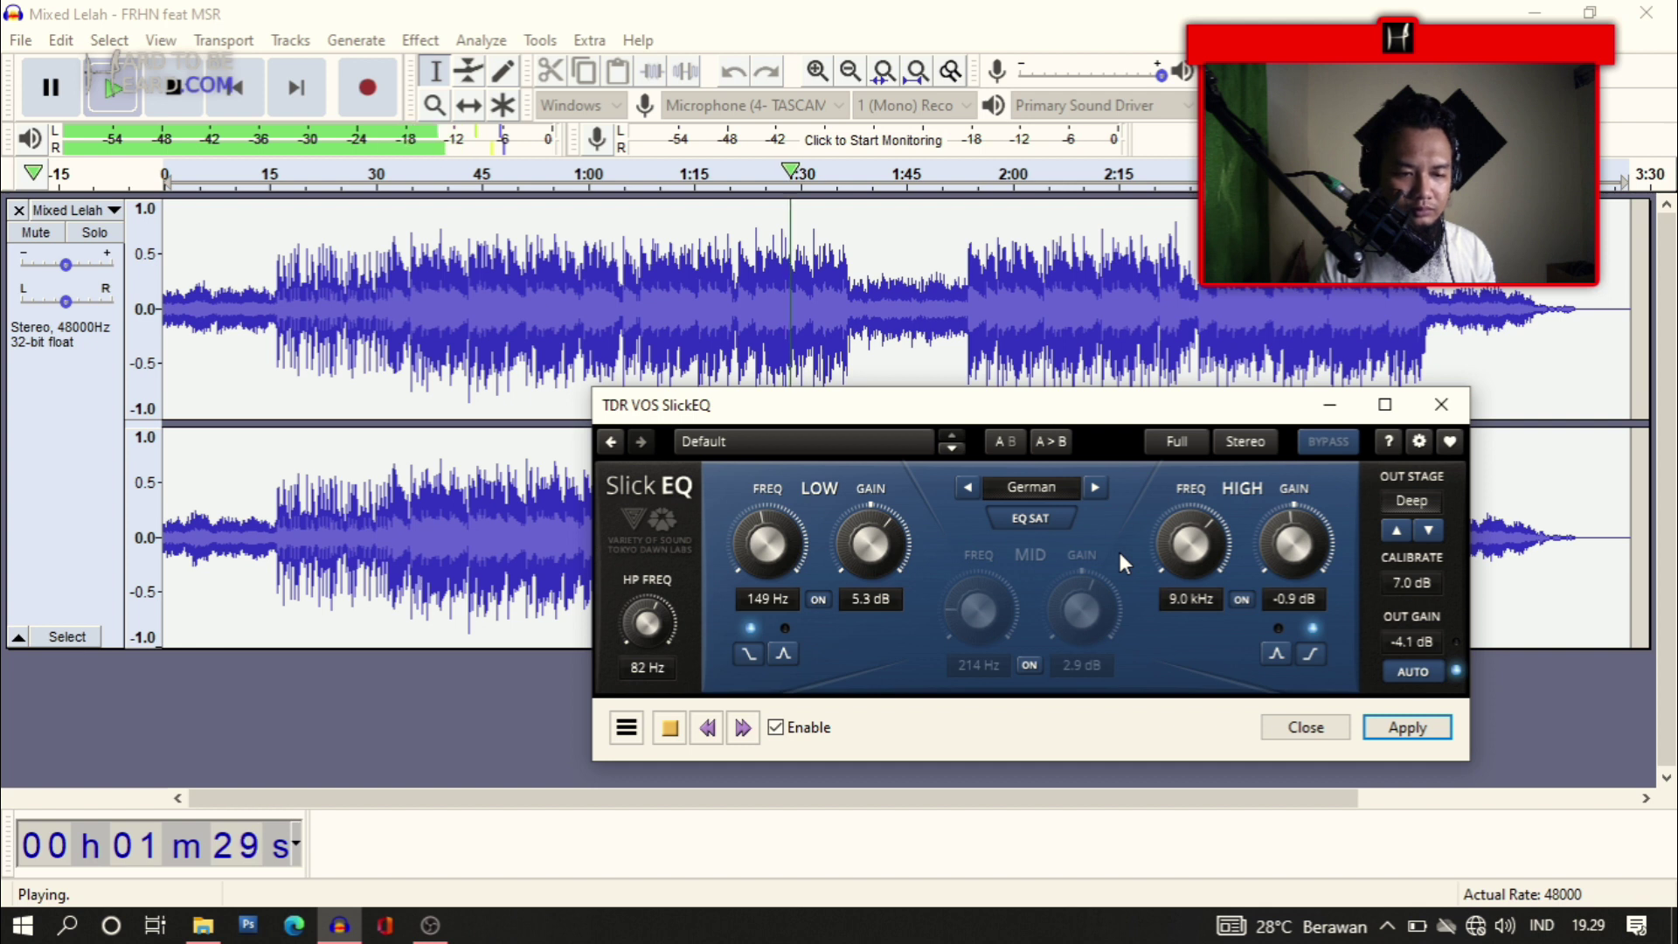
# Switch off the SlickEQ high-pass filter and reduce the low band gain to about 2.9 dB
pyautogui.doubleClick(653, 629)
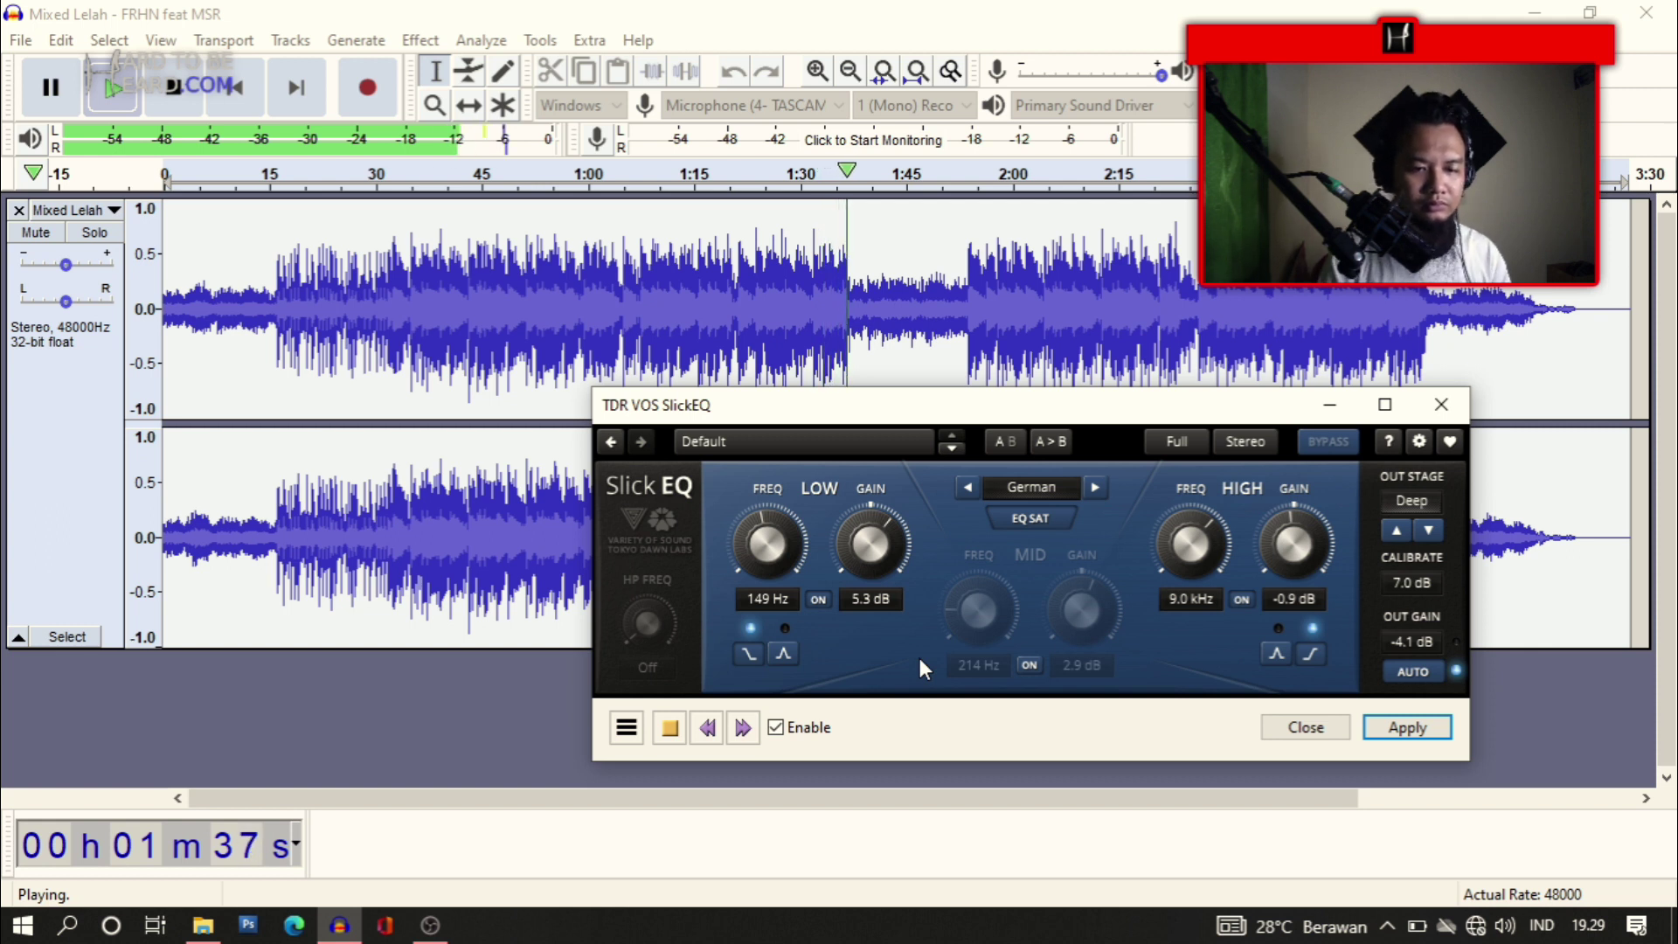
pyautogui.moveTo(881, 546); pyautogui.dragTo(881, 560)
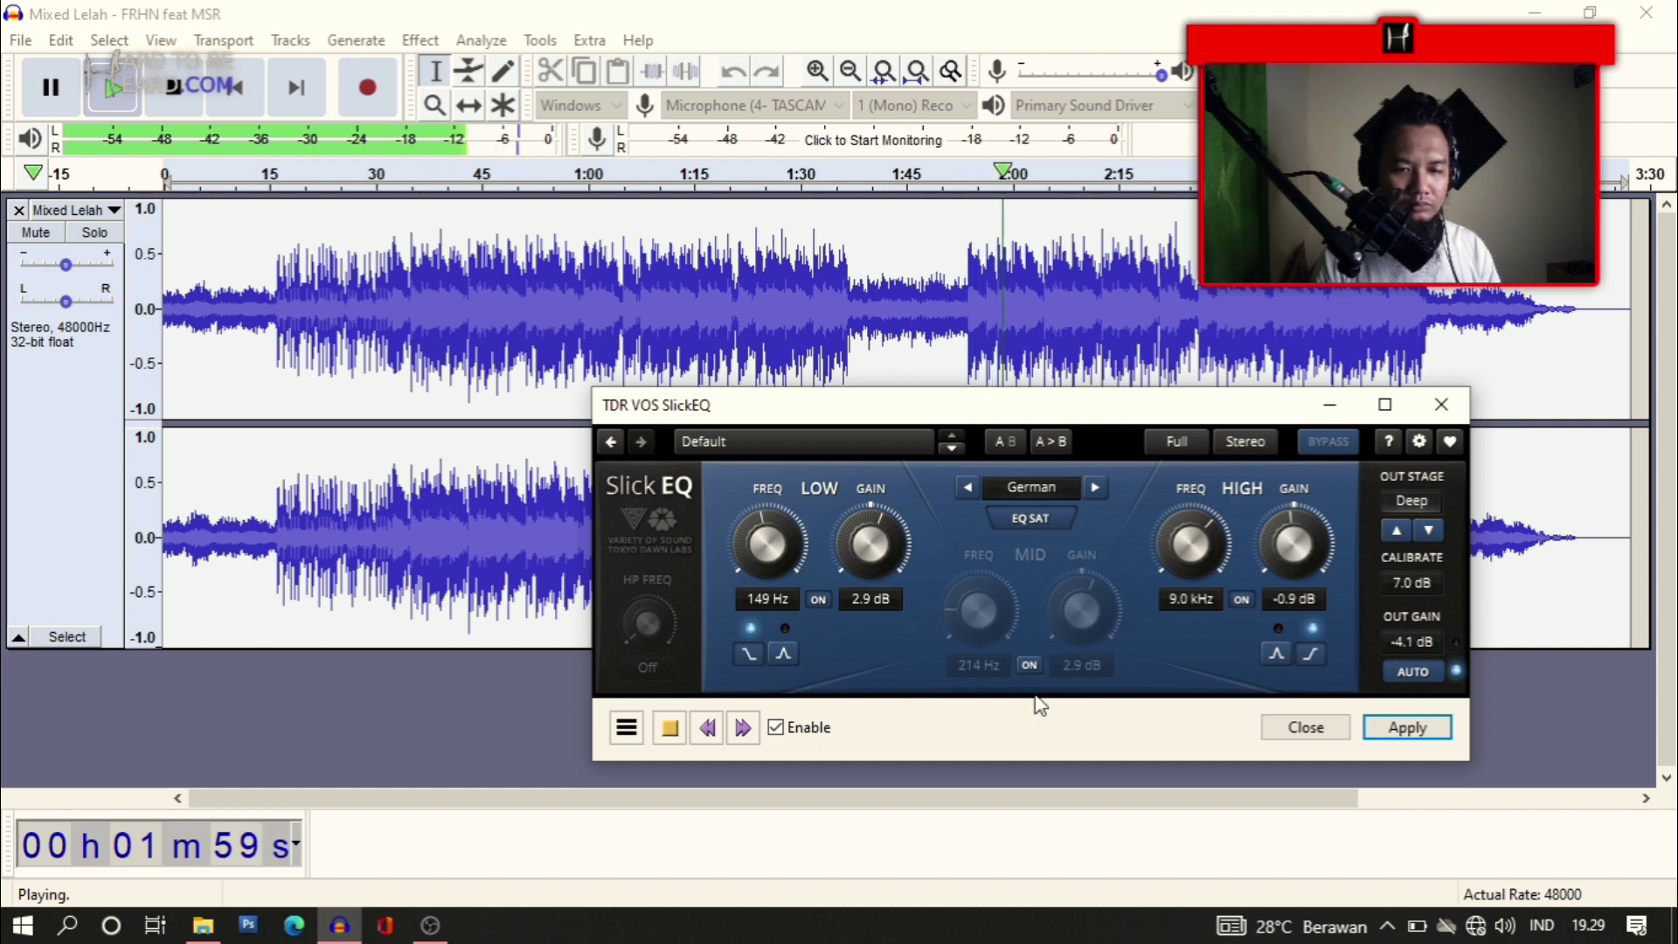
# Enable the SlickEQ mid band at about 1523 Hz with about 3.0 dB gain
pyautogui.click(1029, 666)
pyautogui.moveTo(988, 622); pyautogui.dragTo(979, 595)
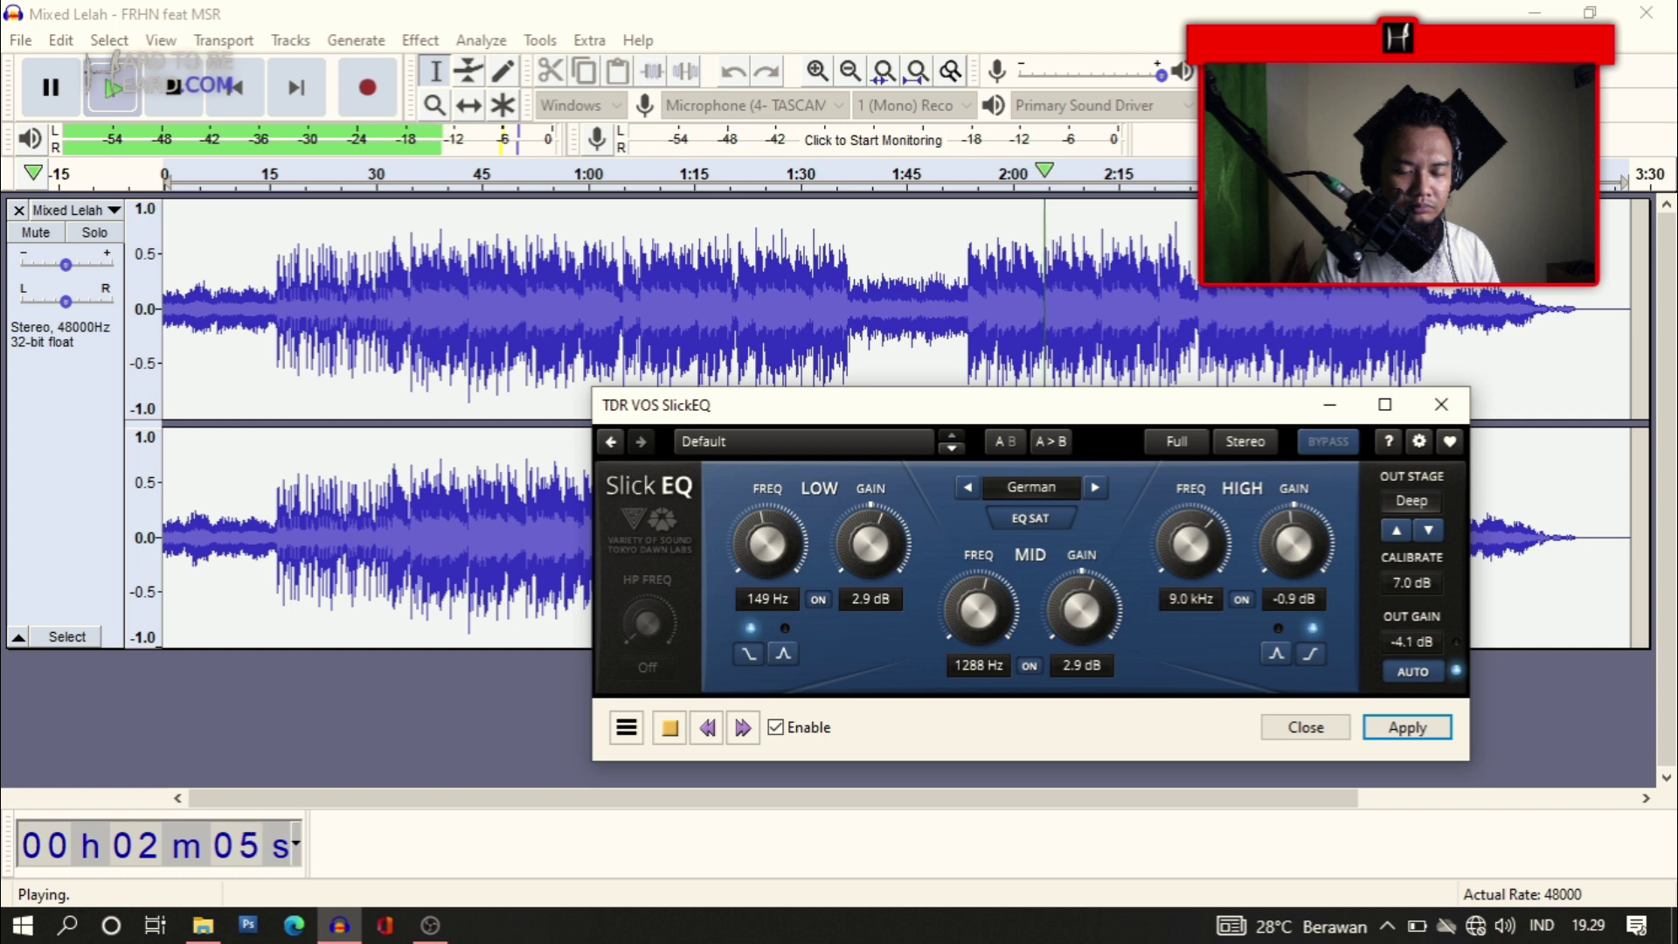
pyautogui.moveTo(1088, 600); pyautogui.dragTo(1088, 598)
pyautogui.moveTo(982, 612); pyautogui.dragTo(980, 620)
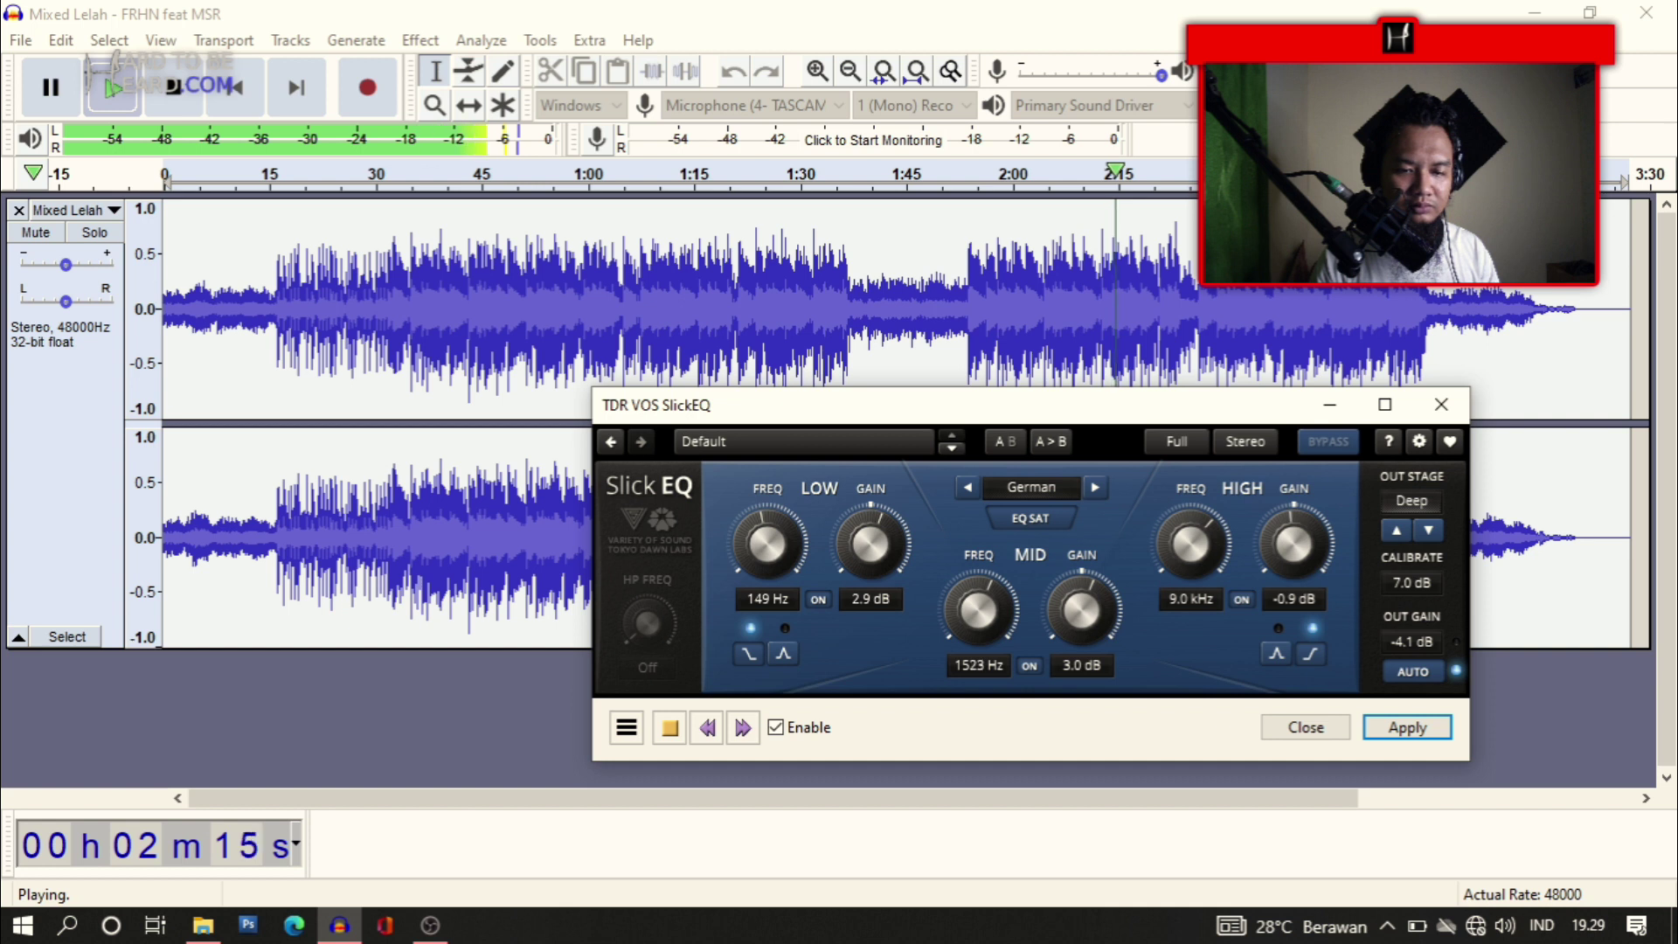
# Audition the SlickEQ equalizer models during playback and choose the Soviet model
pyautogui.click(1094, 486)
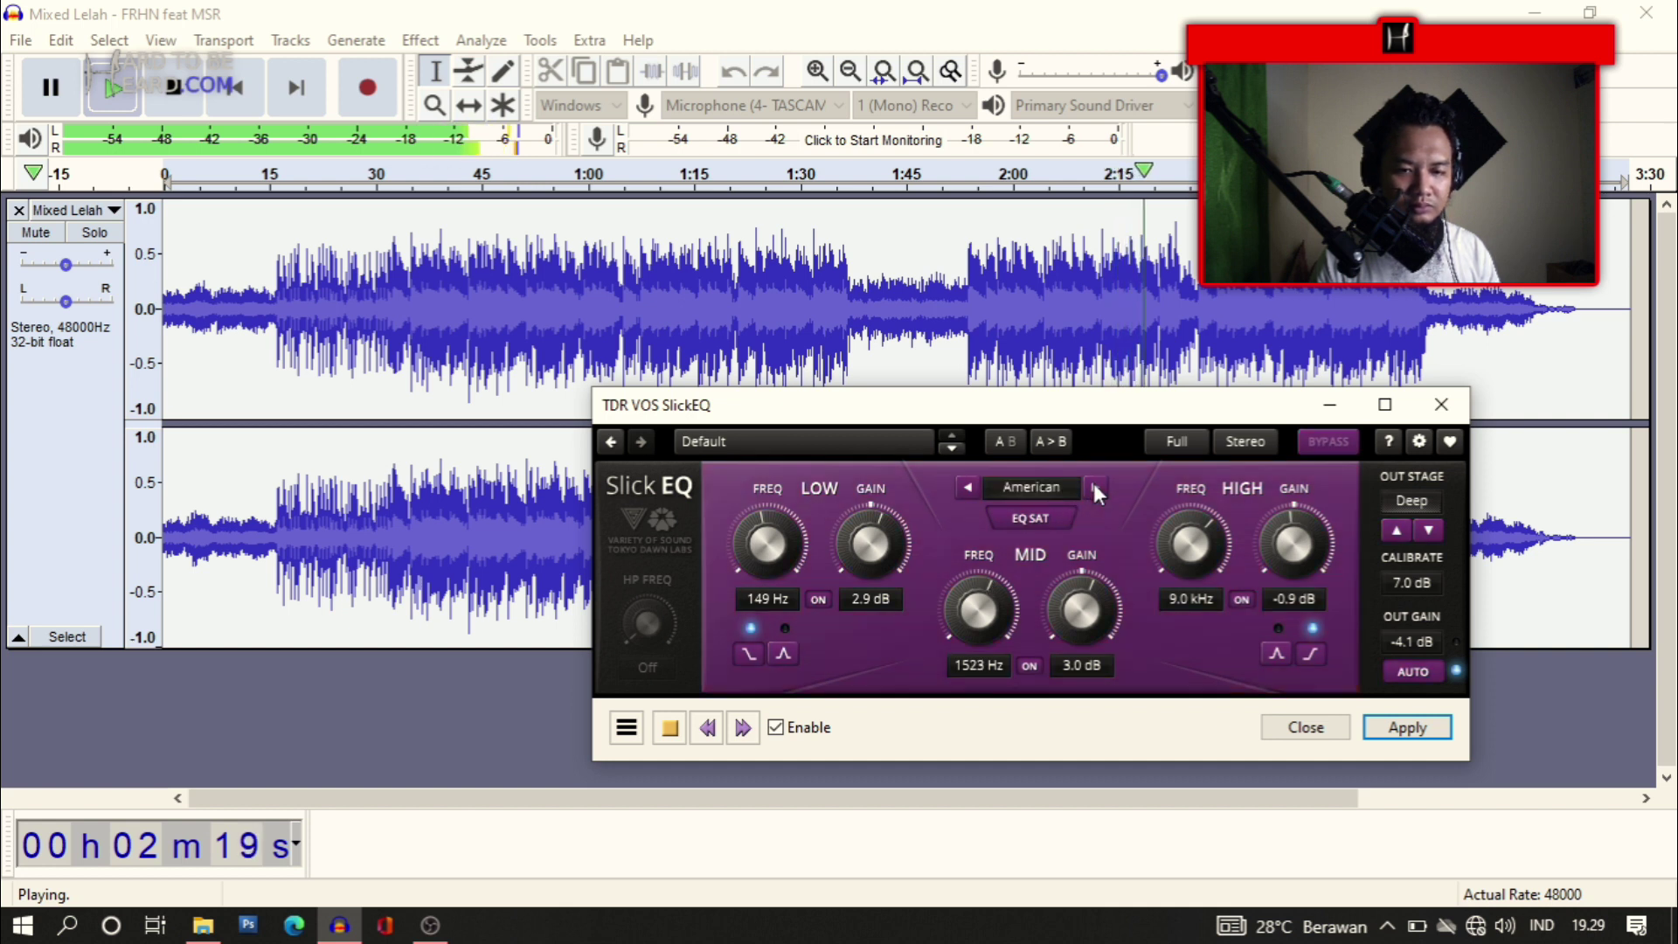
pyautogui.click(1093, 486)
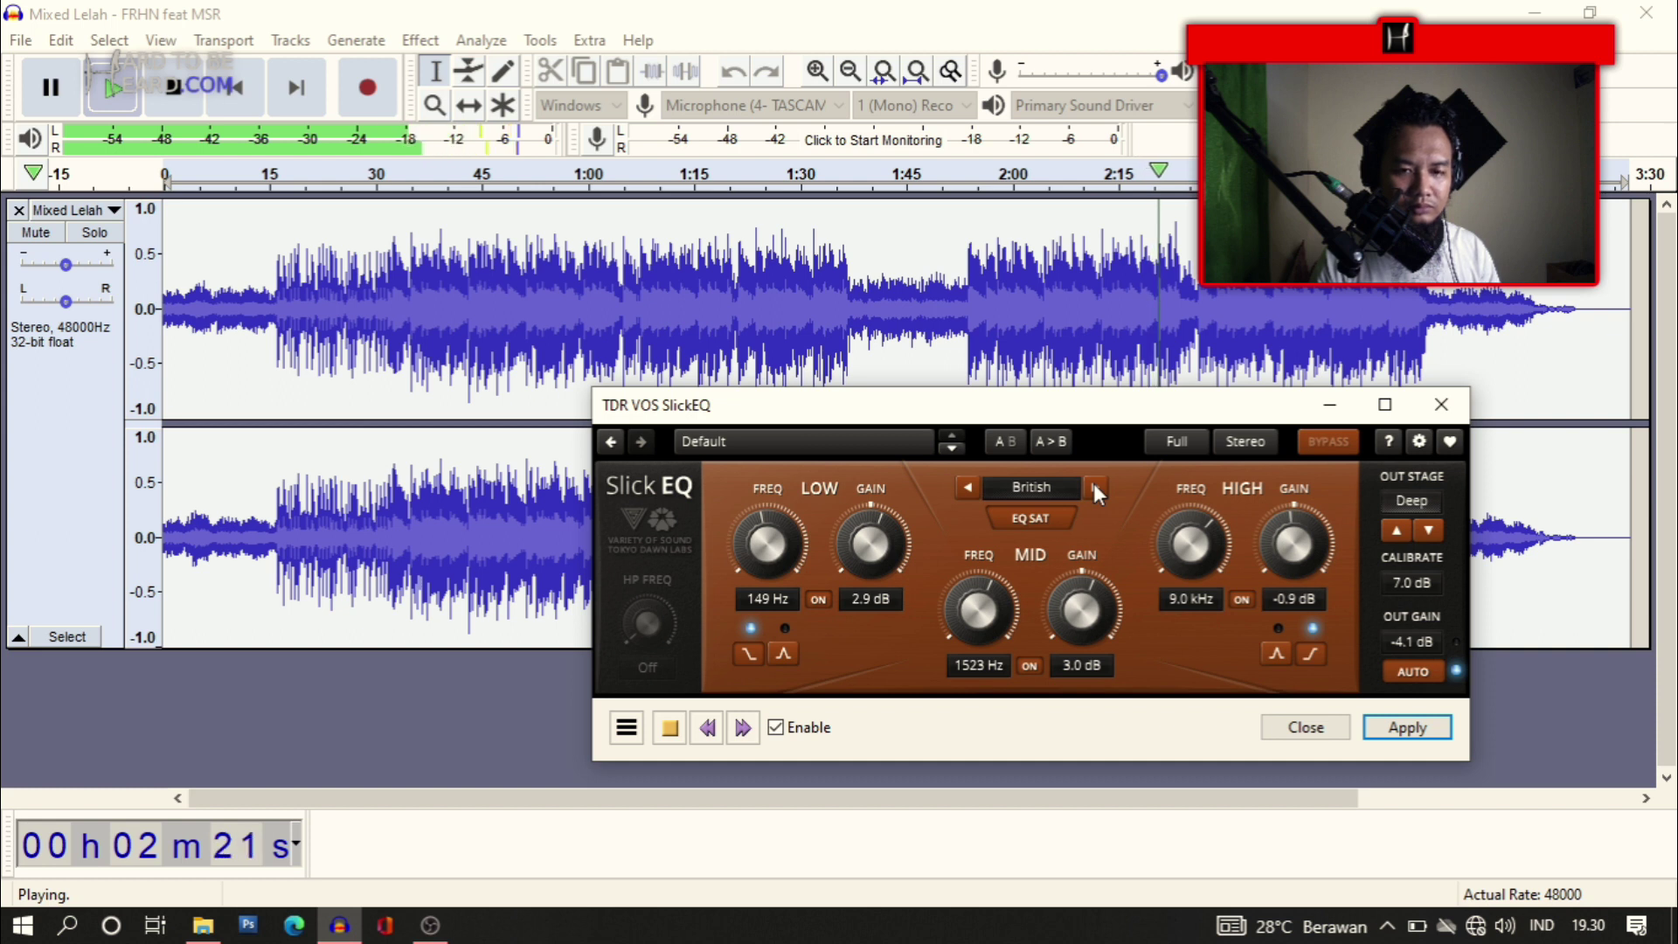
pyautogui.click(1093, 486)
pyautogui.click(1093, 486)
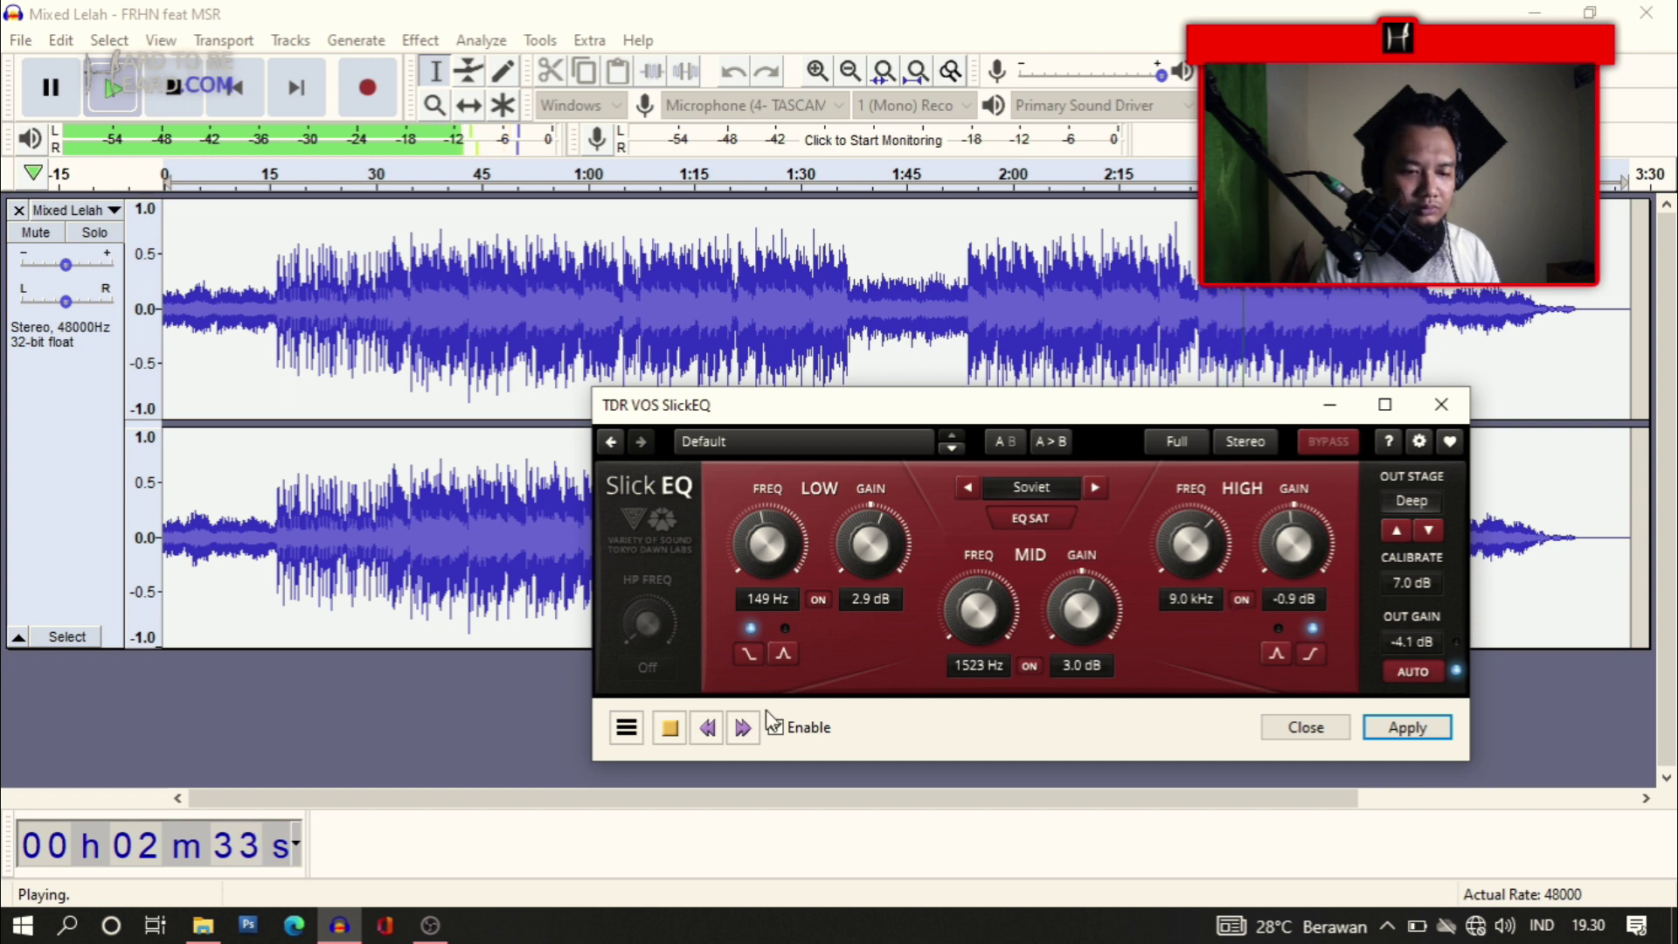
# Stop the preview, apply SlickEQ to the whole selection and close the effect window
pyautogui.click(680, 737)
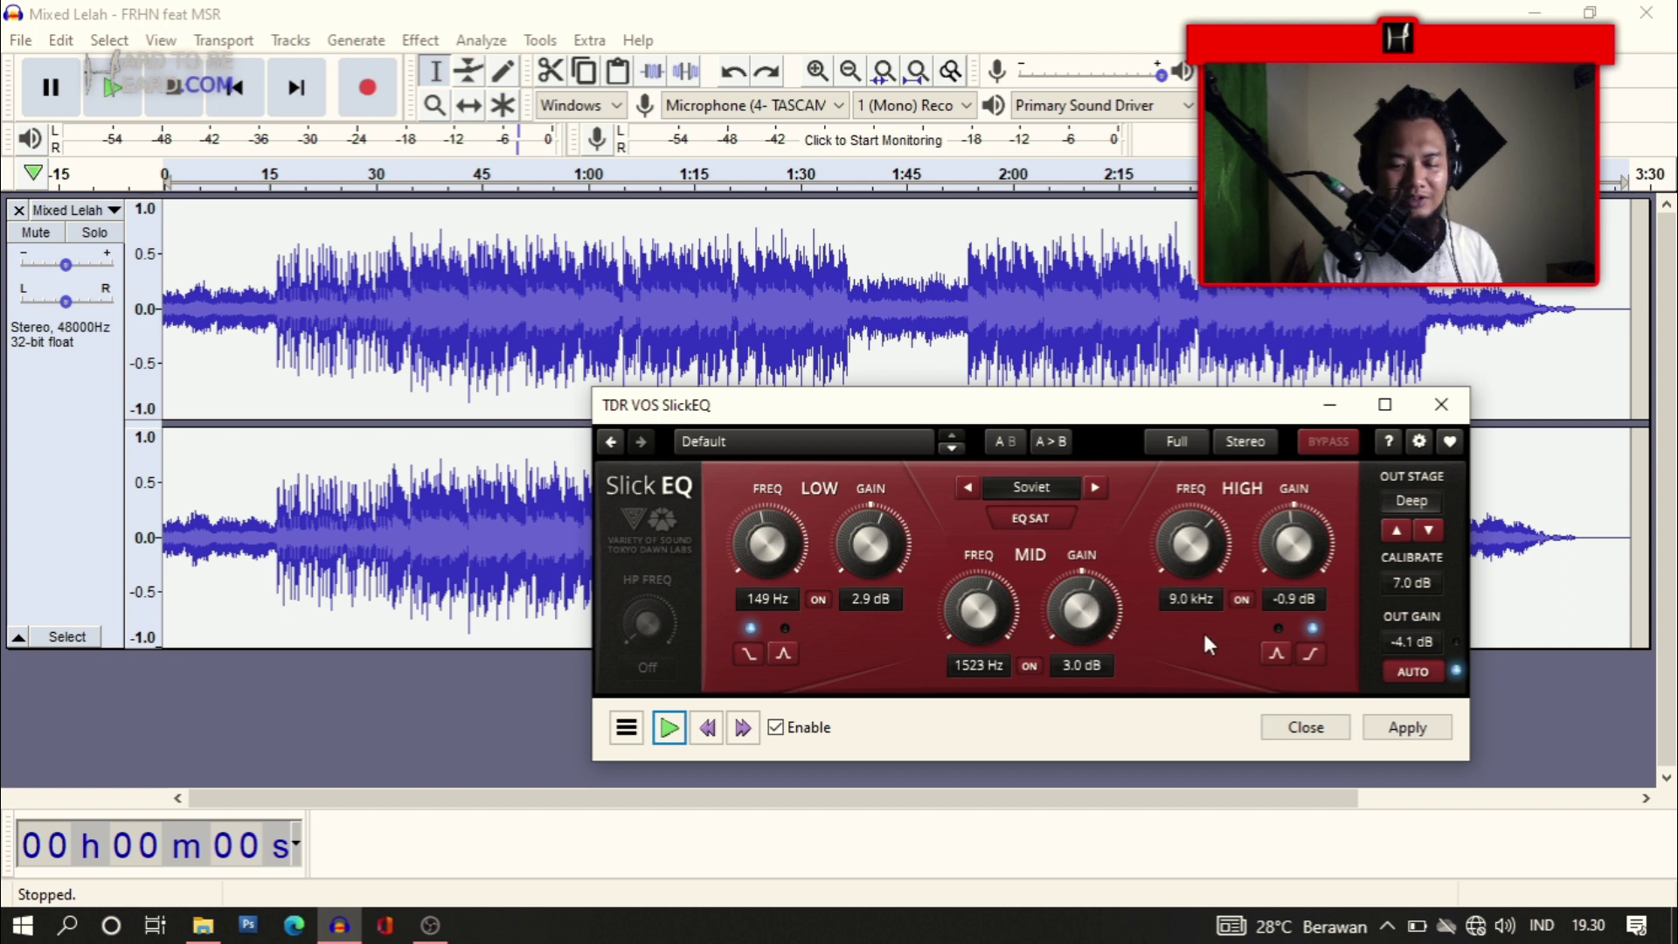
pyautogui.click(1388, 729)
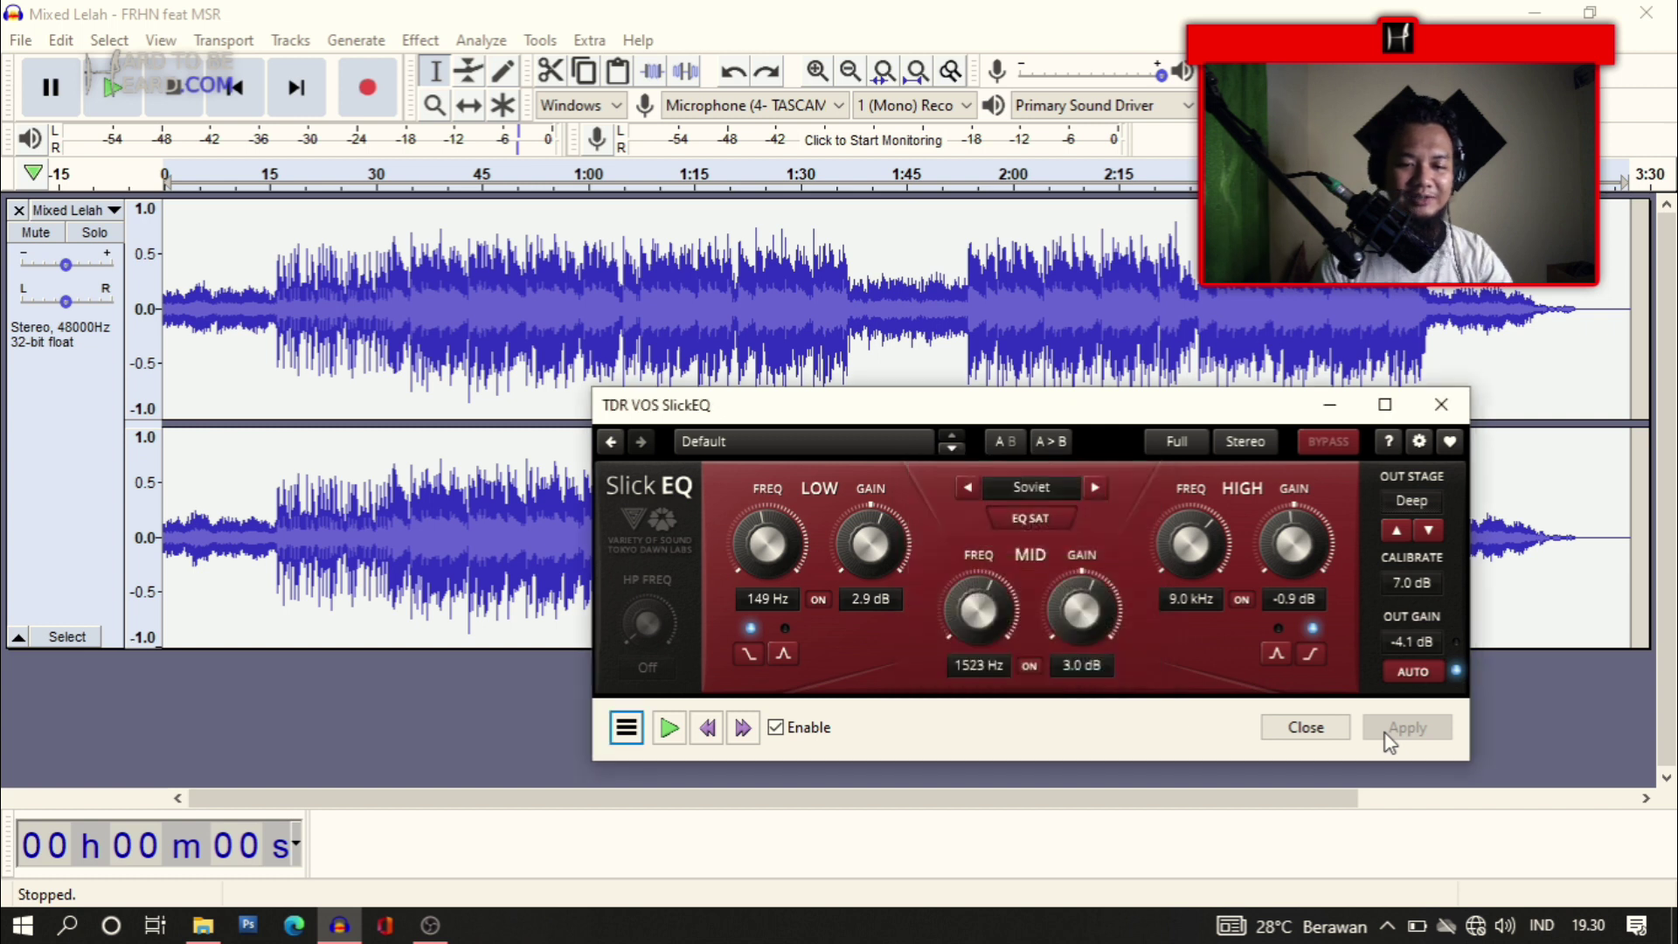
pyautogui.click(1451, 406)
# Play the equalized track from about 0:14 to check the result, and return to the beginning of the song
pyautogui.click(265, 174)
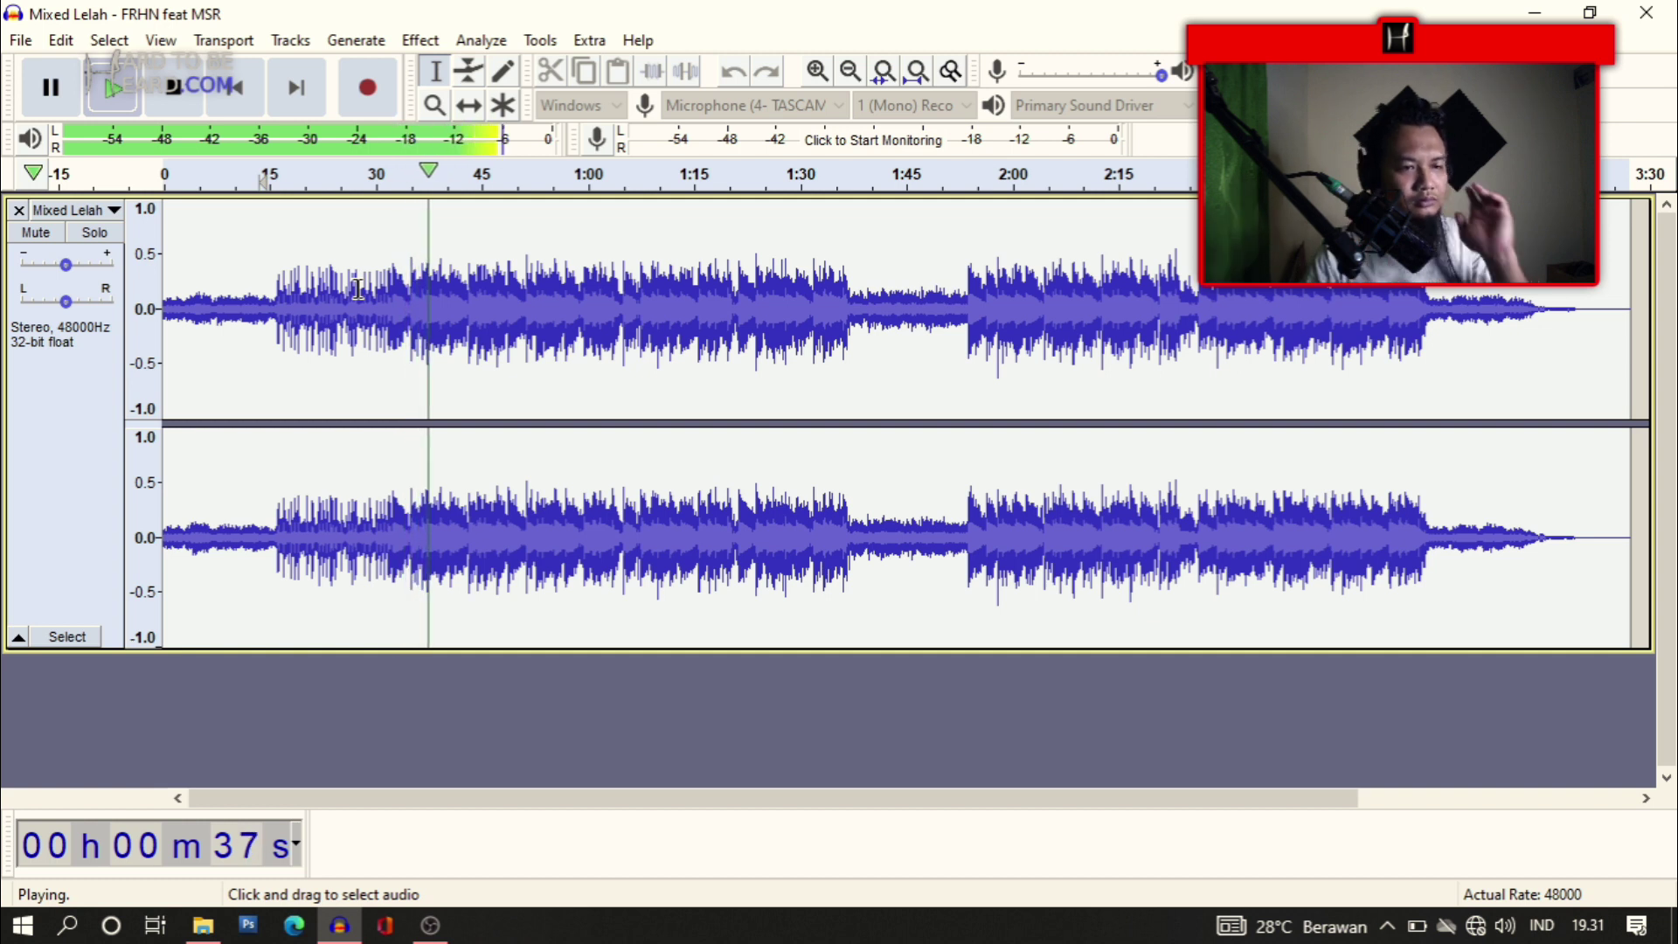
pyautogui.press('Home')
pyautogui.press('space')
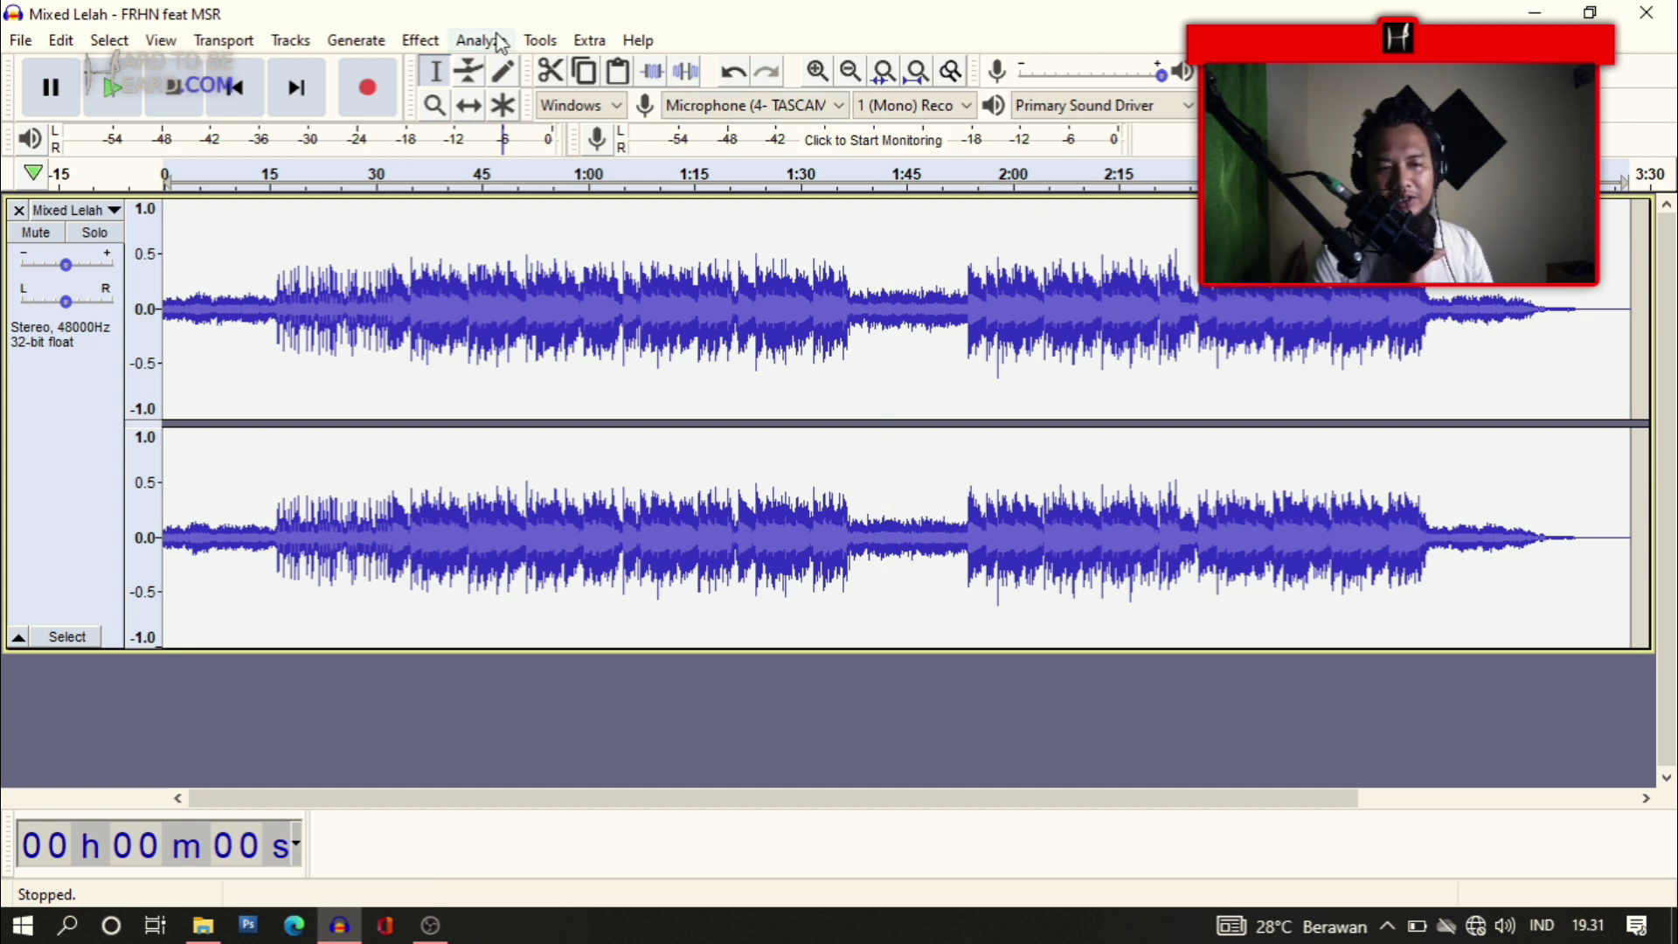
pyautogui.click(436, 43)
pyautogui.moveTo(521, 226)
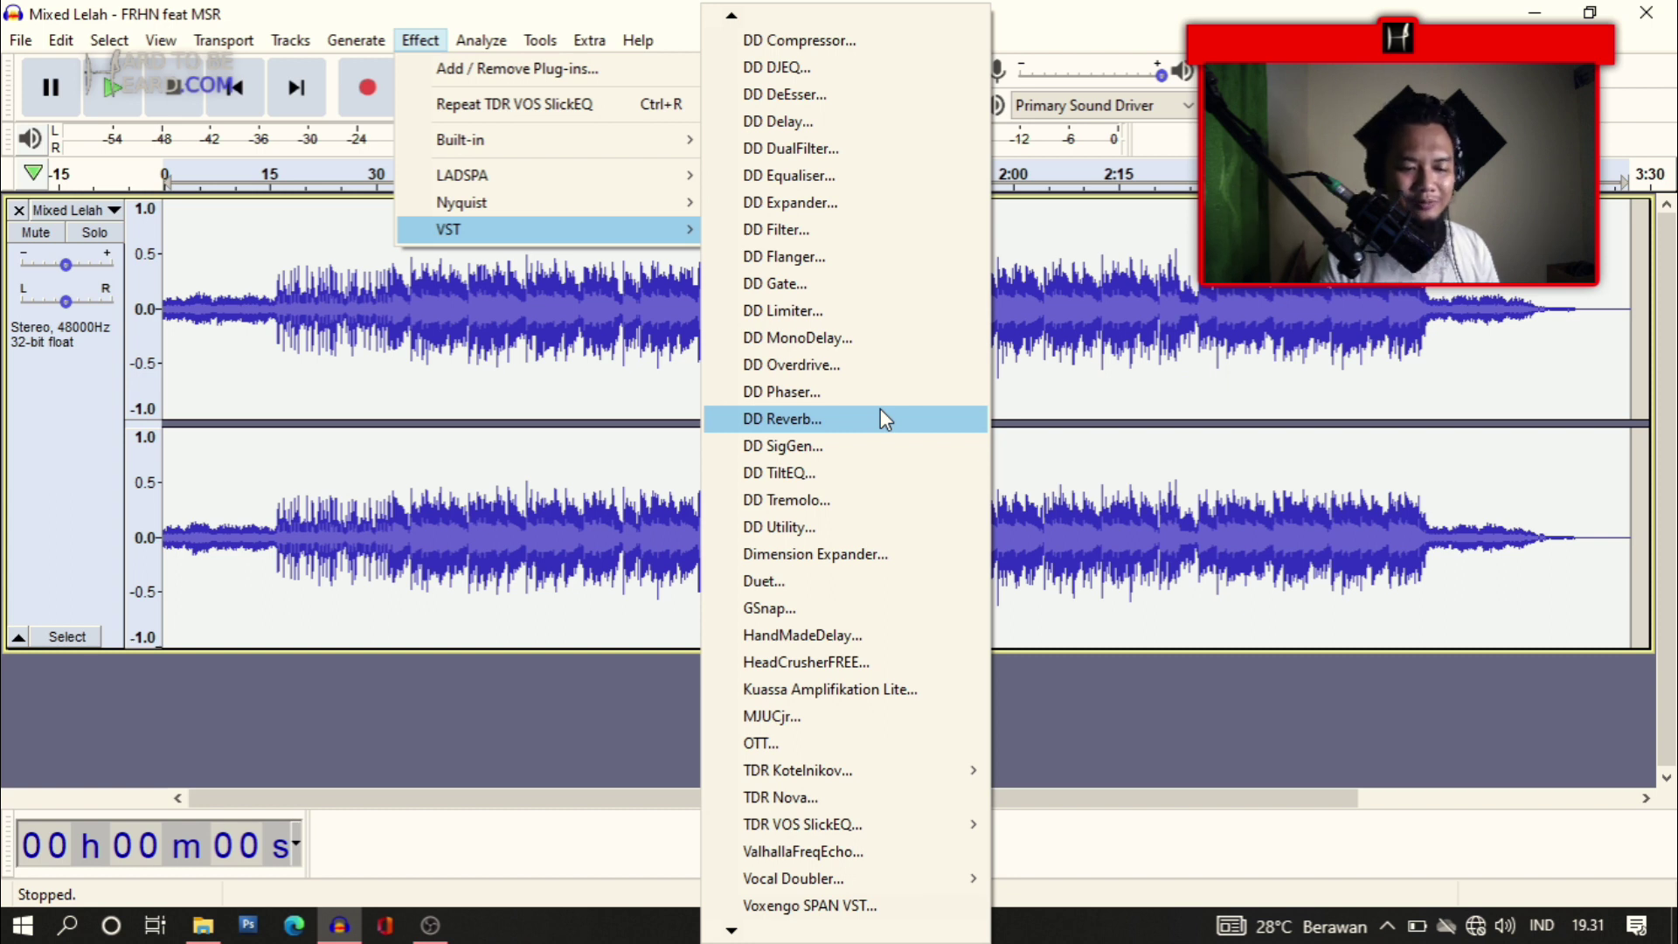
pyautogui.moveTo(921, 773)
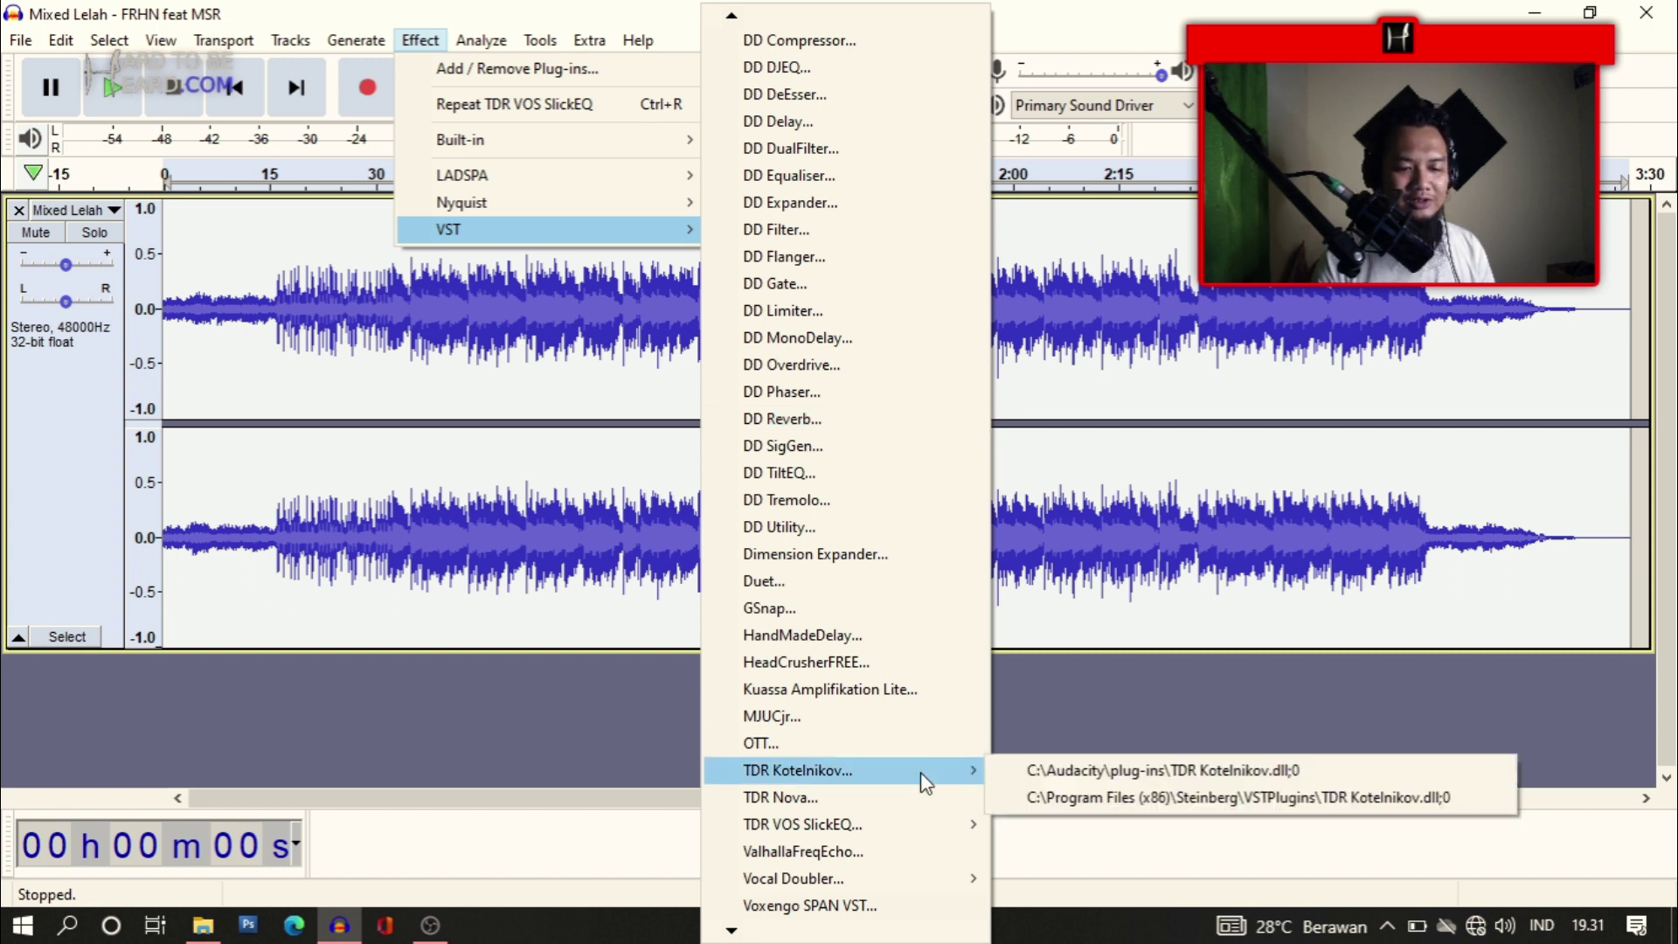
pyautogui.click(1049, 772)
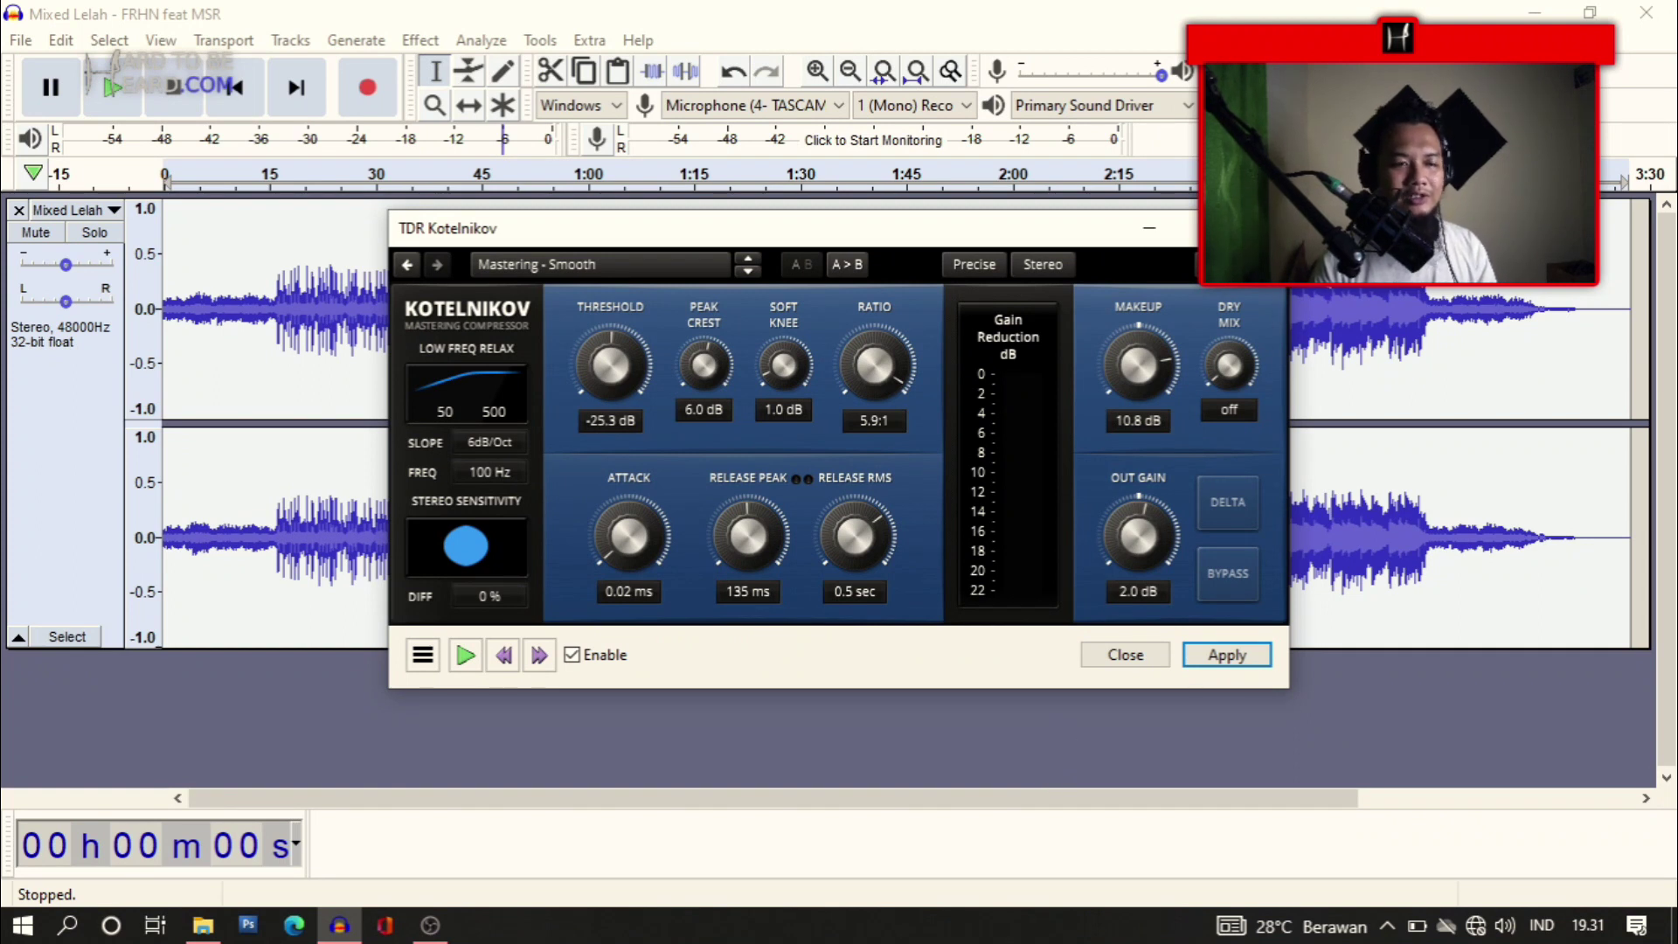
pyautogui.click(1263, 228)
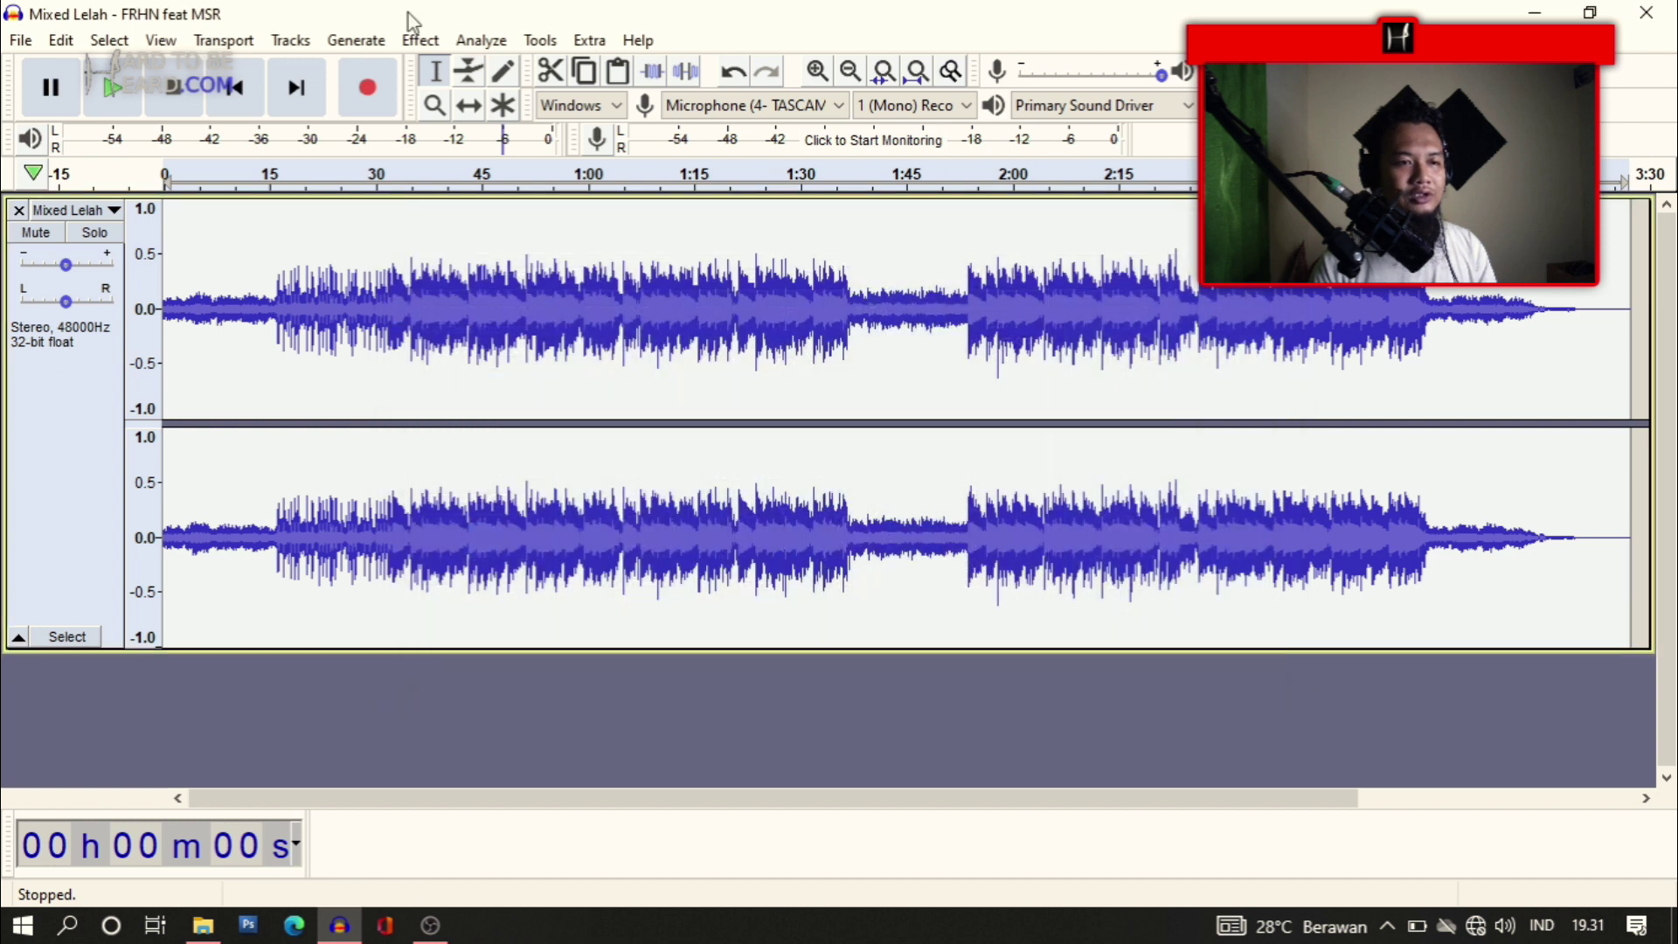
# Open the TDR Kotelnikov VST compressor from the C:\Audacity\plug-ins copy and load the Mastering - Tight preset
pyautogui.click(420, 40)
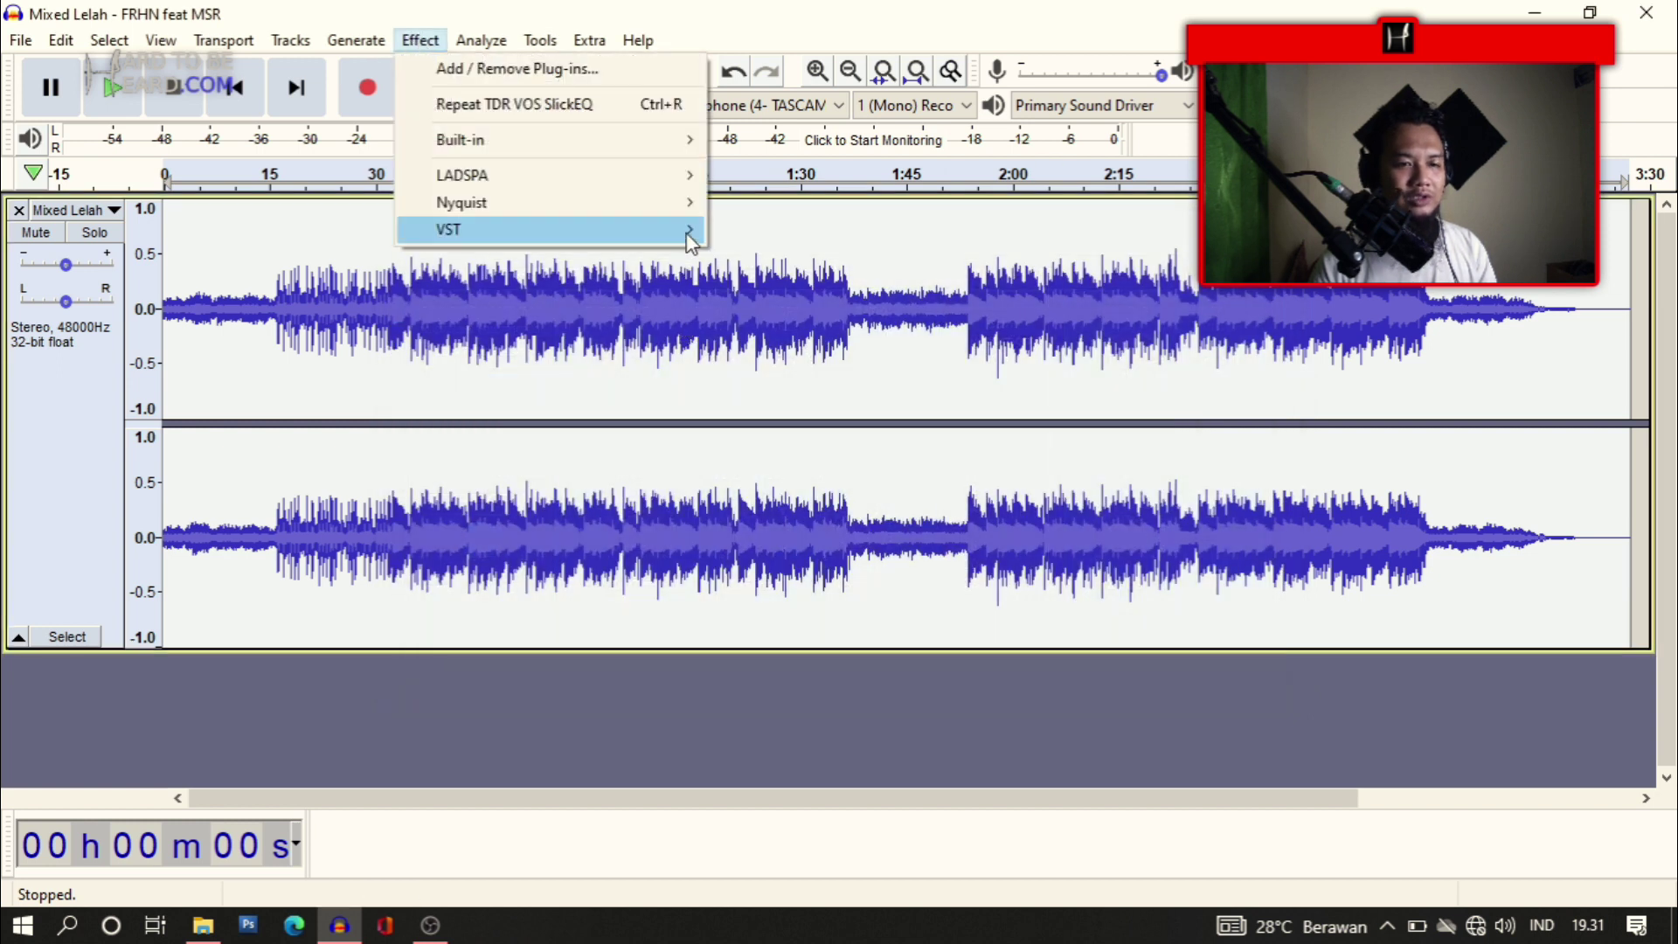
pyautogui.moveTo(693, 230)
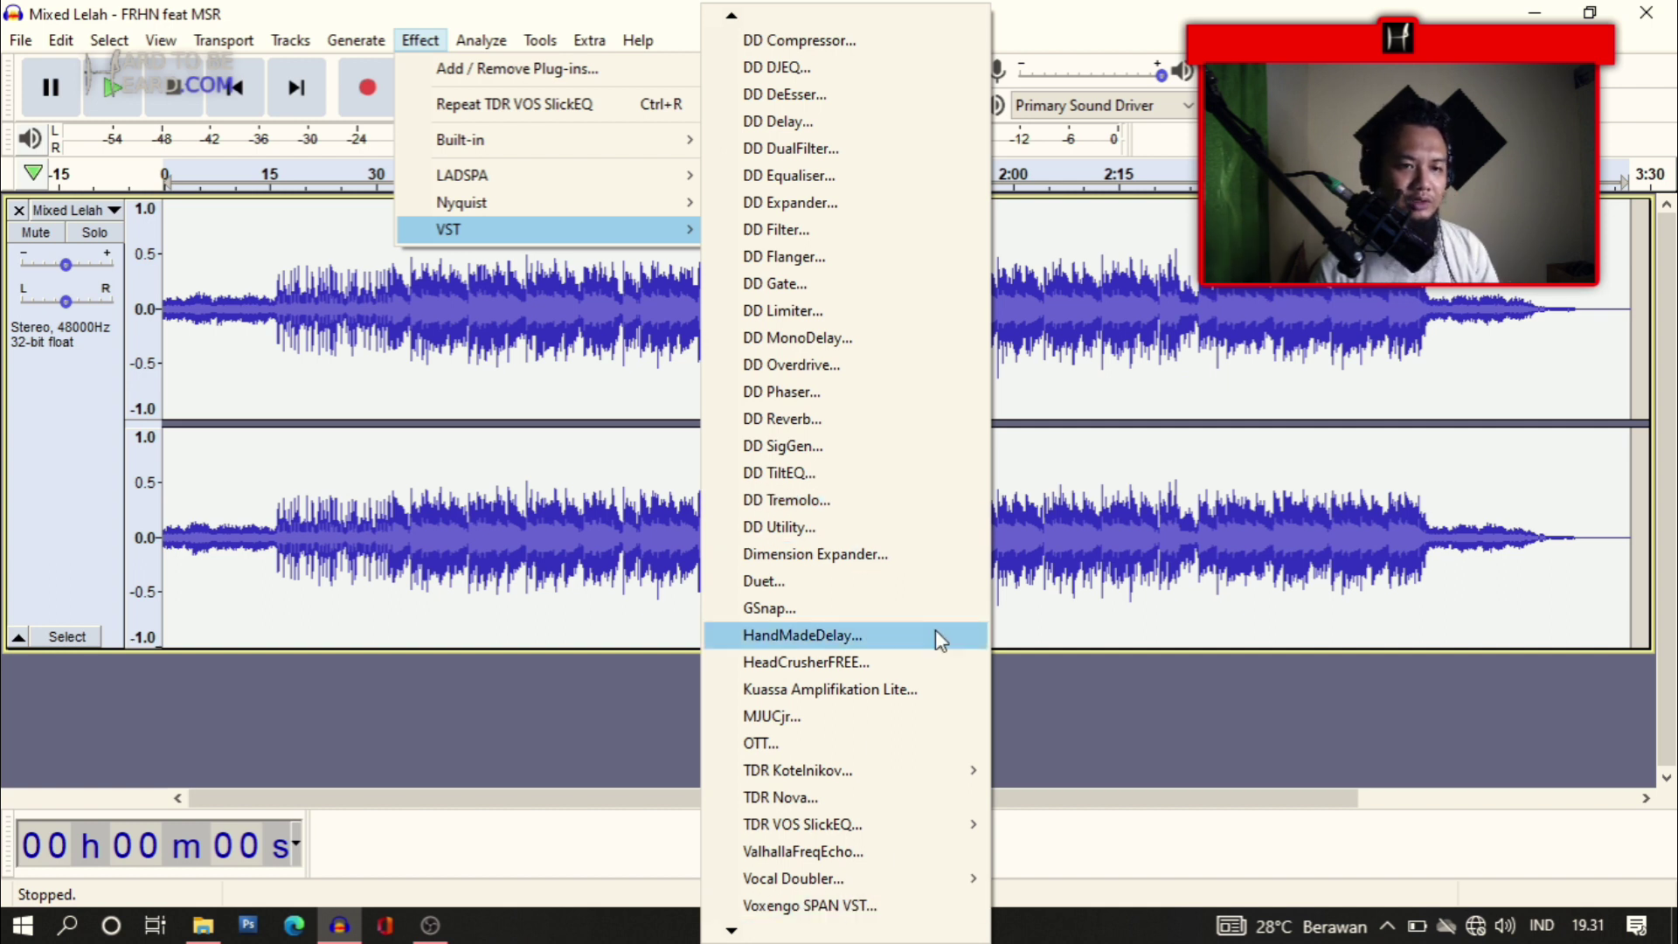
pyautogui.moveTo(924, 781)
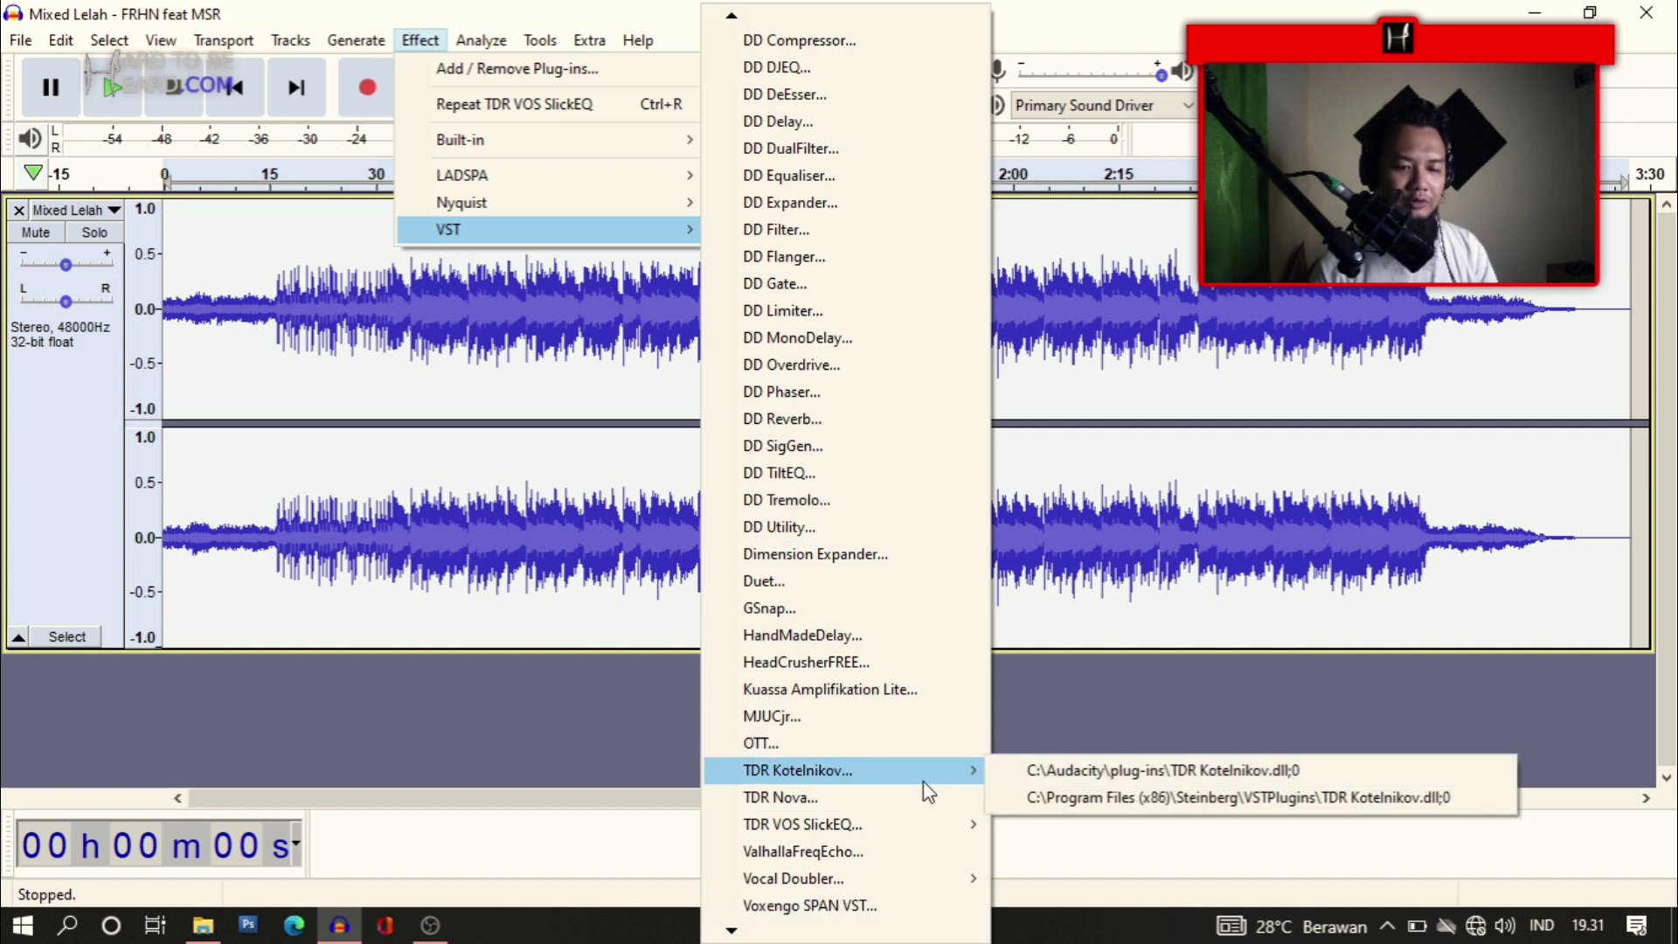
pyautogui.click(1045, 778)
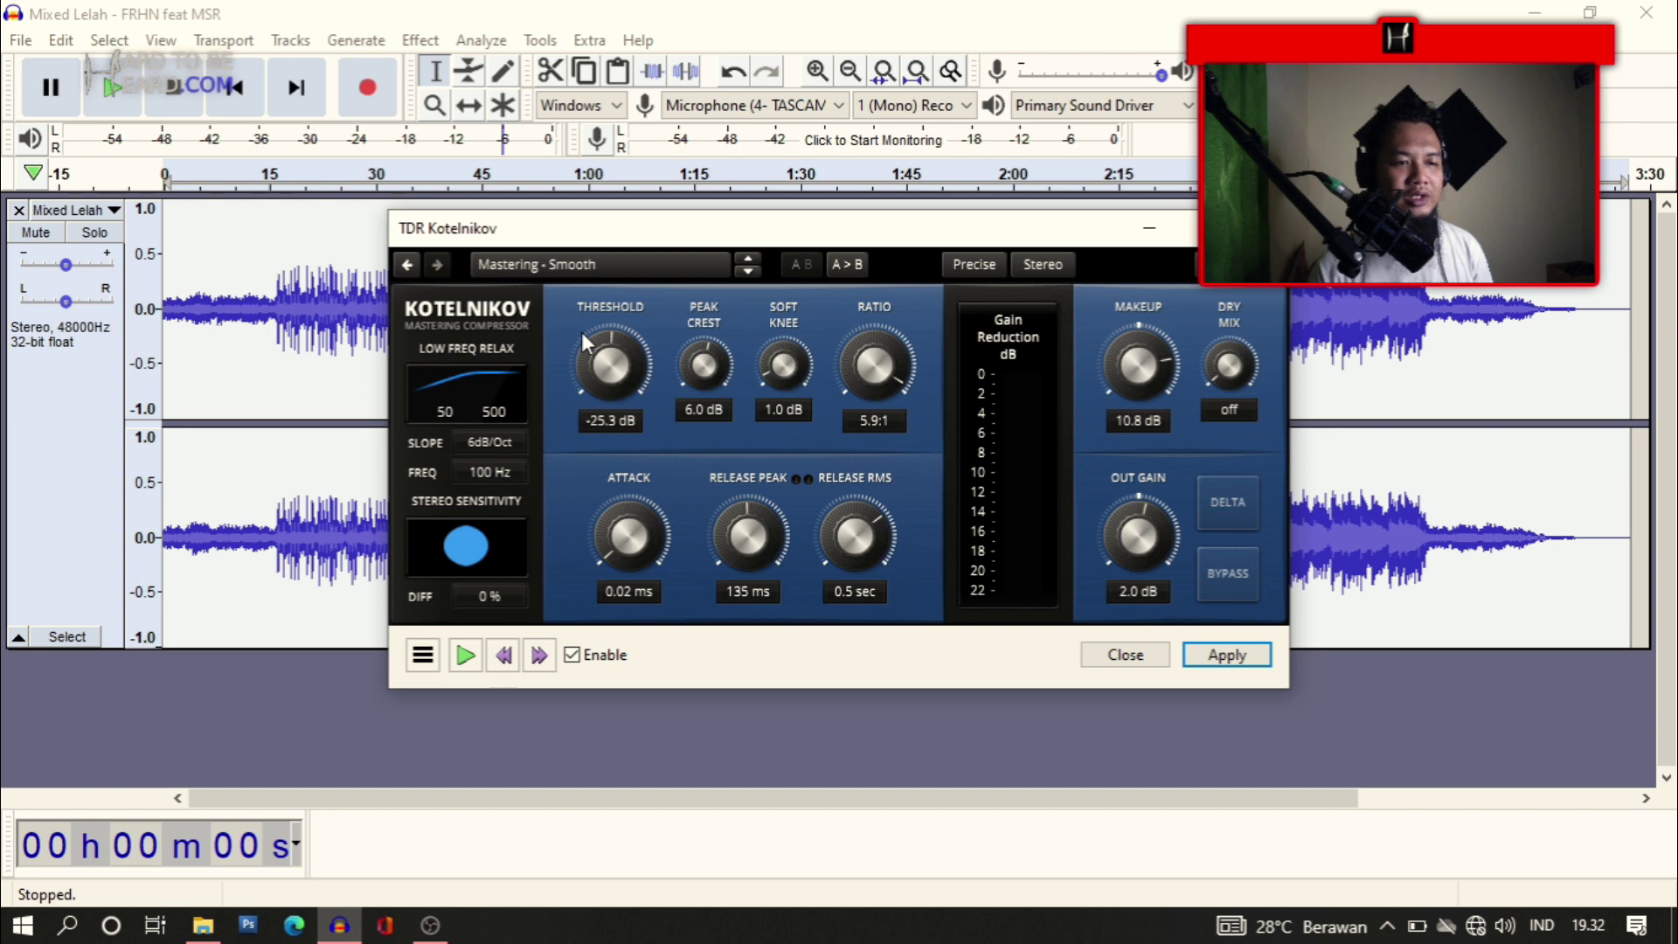
pyautogui.click(605, 264)
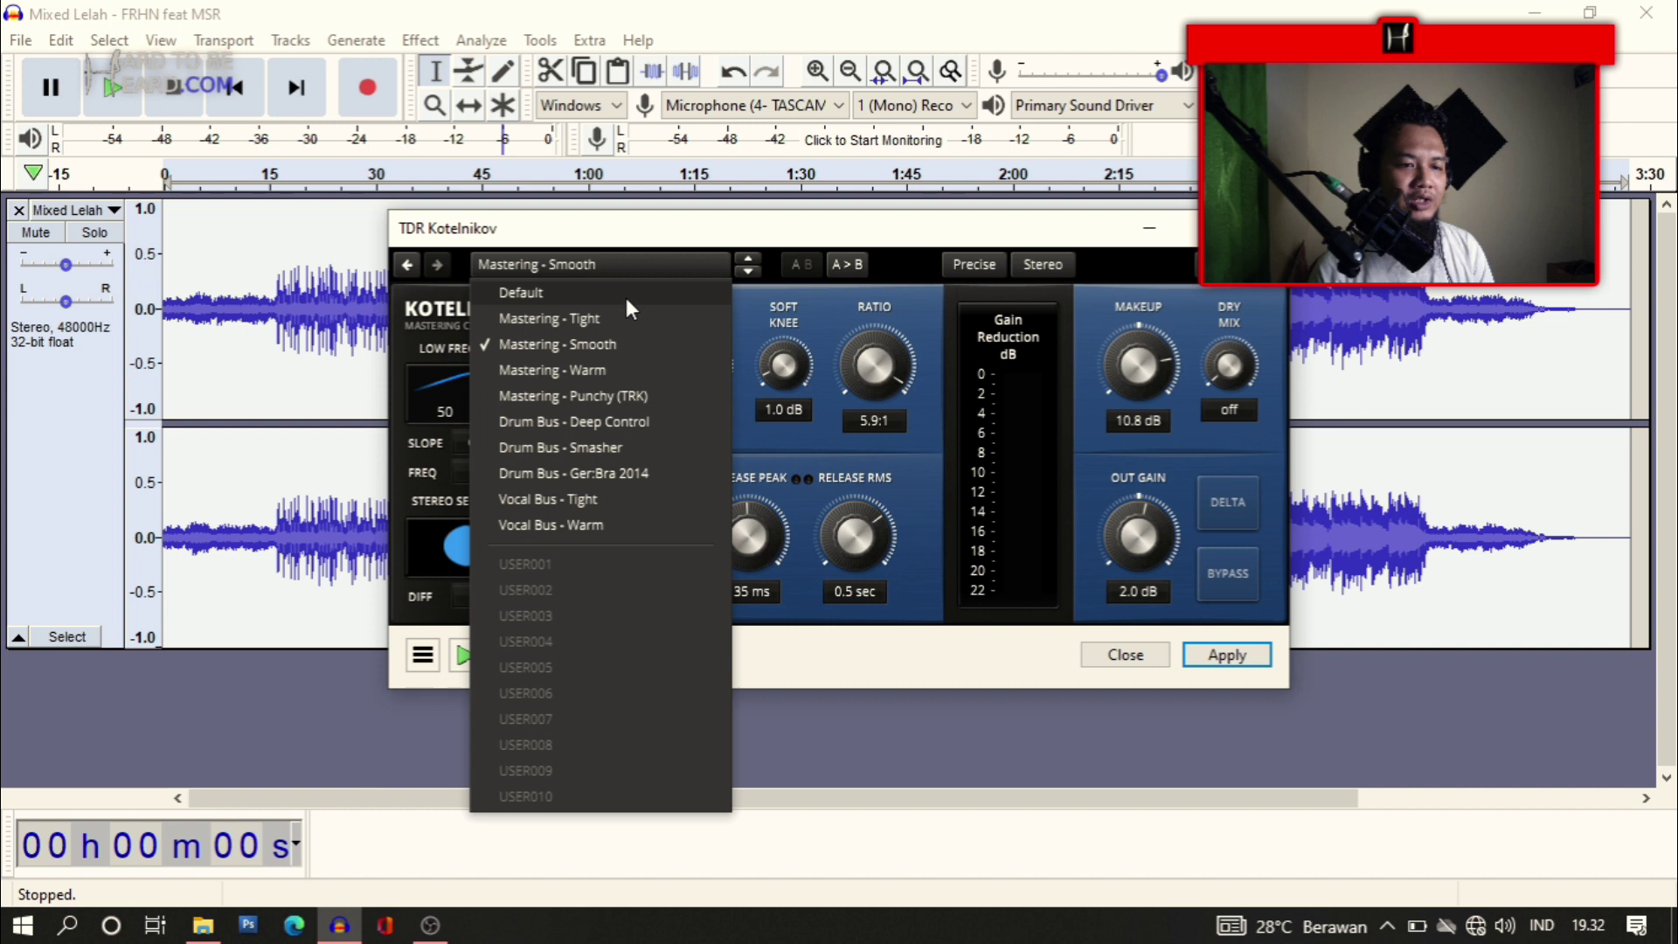
pyautogui.click(542, 319)
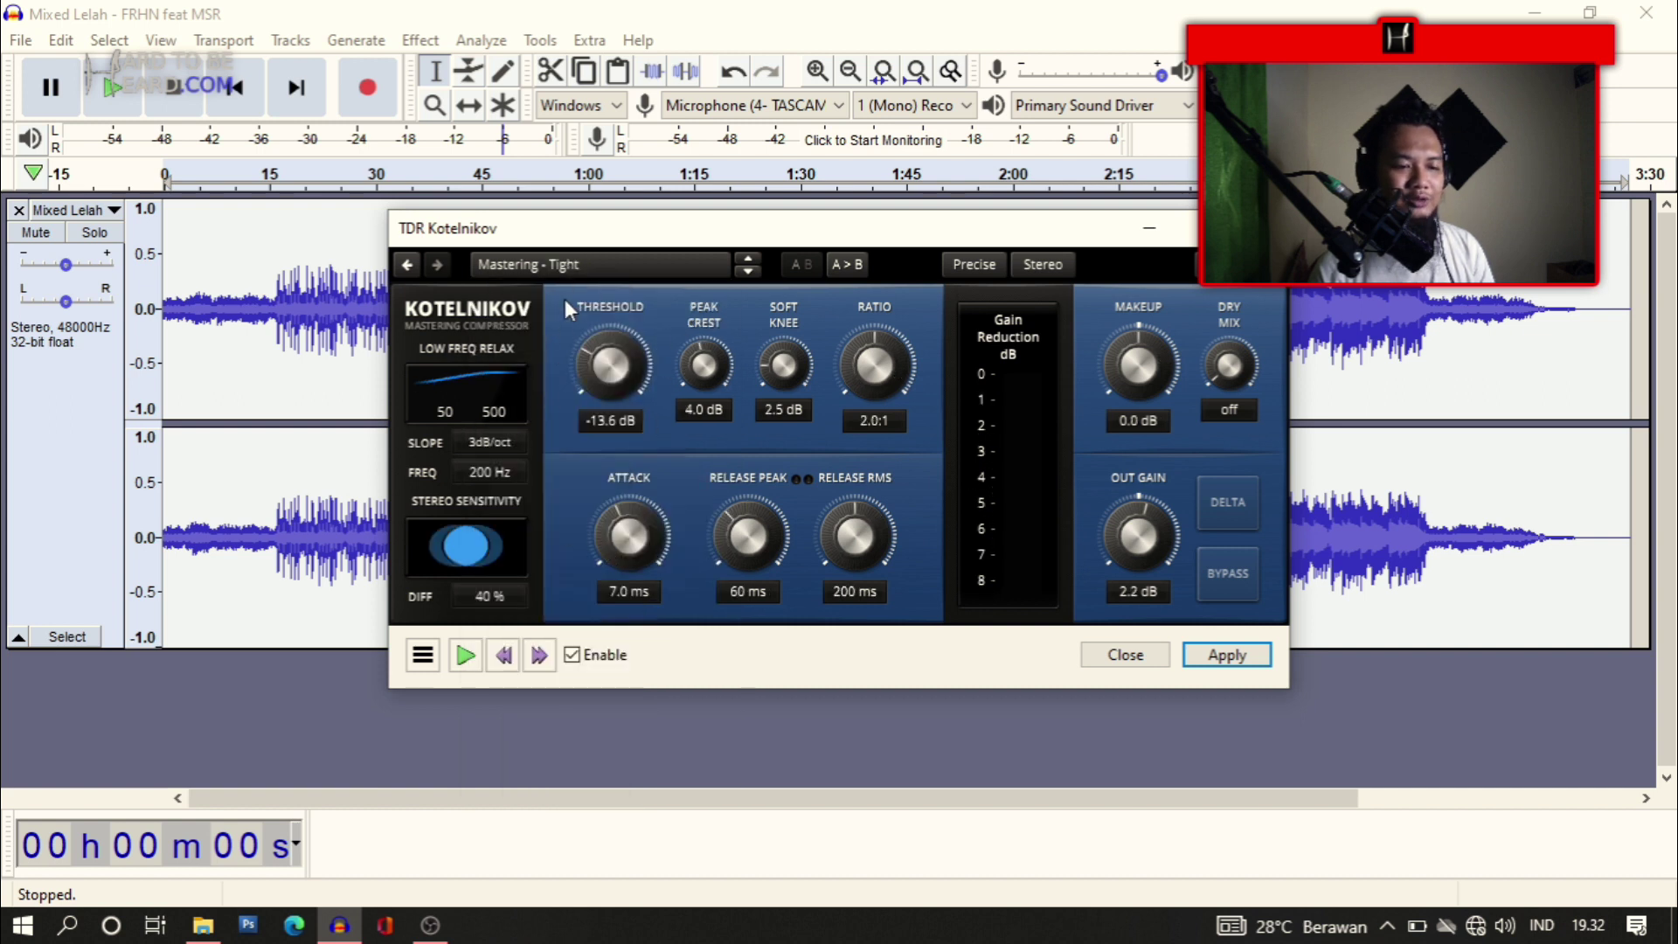
# Preview the track with the Mastering - Tight compression, stop playback, and move the Kotelnikov window clear of the webcam area
pyautogui.click(465, 655)
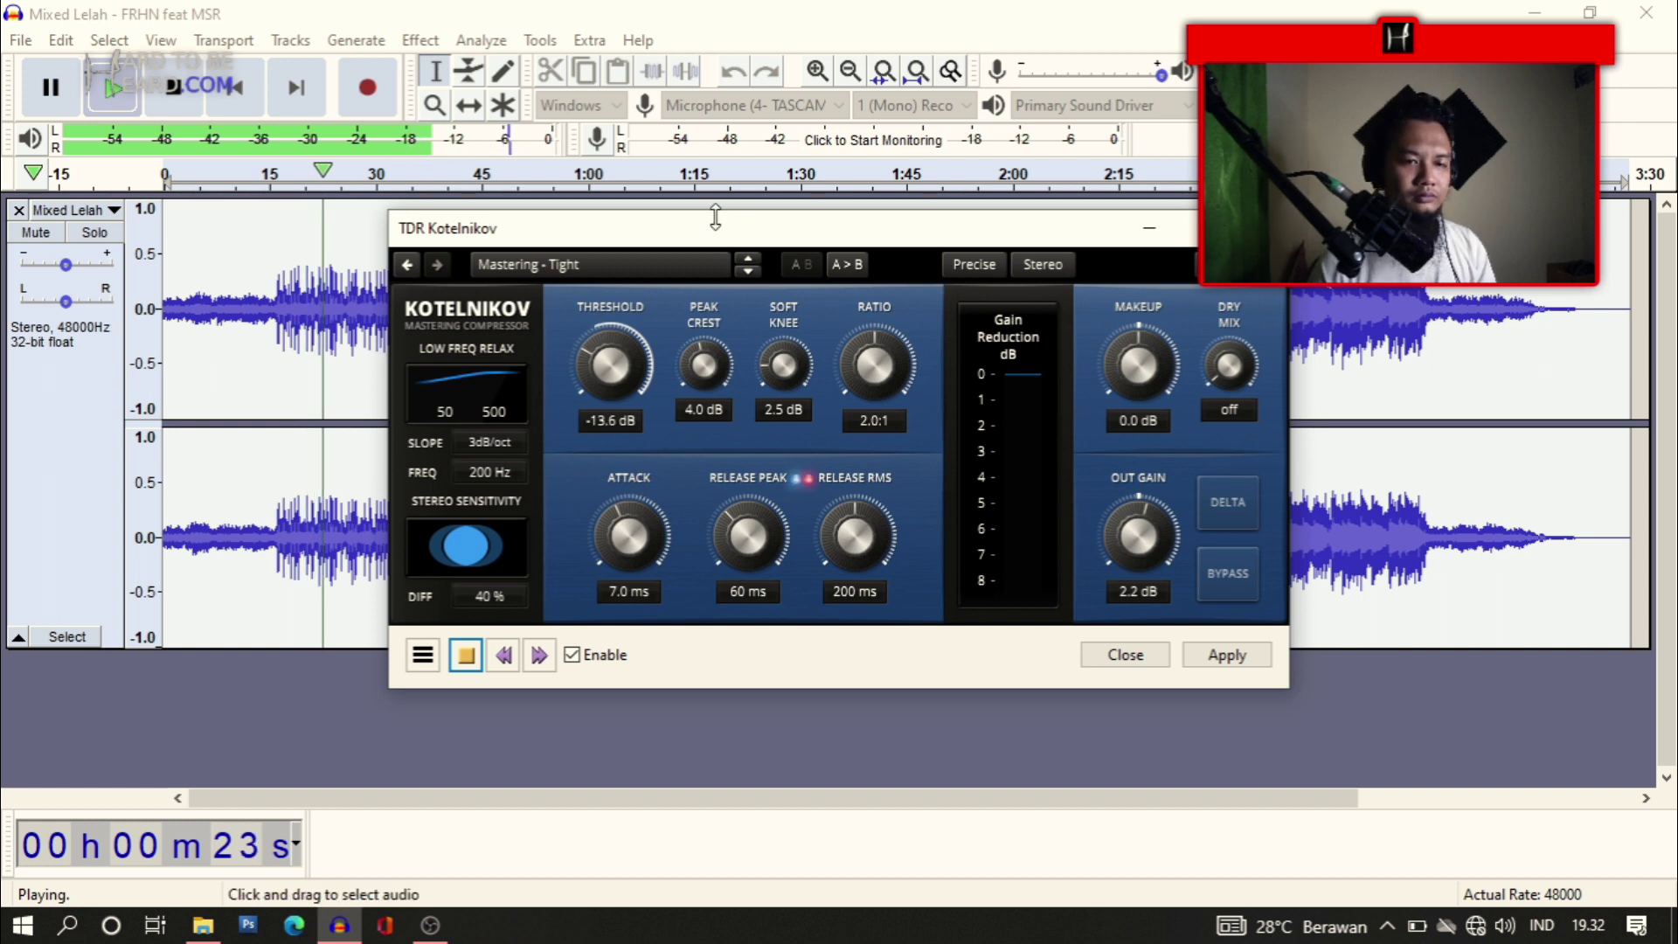
pyautogui.moveTo(720, 238); pyautogui.dragTo(1081, 233)
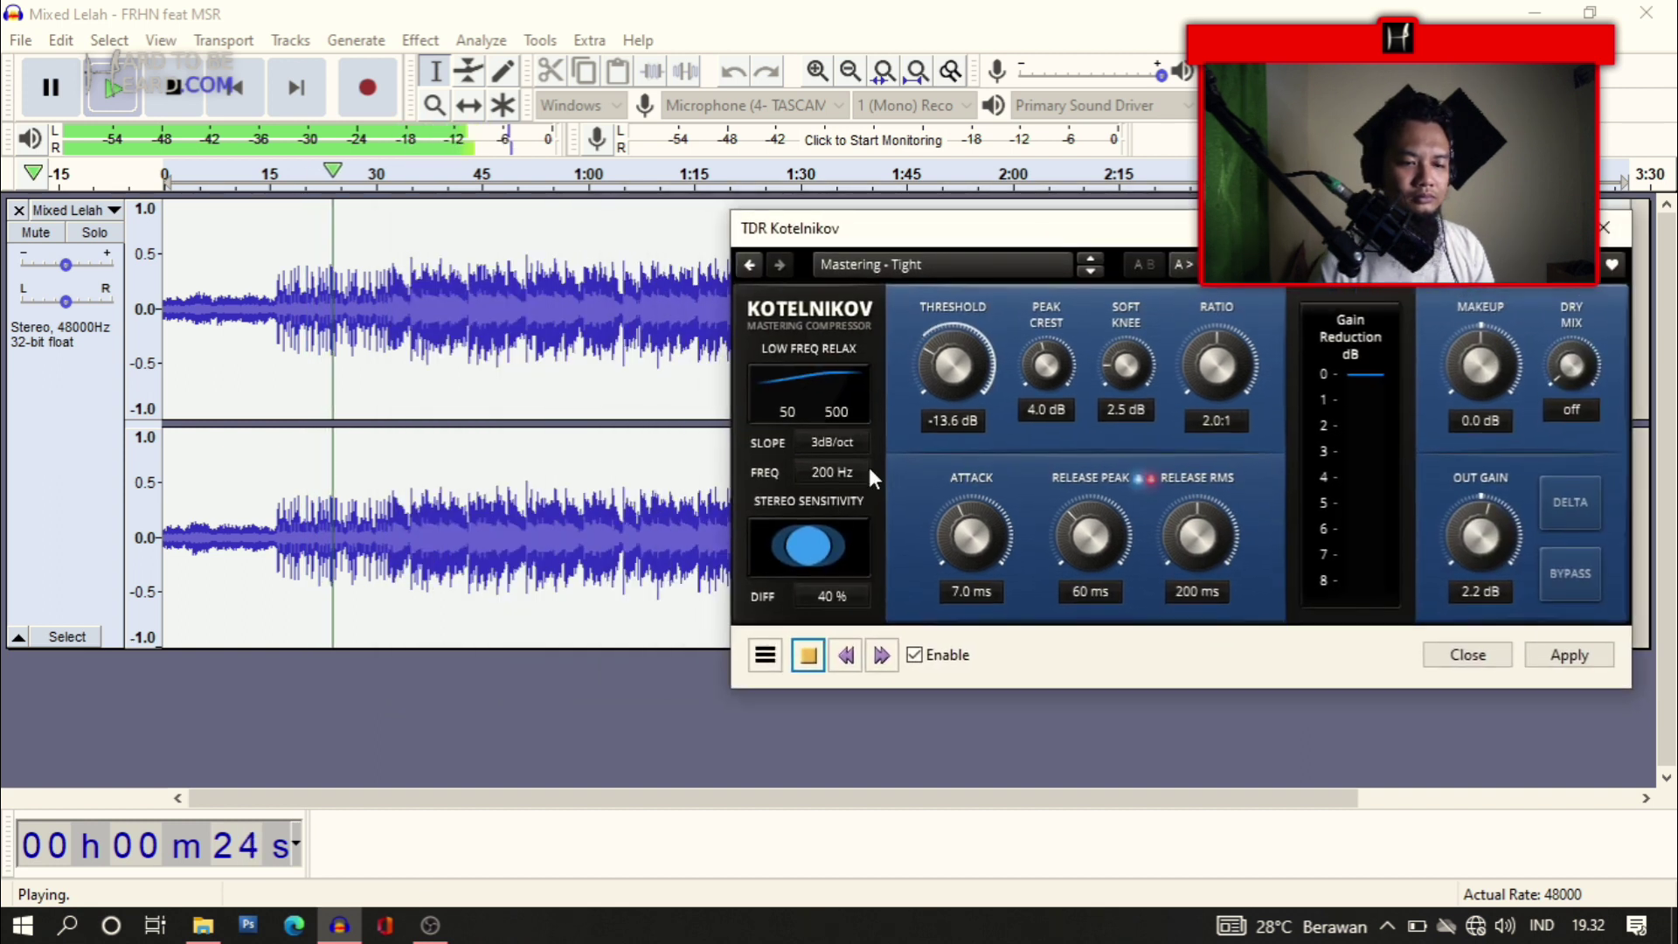
pyautogui.click(808, 656)
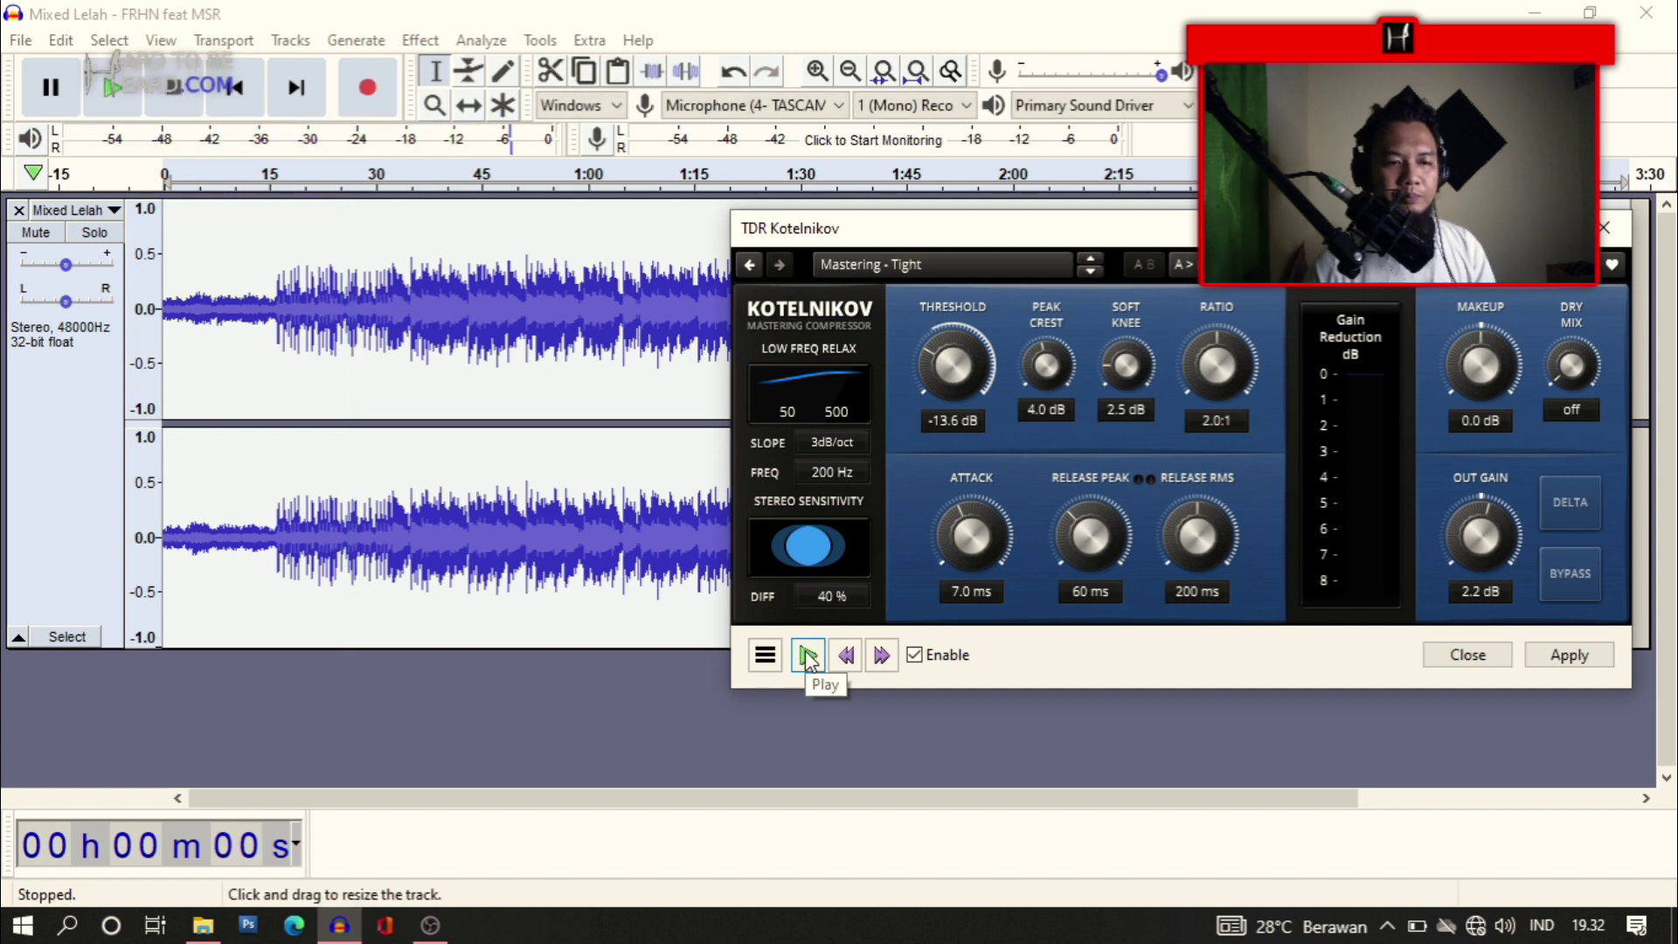
pyautogui.moveTo(1152, 237); pyautogui.dragTo(962, 494)
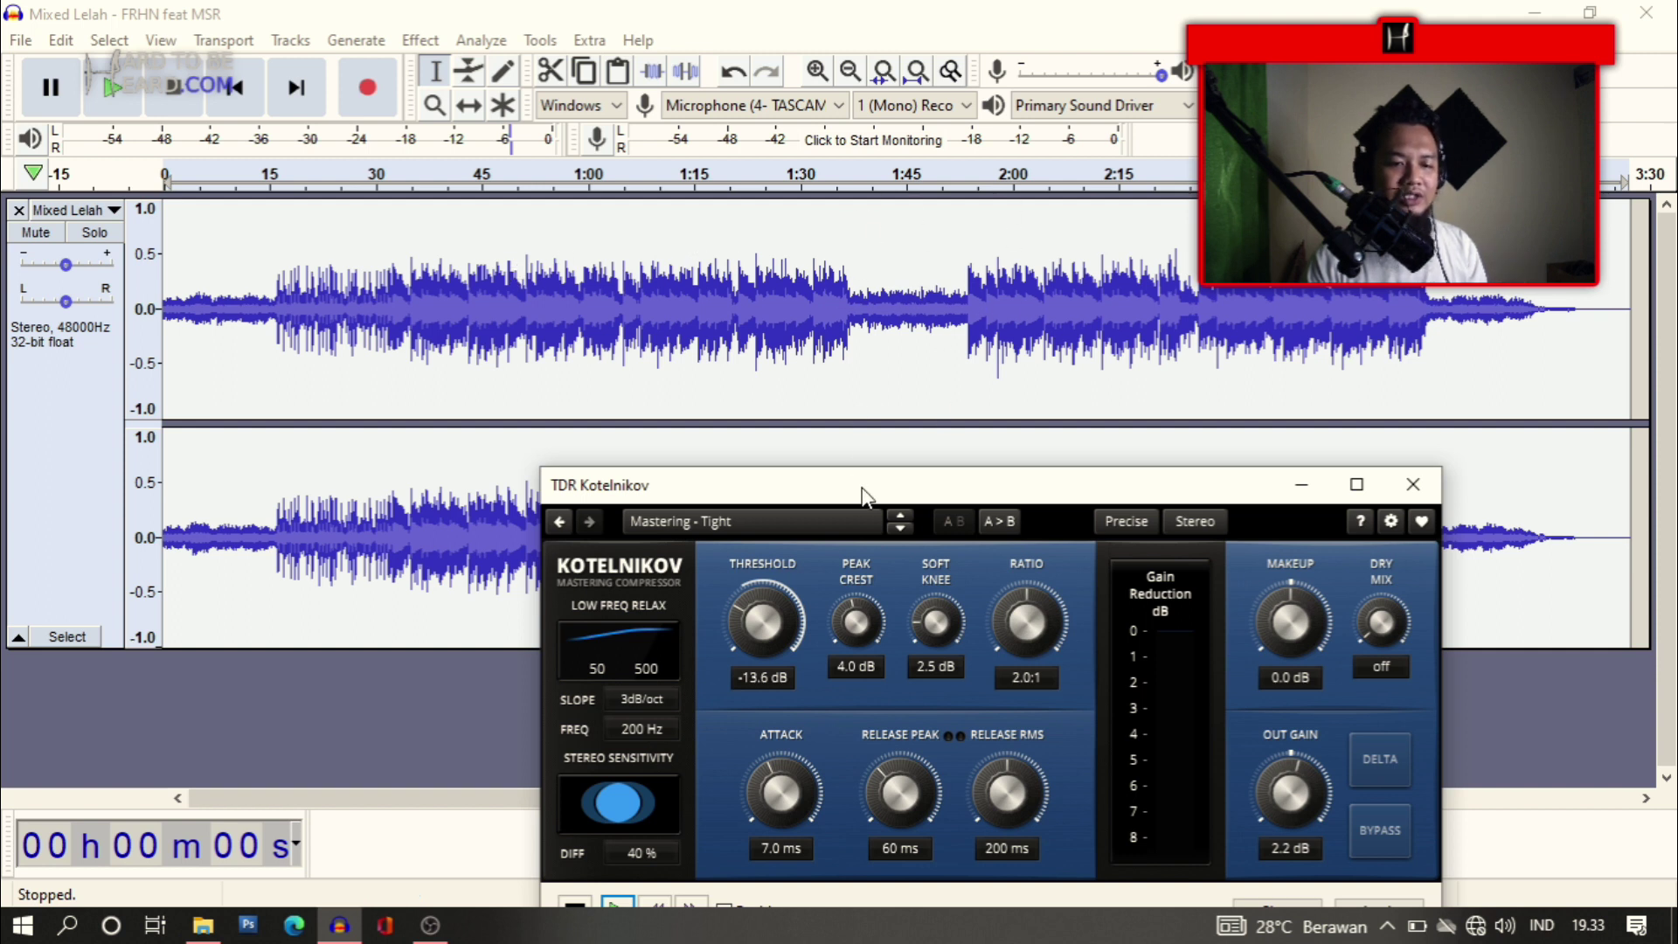
pyautogui.moveTo(864, 488); pyautogui.dragTo(697, 413)
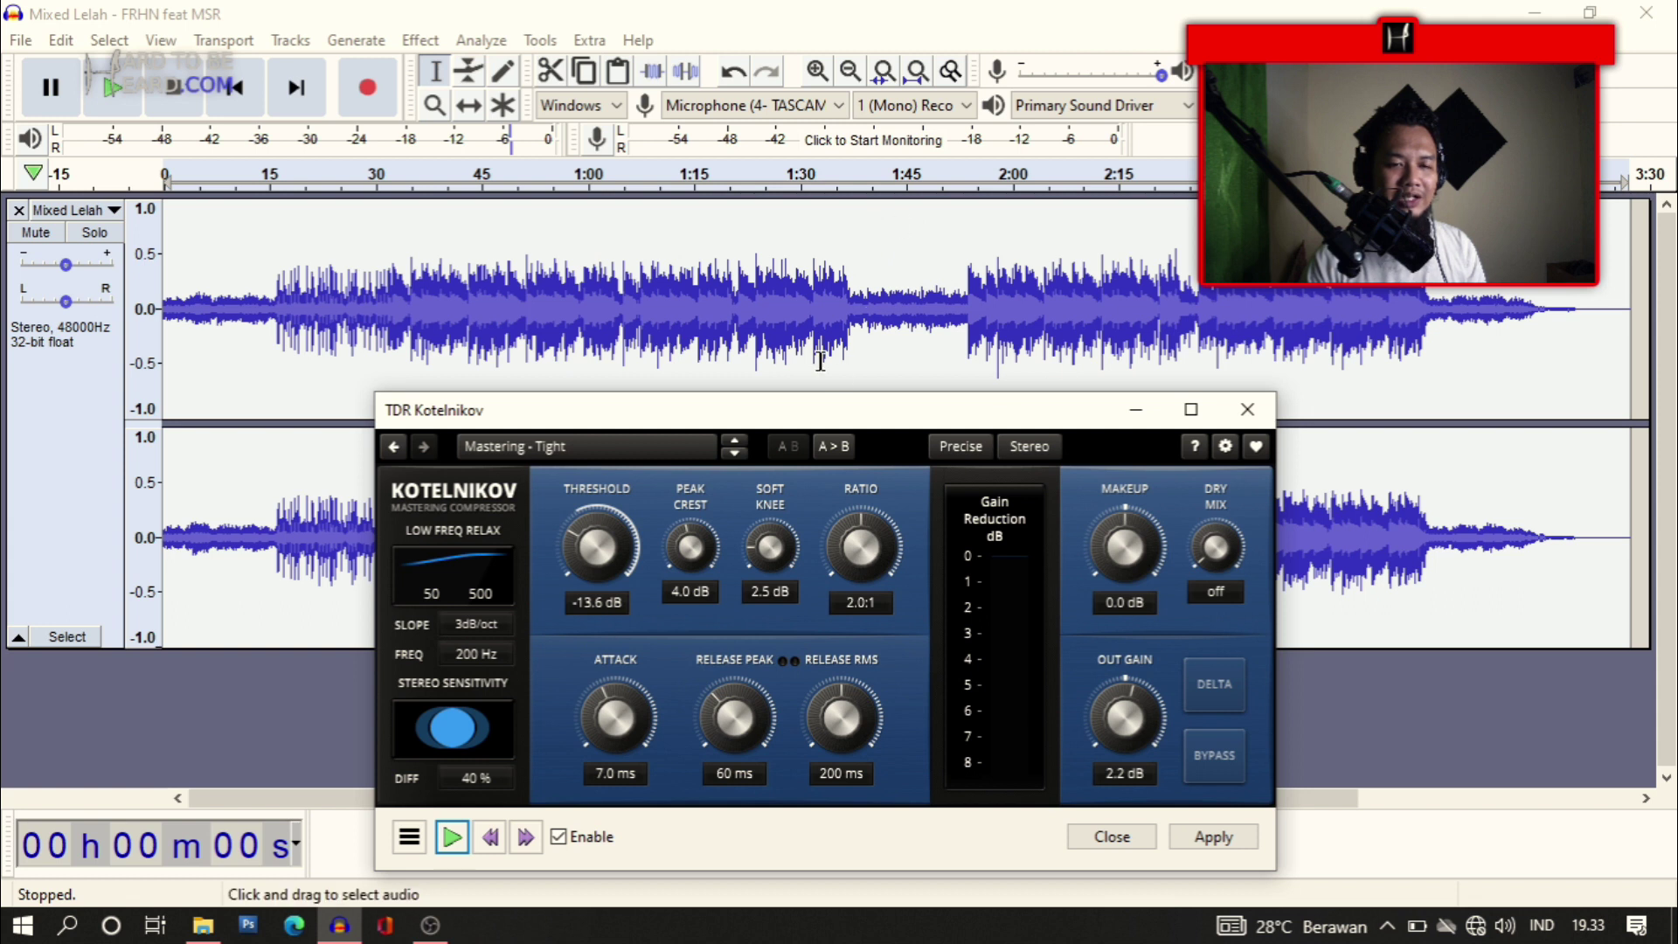
# Play the track from about 0:26 with the compressor active, and move the Kotelnikov window clear of the webcam area
pyautogui.moveTo(955, 420); pyautogui.dragTo(811, 338)
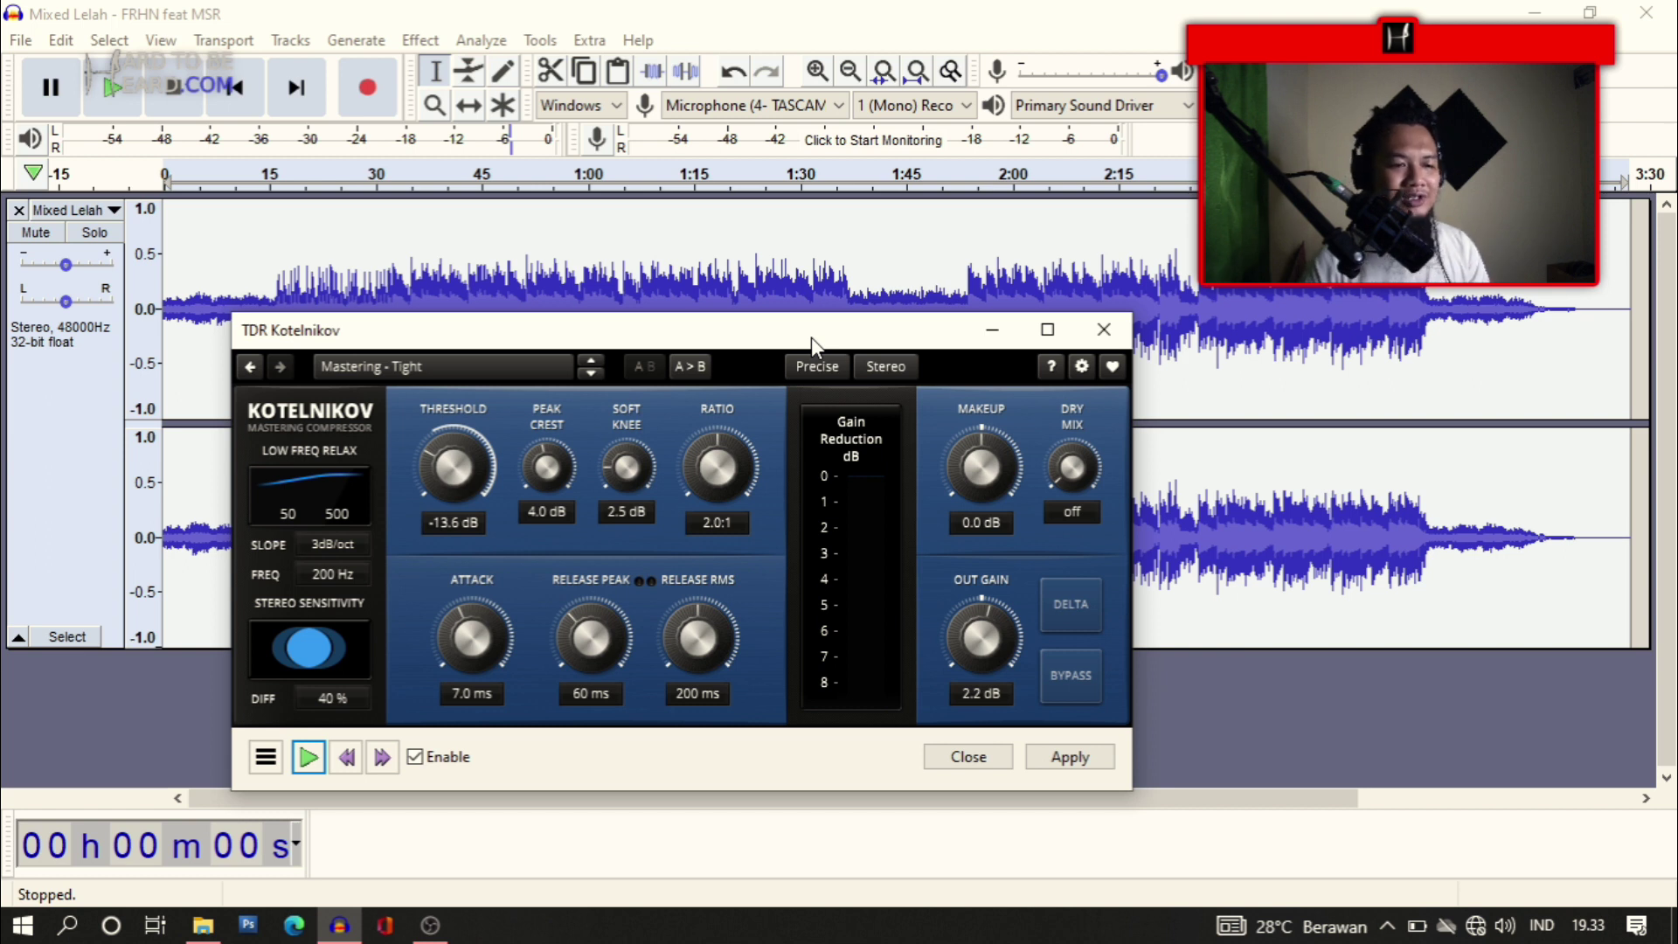
pyautogui.click(351, 175)
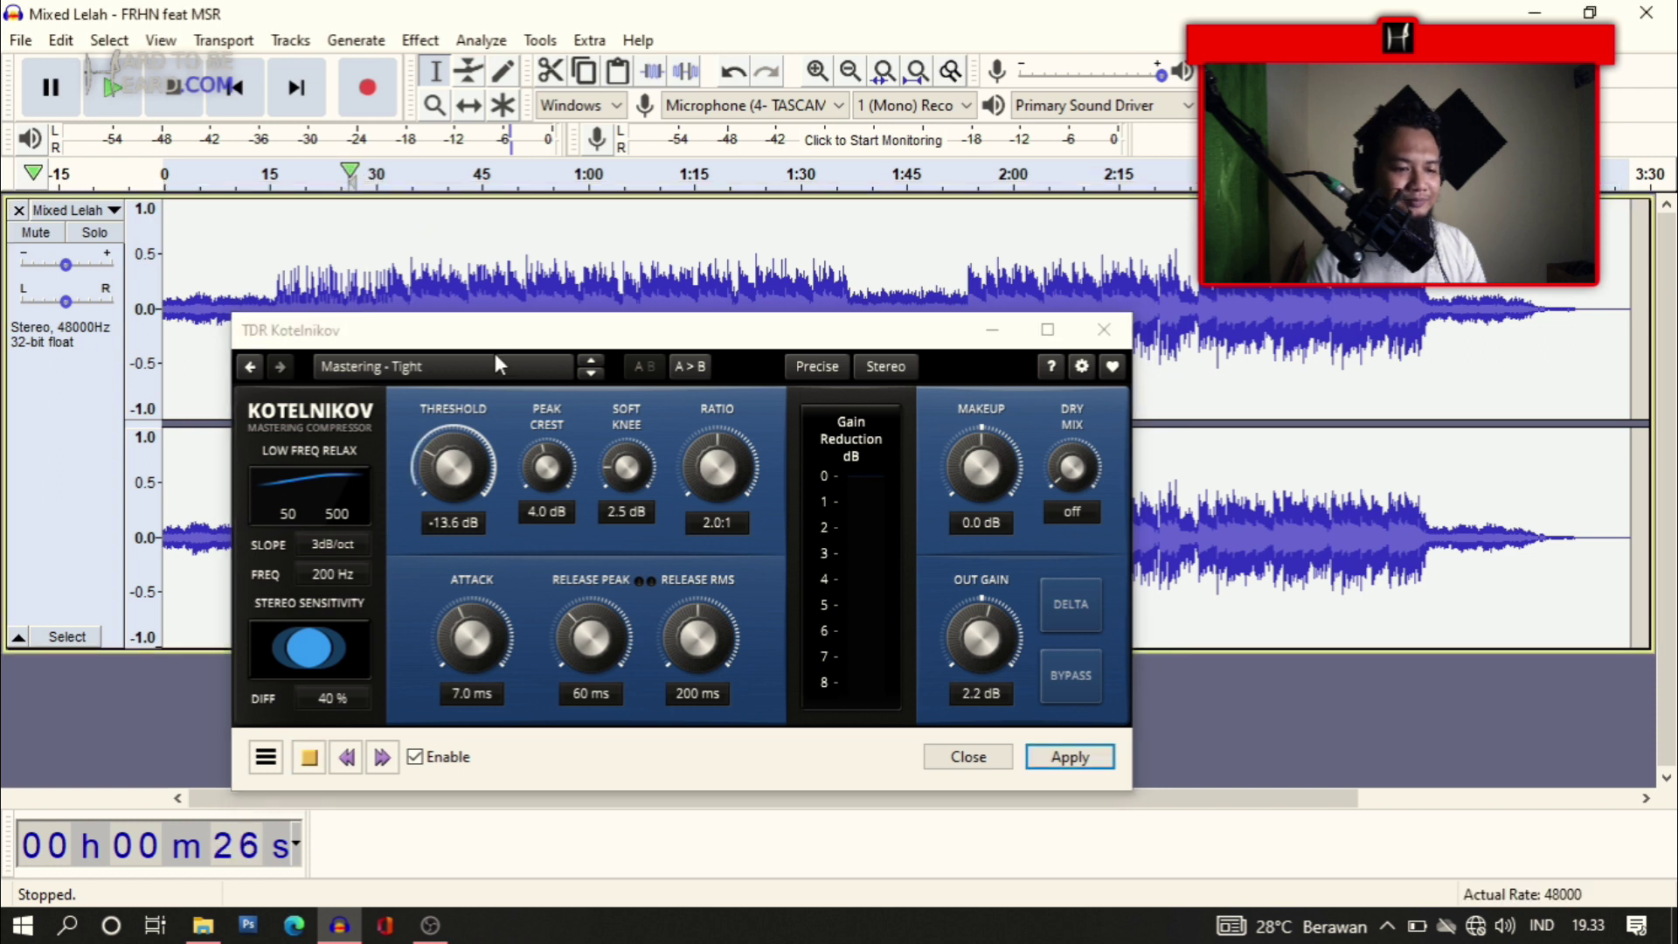
pyautogui.moveTo(526, 340); pyautogui.dragTo(753, 281)
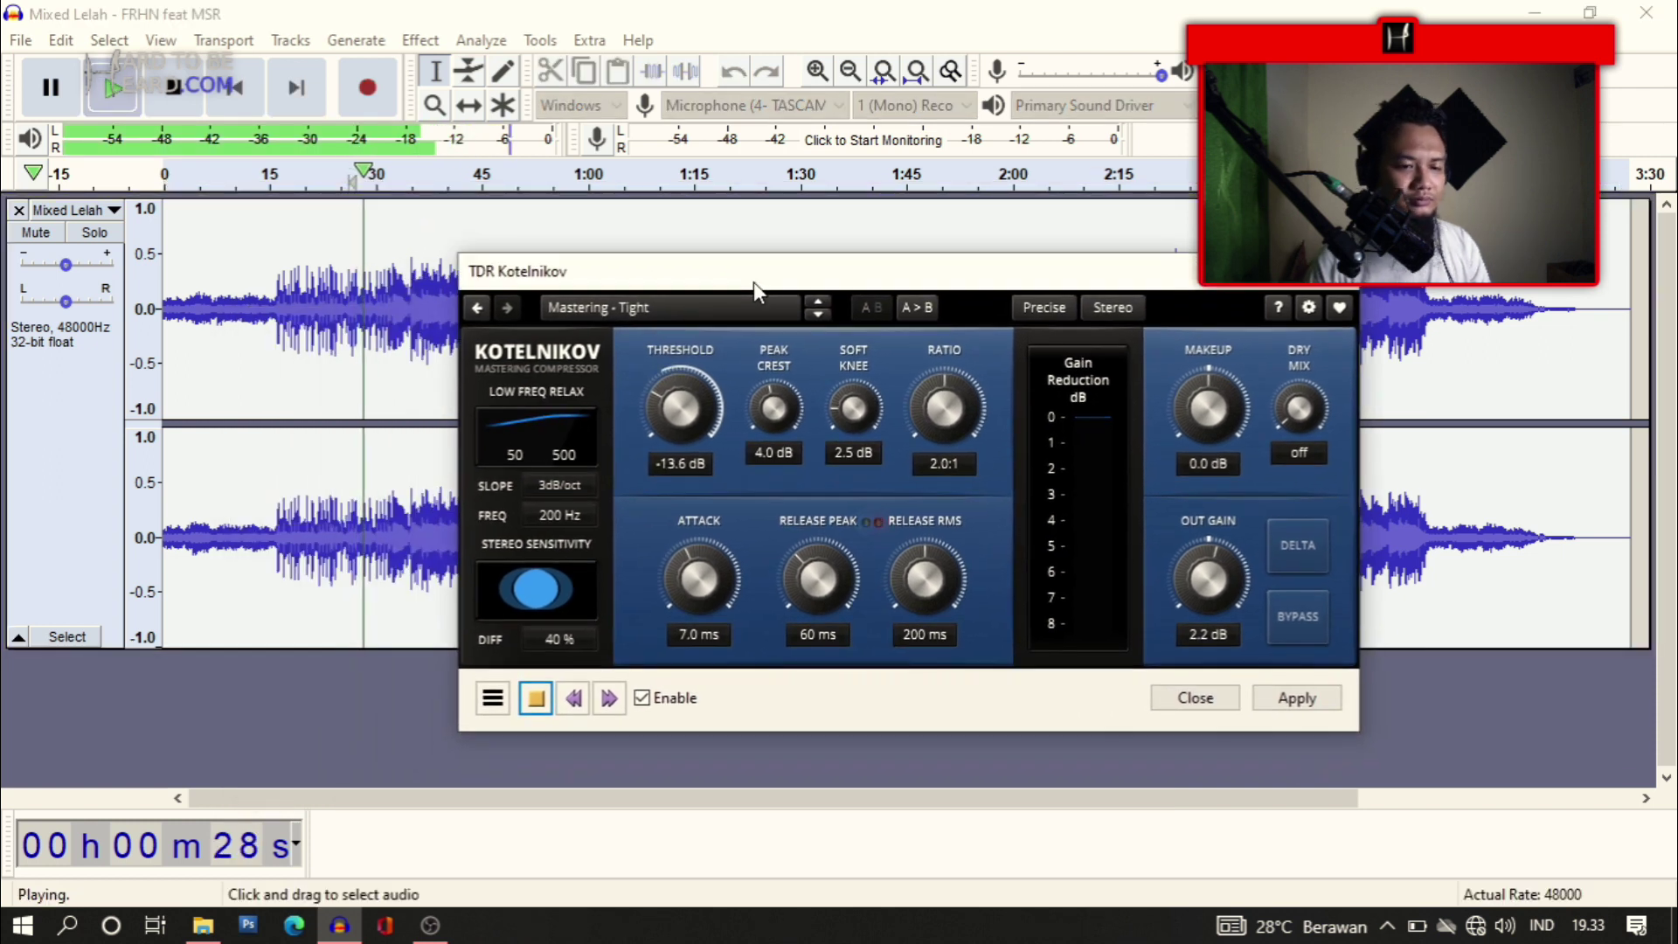
pyautogui.moveTo(753, 281); pyautogui.dragTo(473, 289)
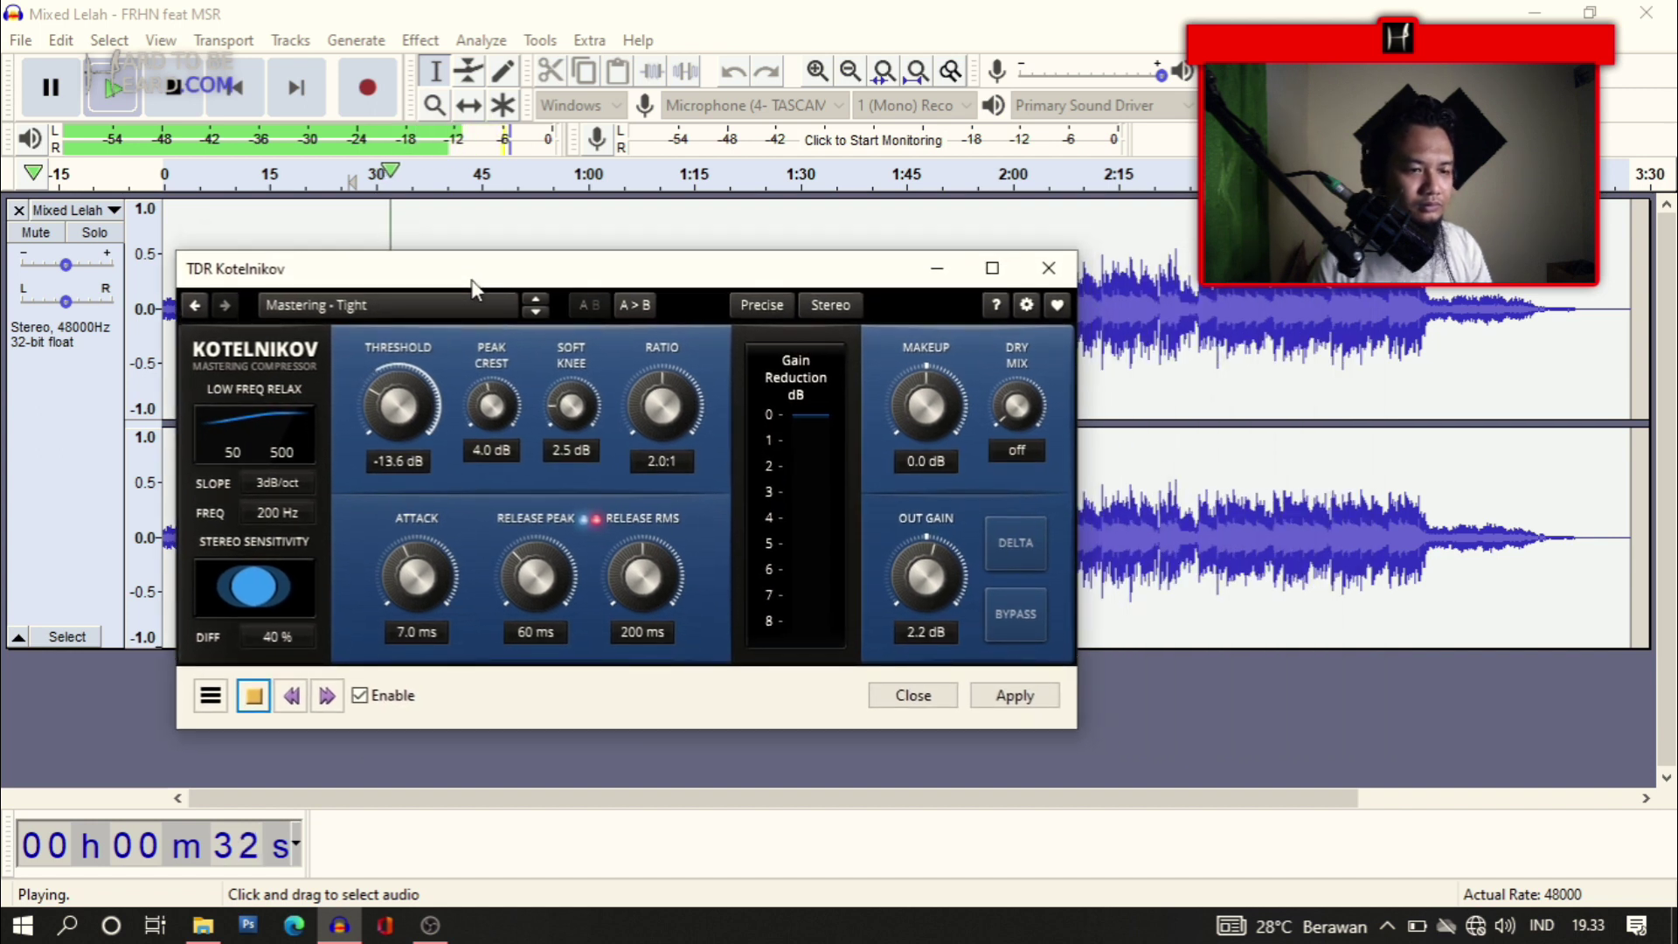
# Set the Kotelnikov threshold to -18.3 dB and the makeup gain to 2.1 dB while listening to the track
pyautogui.moveTo(387, 398); pyautogui.dragTo(389, 425)
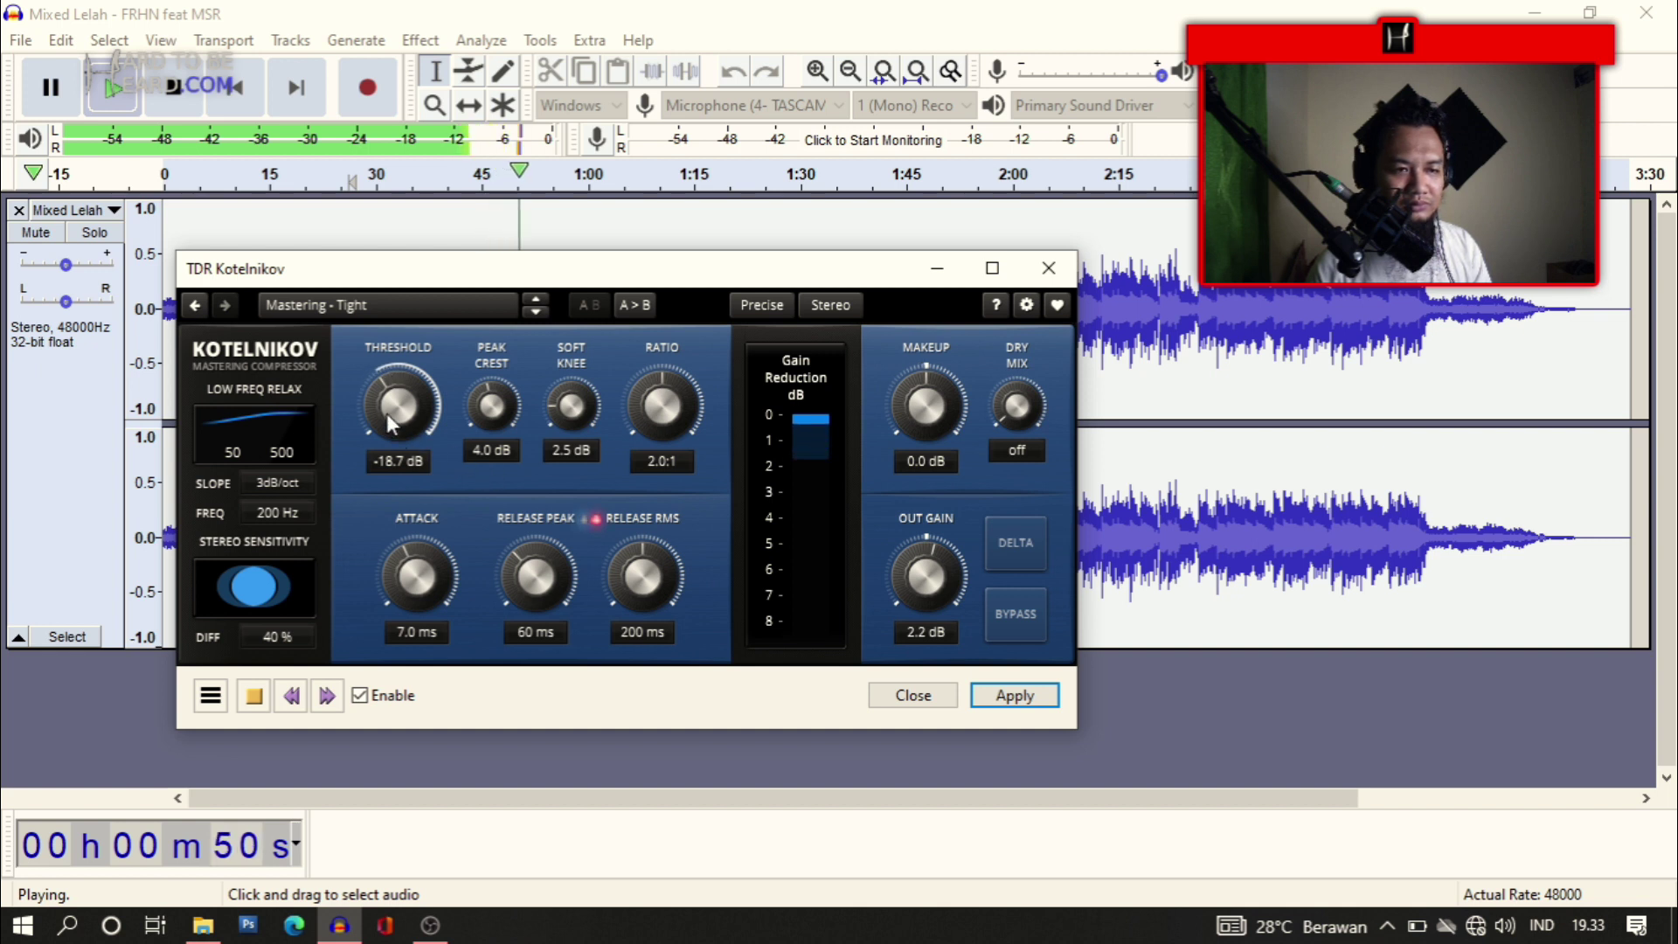
pyautogui.moveTo(390, 426); pyautogui.dragTo(390, 428)
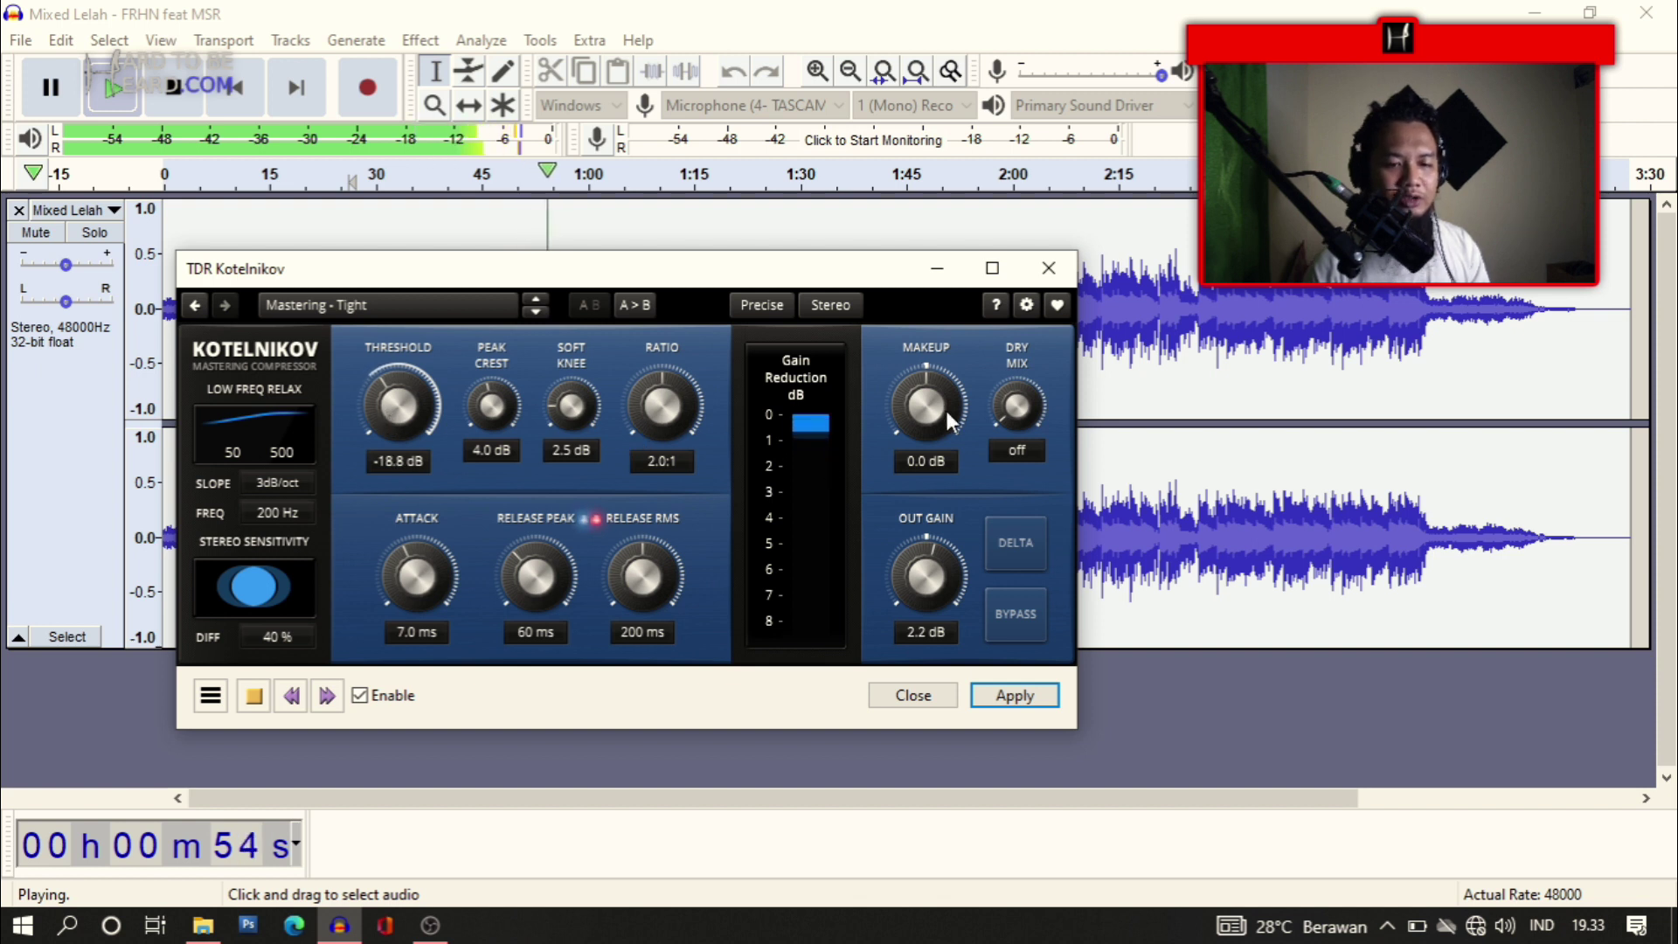
pyautogui.moveTo(964, 422); pyautogui.dragTo(926, 367)
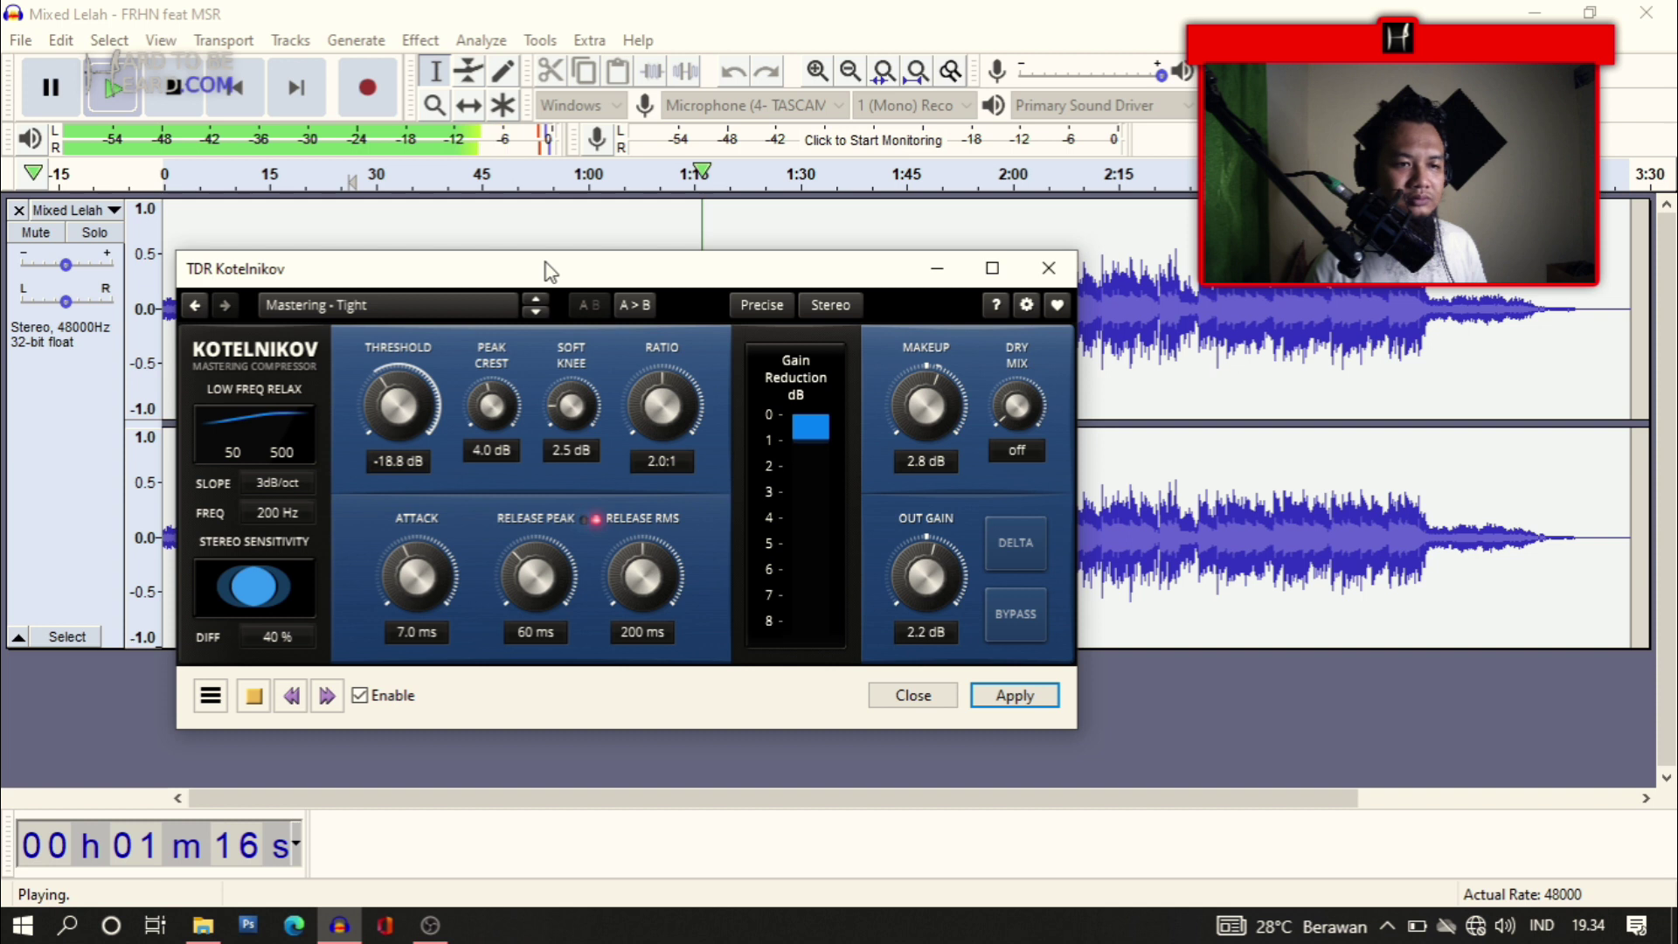
pyautogui.moveTo(560, 277); pyautogui.dragTo(514, 333)
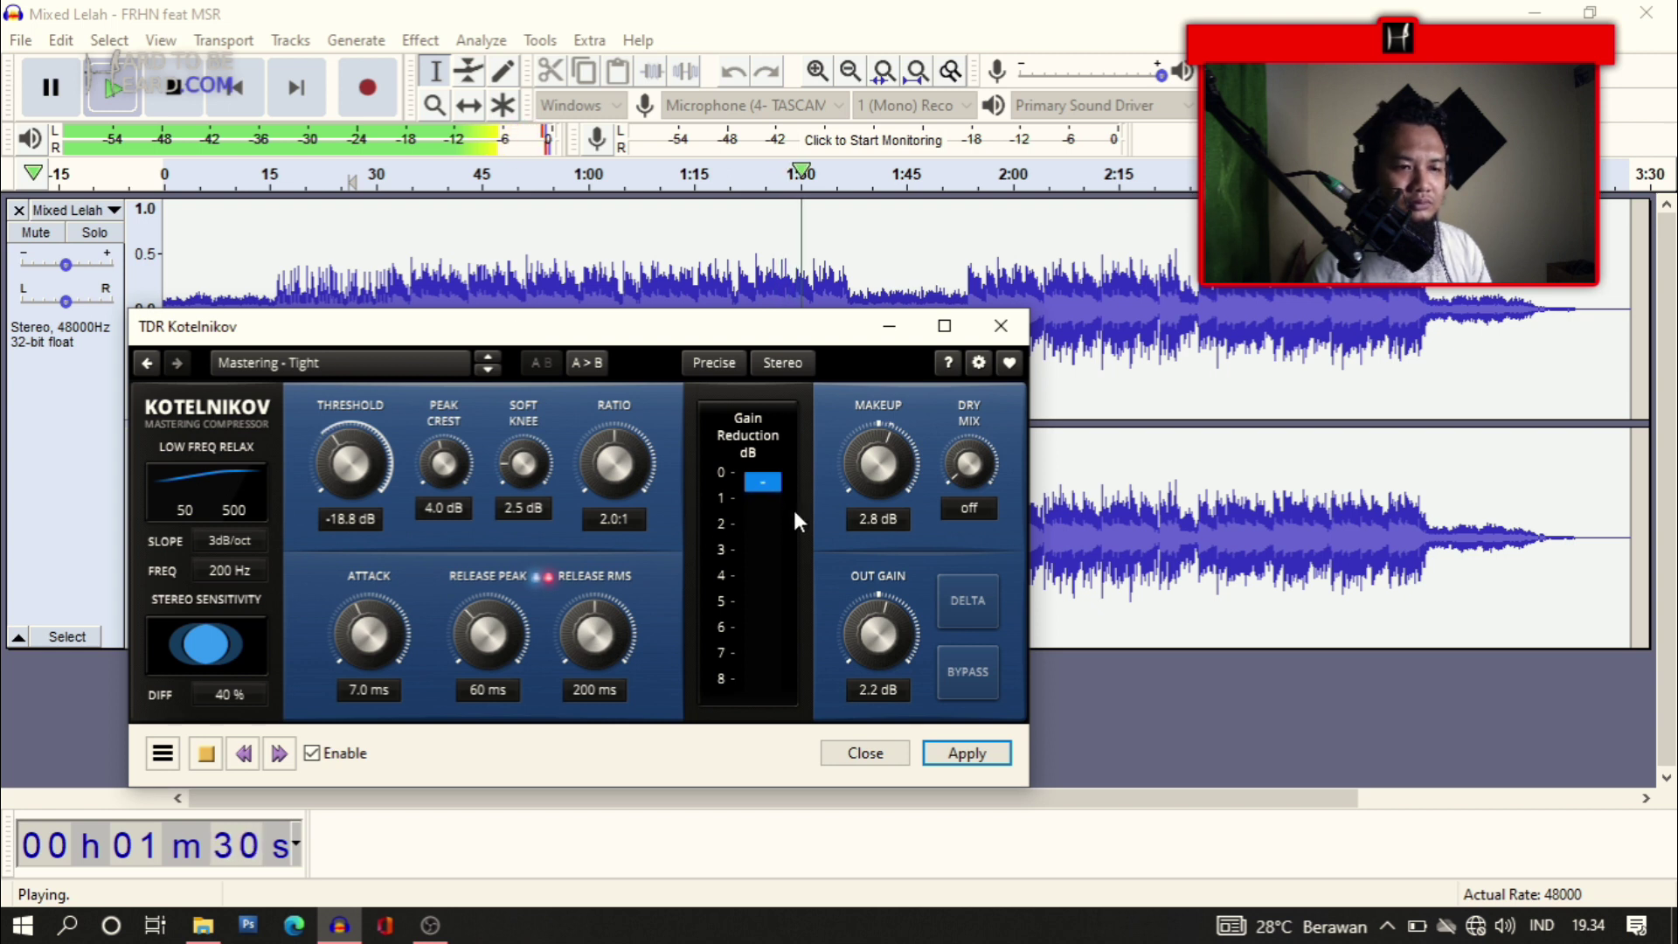
pyautogui.moveTo(878, 463); pyautogui.dragTo(878, 470)
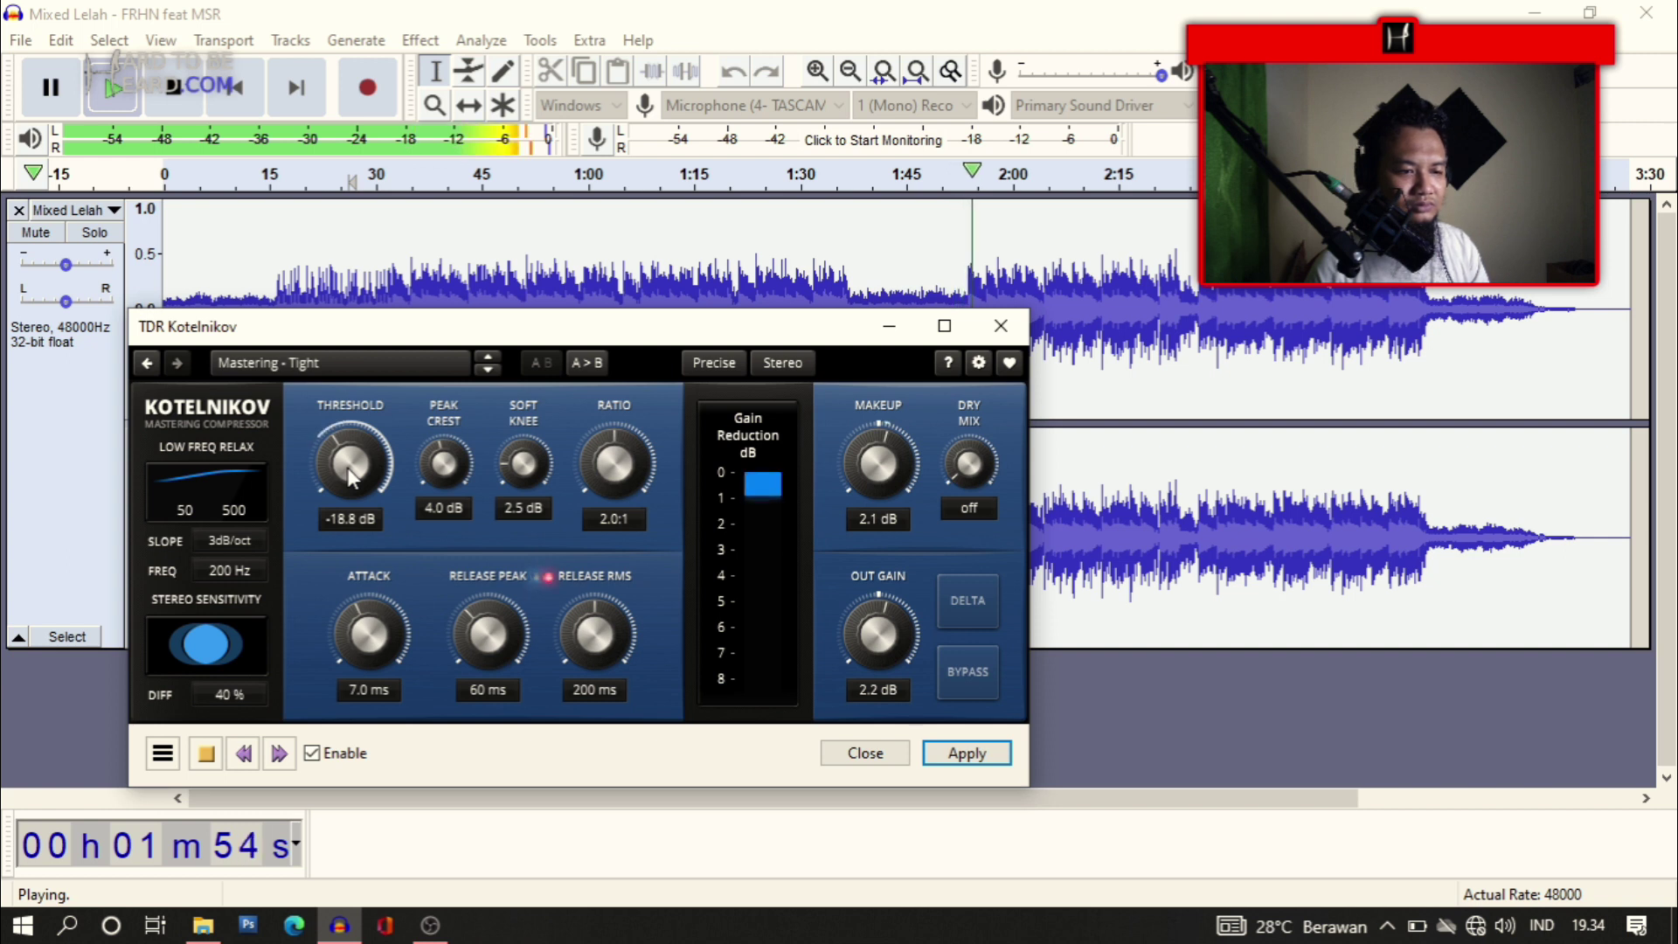
pyautogui.moveTo(351, 464); pyautogui.dragTo(454, 516)
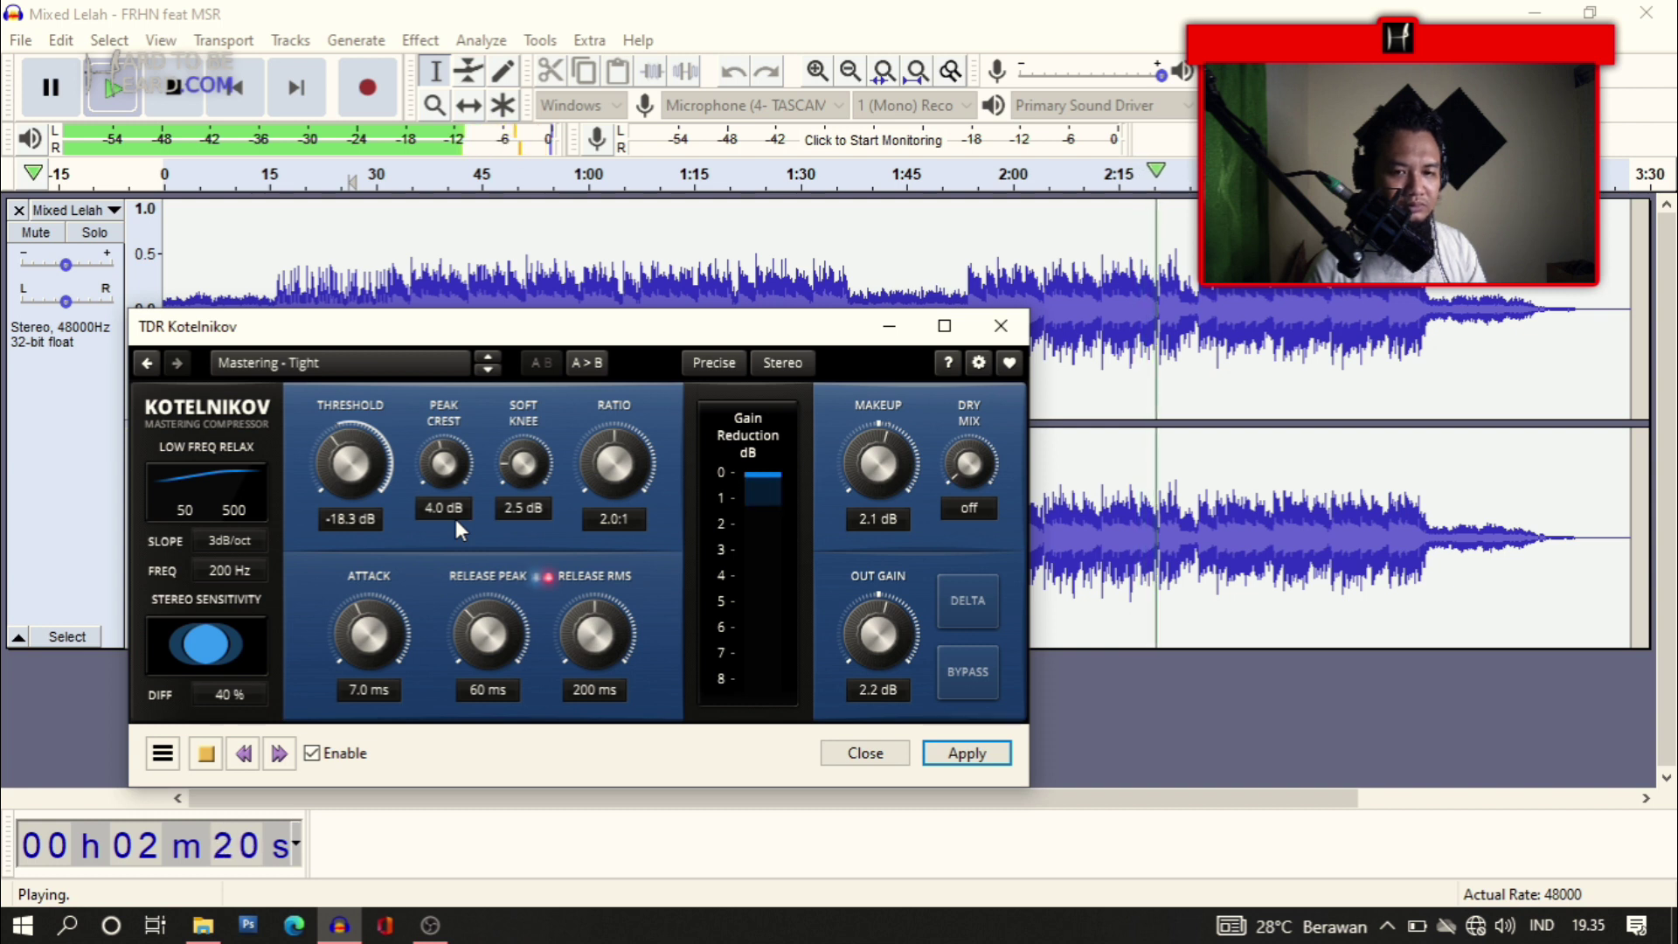
# Stop playback and apply the Kotelnikov compression to the whole selection
pyautogui.click(206, 755)
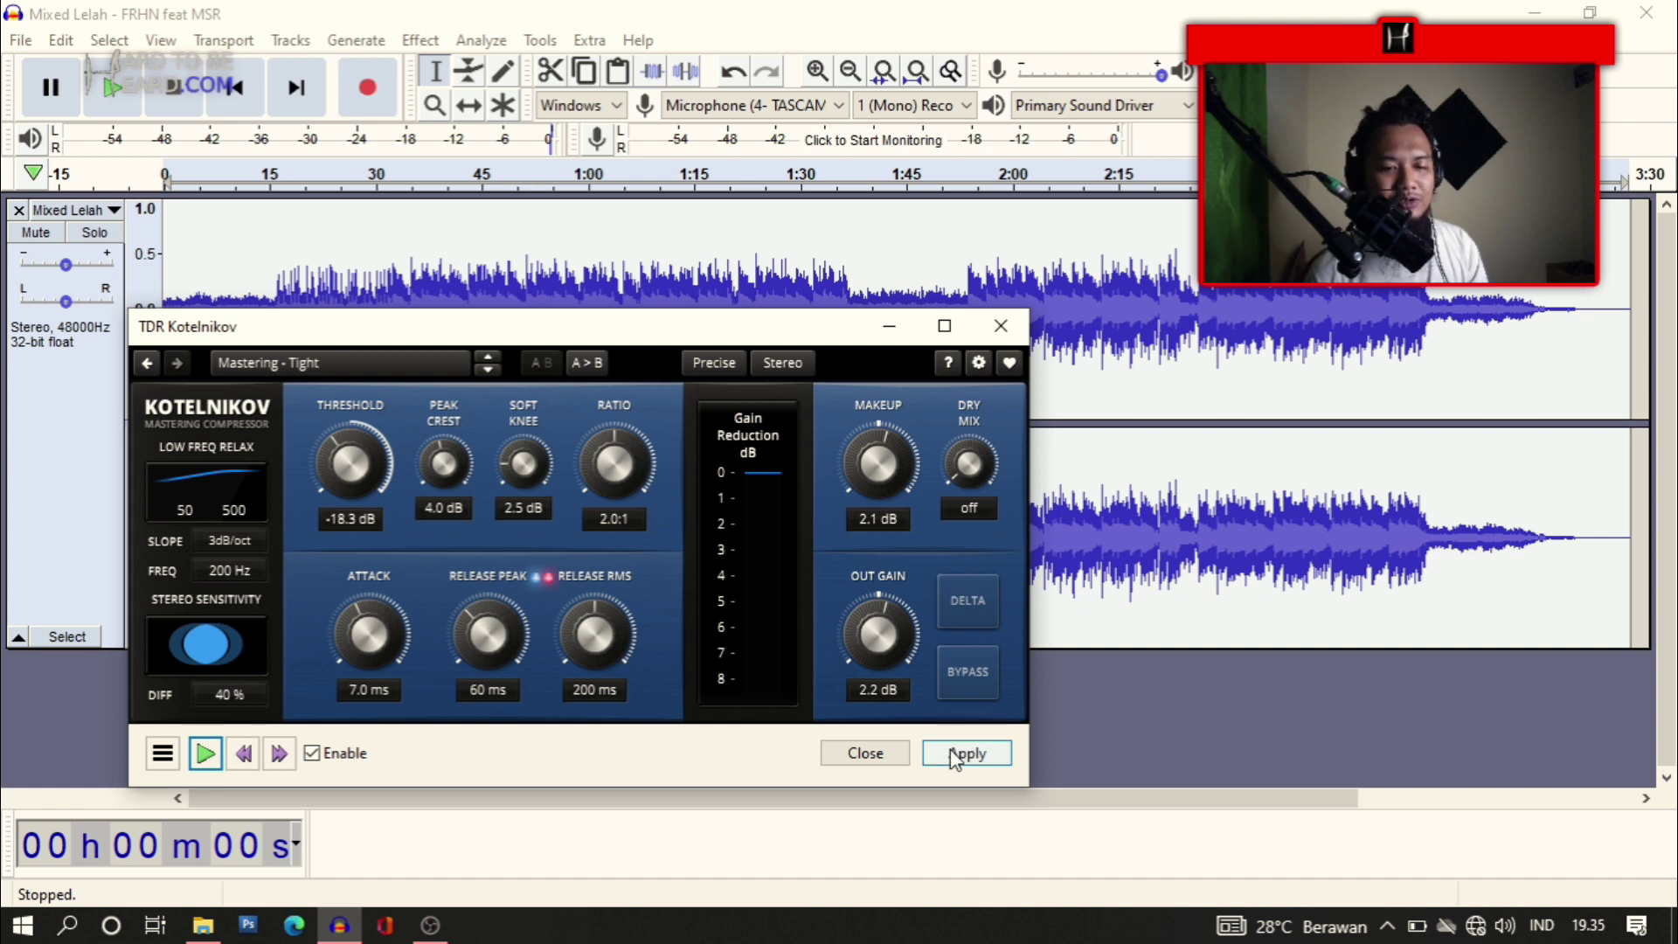
pyautogui.moveTo(611, 337); pyautogui.dragTo(579, 234)
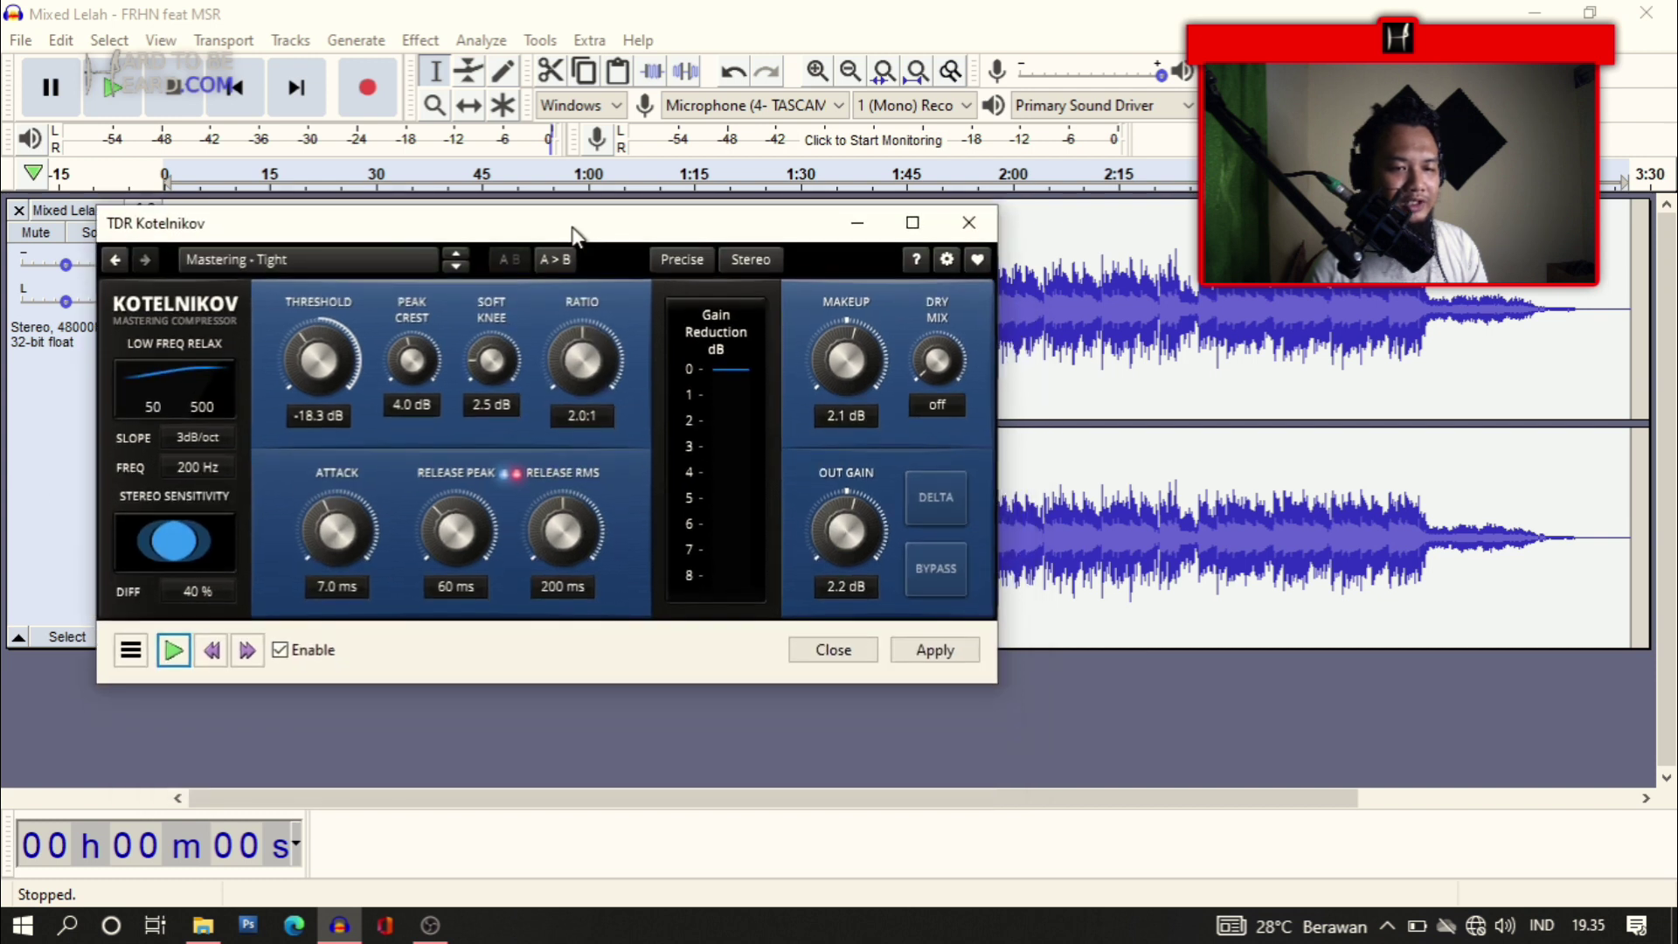
pyautogui.click(932, 651)
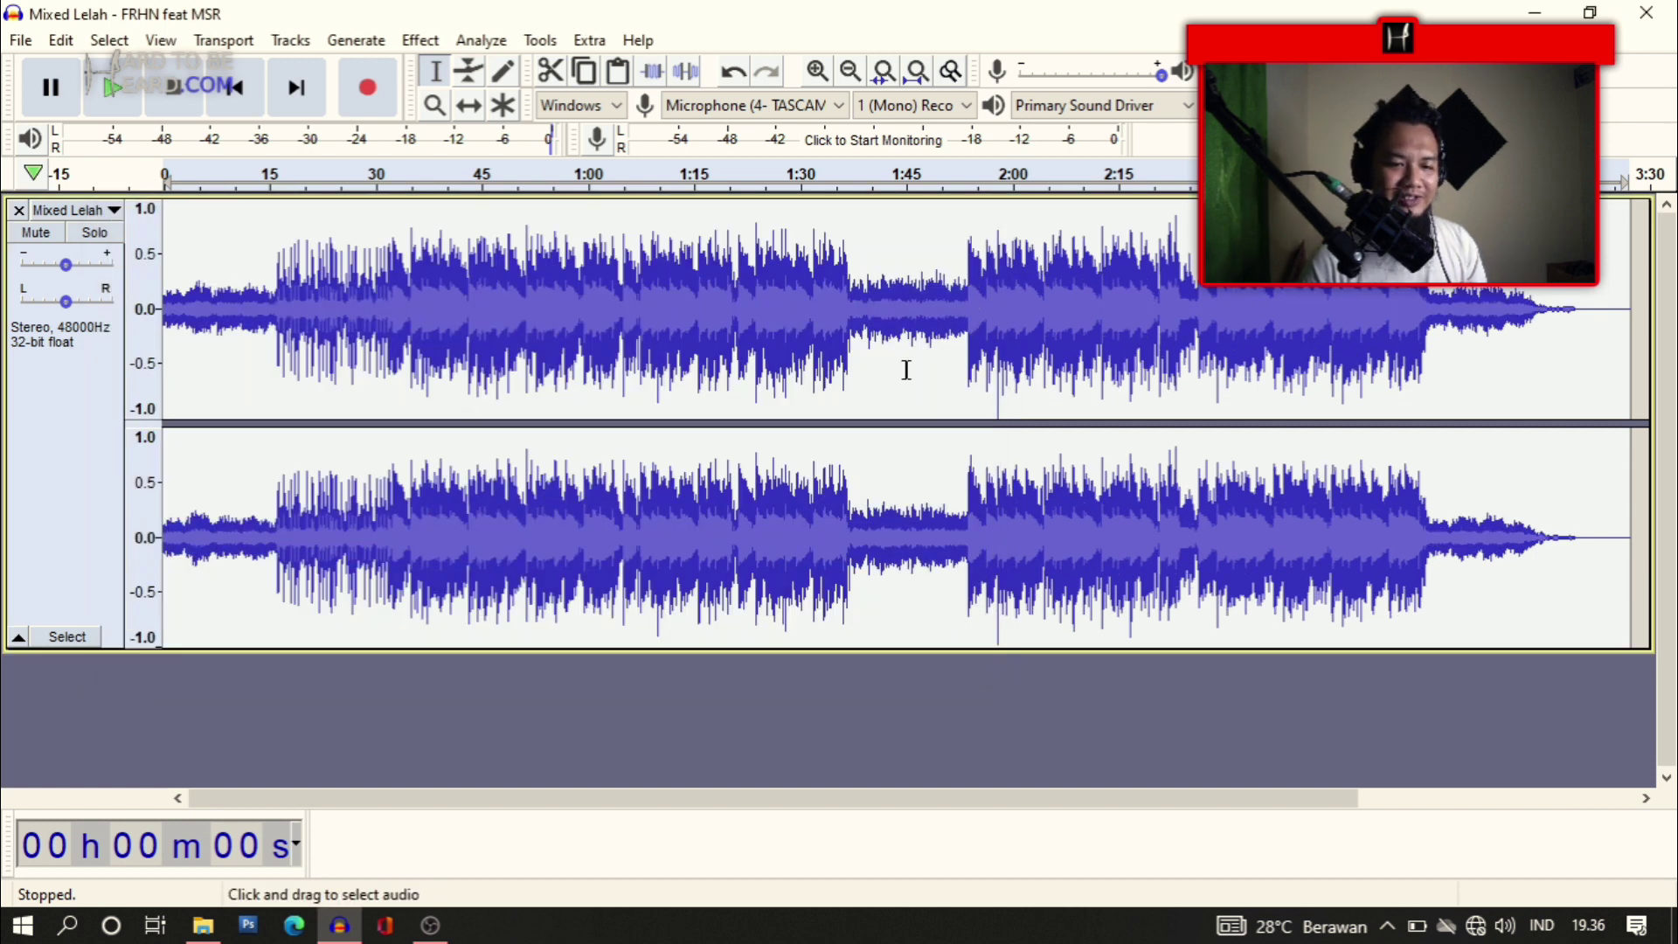
# Normalize the compressed track to a -1.0 dB peak amplitude with DC offset removal, keeping the stereo channels linked
pyautogui.click(420, 41)
pyautogui.moveTo(479, 145)
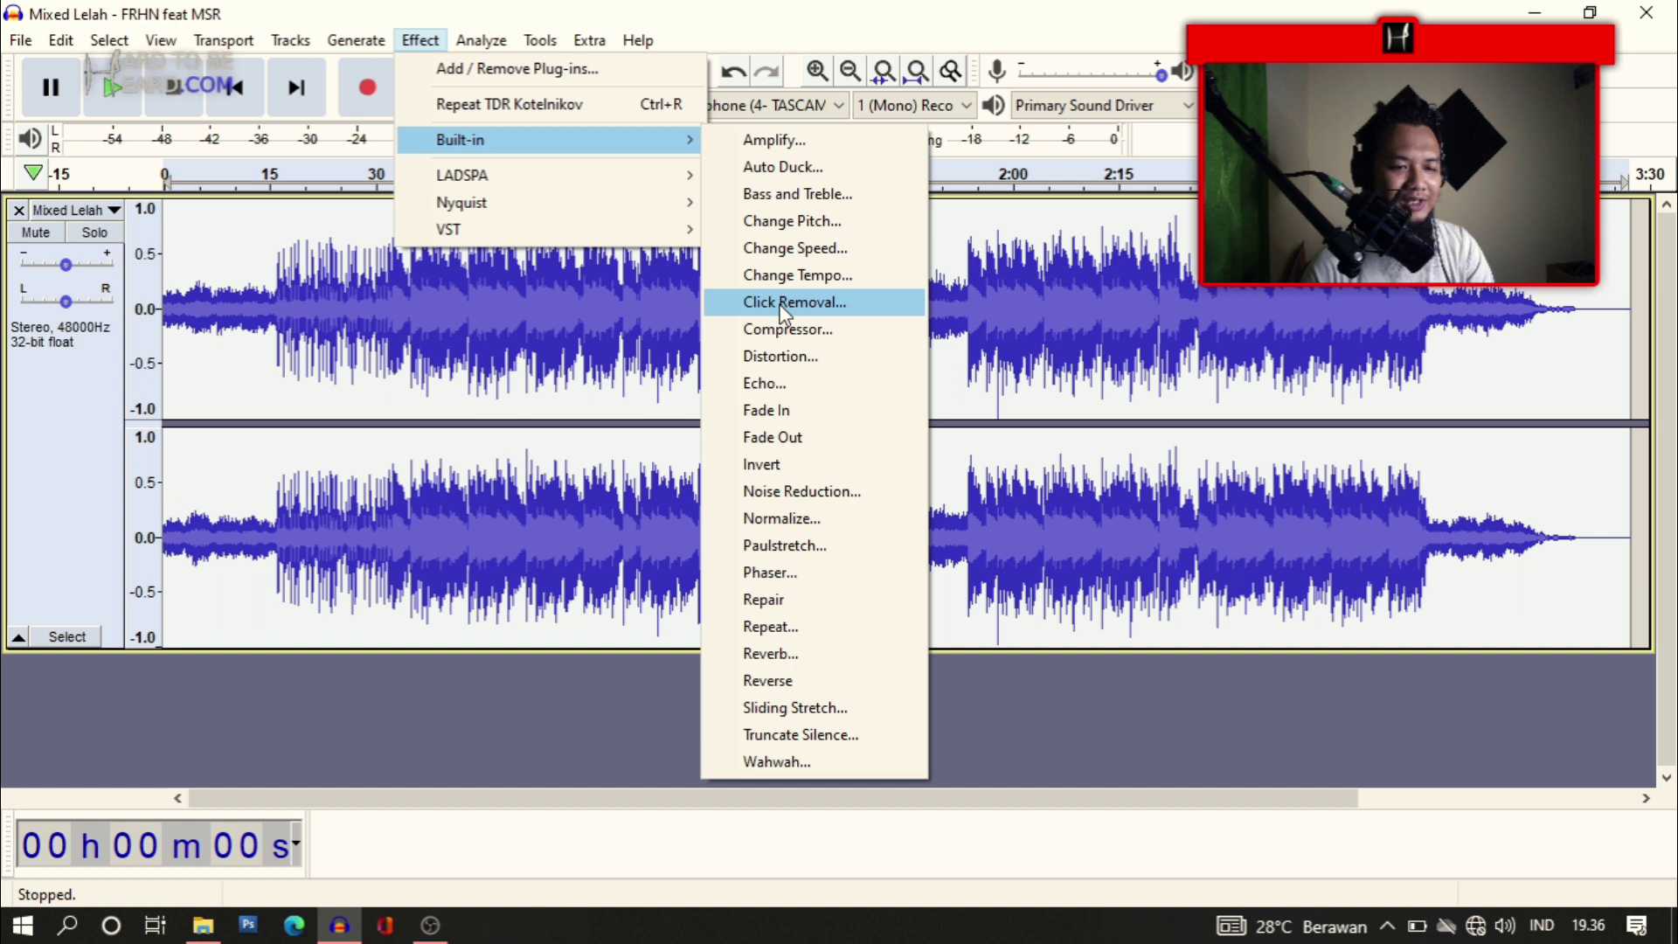
pyautogui.moveTo(677, 217)
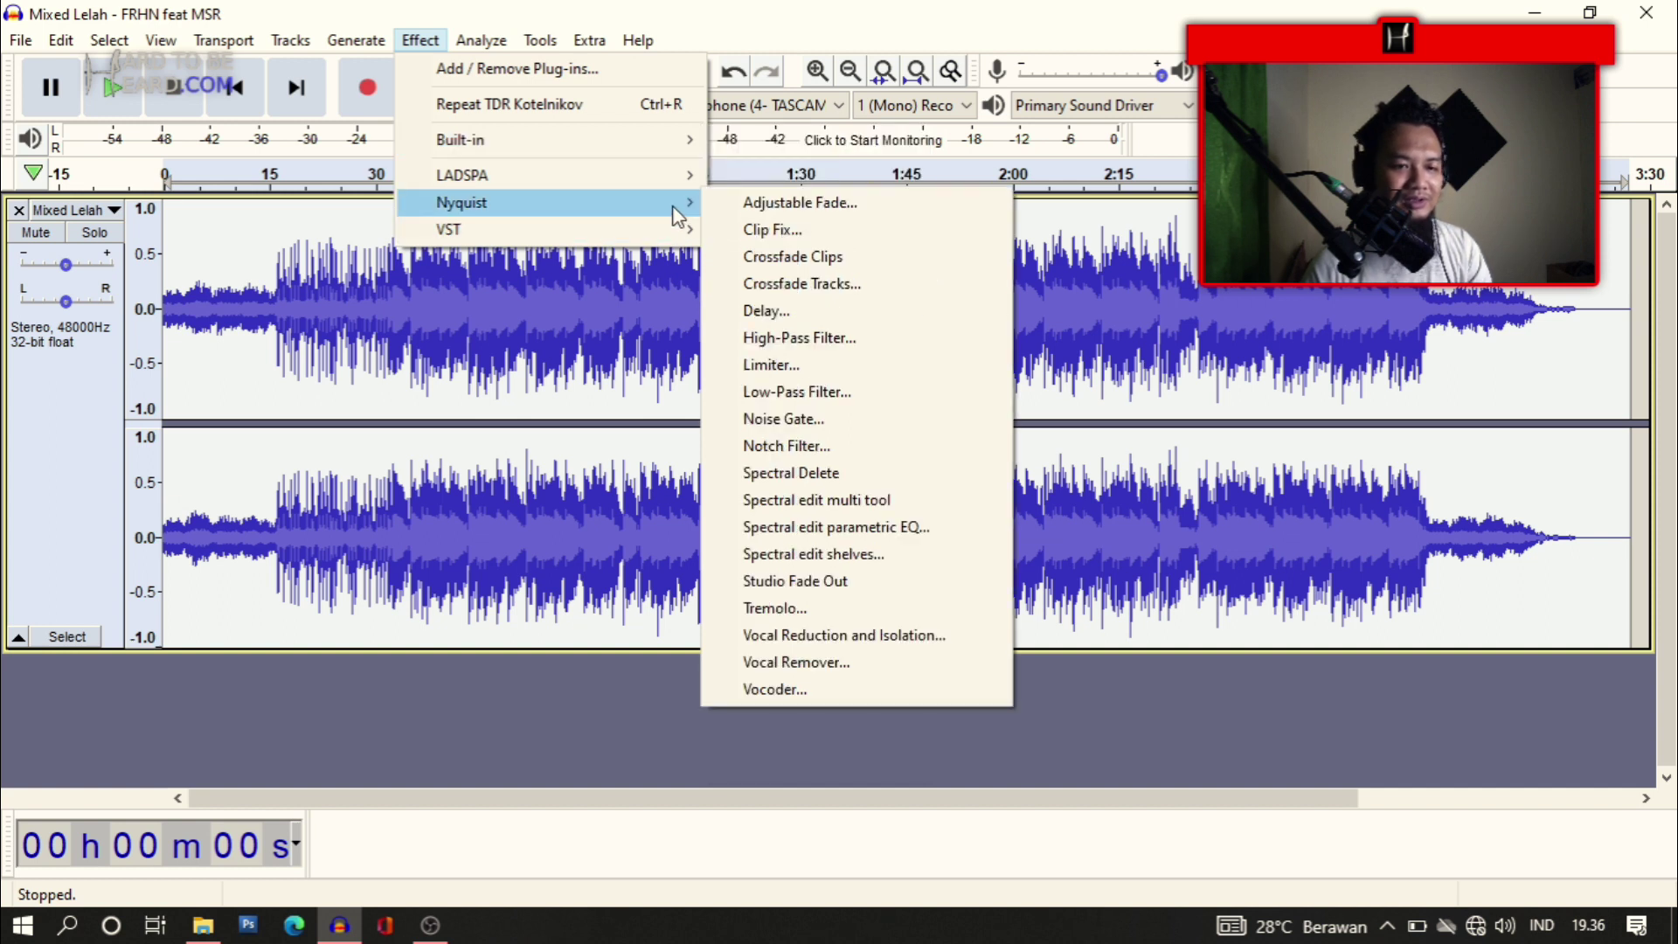
pyautogui.moveTo(662, 140)
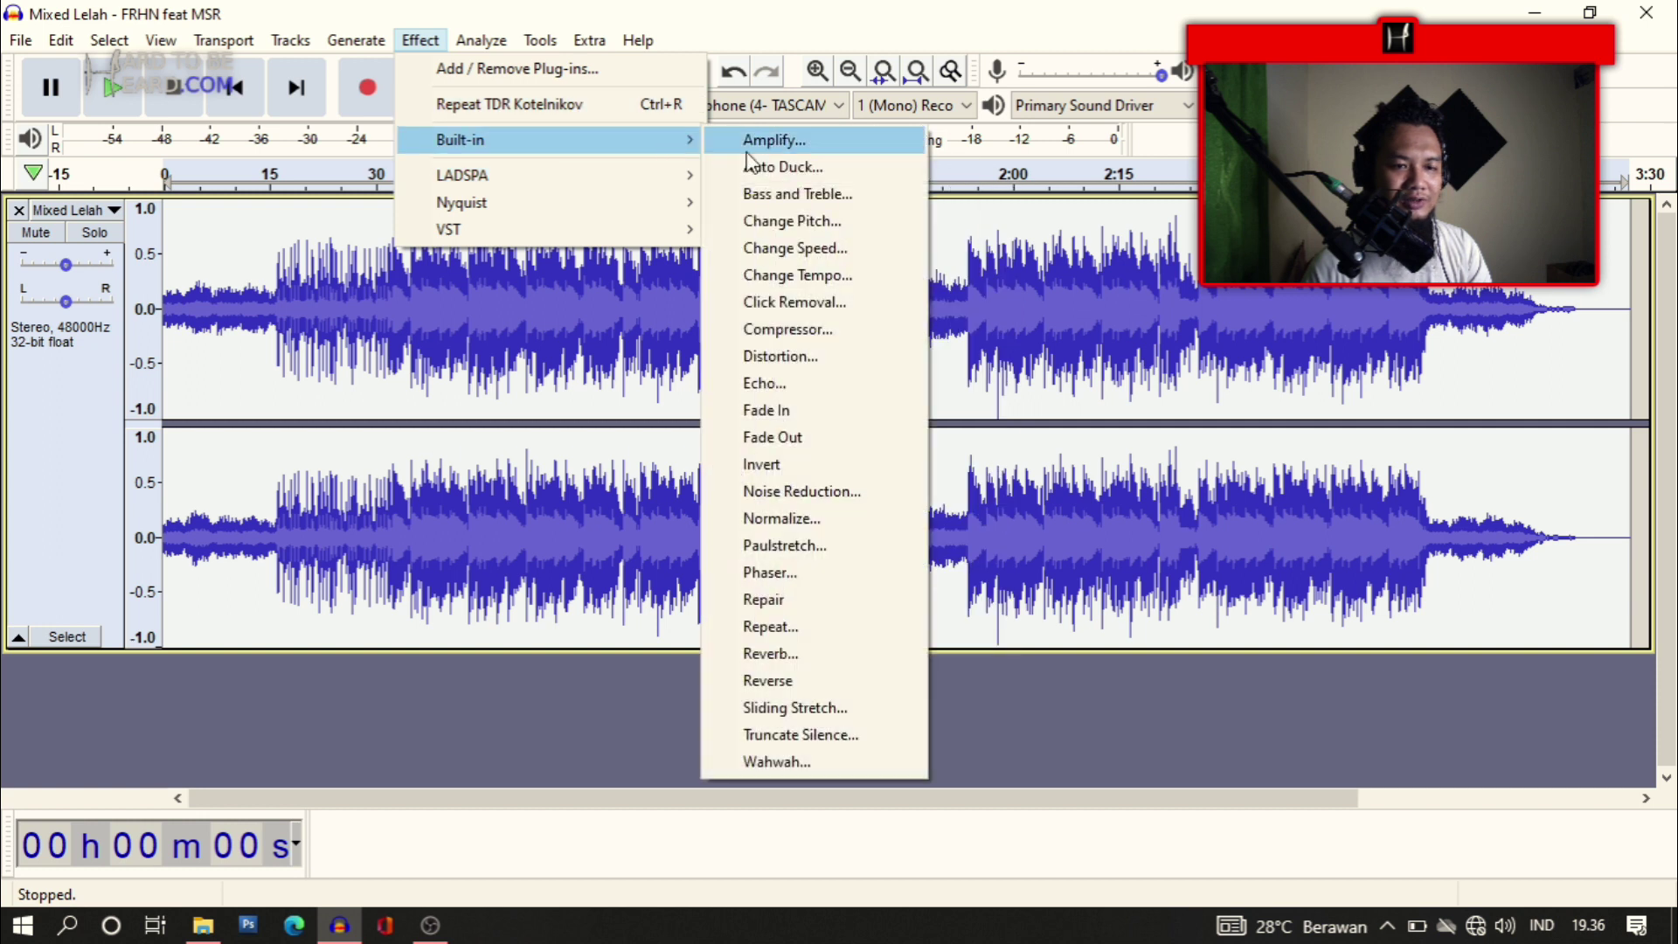
pyautogui.click(820, 519)
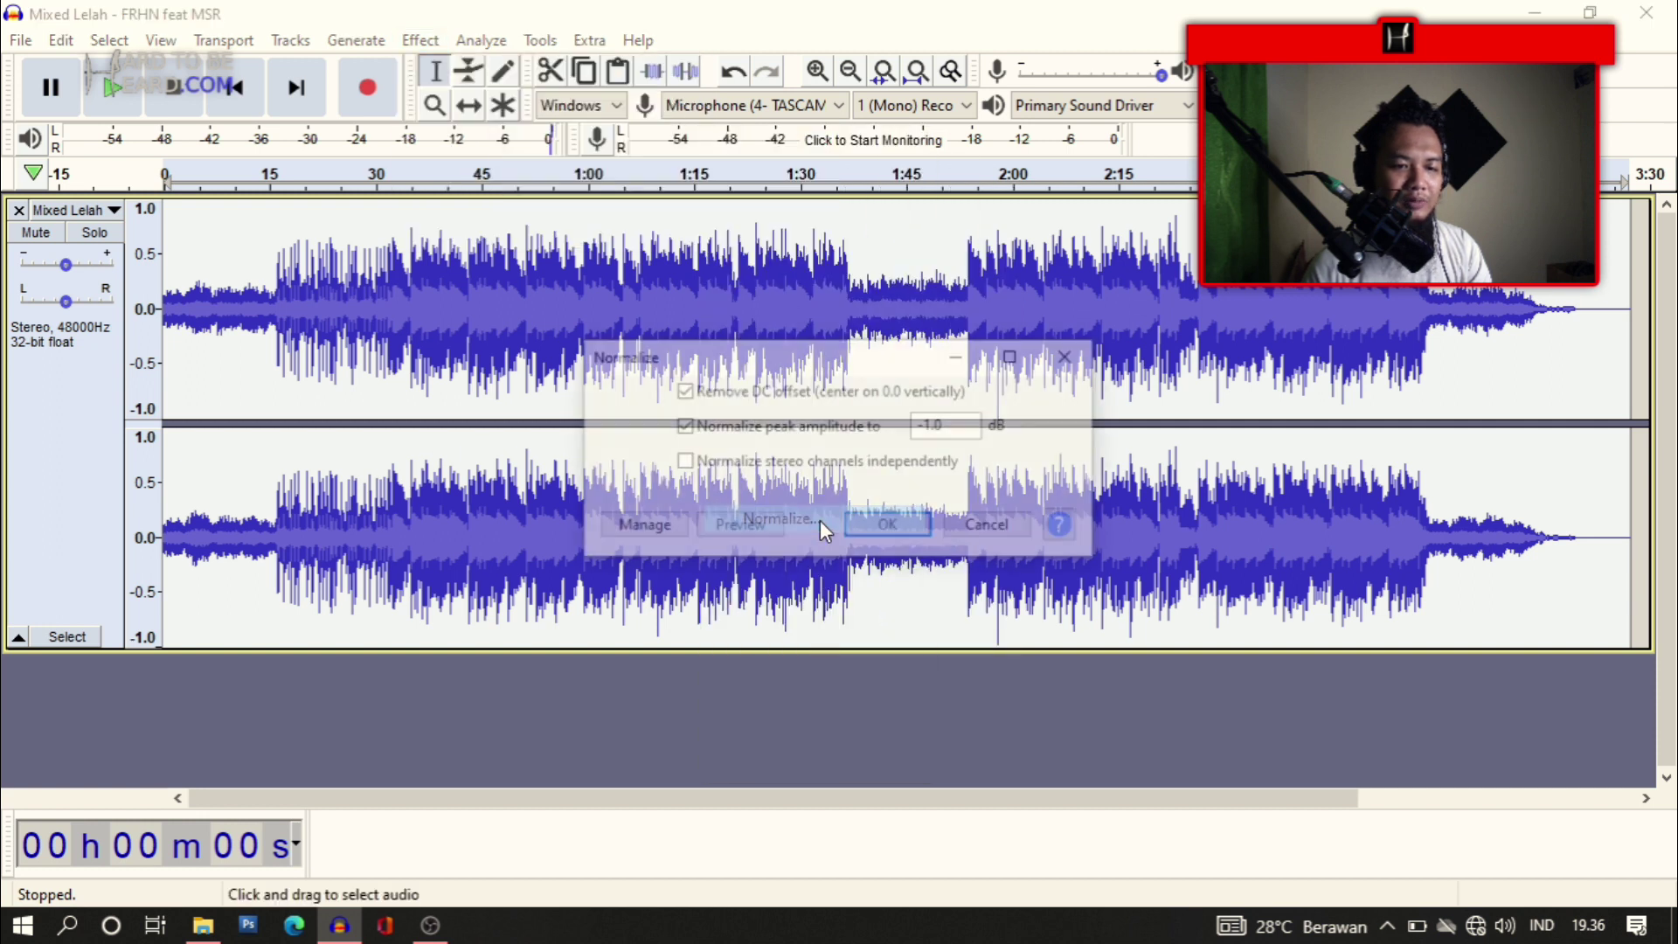
pyautogui.click(890, 528)
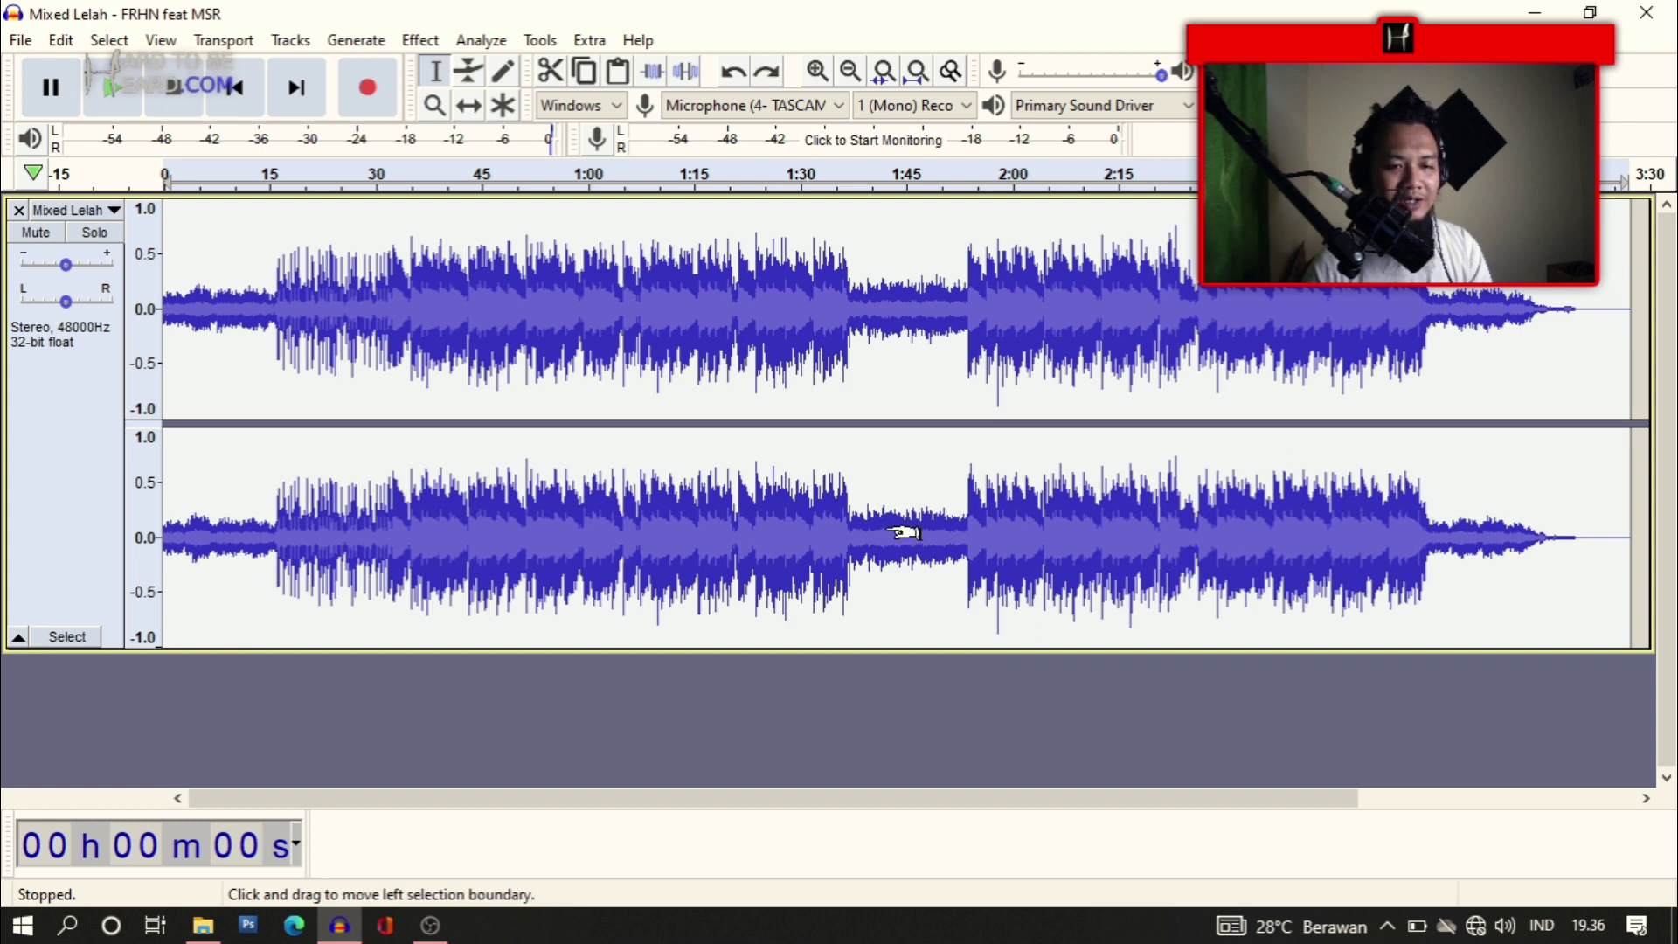
# Apply the Limiter to the track as a Hard Limit at -2.20 dB with 11.20 ms hold and no make-up gain
pyautogui.click(426, 42)
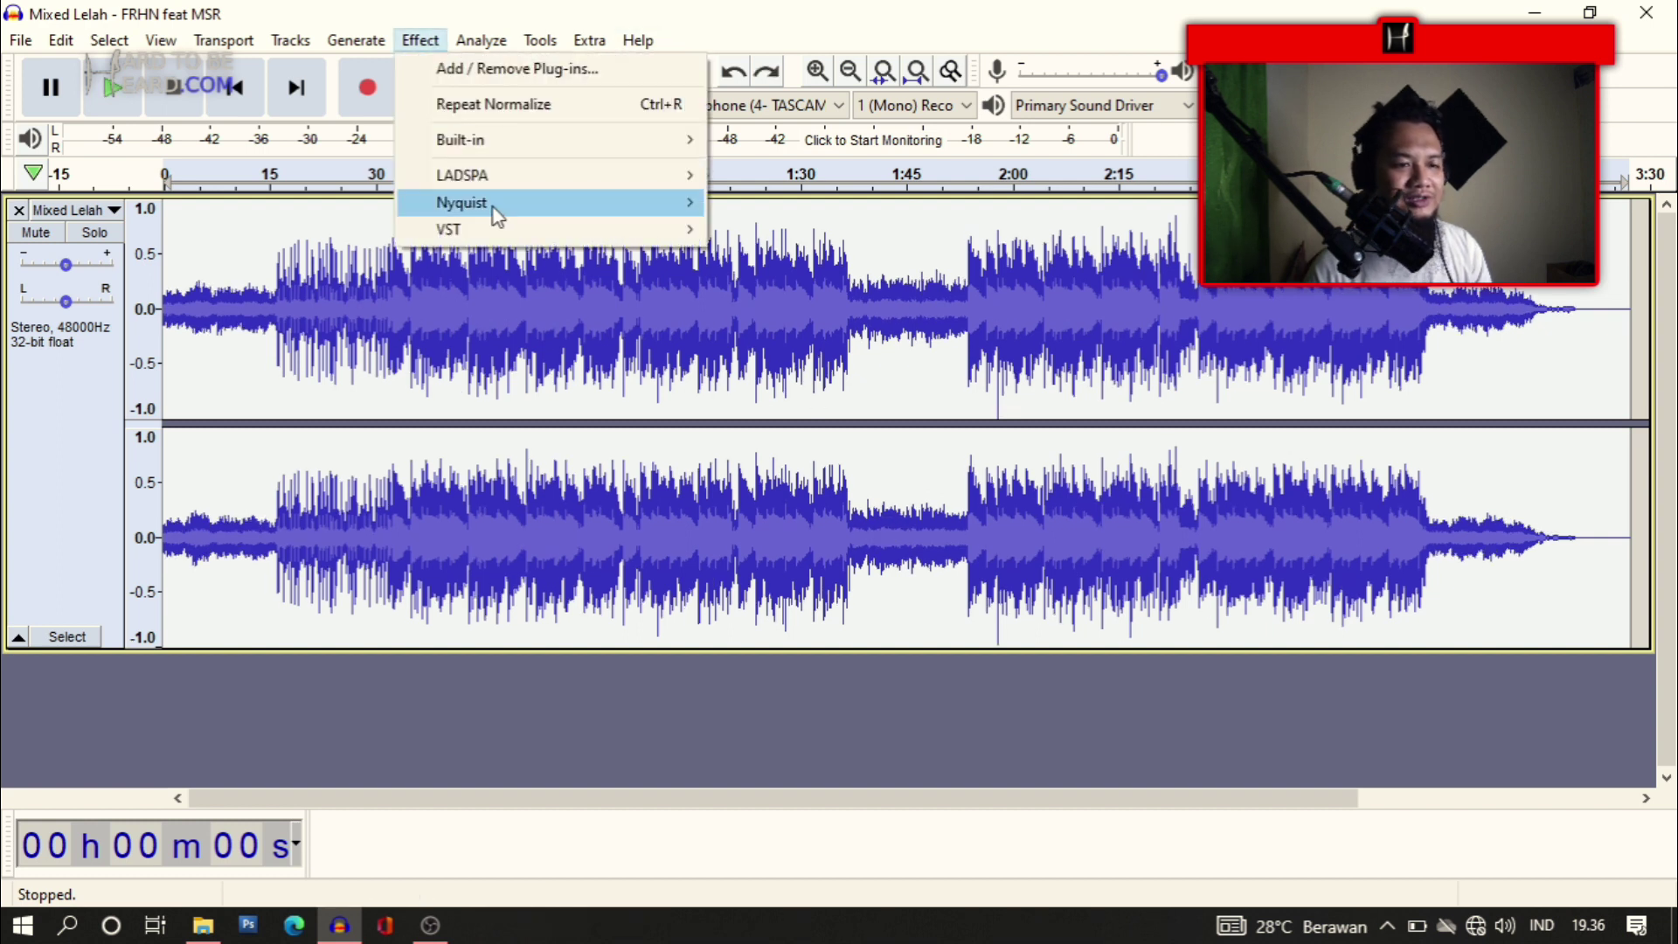
pyautogui.moveTo(619, 207)
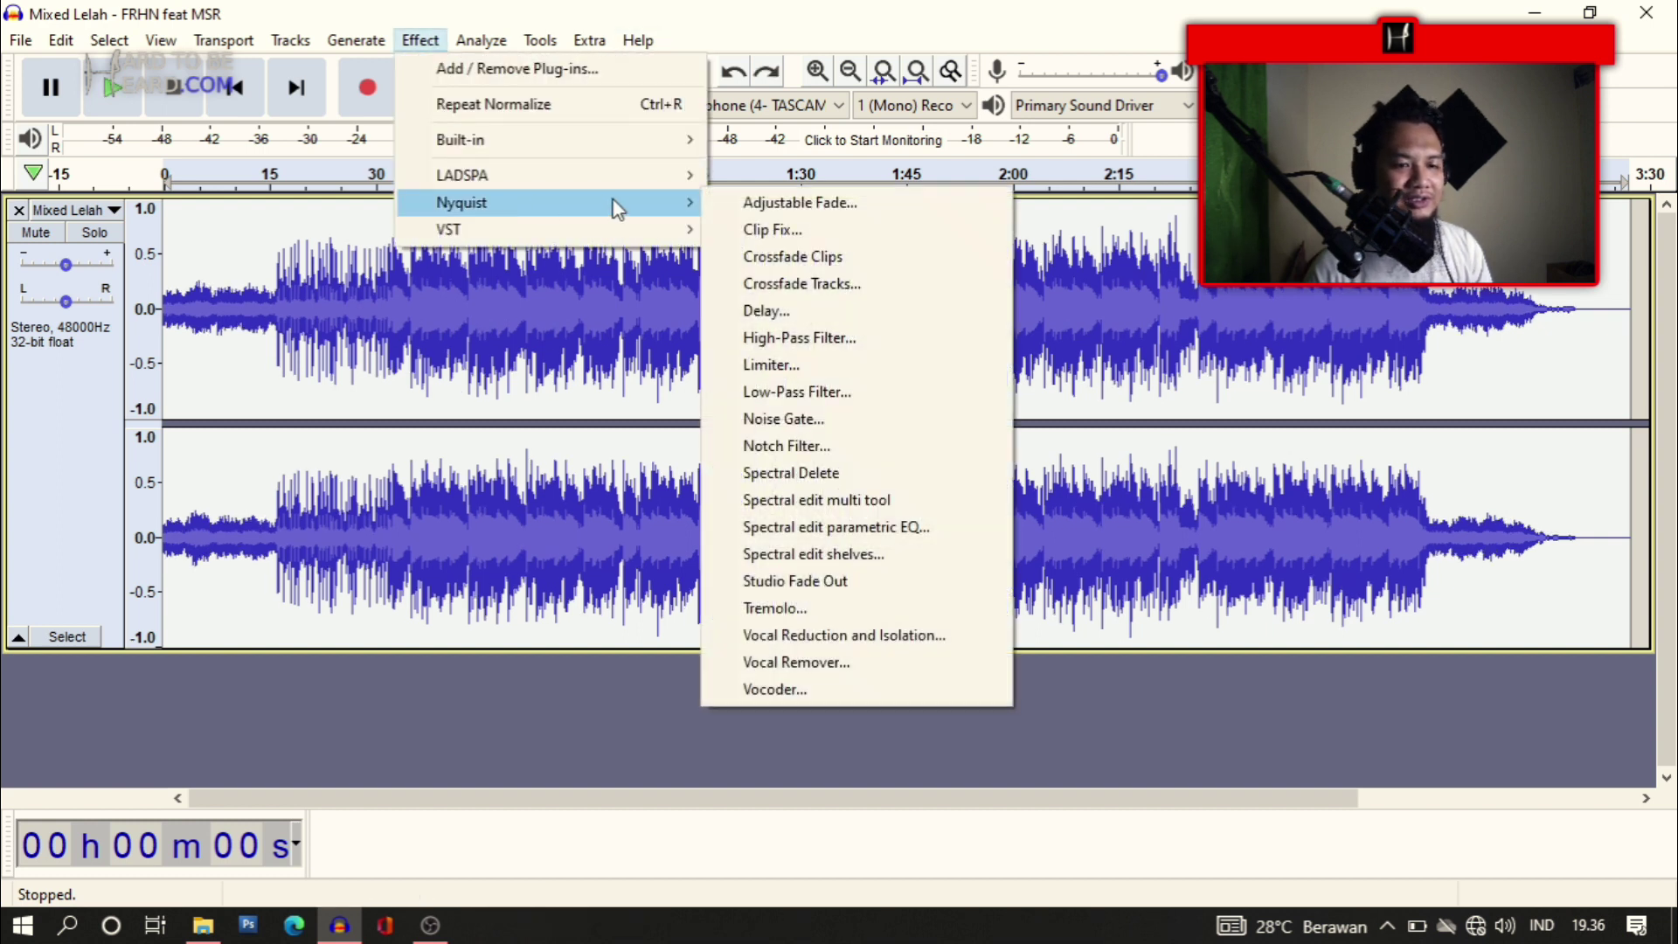
pyautogui.click(845, 365)
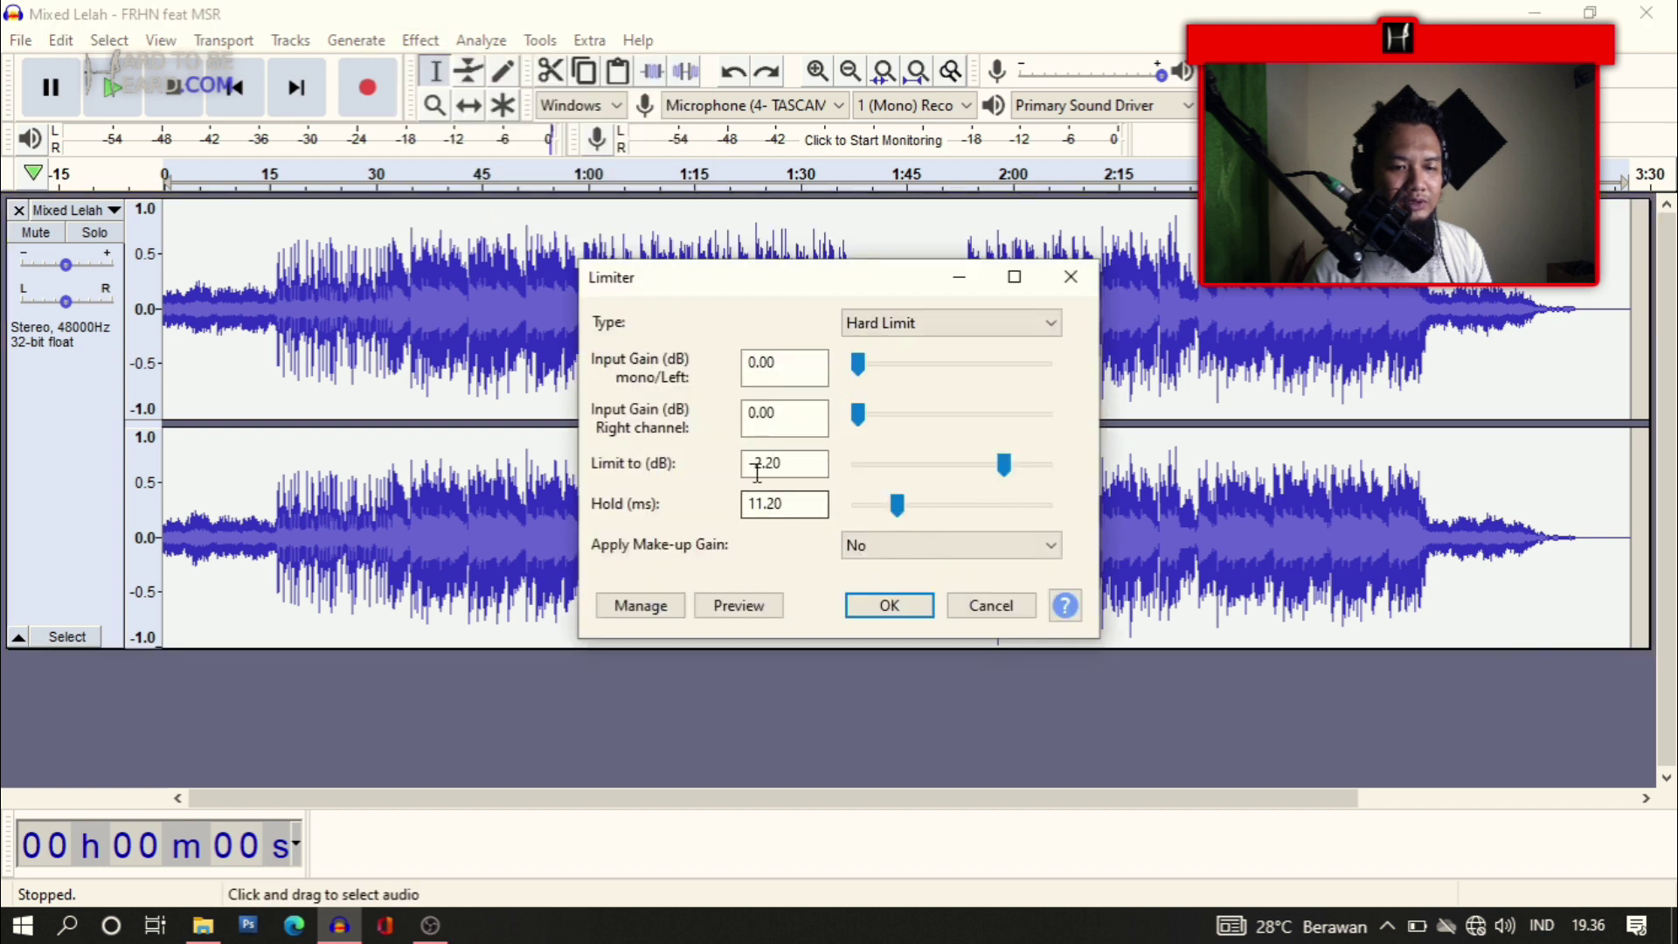
pyautogui.click(889, 606)
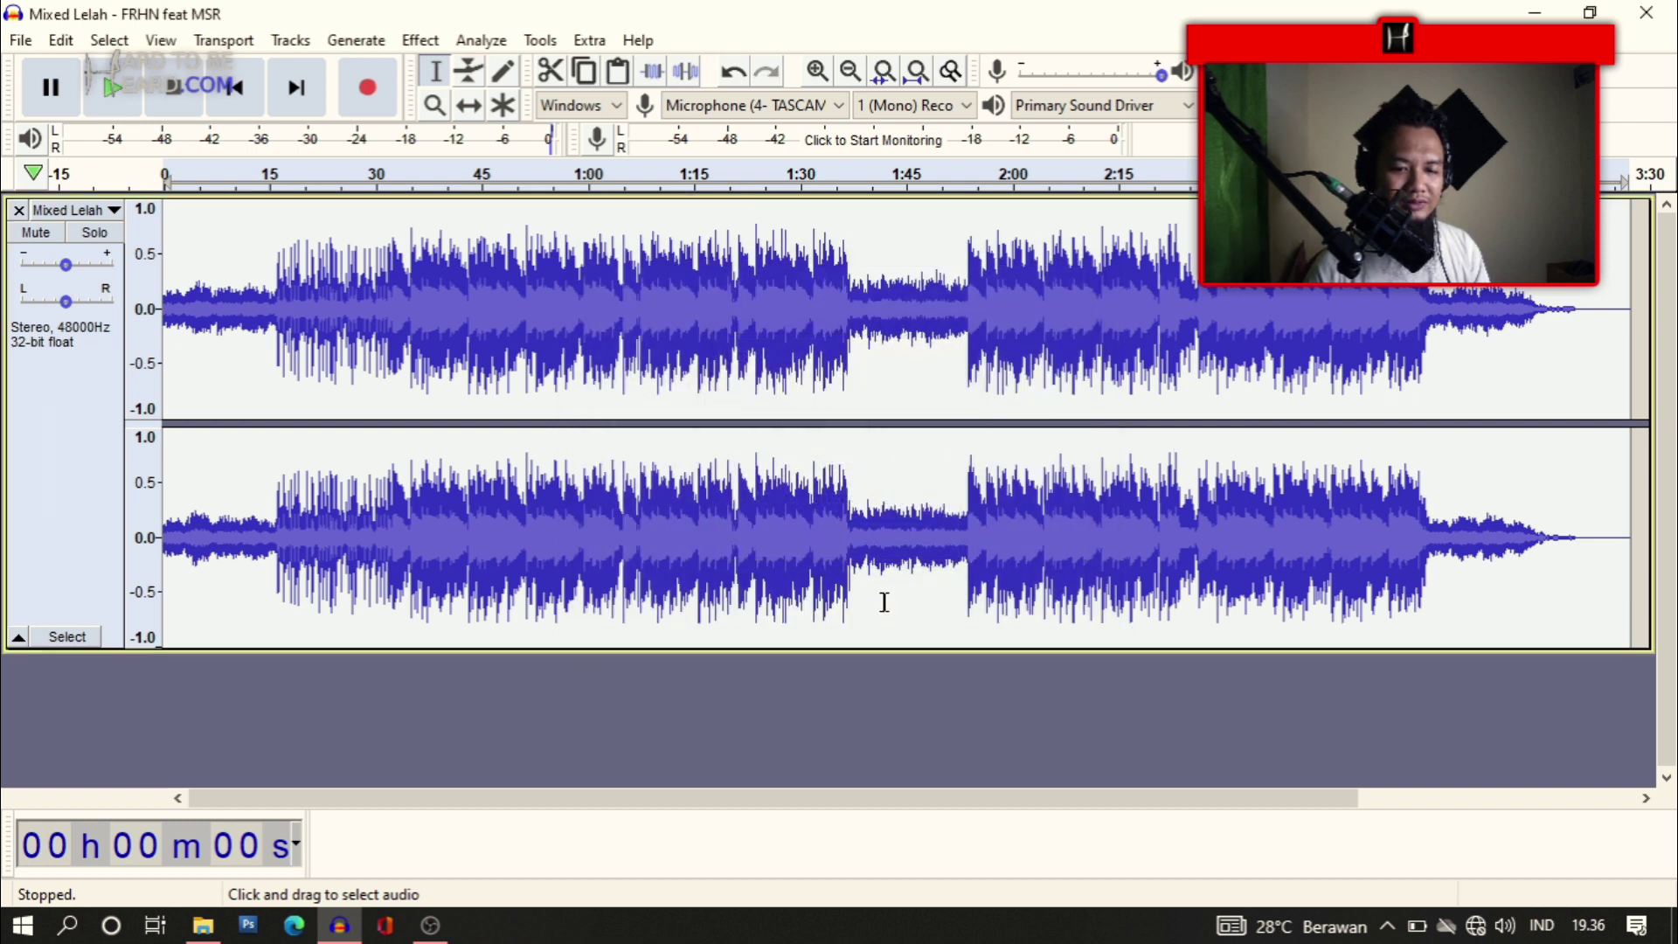
# Normalize the limited track again with the existing Normalize settings
pyautogui.click(420, 40)
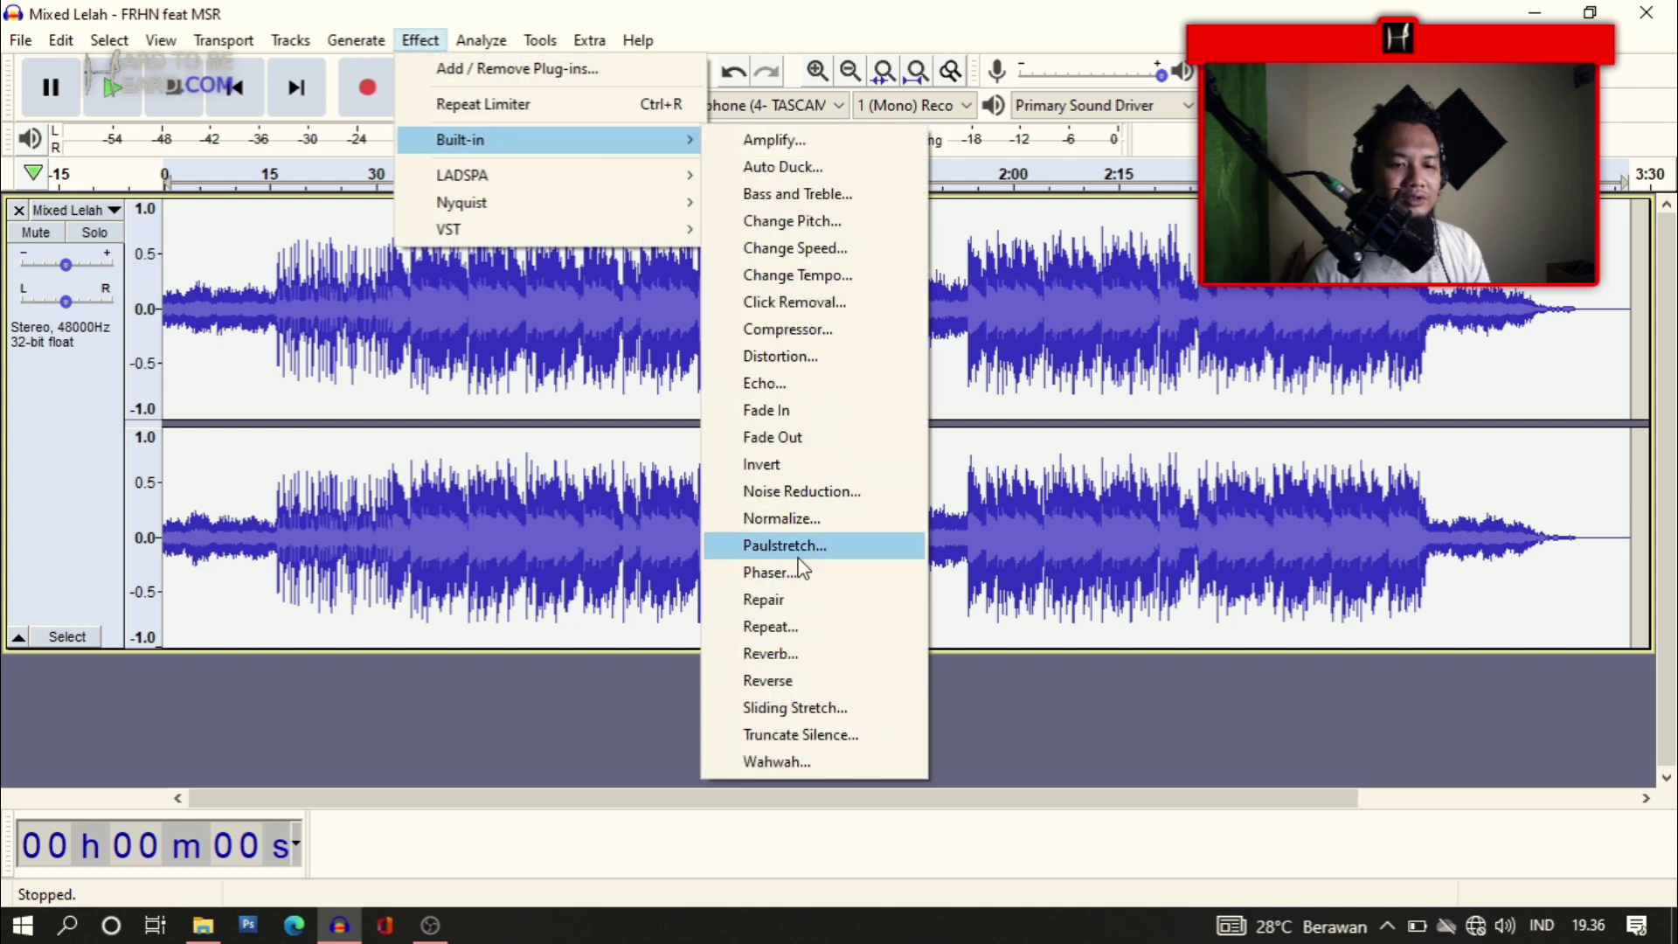
pyautogui.click(800, 517)
pyautogui.click(879, 522)
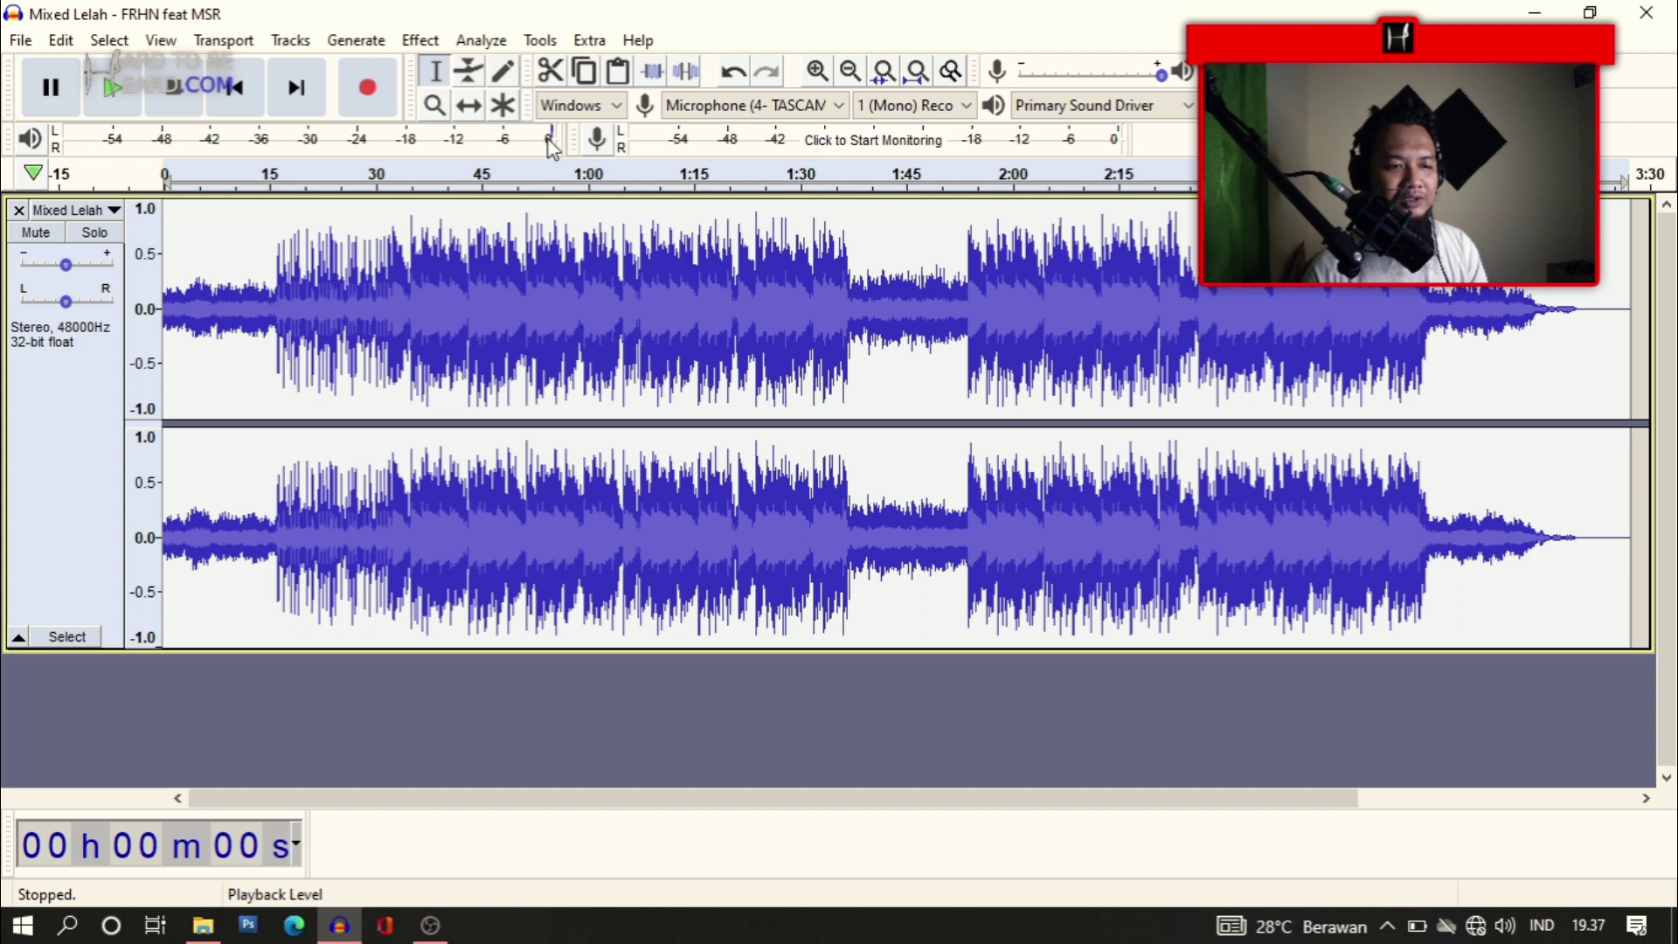
# Play the mastered track from the beginning, check its Desktop Audio level in OBS and return to Audacity
pyautogui.press('space')
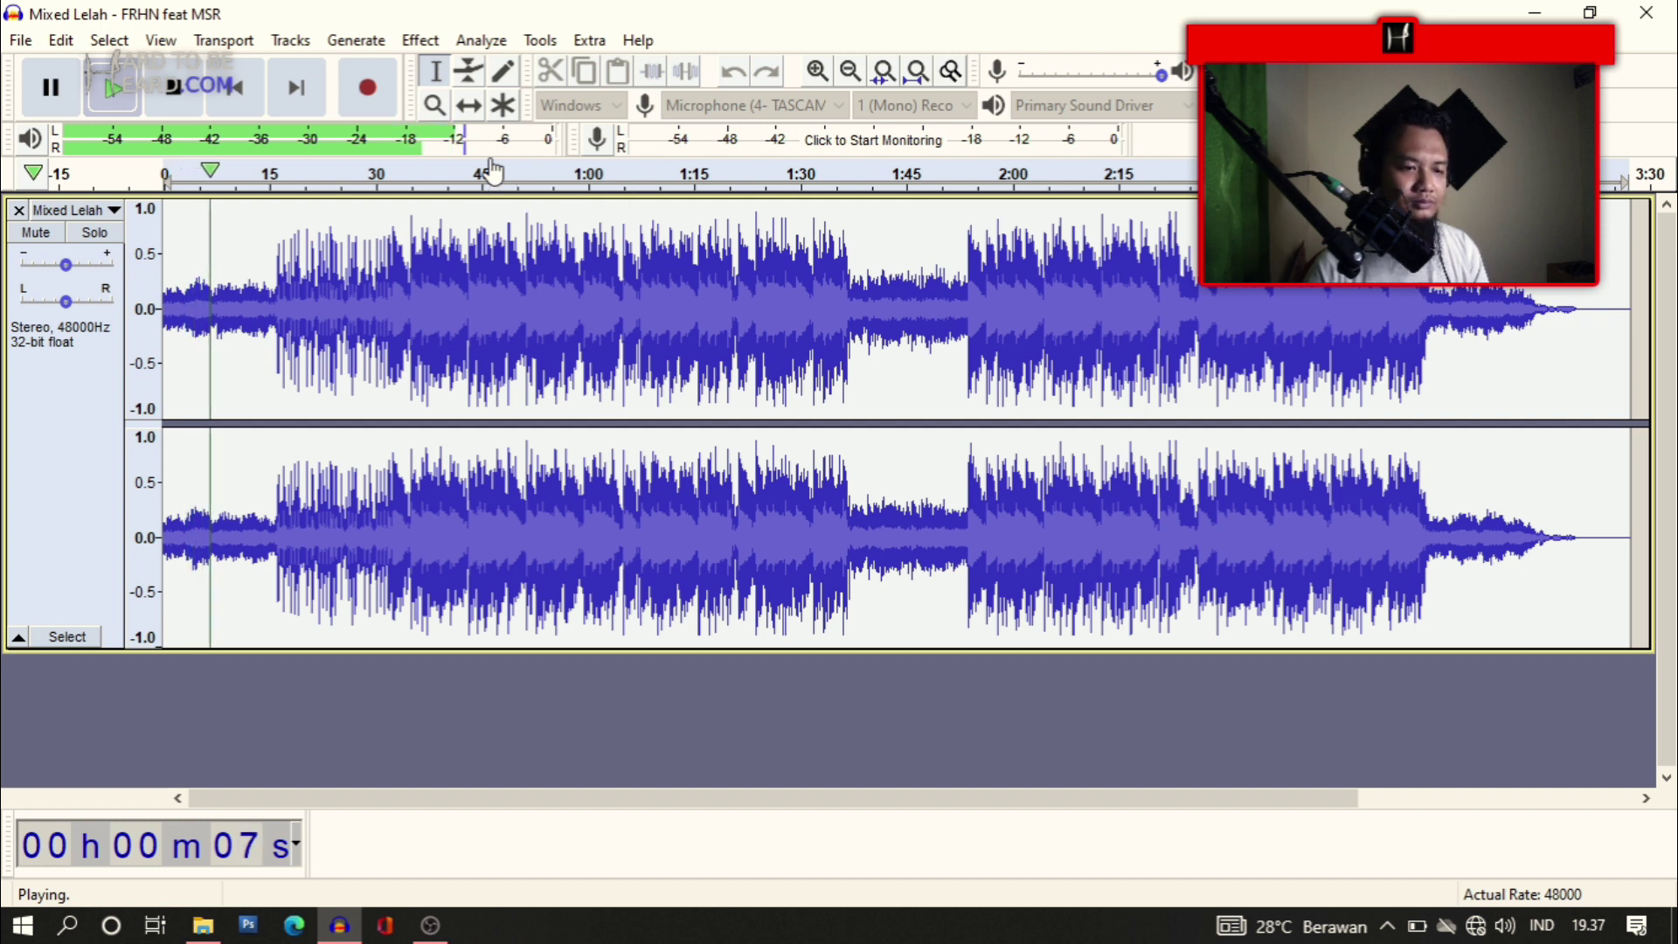
pyautogui.click(452, 929)
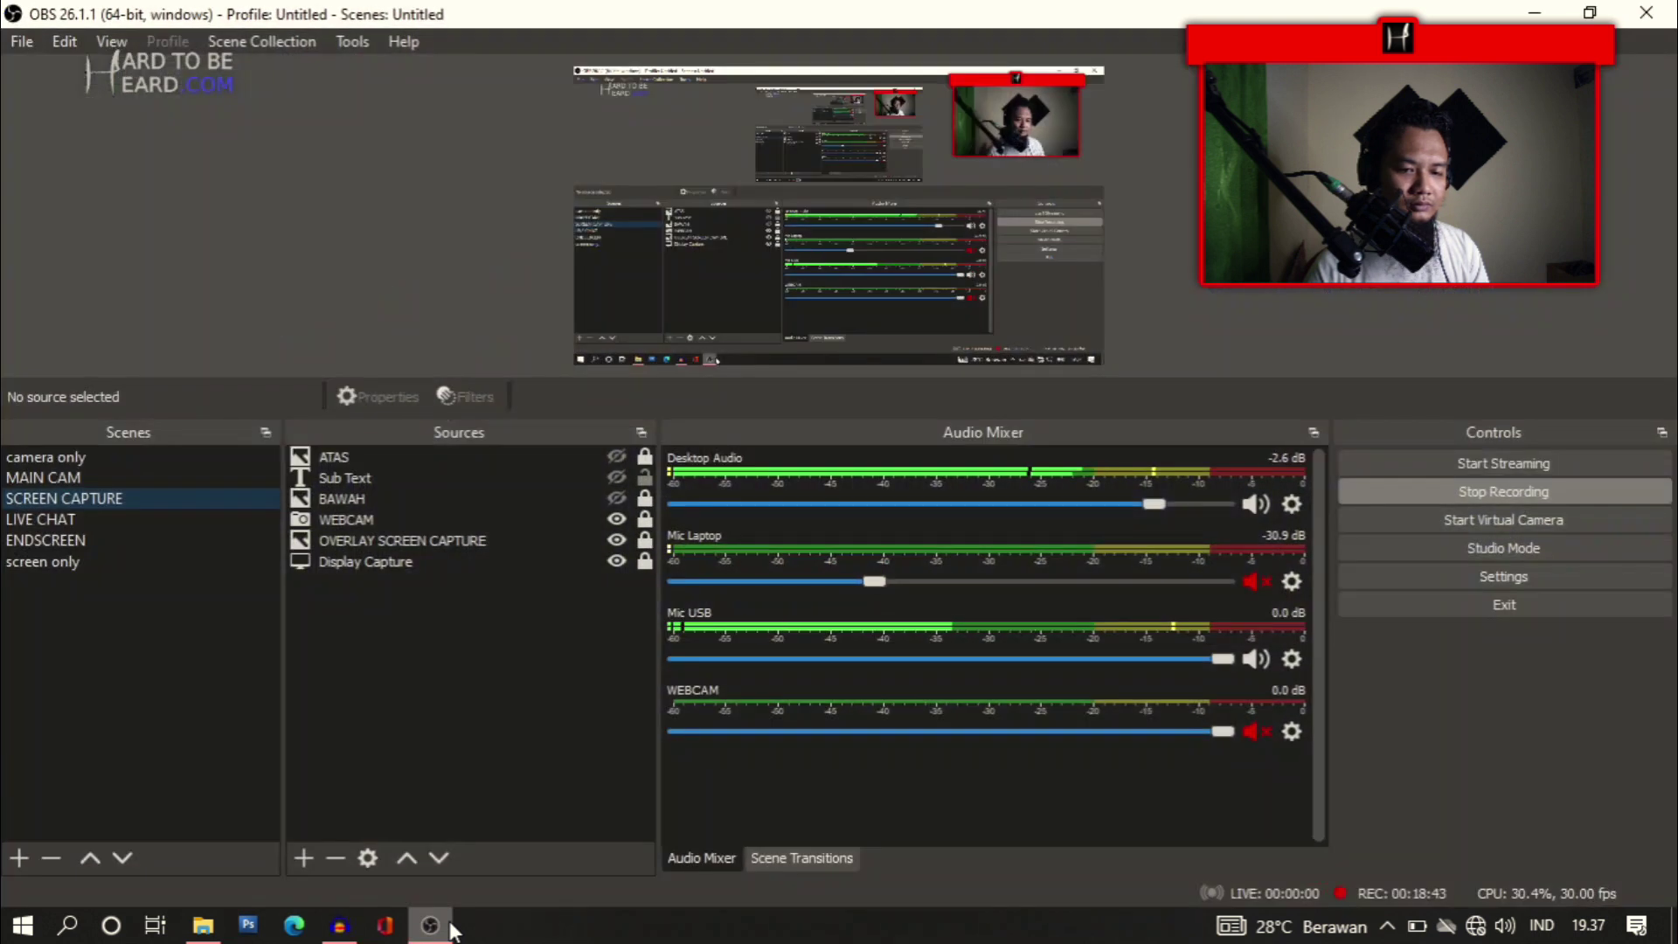
pyautogui.click(452, 929)
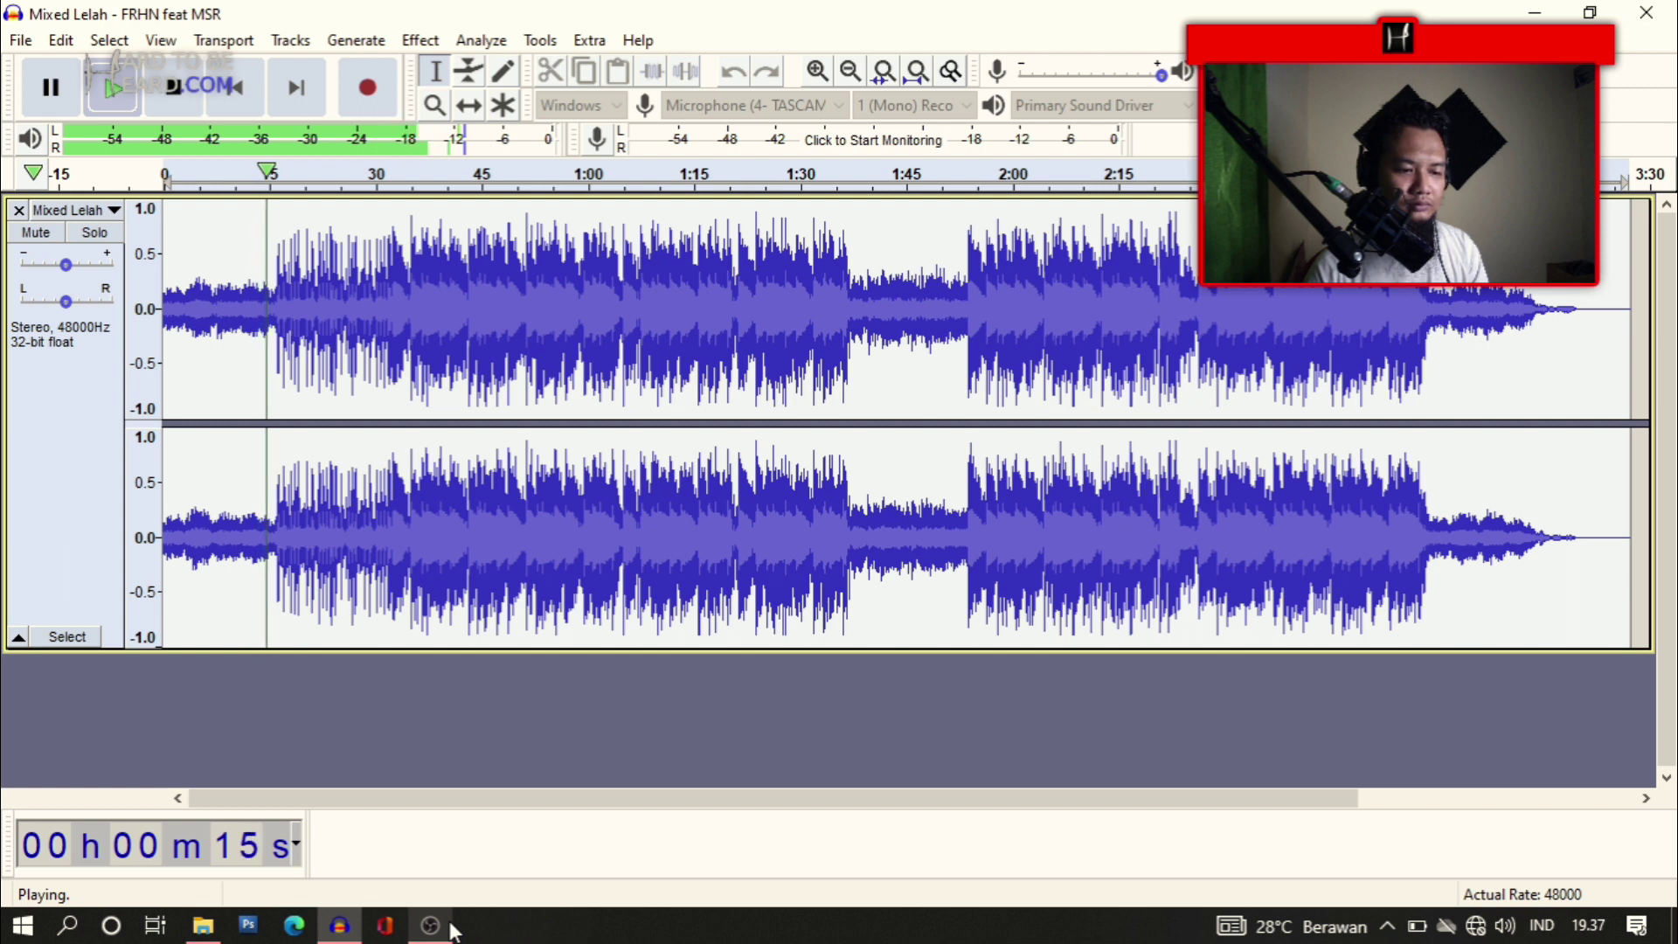
pyautogui.click(452, 929)
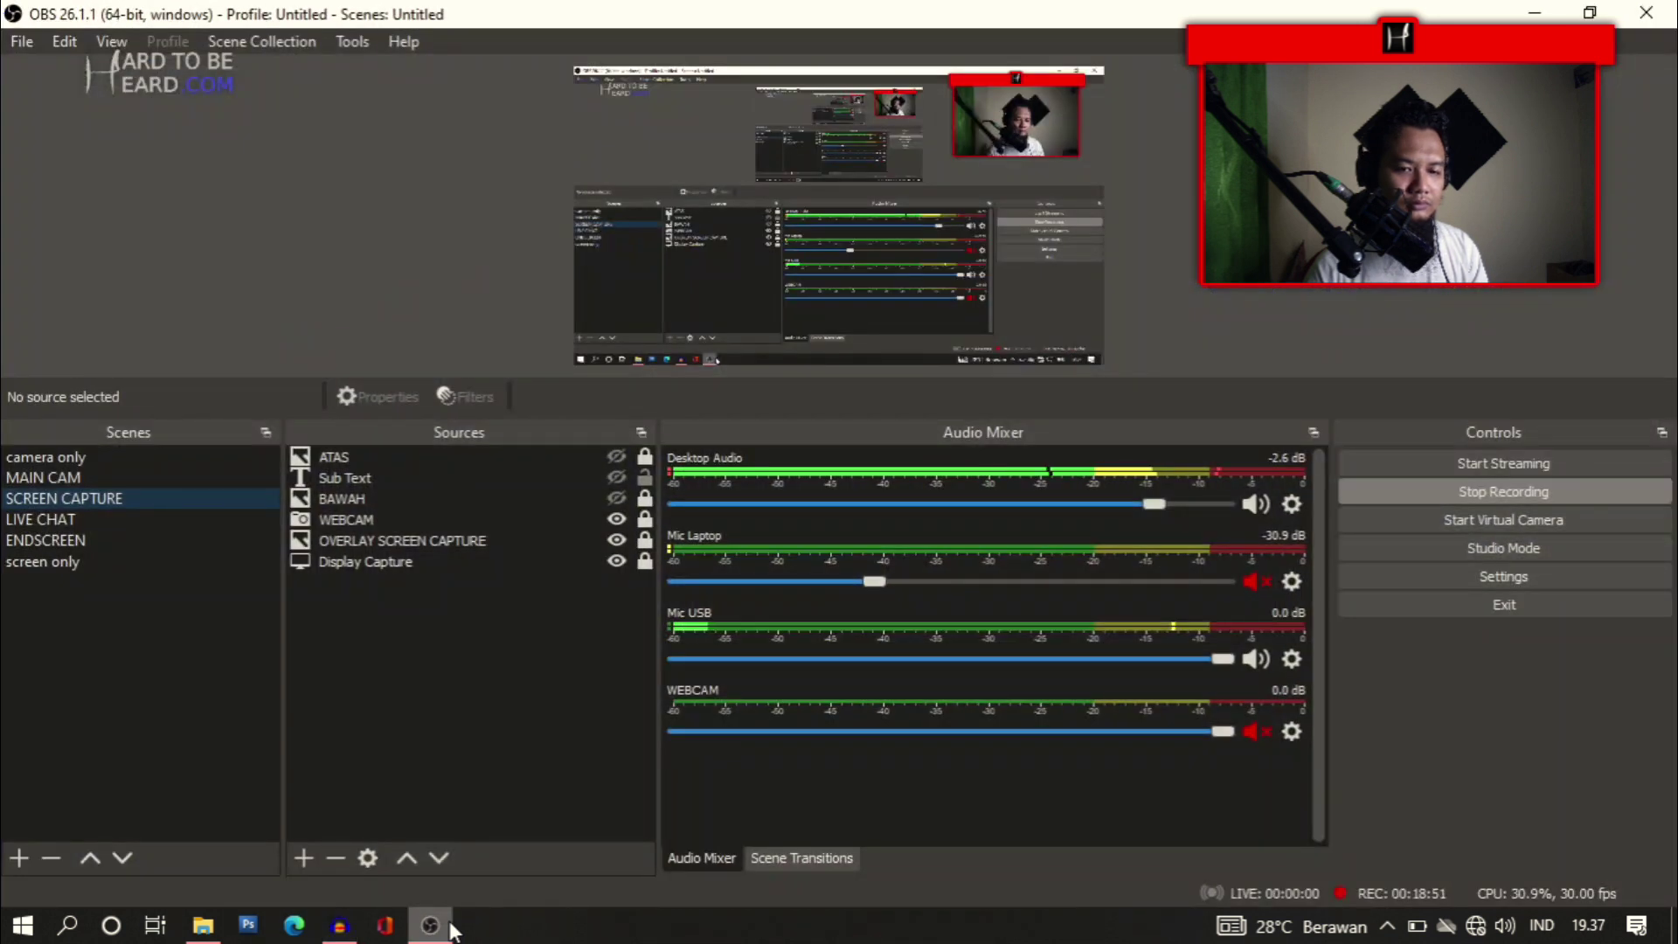
pyautogui.click(448, 927)
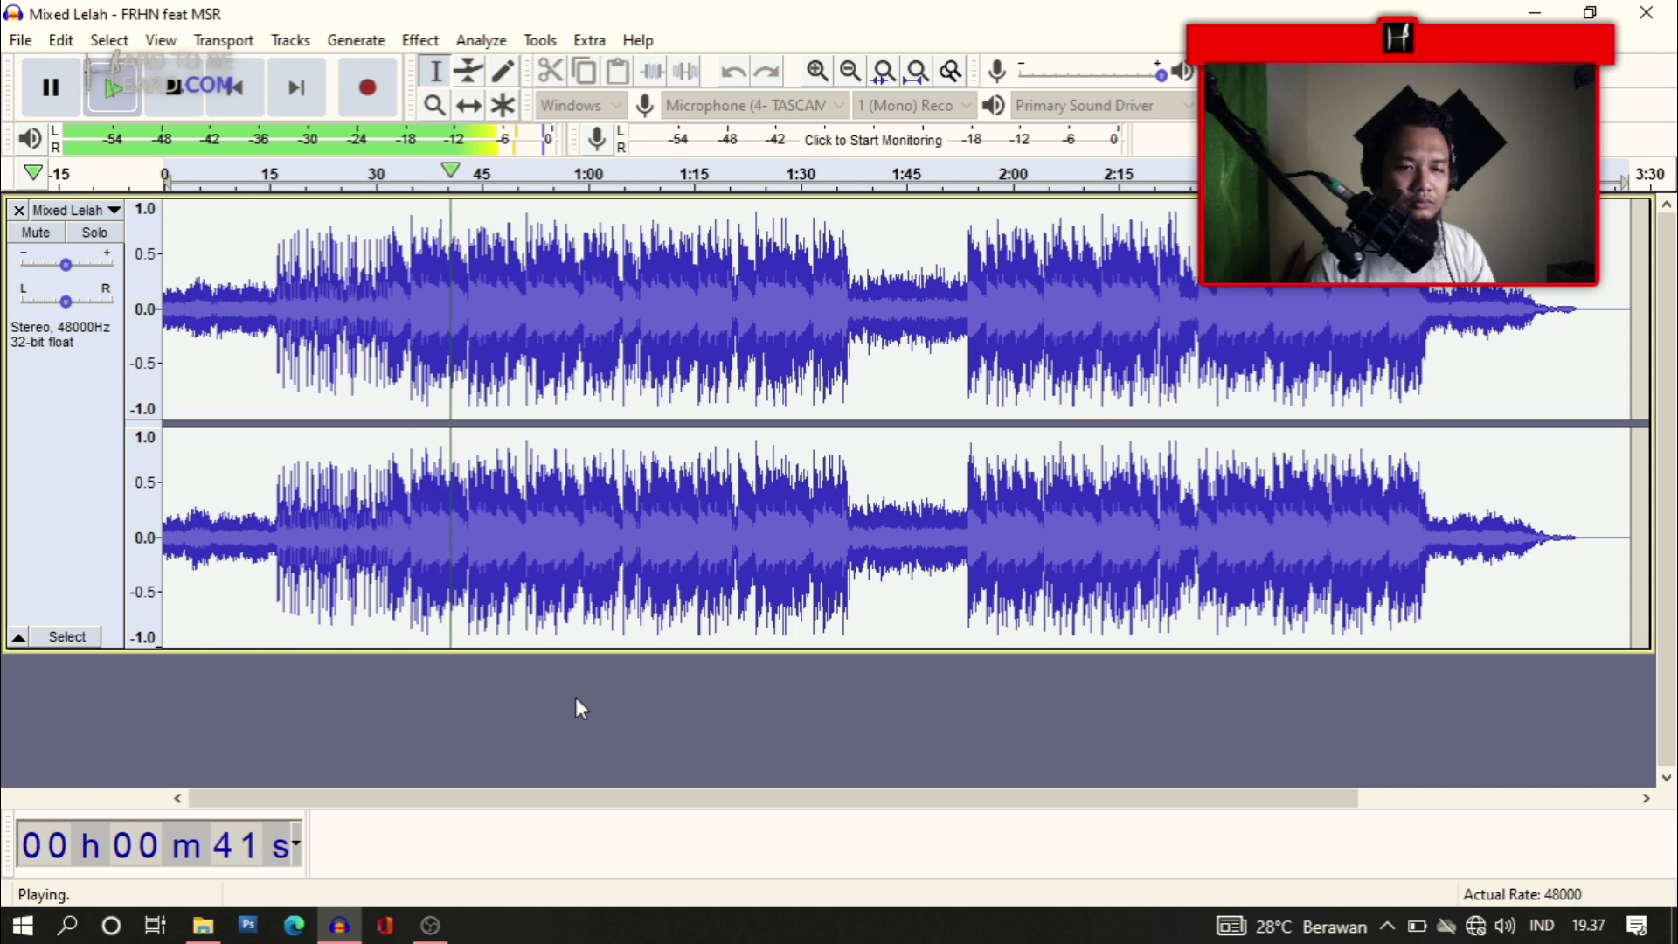
# Listen to the mastered track from about 1:34 and again from about 2:55, stop playback and keep the track expanded
pyautogui.click(830, 188)
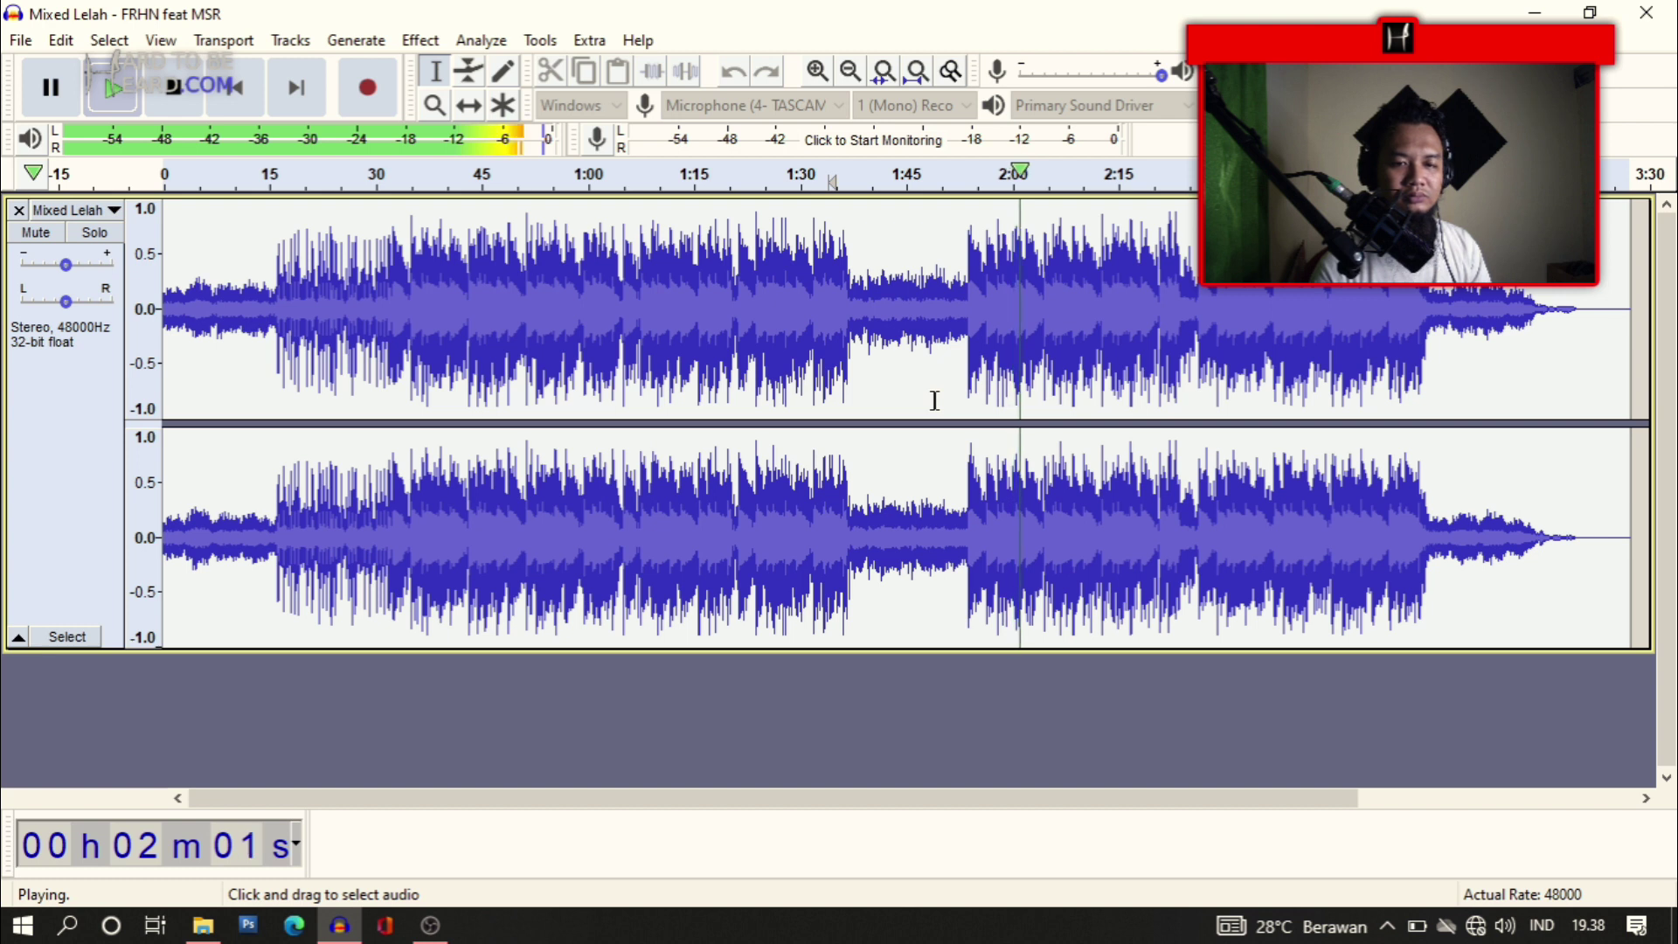
pyautogui.press('space')
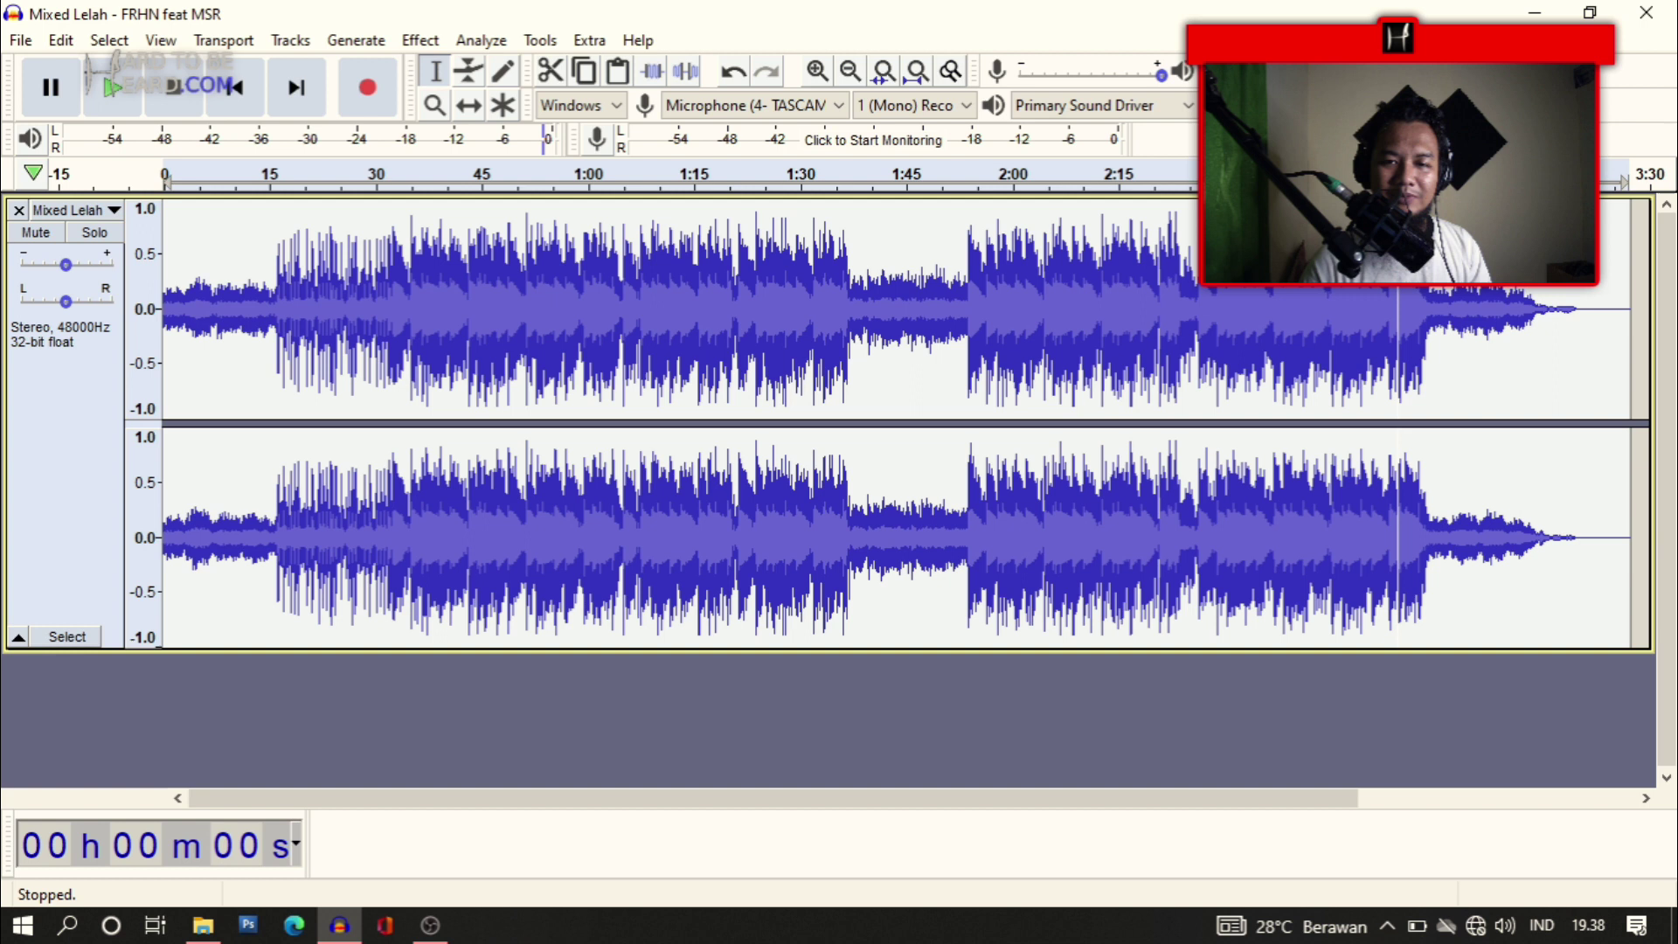
pyautogui.click(1401, 179)
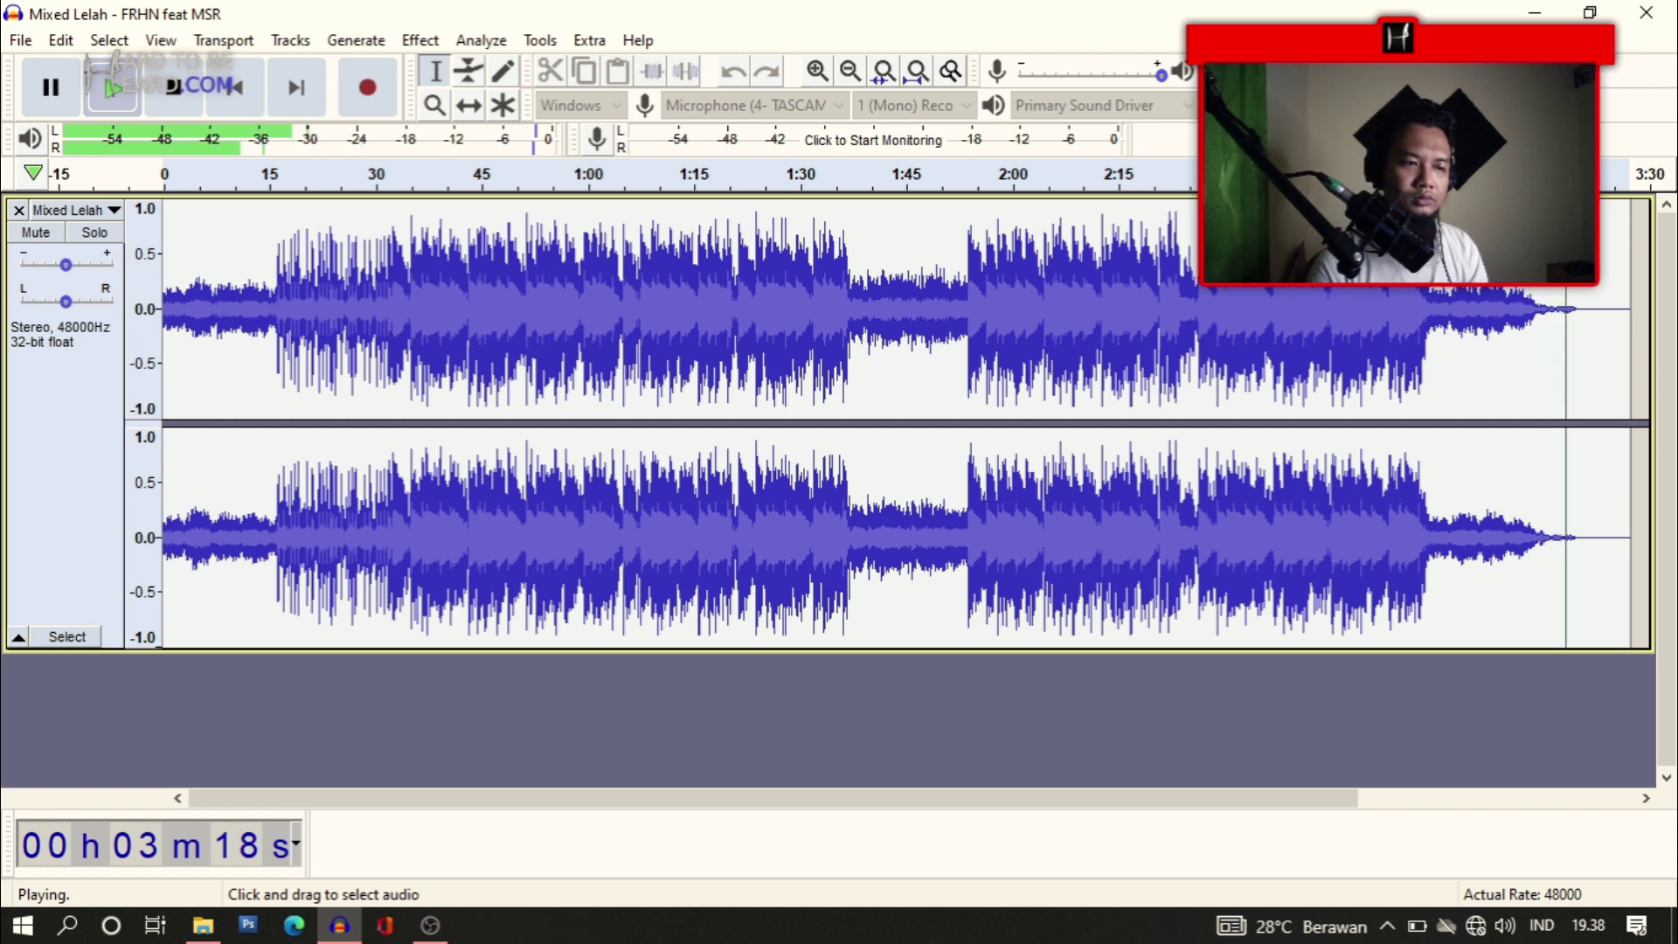
pyautogui.press('space')
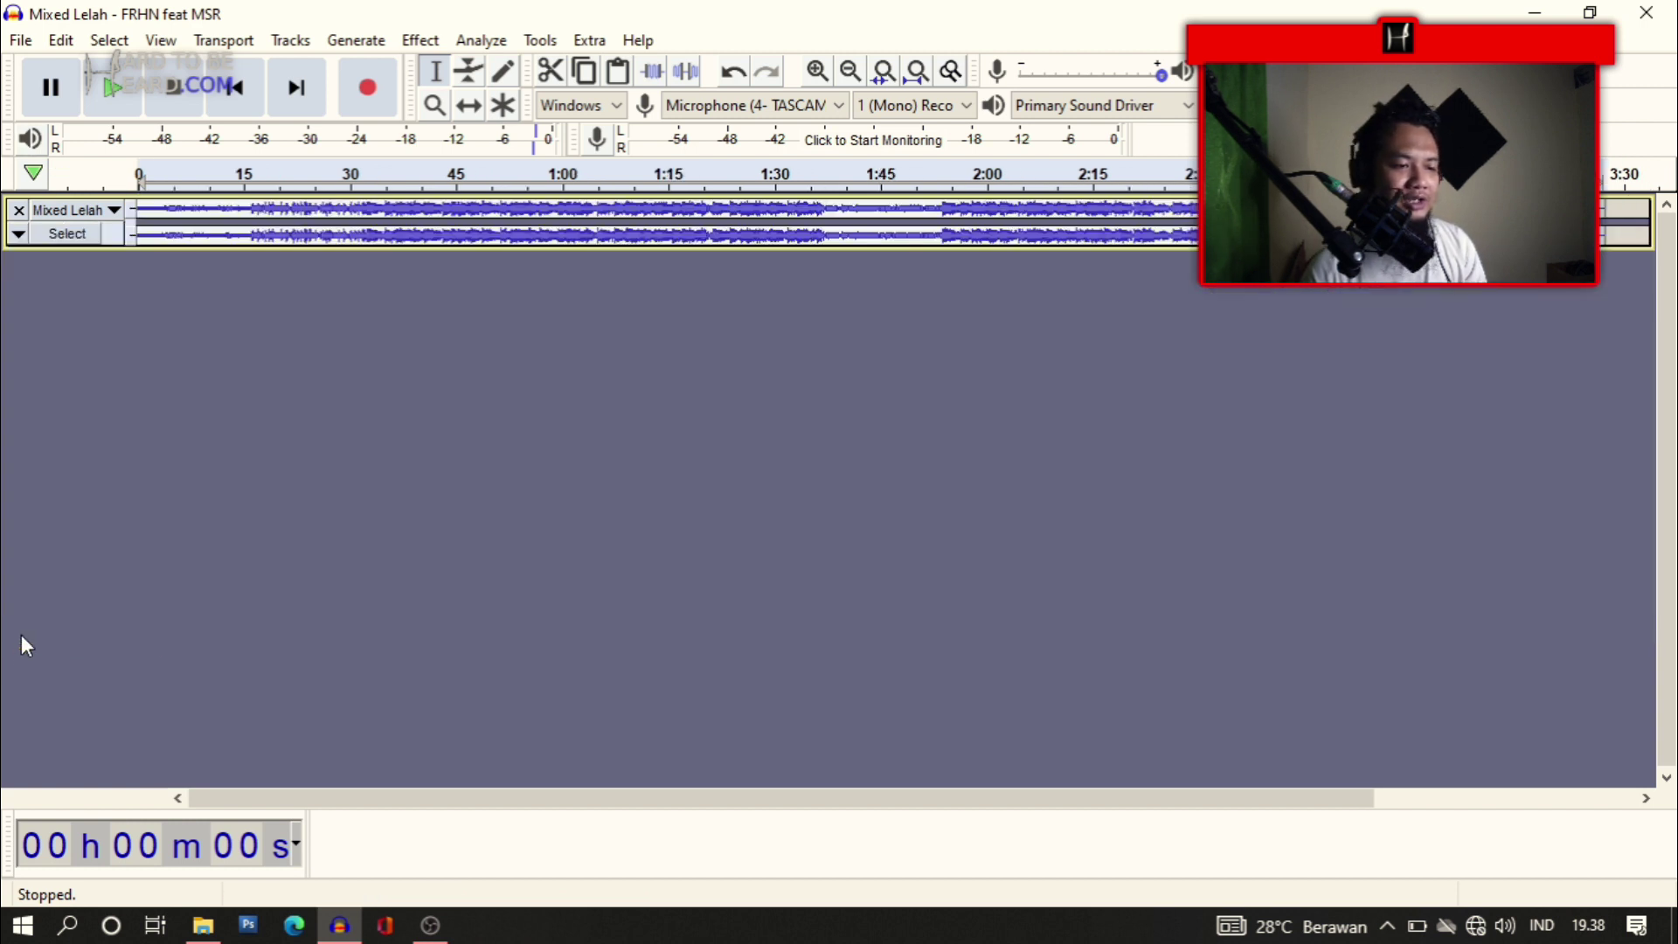
pyautogui.click(17, 640)
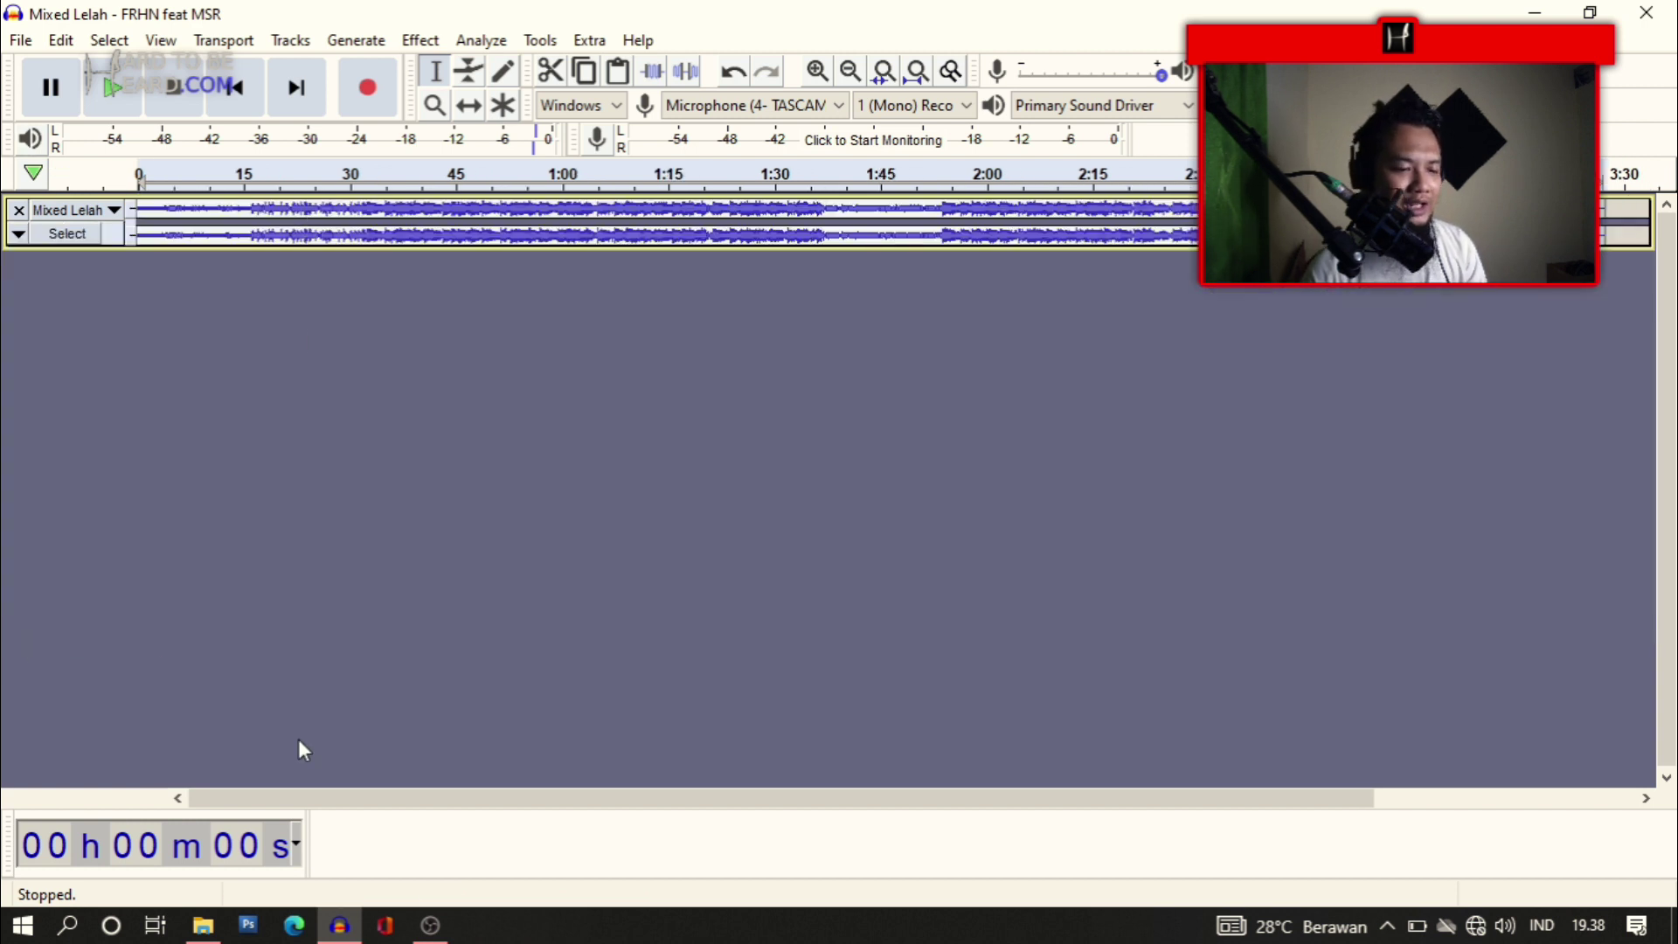
pyautogui.click(18, 233)
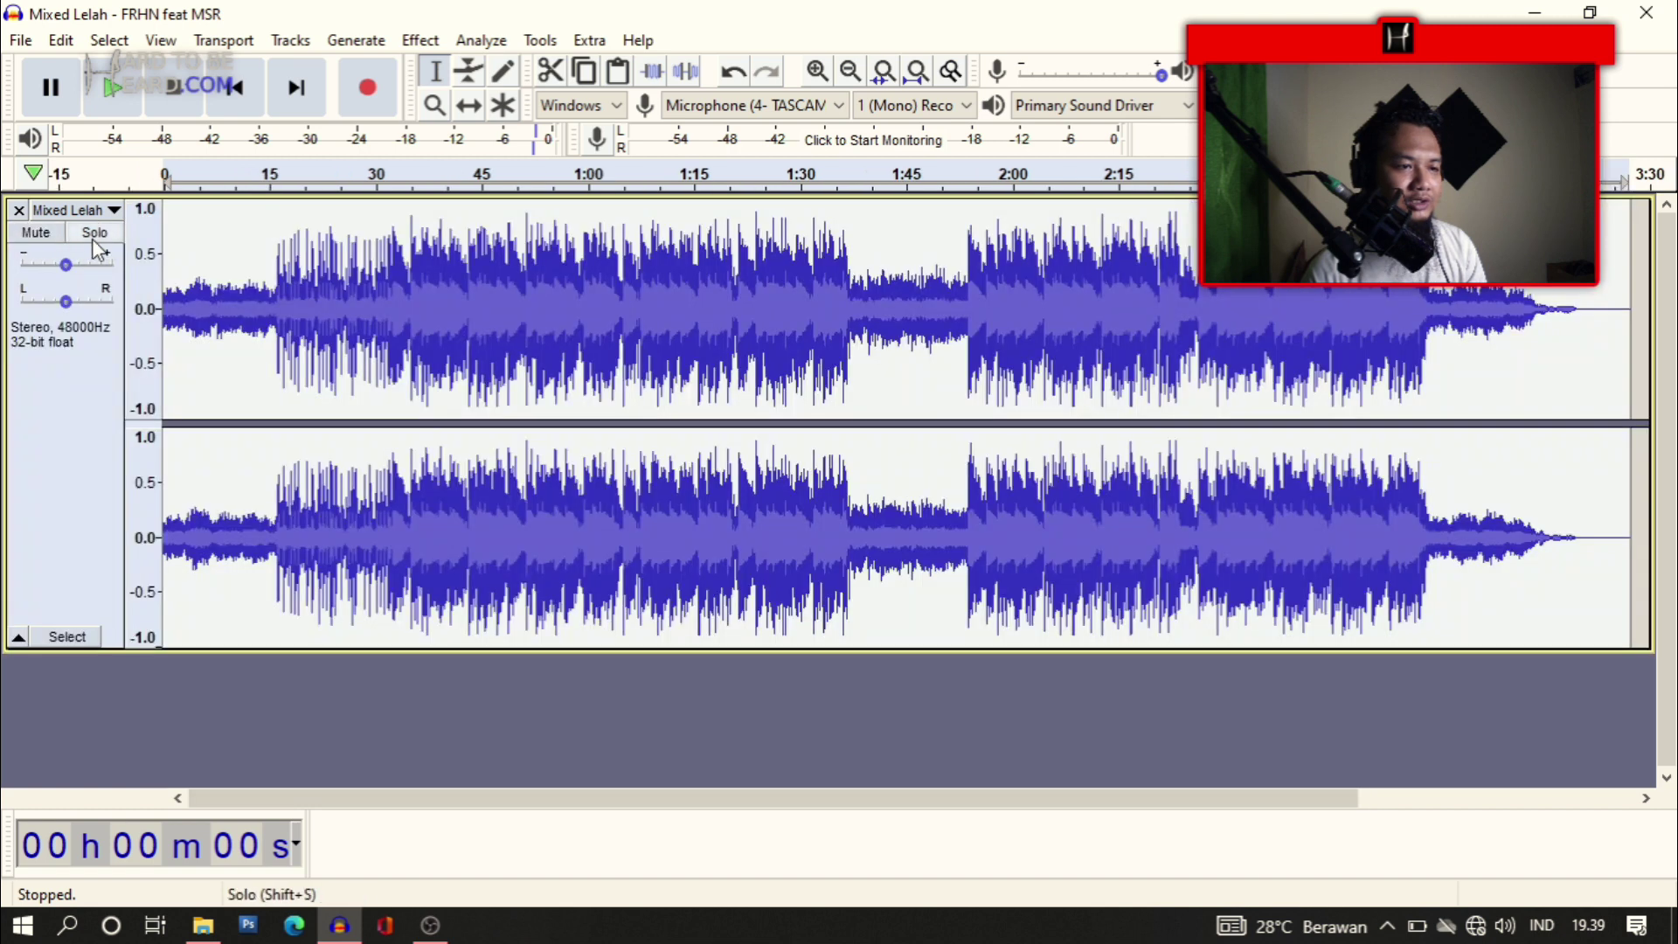
# Mute and collapse the mastered track, and import Mixed Lelah - FRHN feat MSR.wav from the file folder as a second track
pyautogui.click(35, 233)
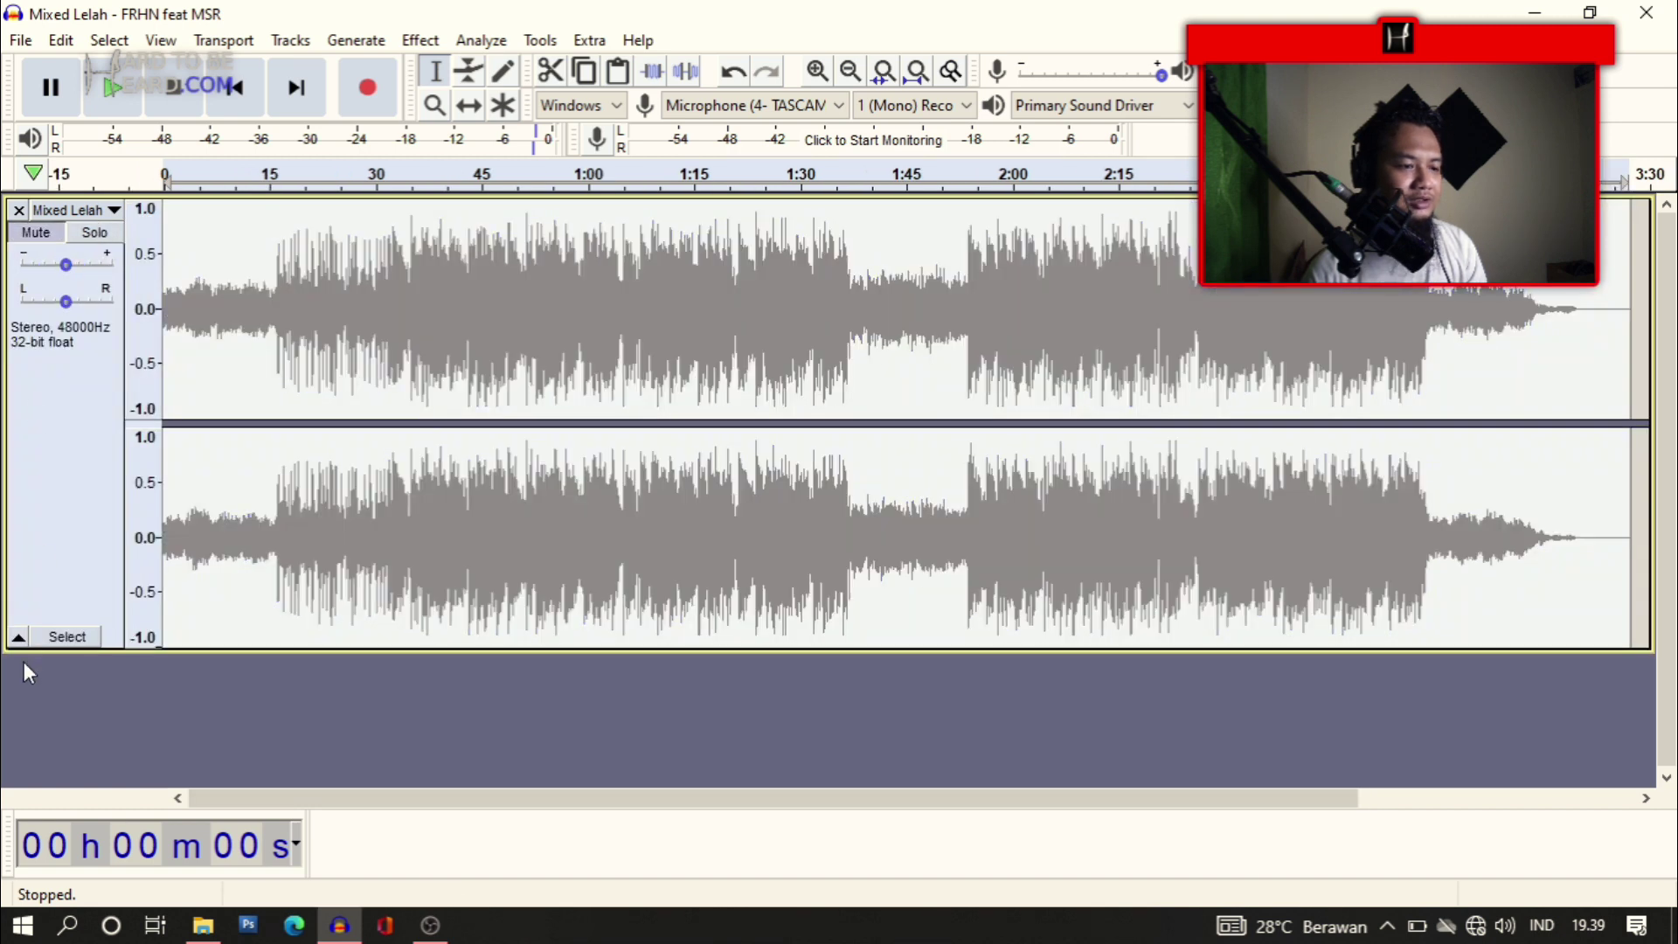
pyautogui.click(19, 638)
pyautogui.click(203, 926)
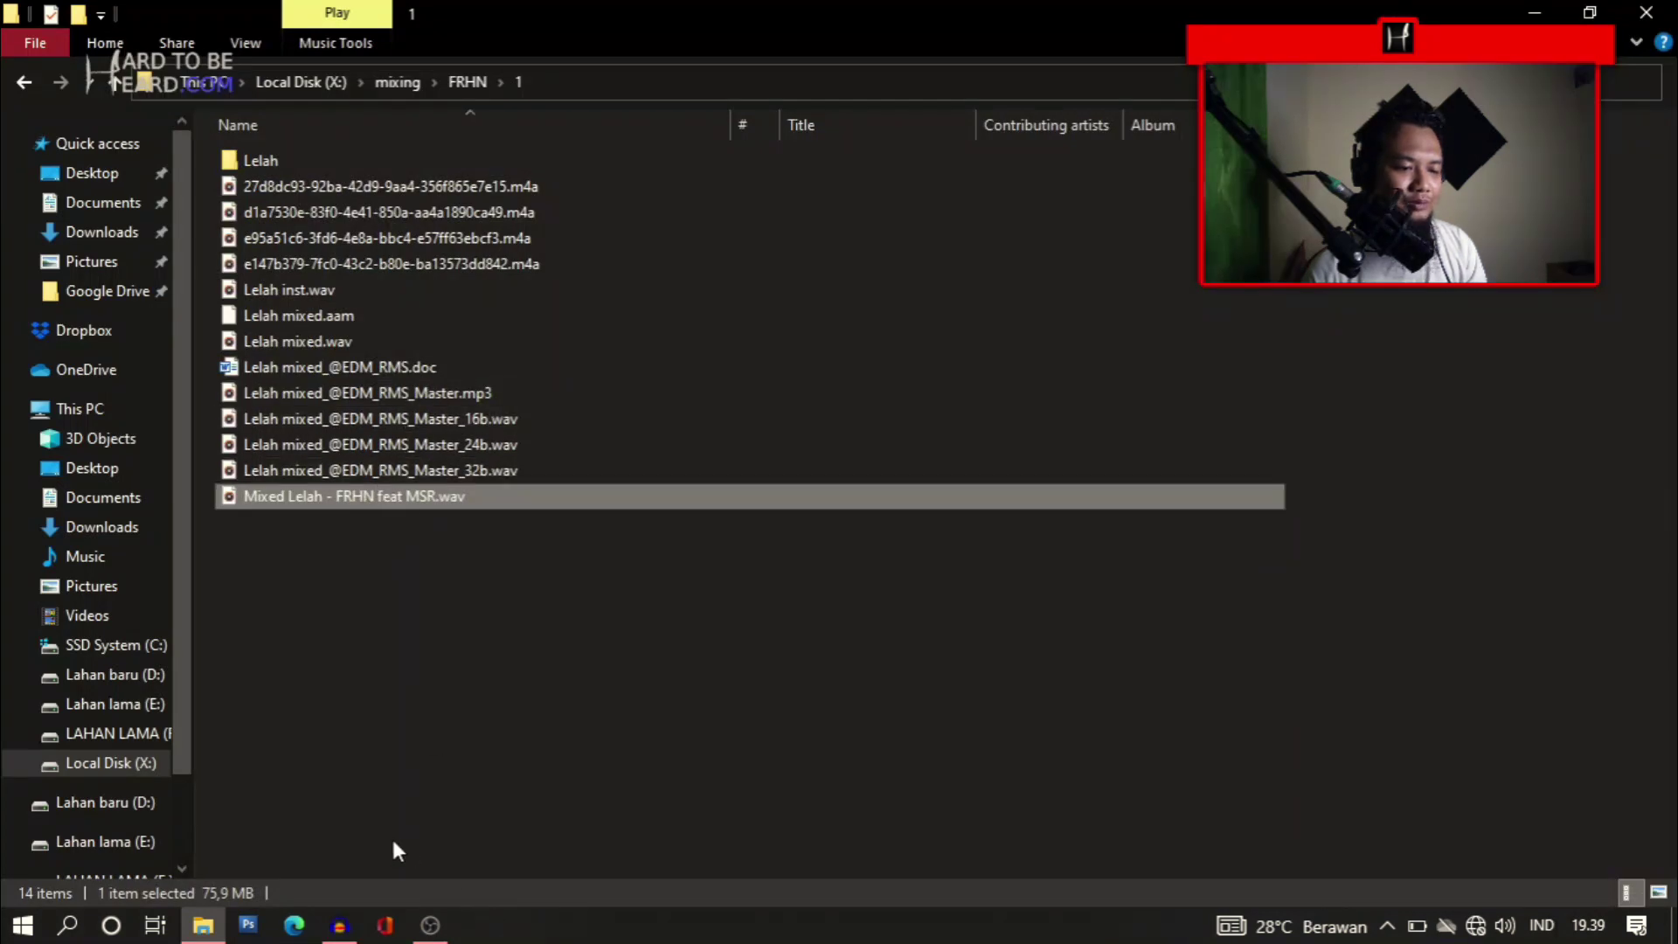
pyautogui.moveTo(343, 499); pyautogui.dragTo(406, 486)
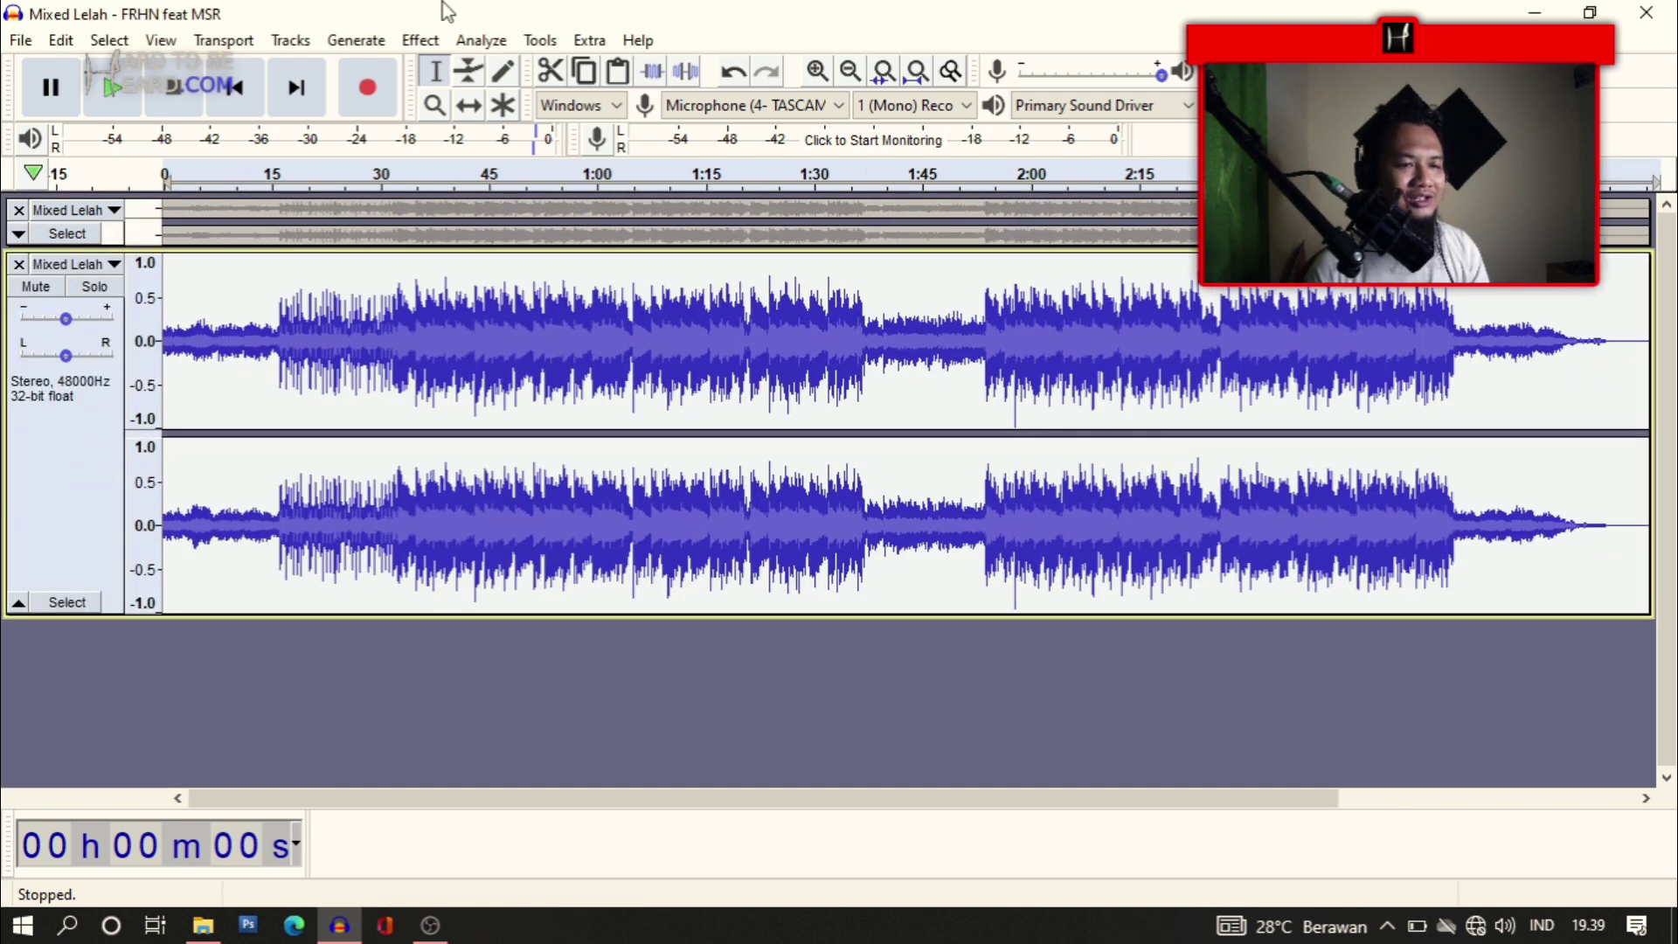
# Look over the DD Channel effect's gate, compressor, EQ and limiter sections, and close it without applying it
pyautogui.click(427, 42)
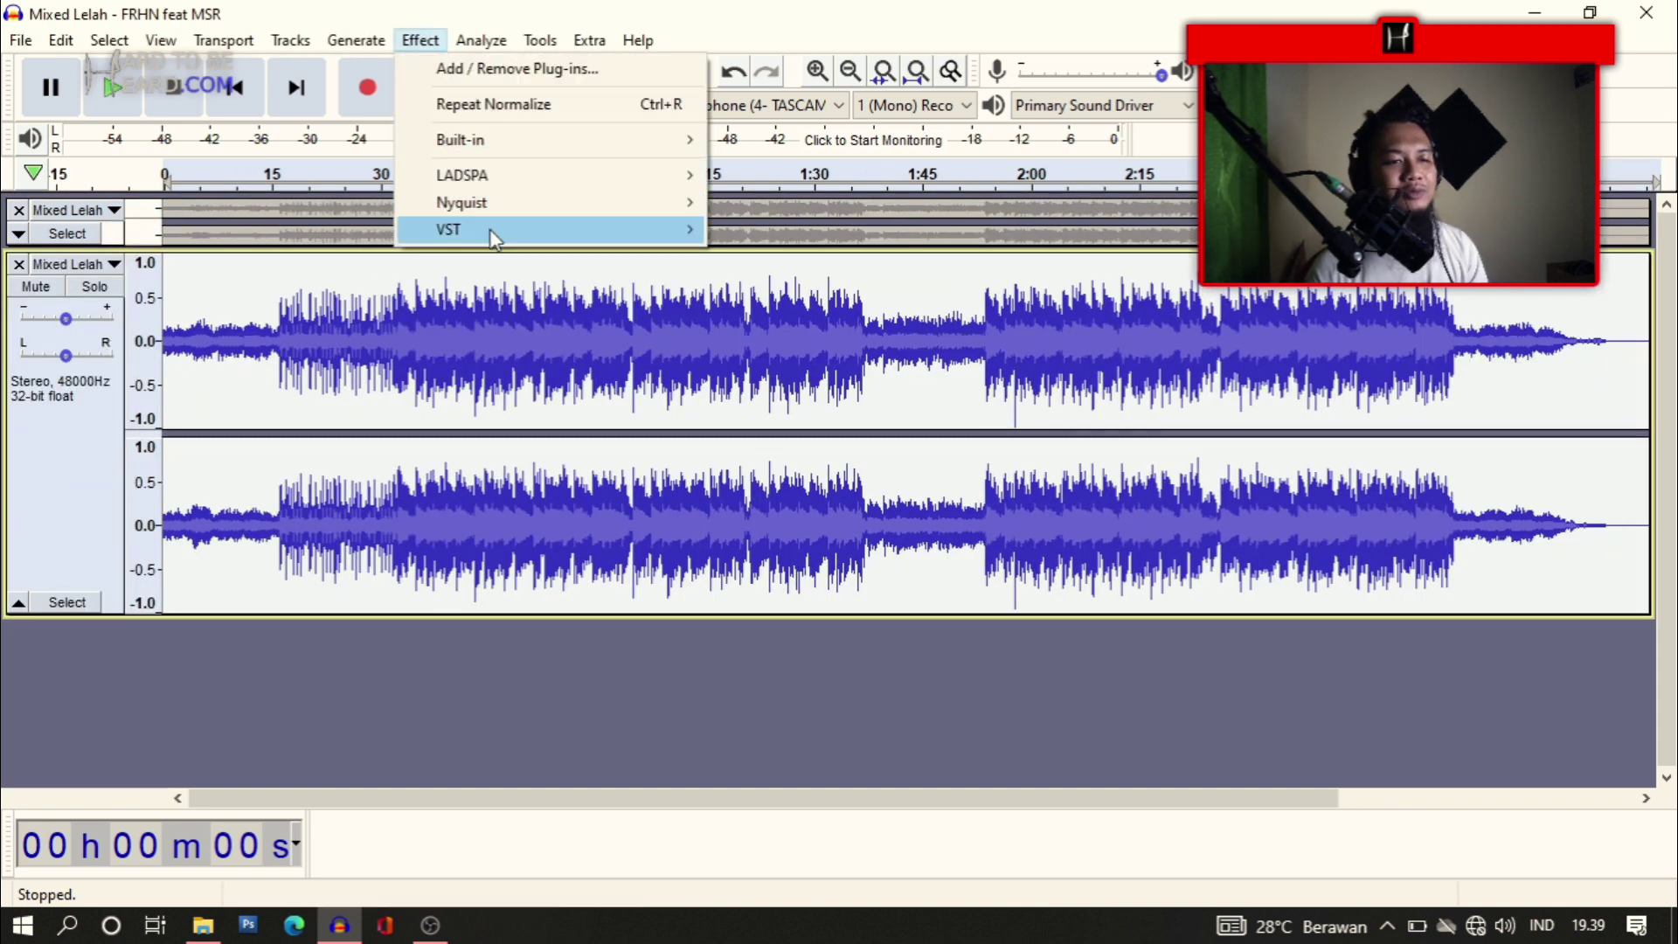
pyautogui.moveTo(494, 236)
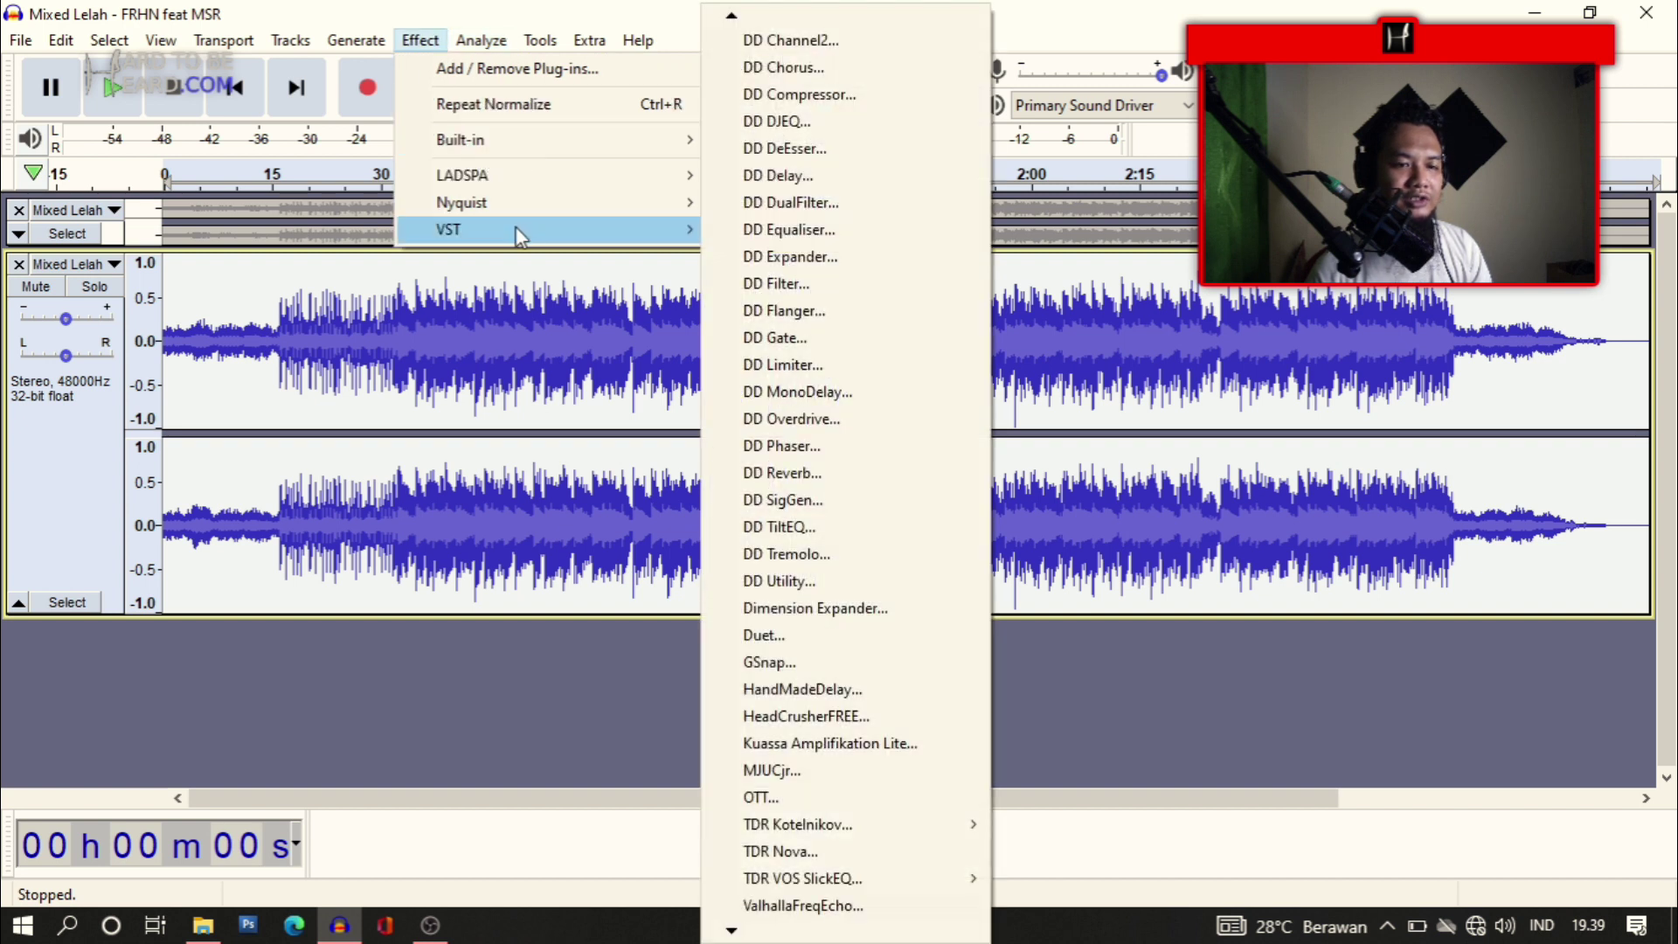
pyautogui.moveTo(737, 21)
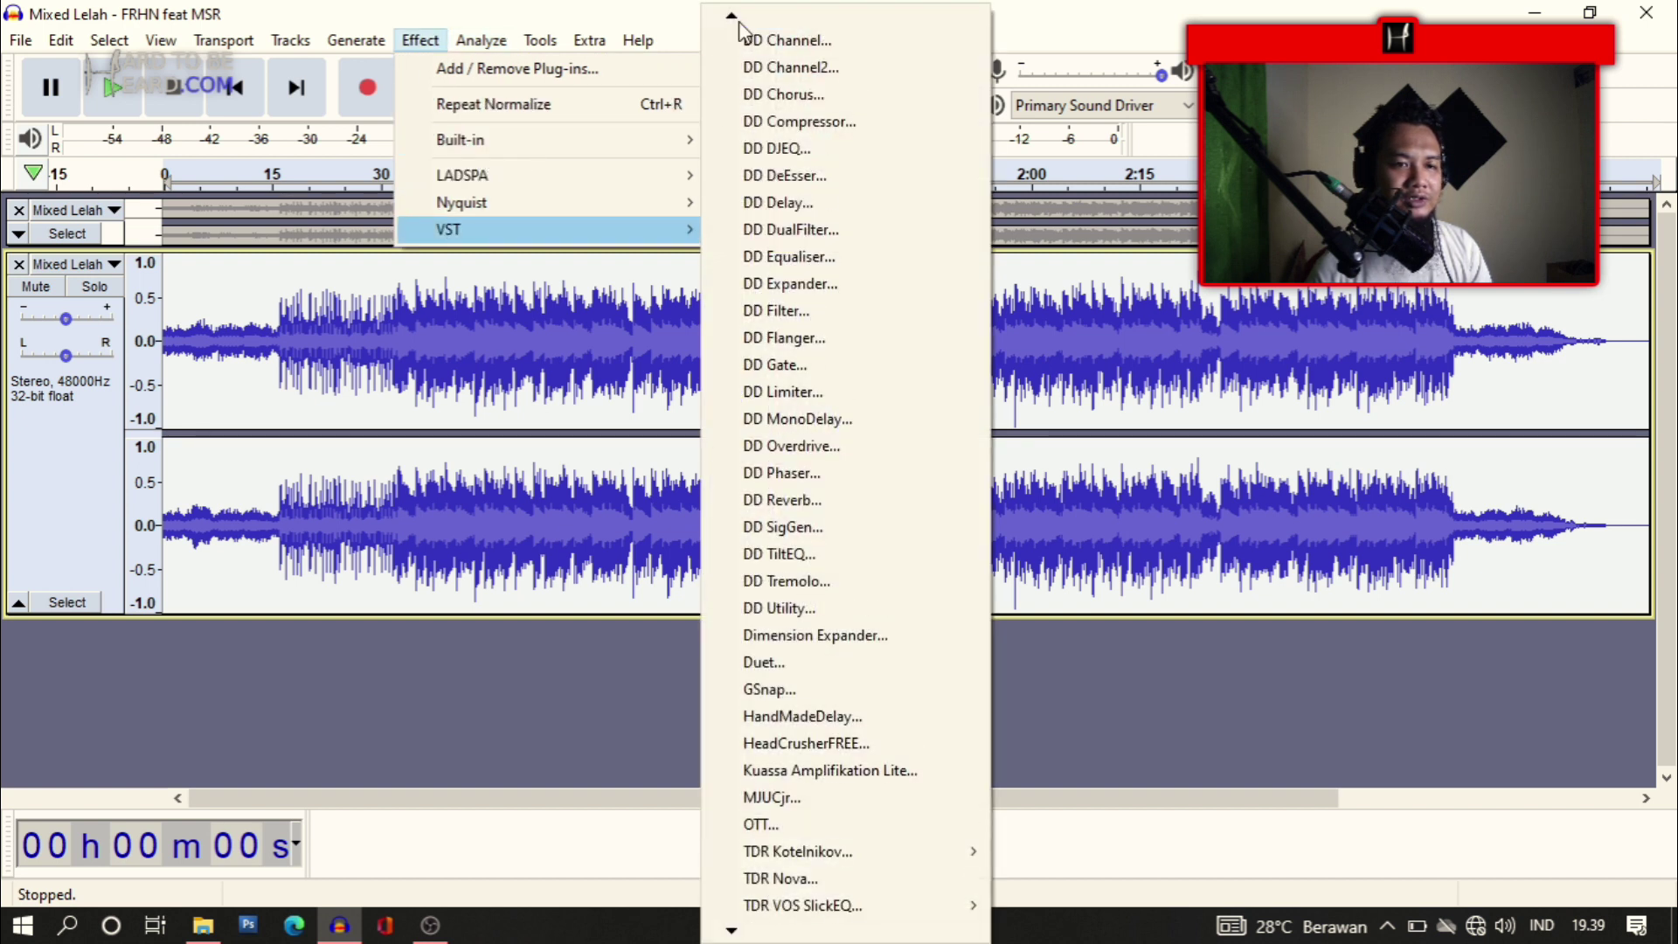
pyautogui.click(796, 44)
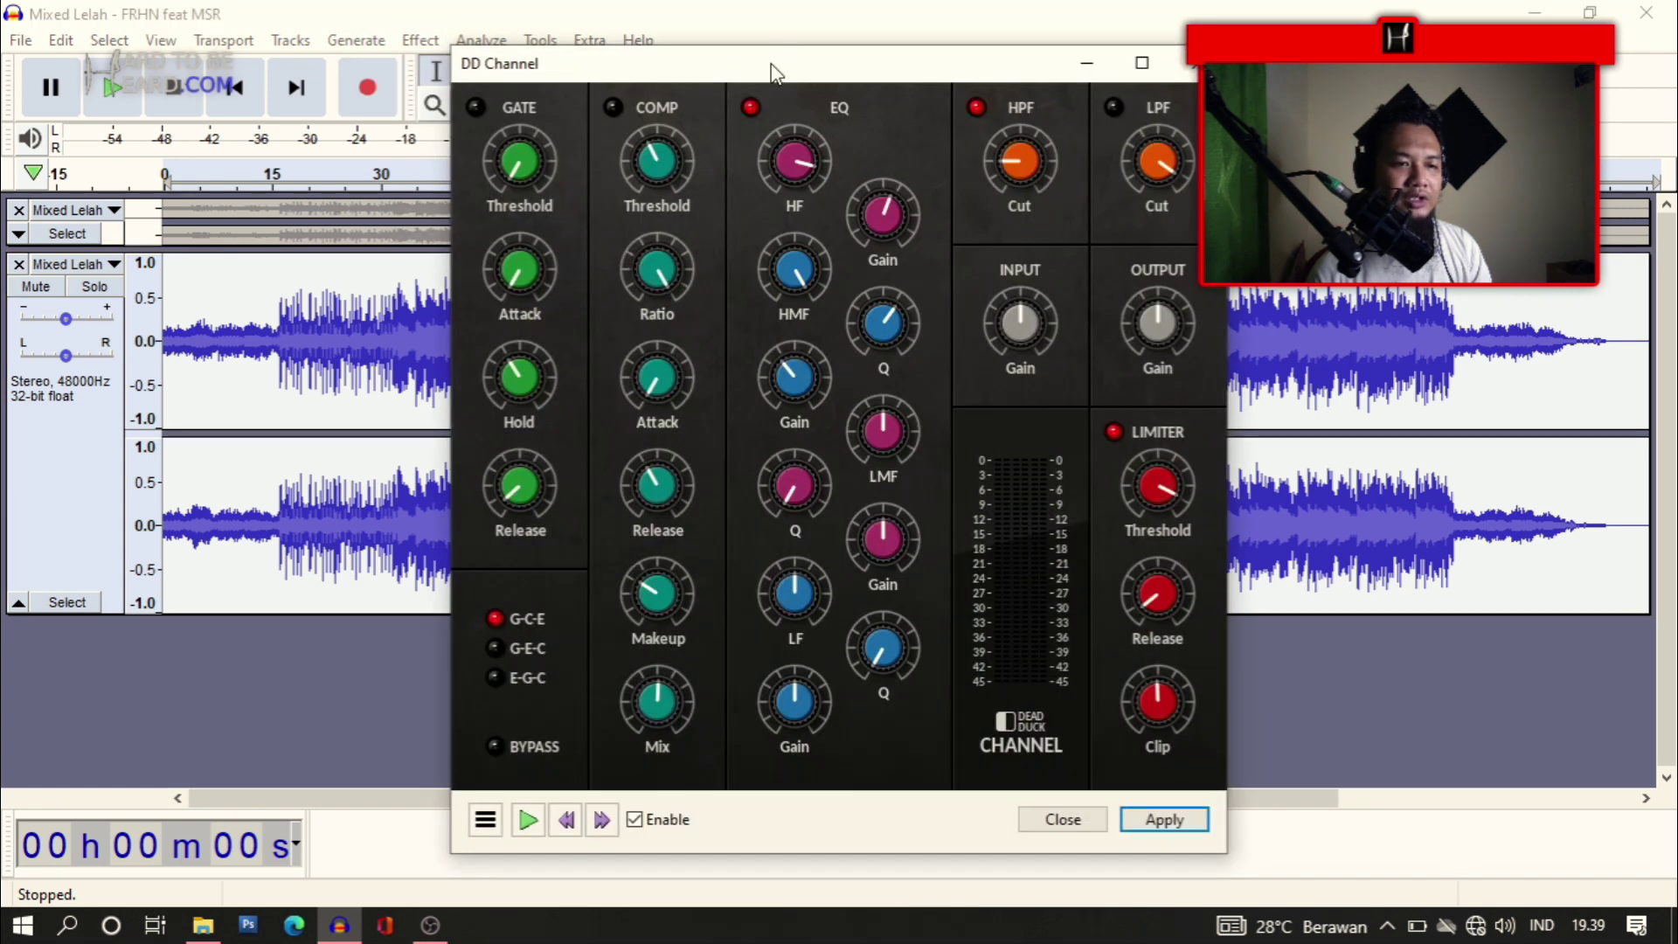
pyautogui.moveTo(771, 63); pyautogui.dragTo(745, 45)
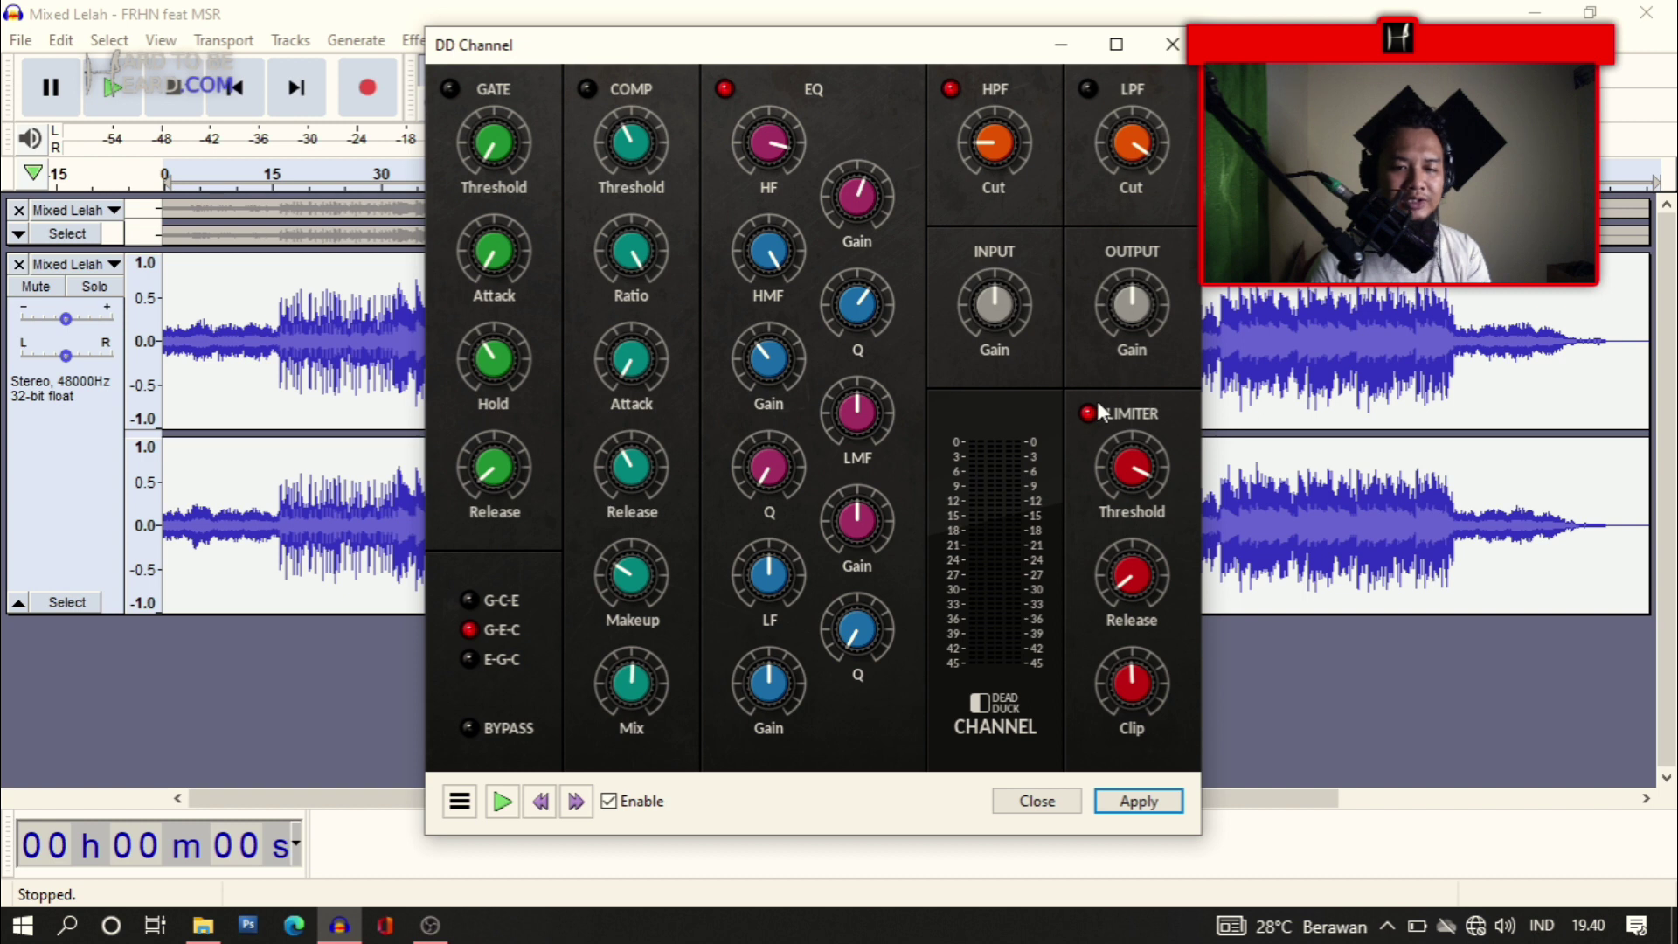
pyautogui.click(1168, 47)
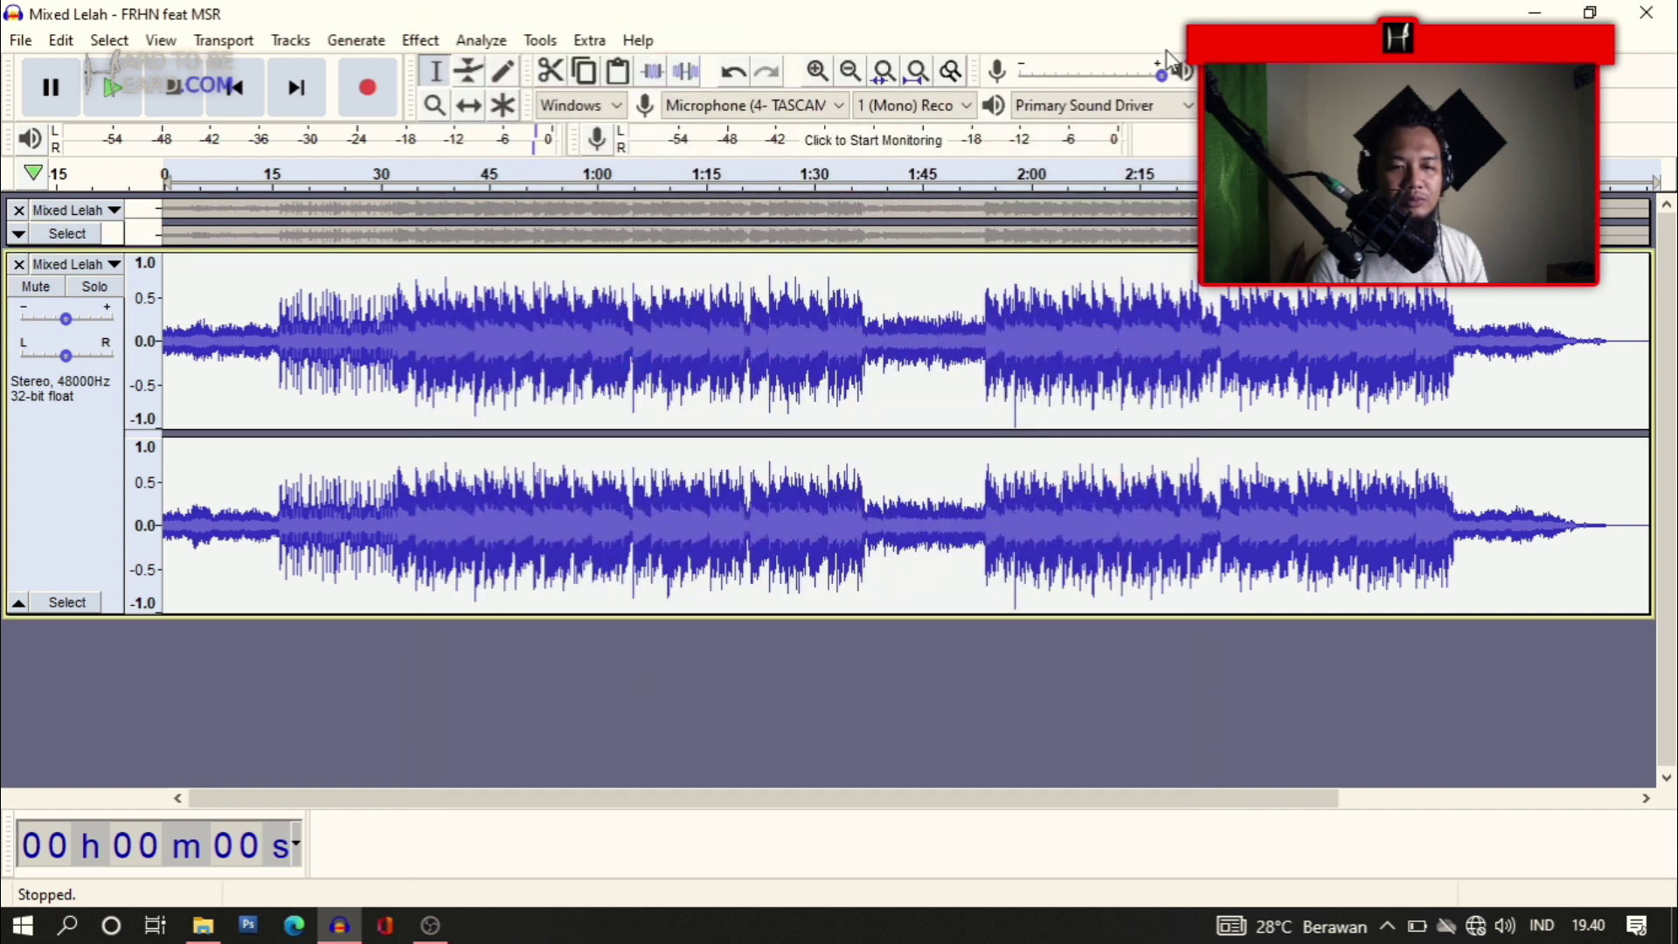
# Open the CS12-M effect on the newly imported track and preview the song from about 0:18
pyautogui.click(432, 44)
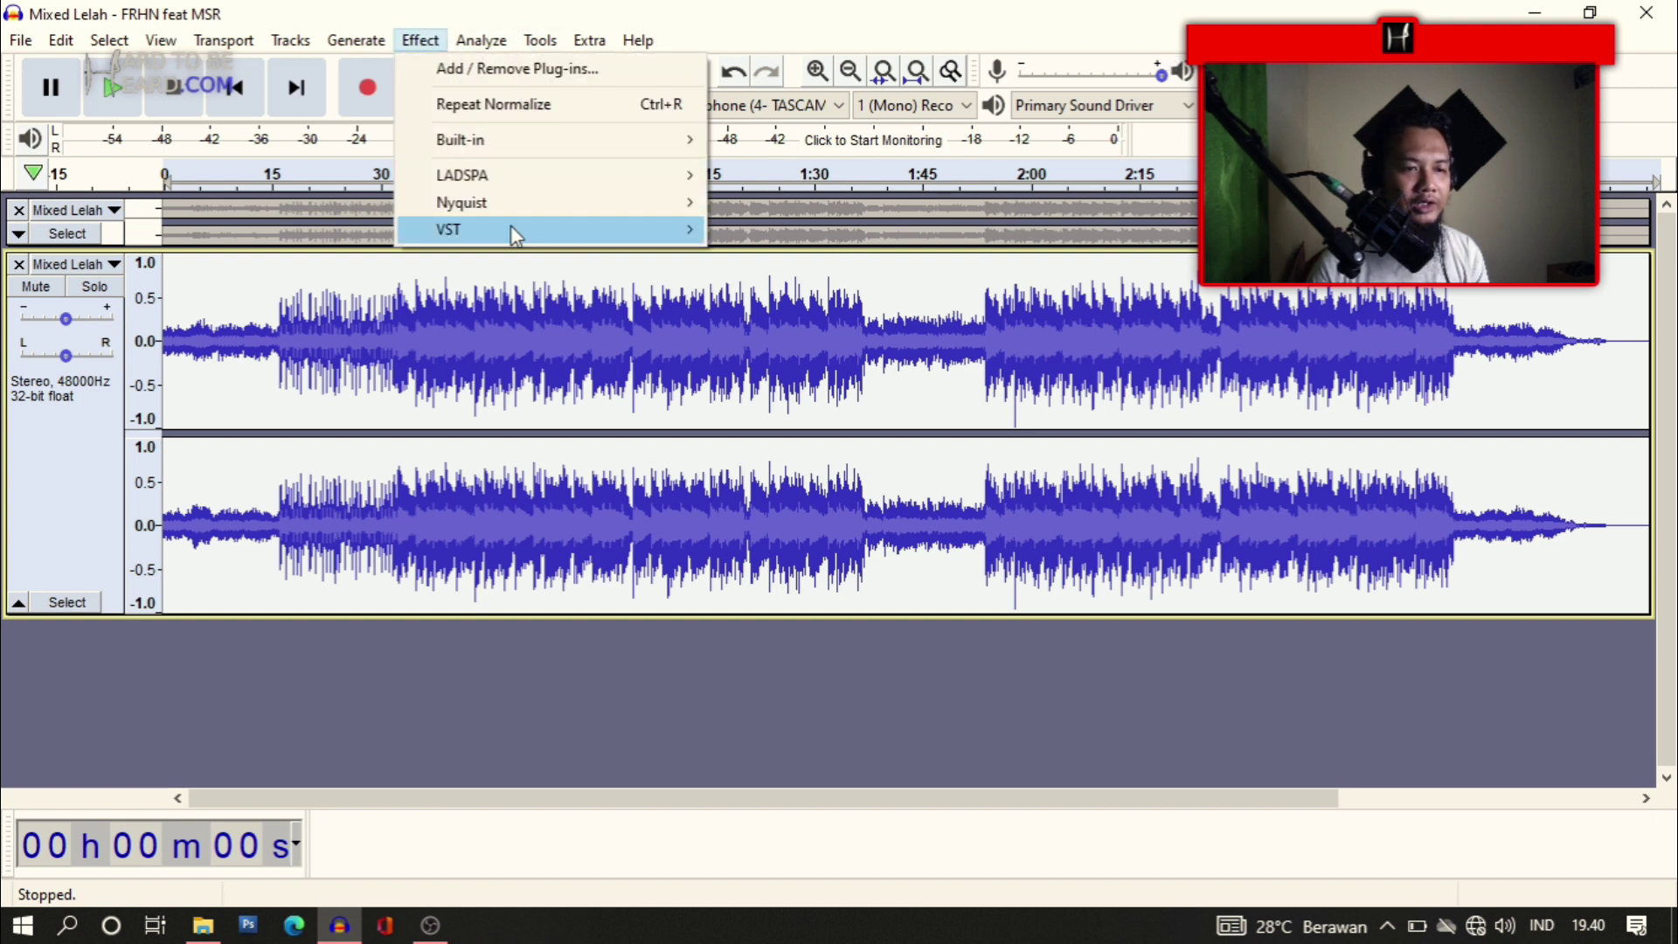
pyautogui.moveTo(510, 224)
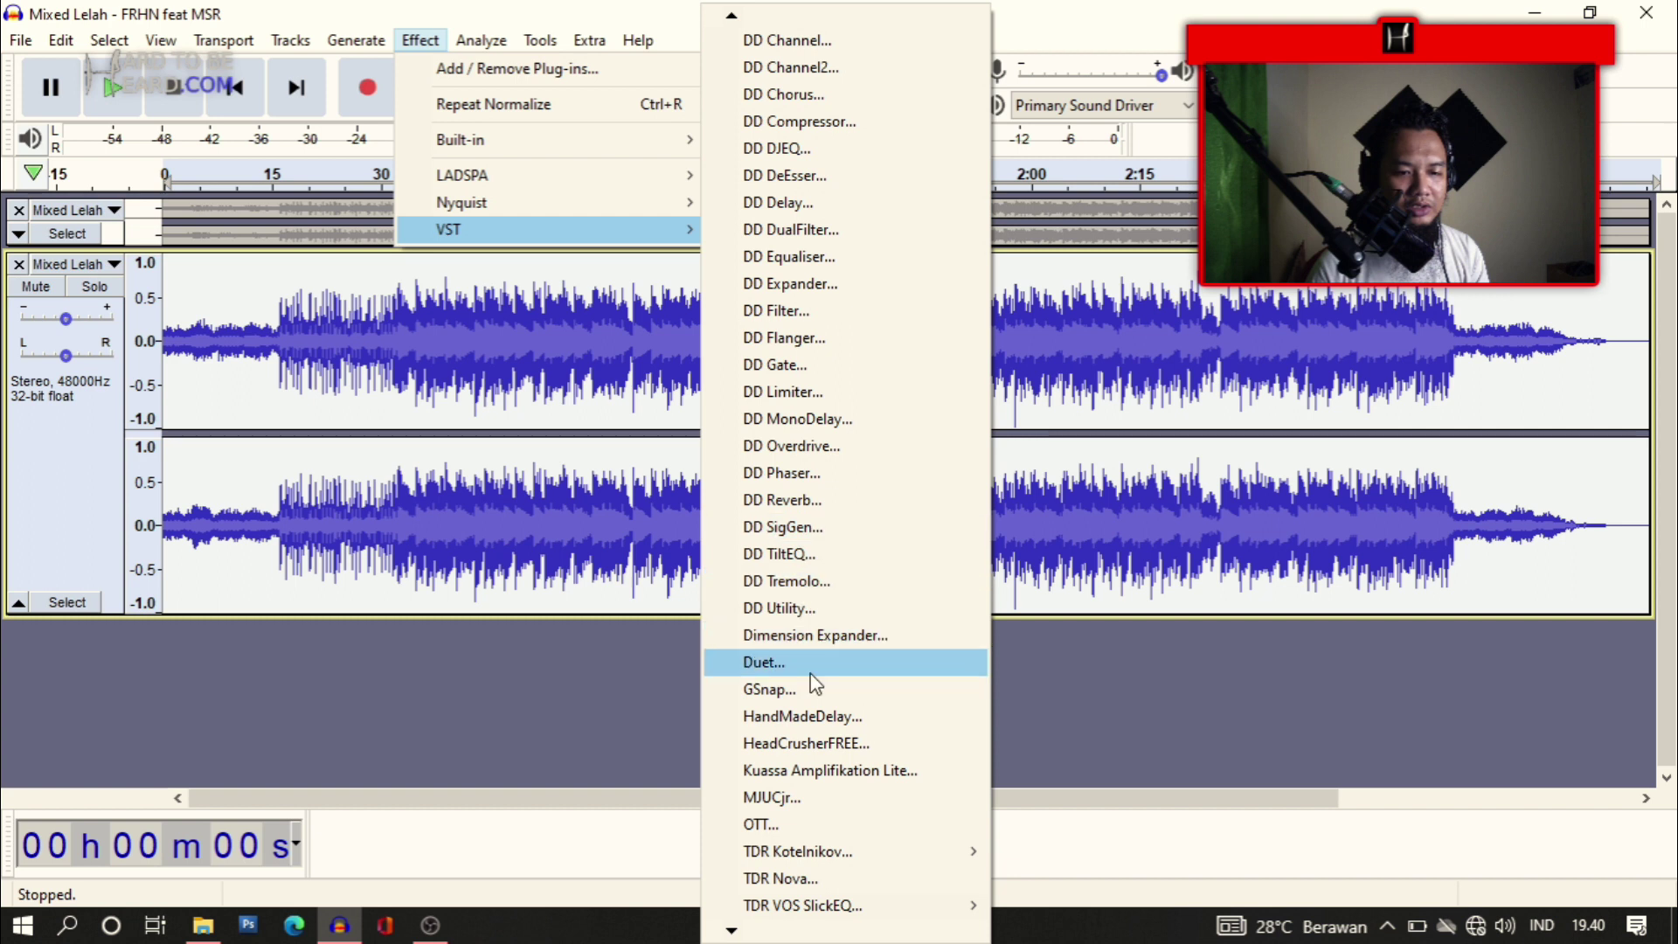
pyautogui.moveTo(747, 19)
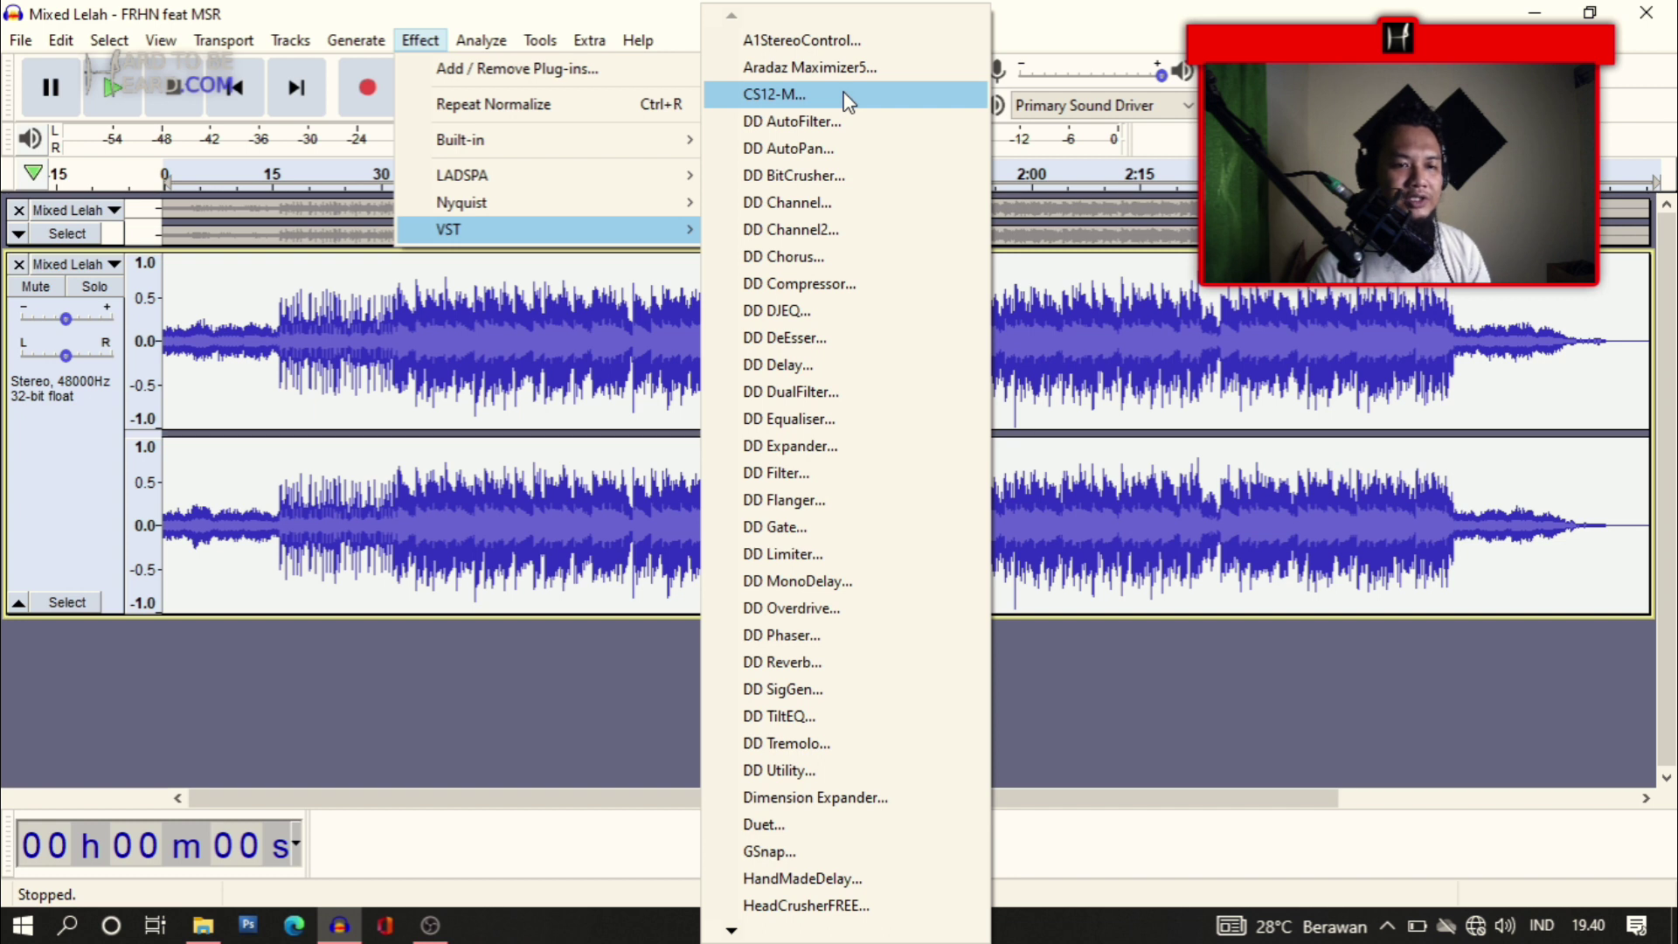
pyautogui.click(845, 94)
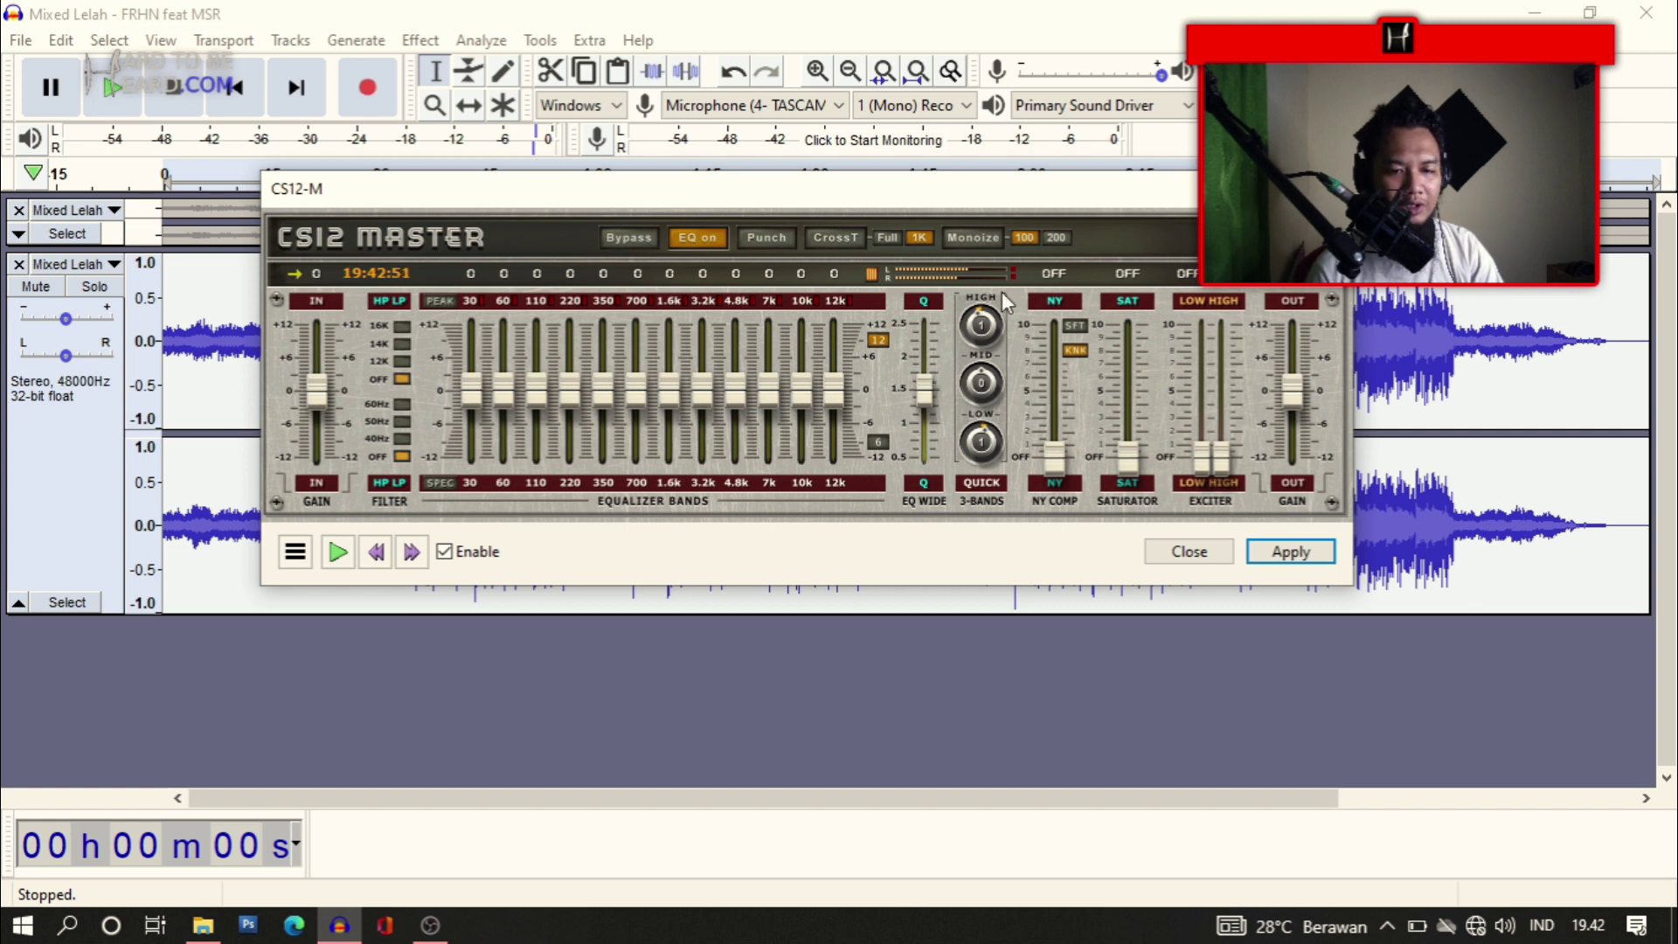
pyautogui.moveTo(982, 327); pyautogui.dragTo(981, 339)
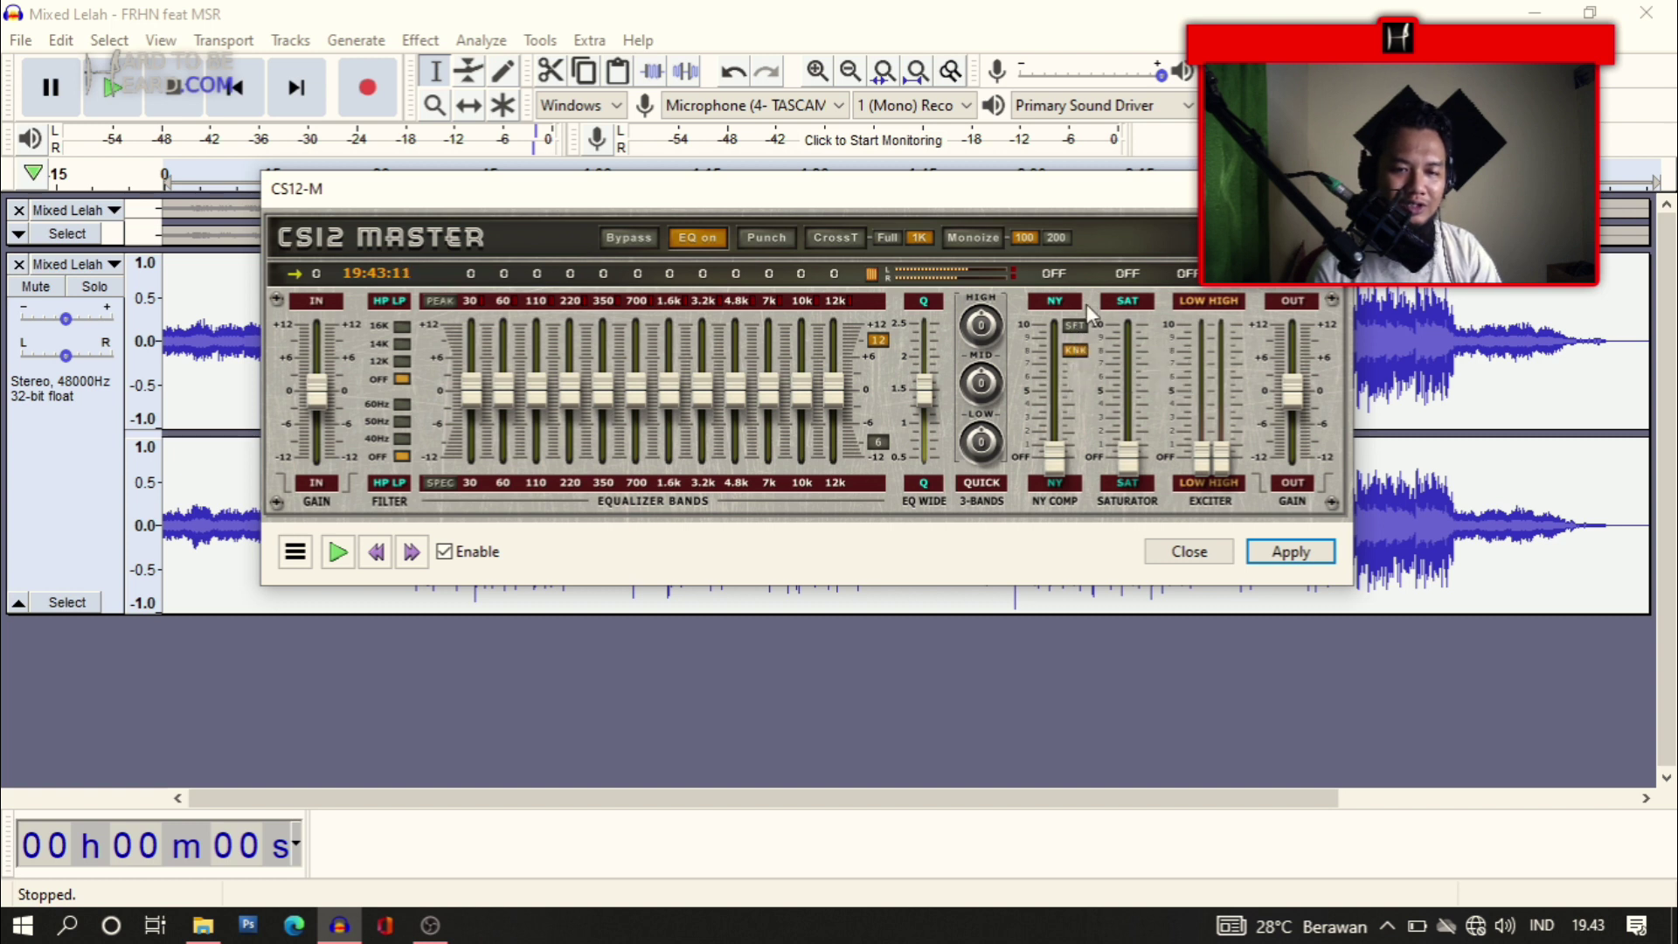
pyautogui.moveTo(1009, 200); pyautogui.dragTo(848, 316)
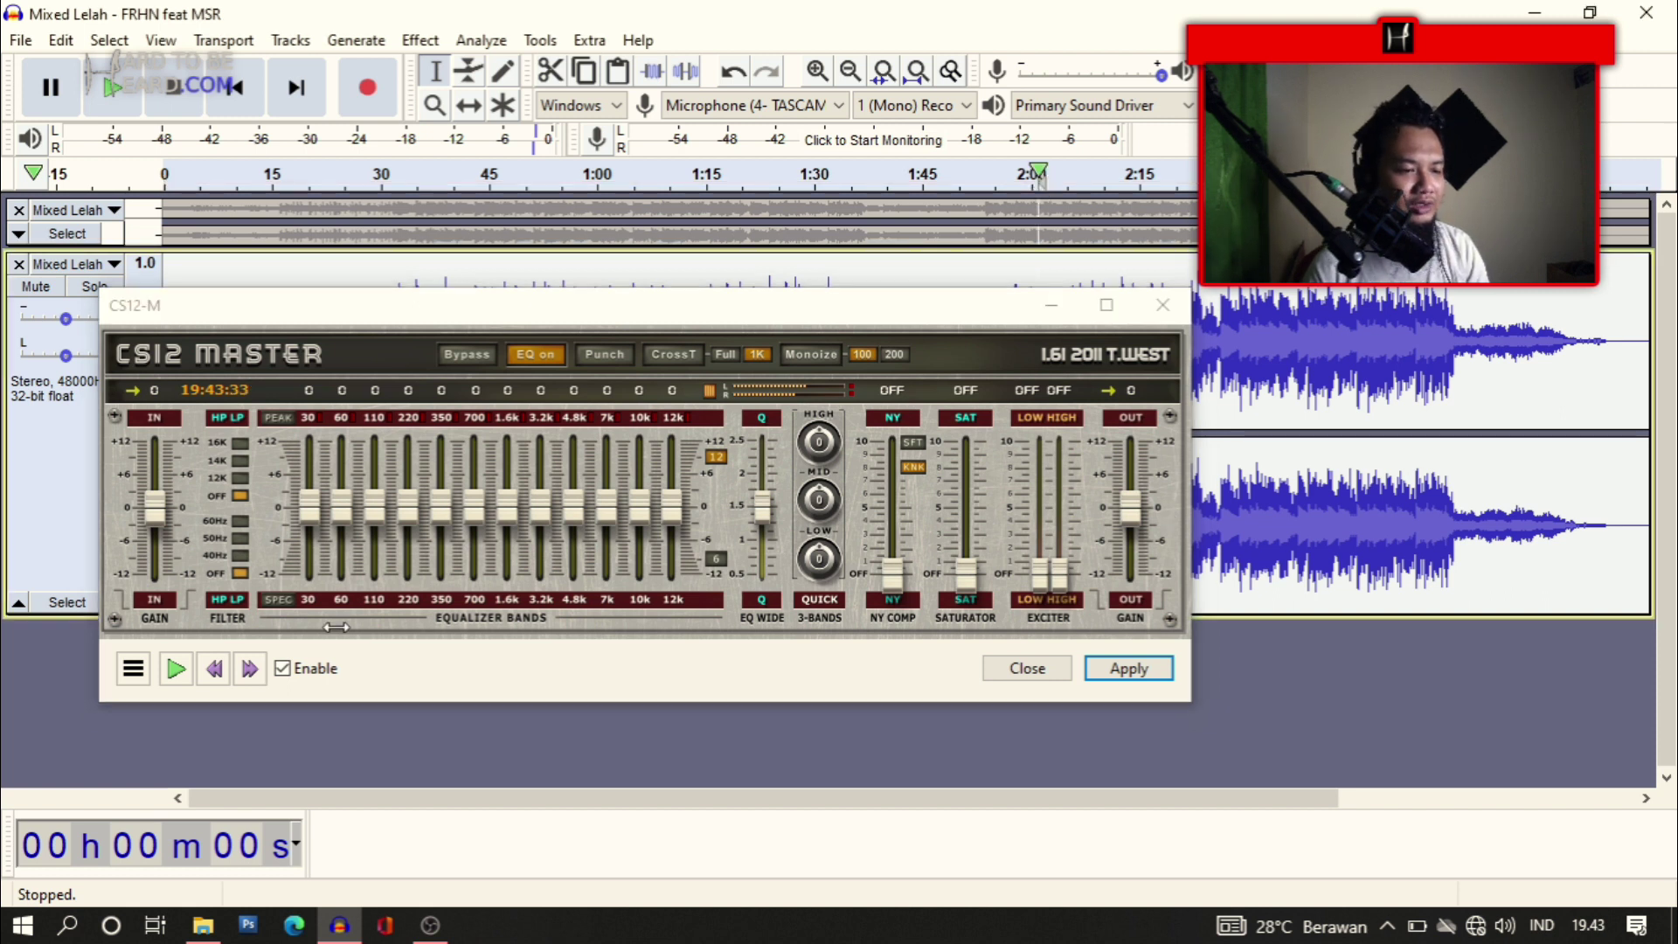
pyautogui.click(173, 669)
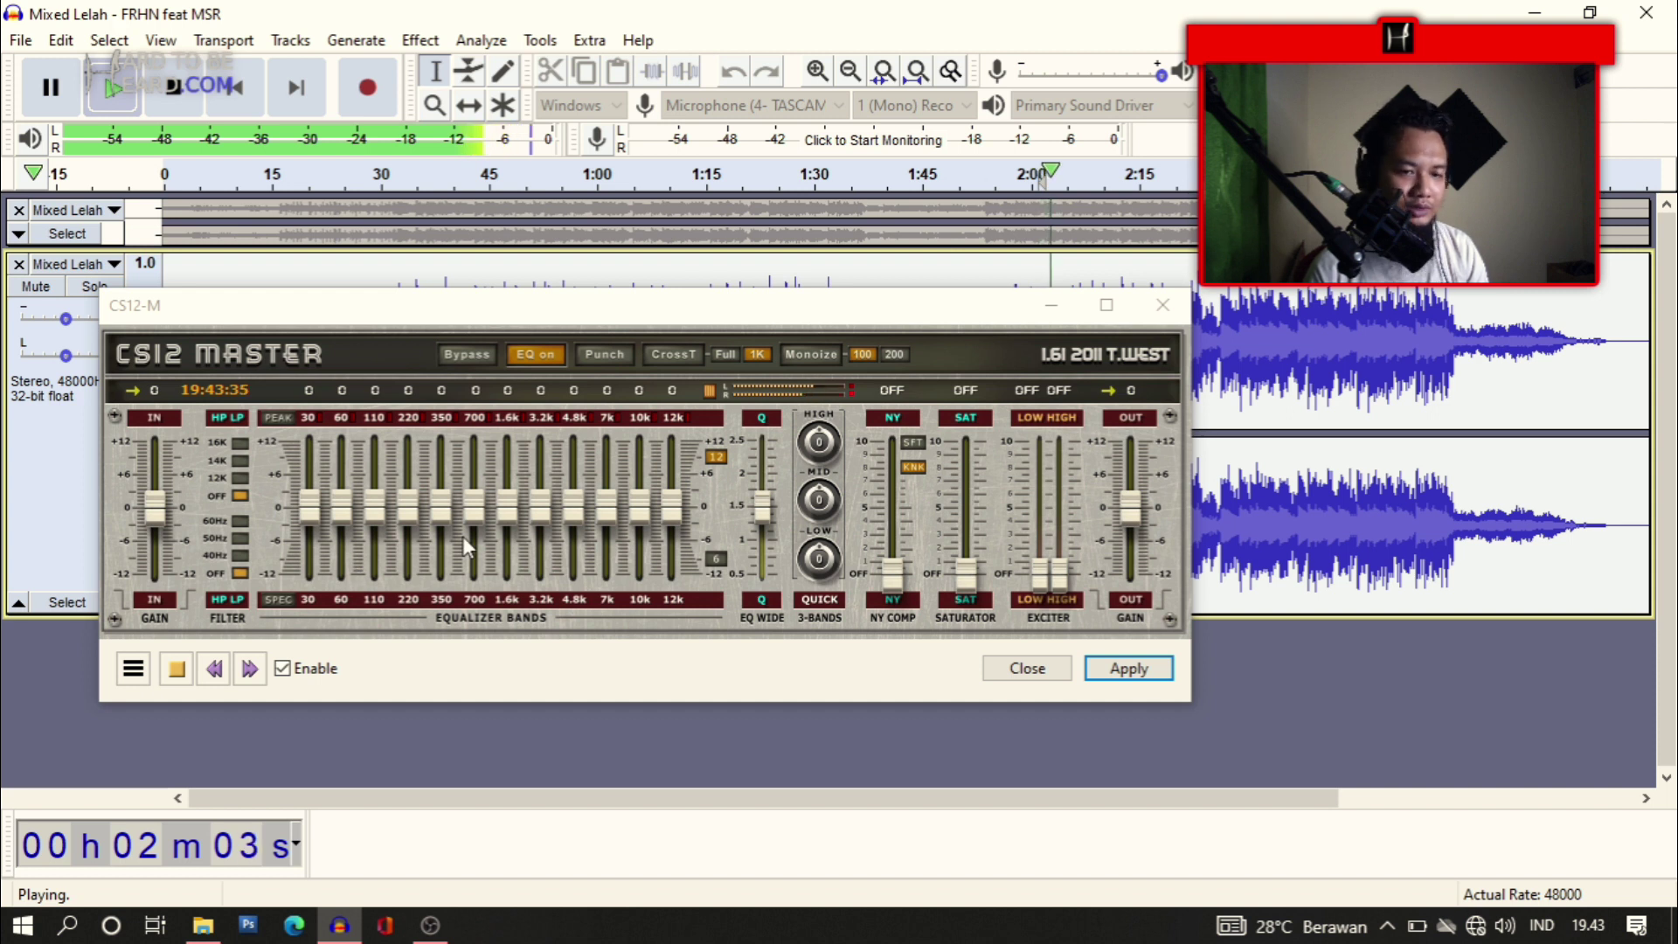
pyautogui.click(296, 175)
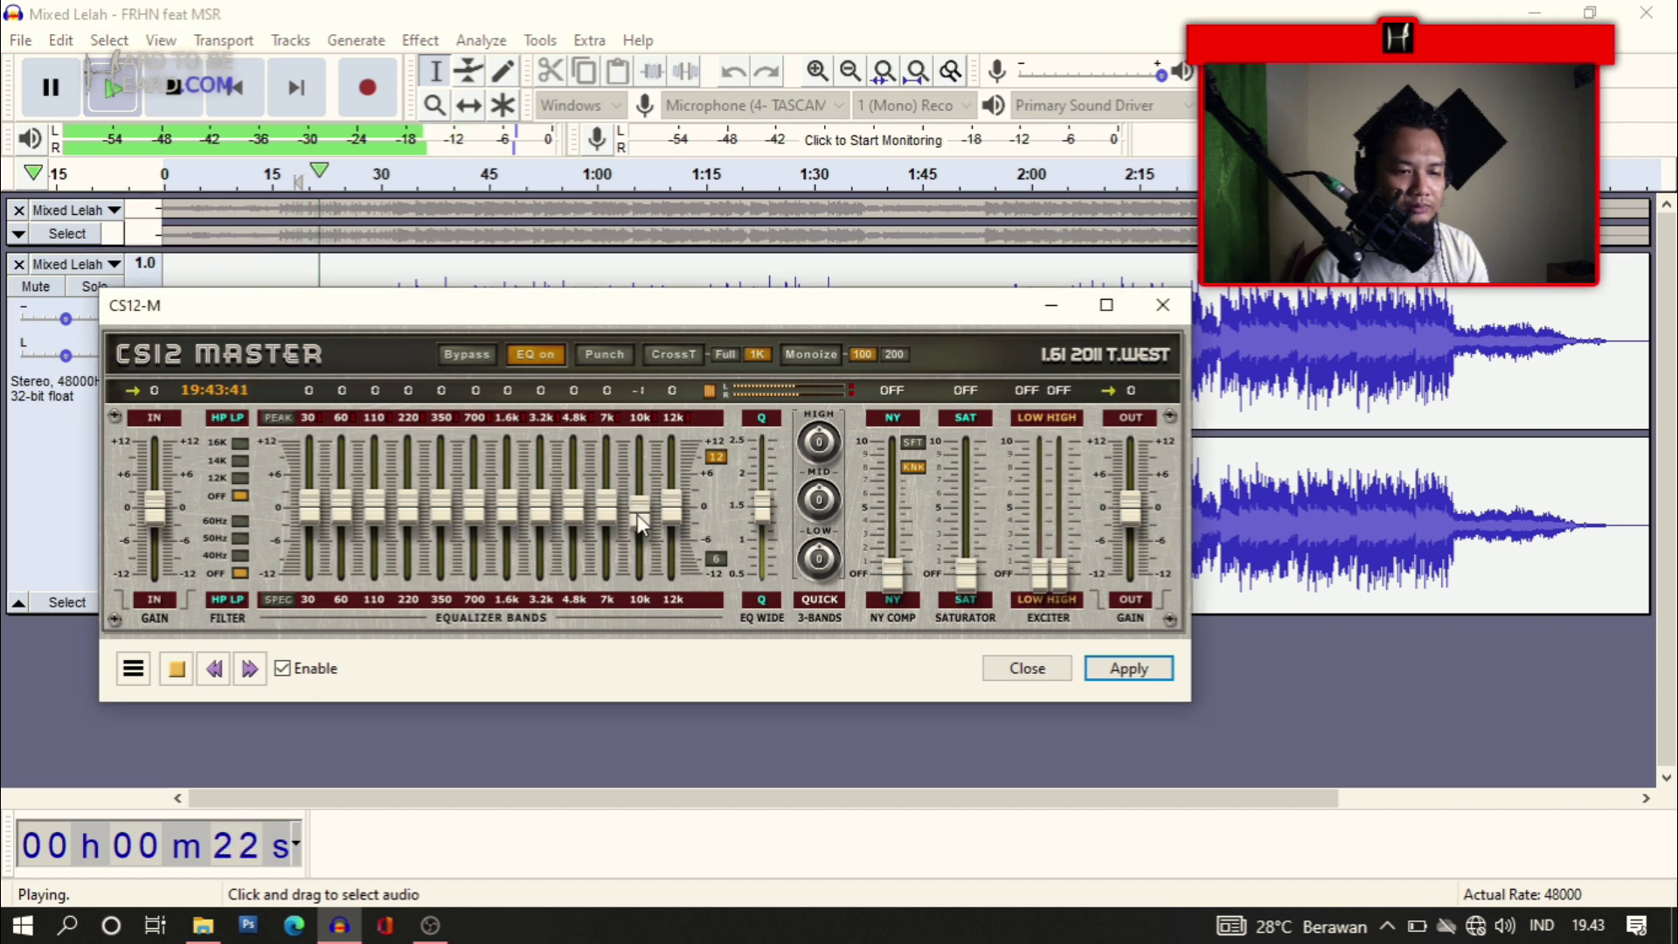
# Set the CS12-M equalizer's 10k band to -2 and slightly adjust the low and high 3-band knobs
pyautogui.moveTo(639, 518); pyautogui.dragTo(639, 528)
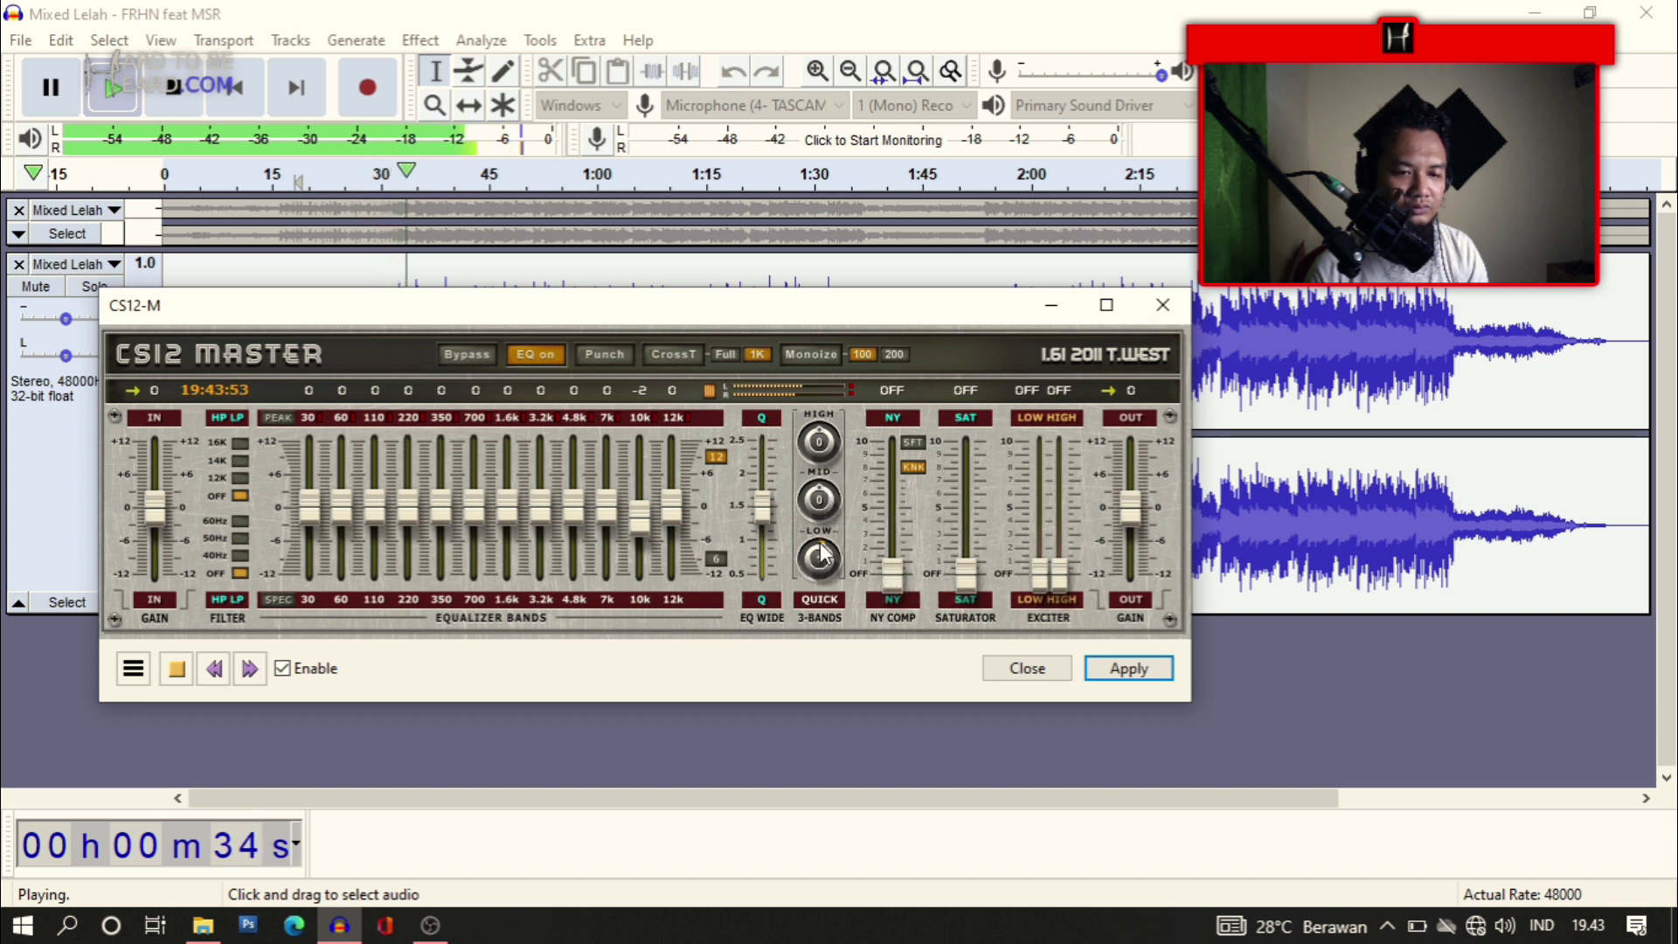
pyautogui.moveTo(824, 552); pyautogui.dragTo(815, 579)
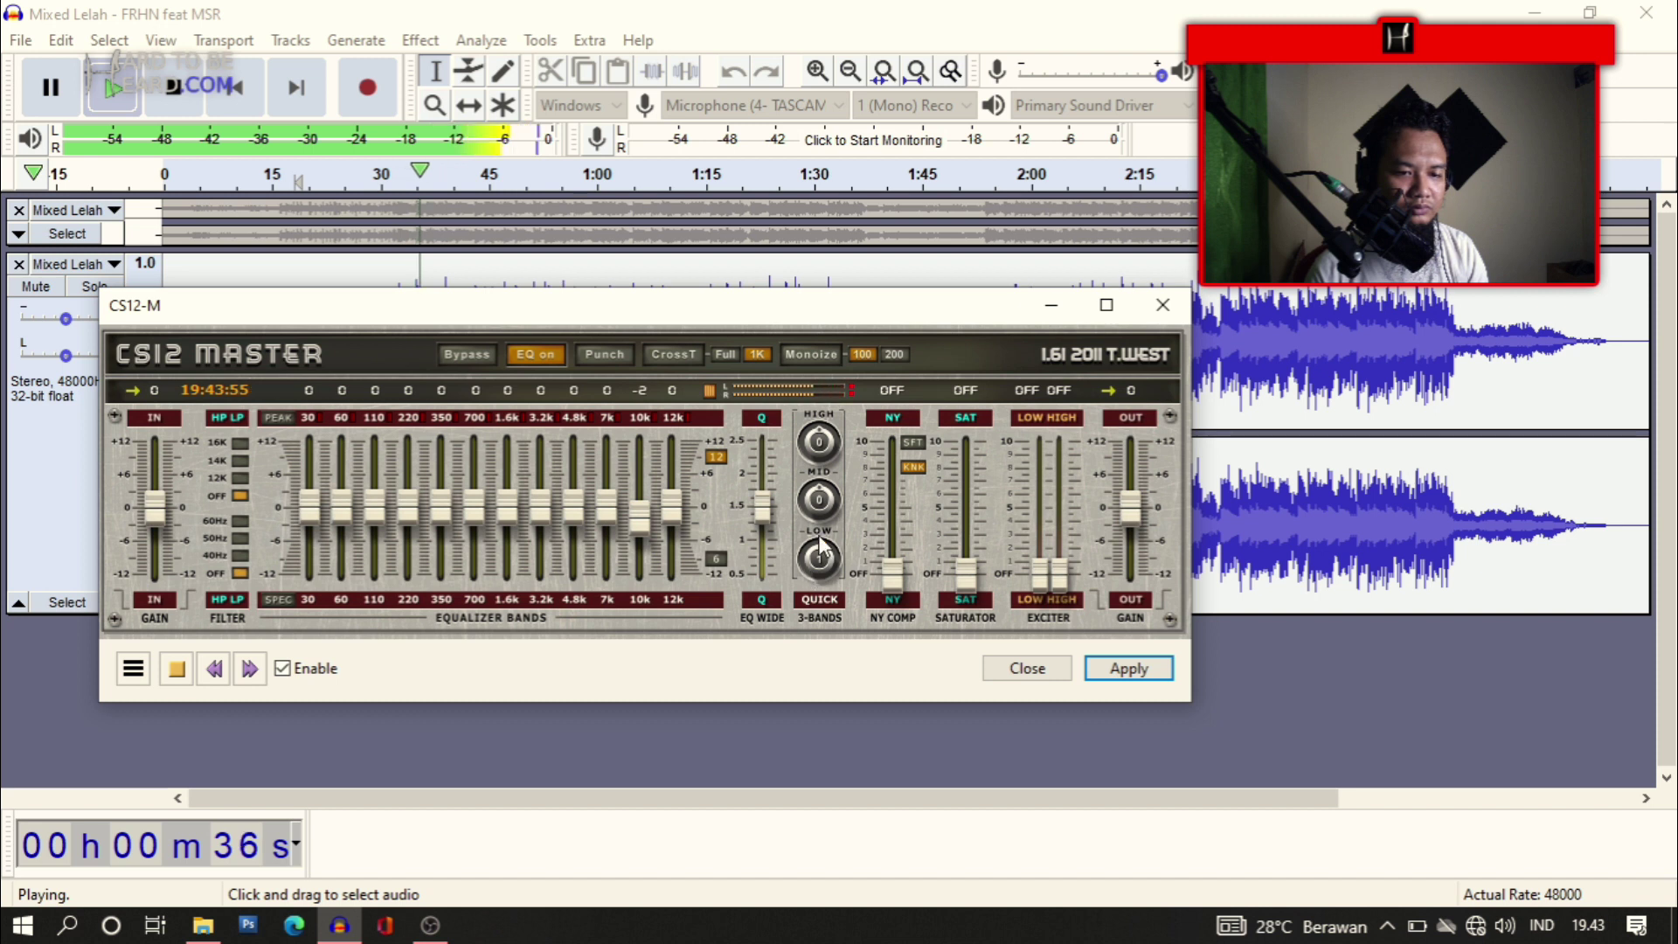
pyautogui.moveTo(828, 465); pyautogui.dragTo(820, 460)
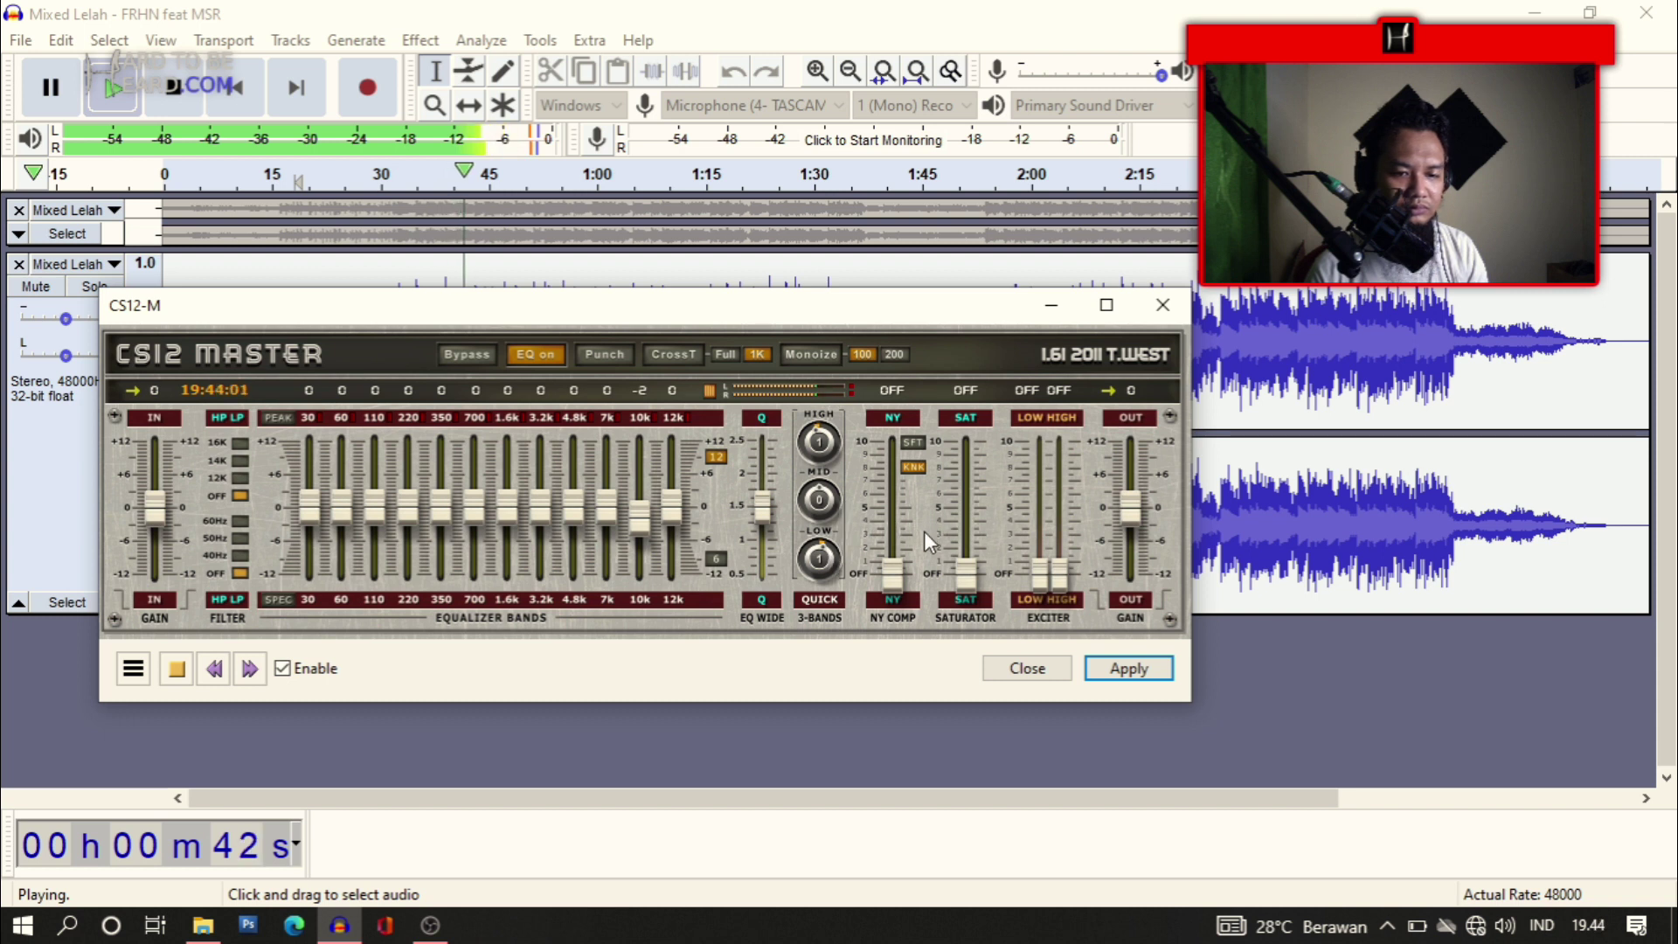
# Set the NY compressor to 5, the saturator to 1, and both the low and high exciters to 3
pyautogui.moveTo(893, 572); pyautogui.dragTo(895, 549)
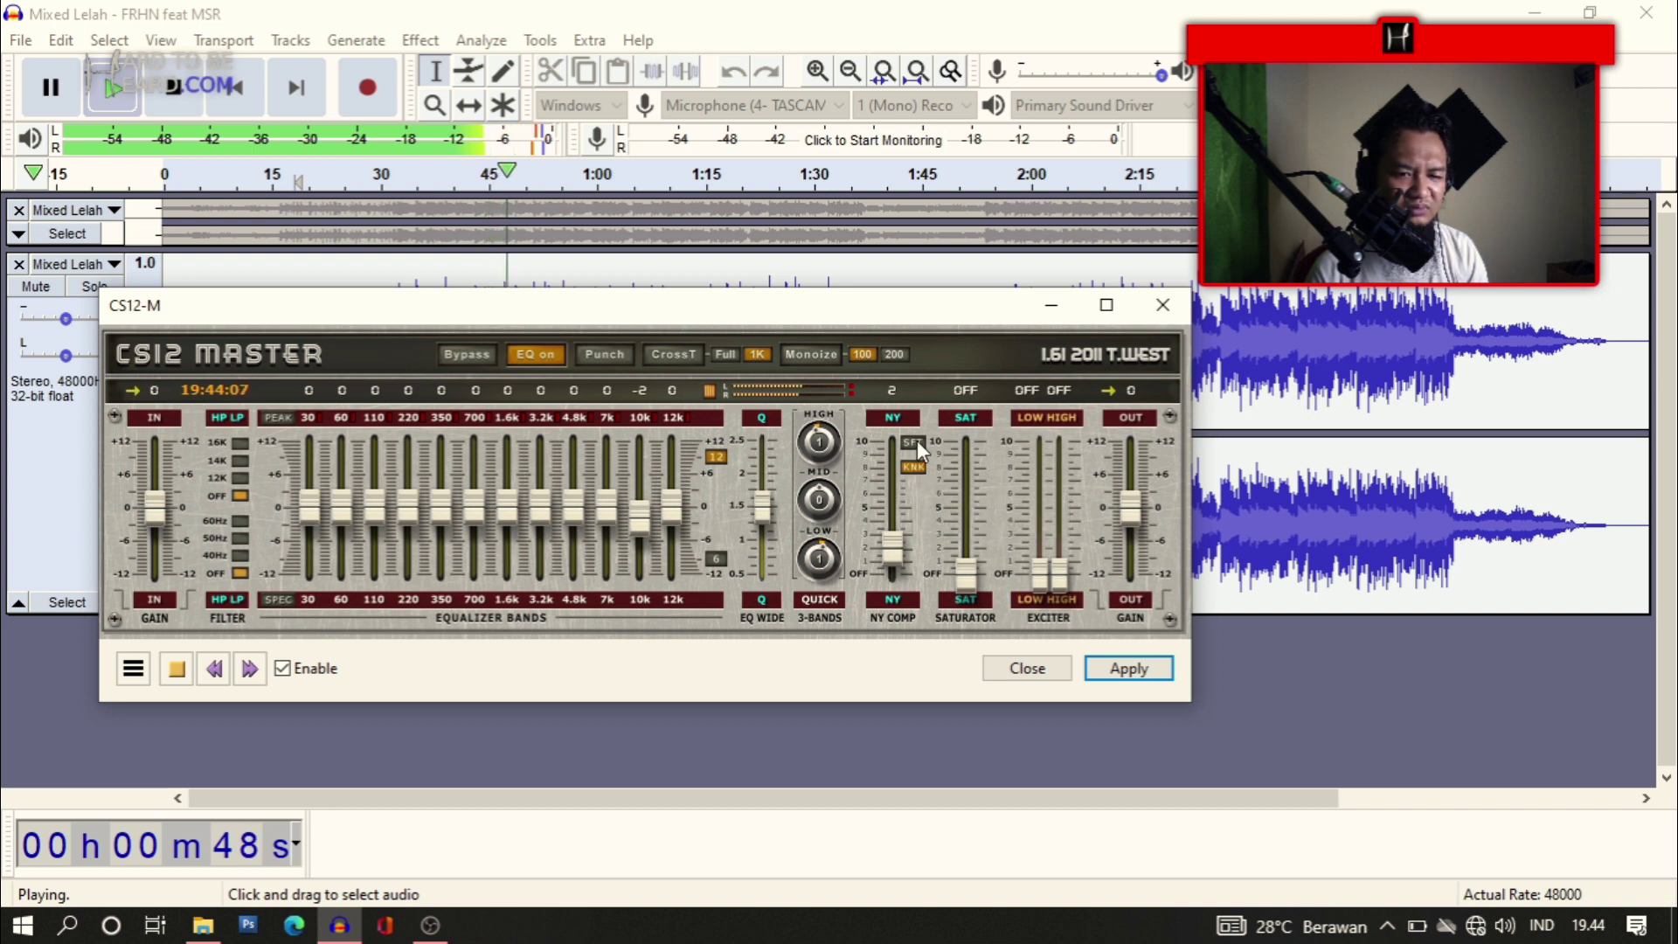
pyautogui.moveTo(884, 553); pyautogui.dragTo(889, 539)
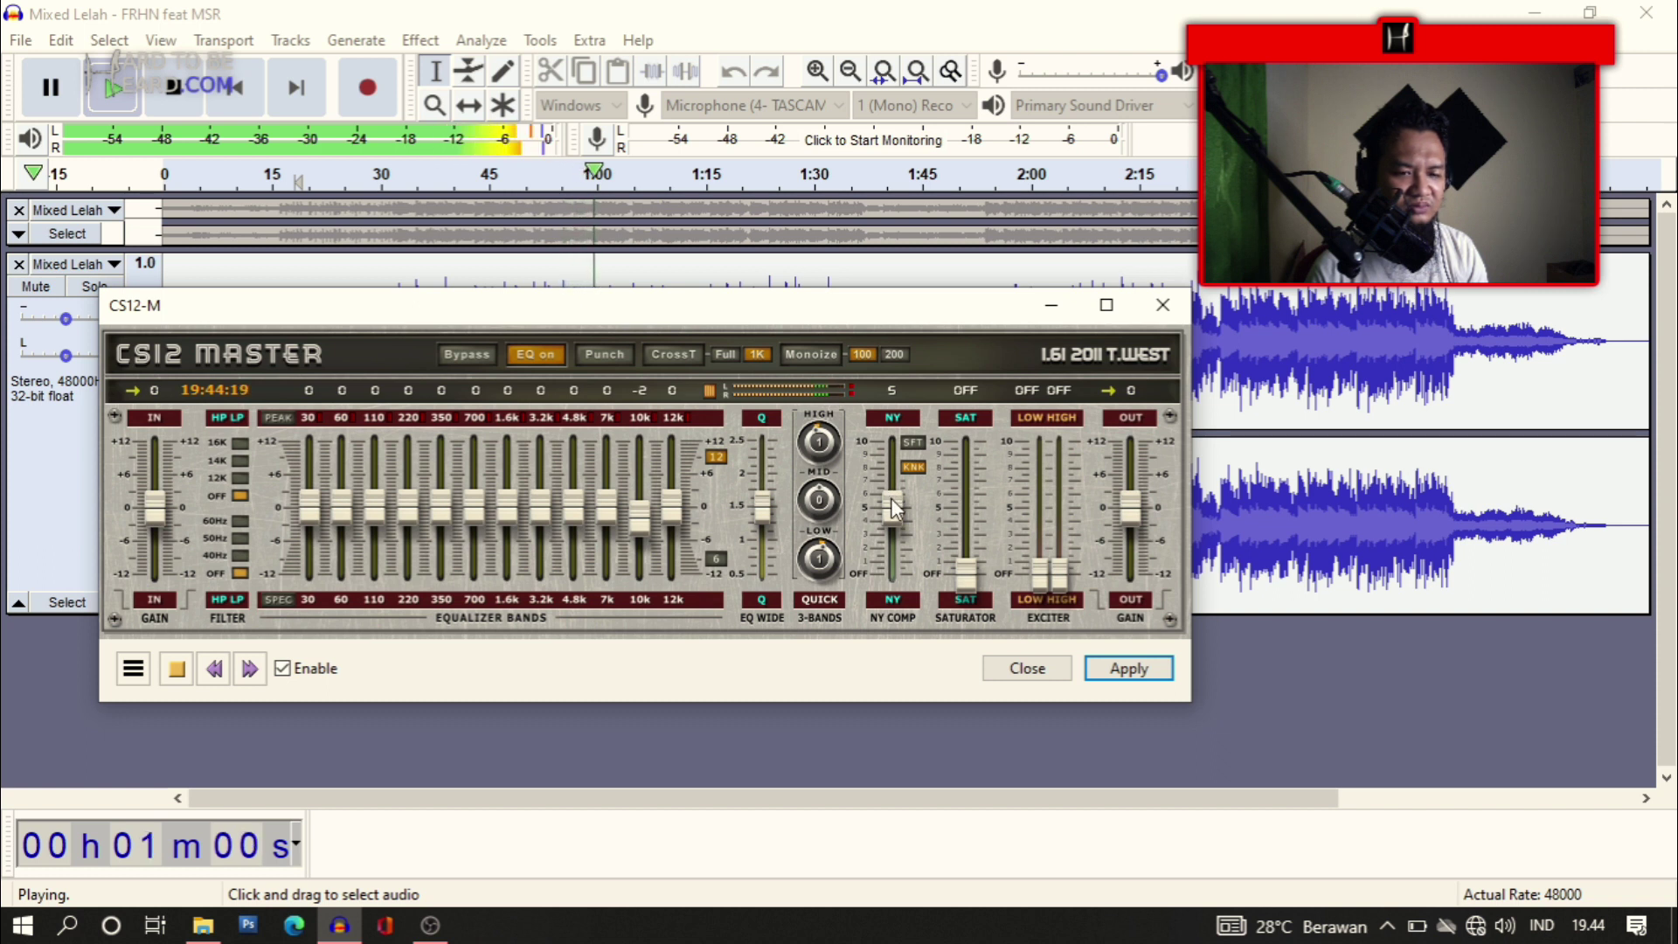
pyautogui.moveTo(972, 563); pyautogui.dragTo(1061, 523)
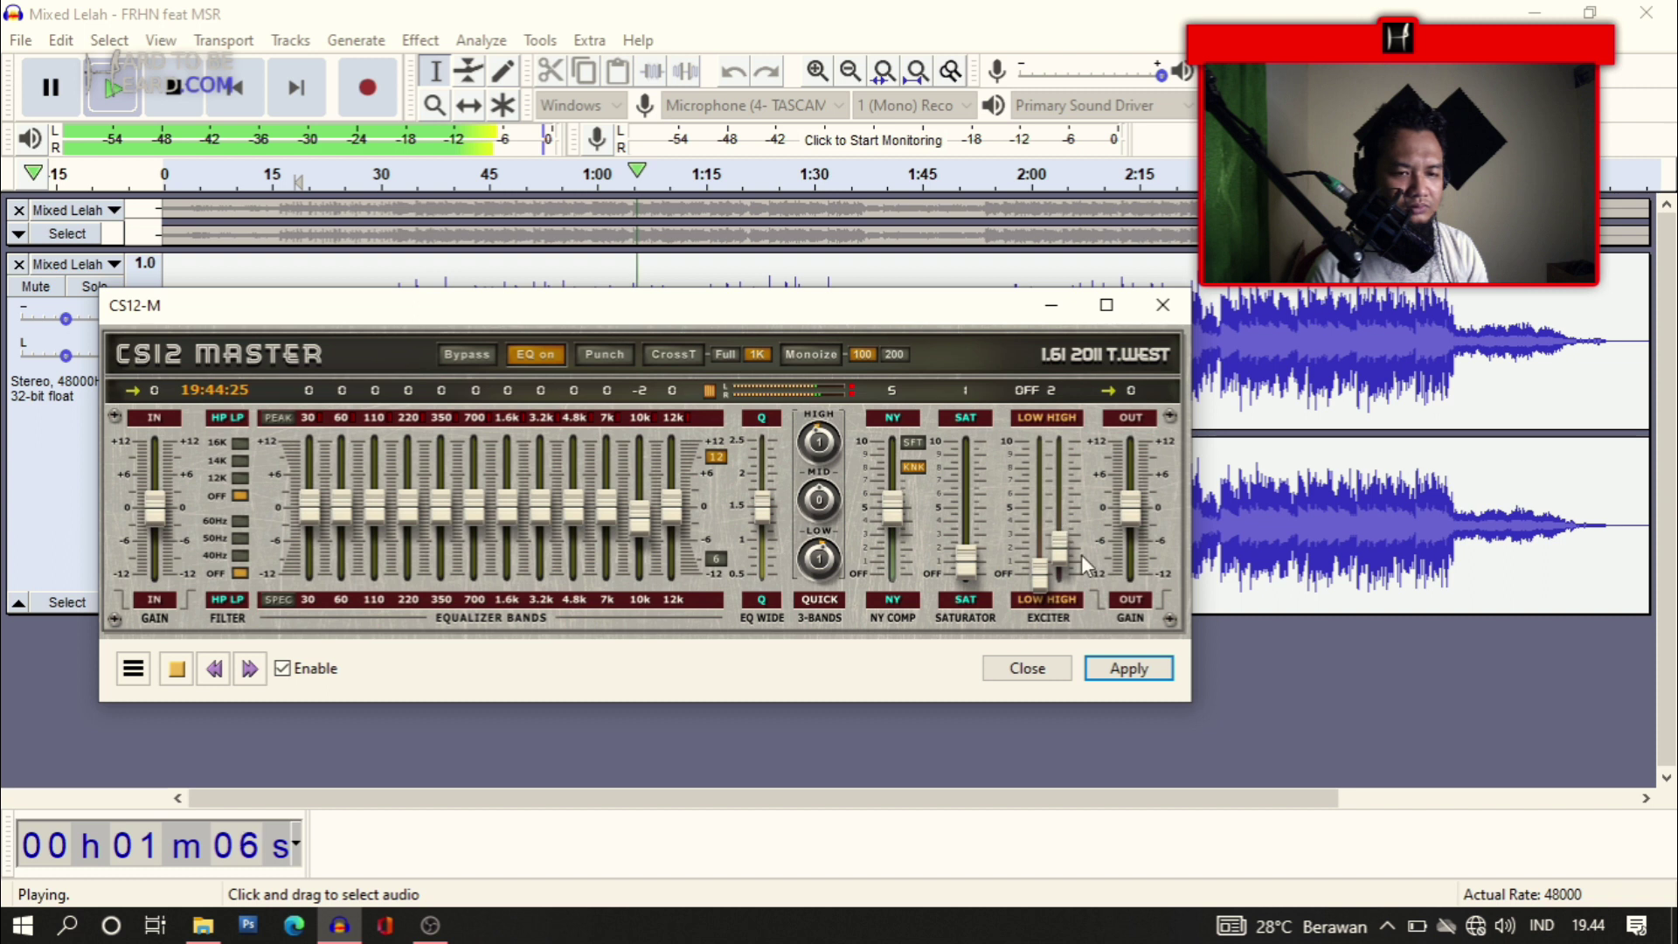
pyautogui.moveTo(1040, 576); pyautogui.dragTo(1061, 510)
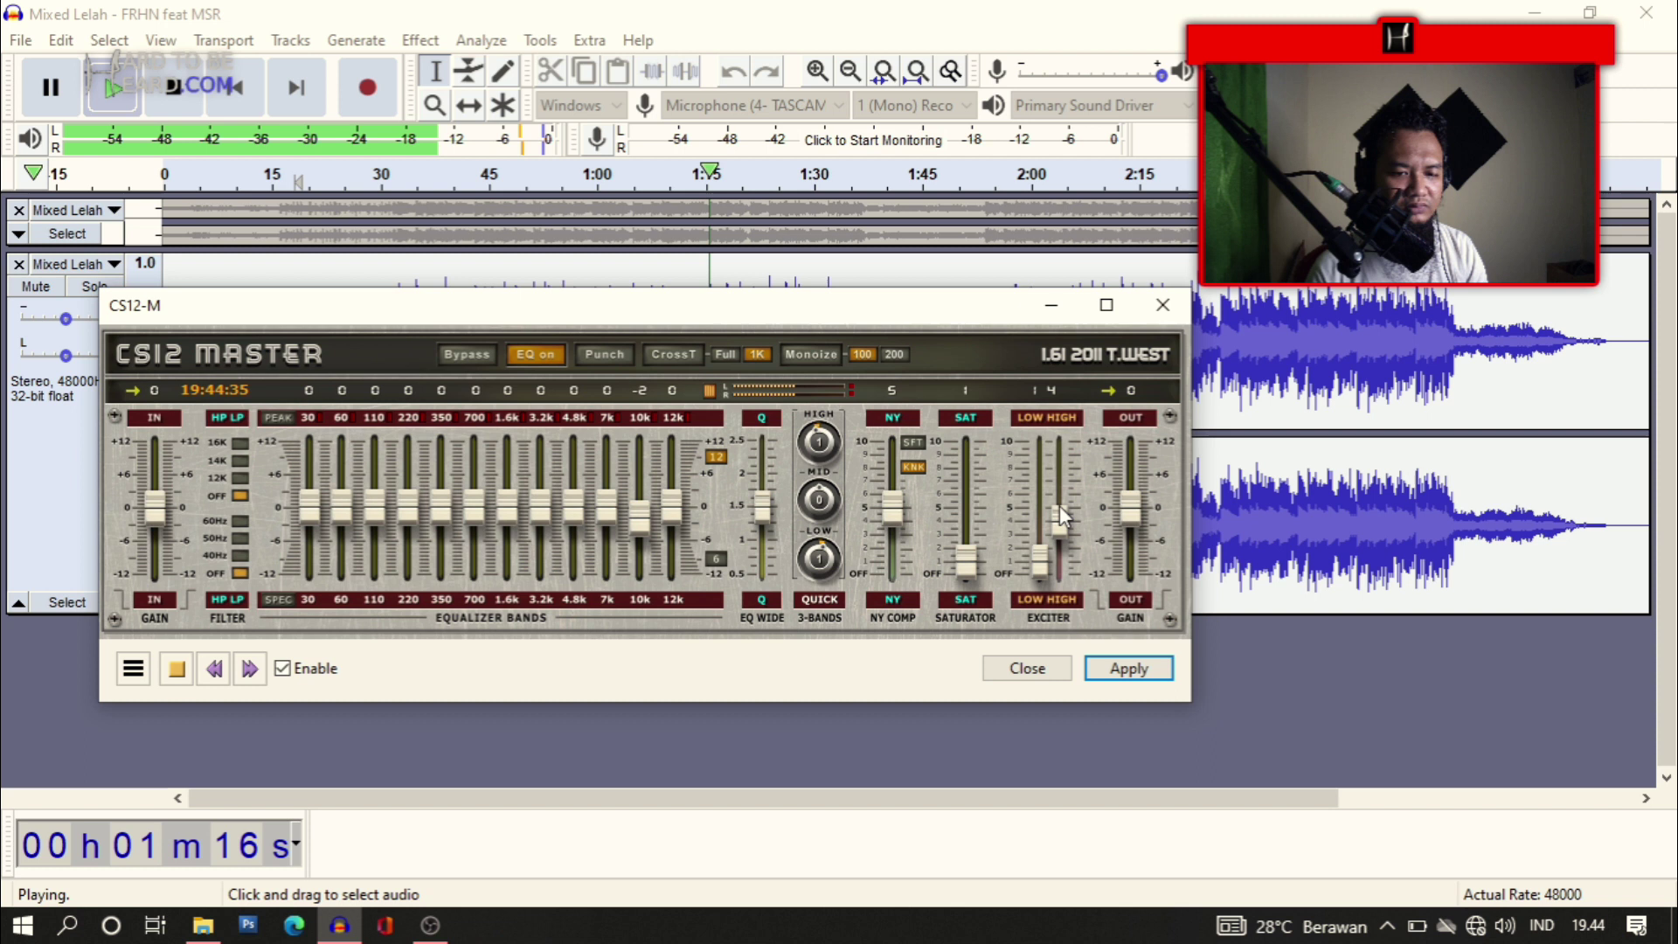
pyautogui.moveTo(1061, 522); pyautogui.dragTo(1039, 560)
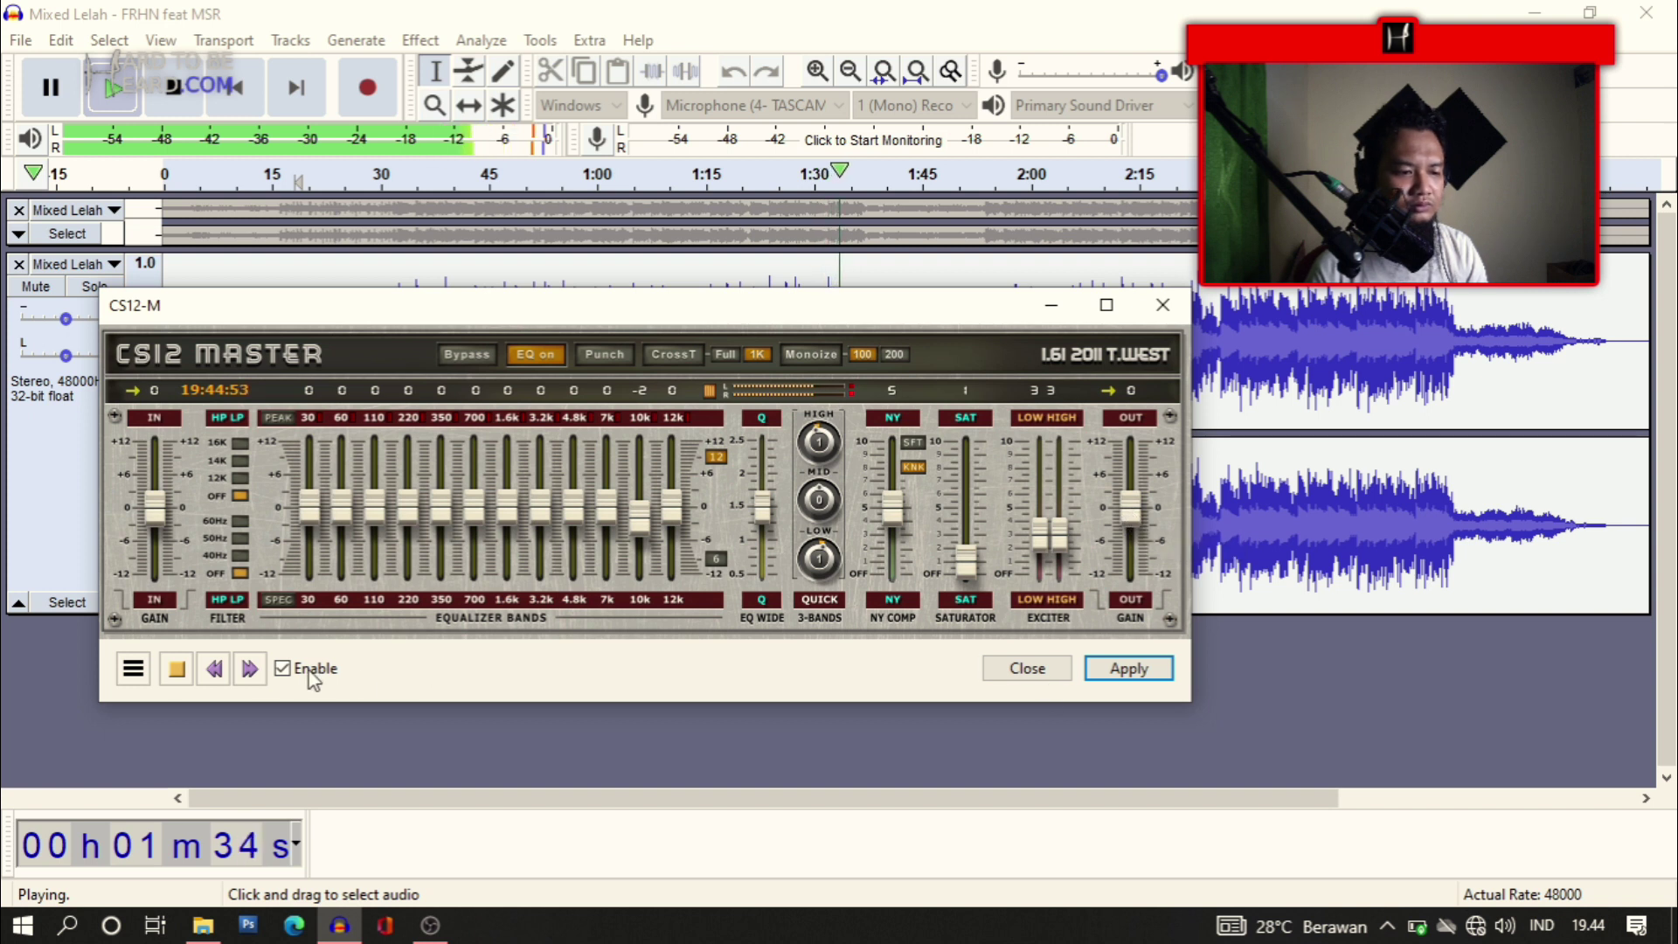
# Stop the preview, apply the CS12-M settings to the track and close the effect
pyautogui.click(178, 671)
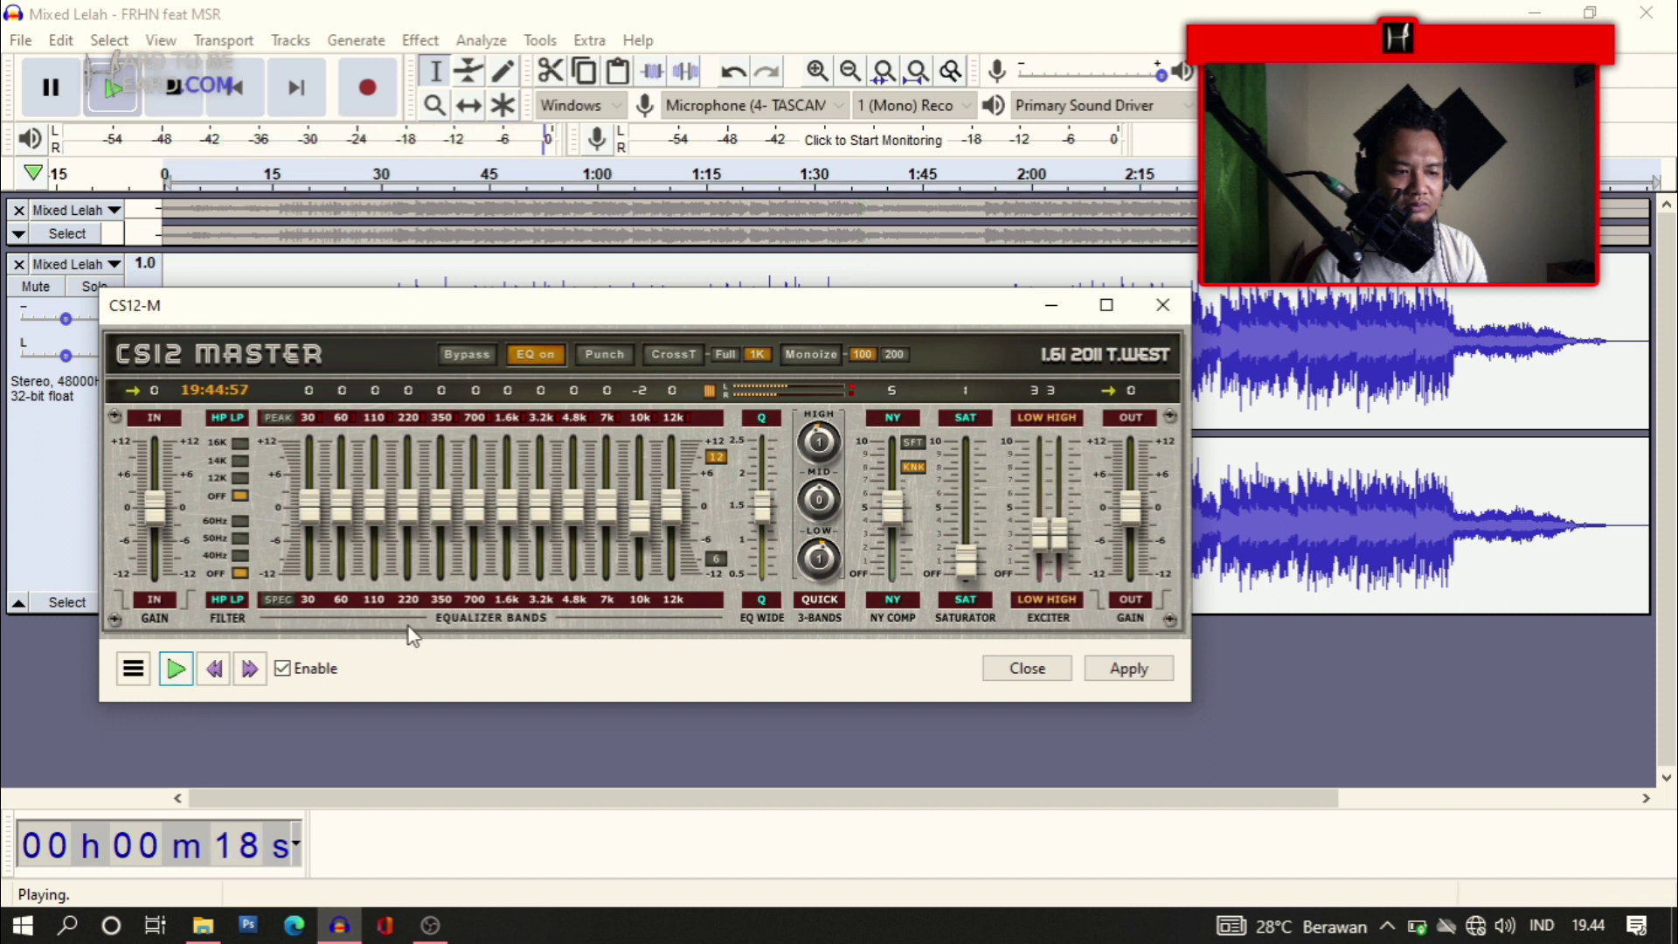
pyautogui.click(1141, 671)
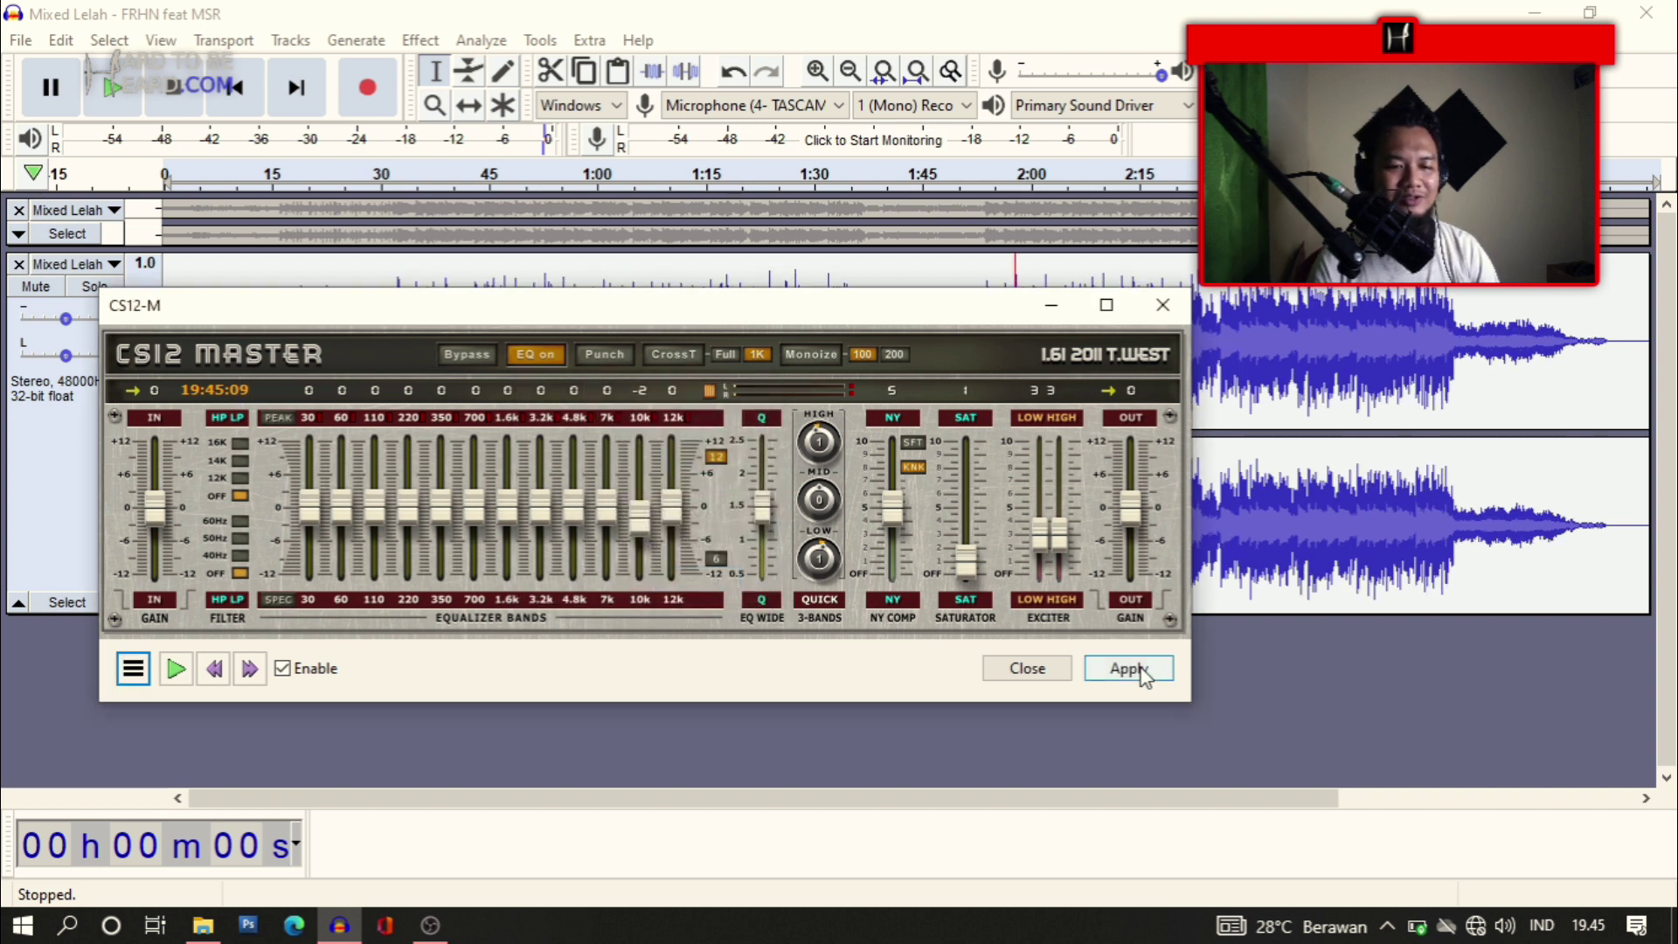
pyautogui.click(1163, 305)
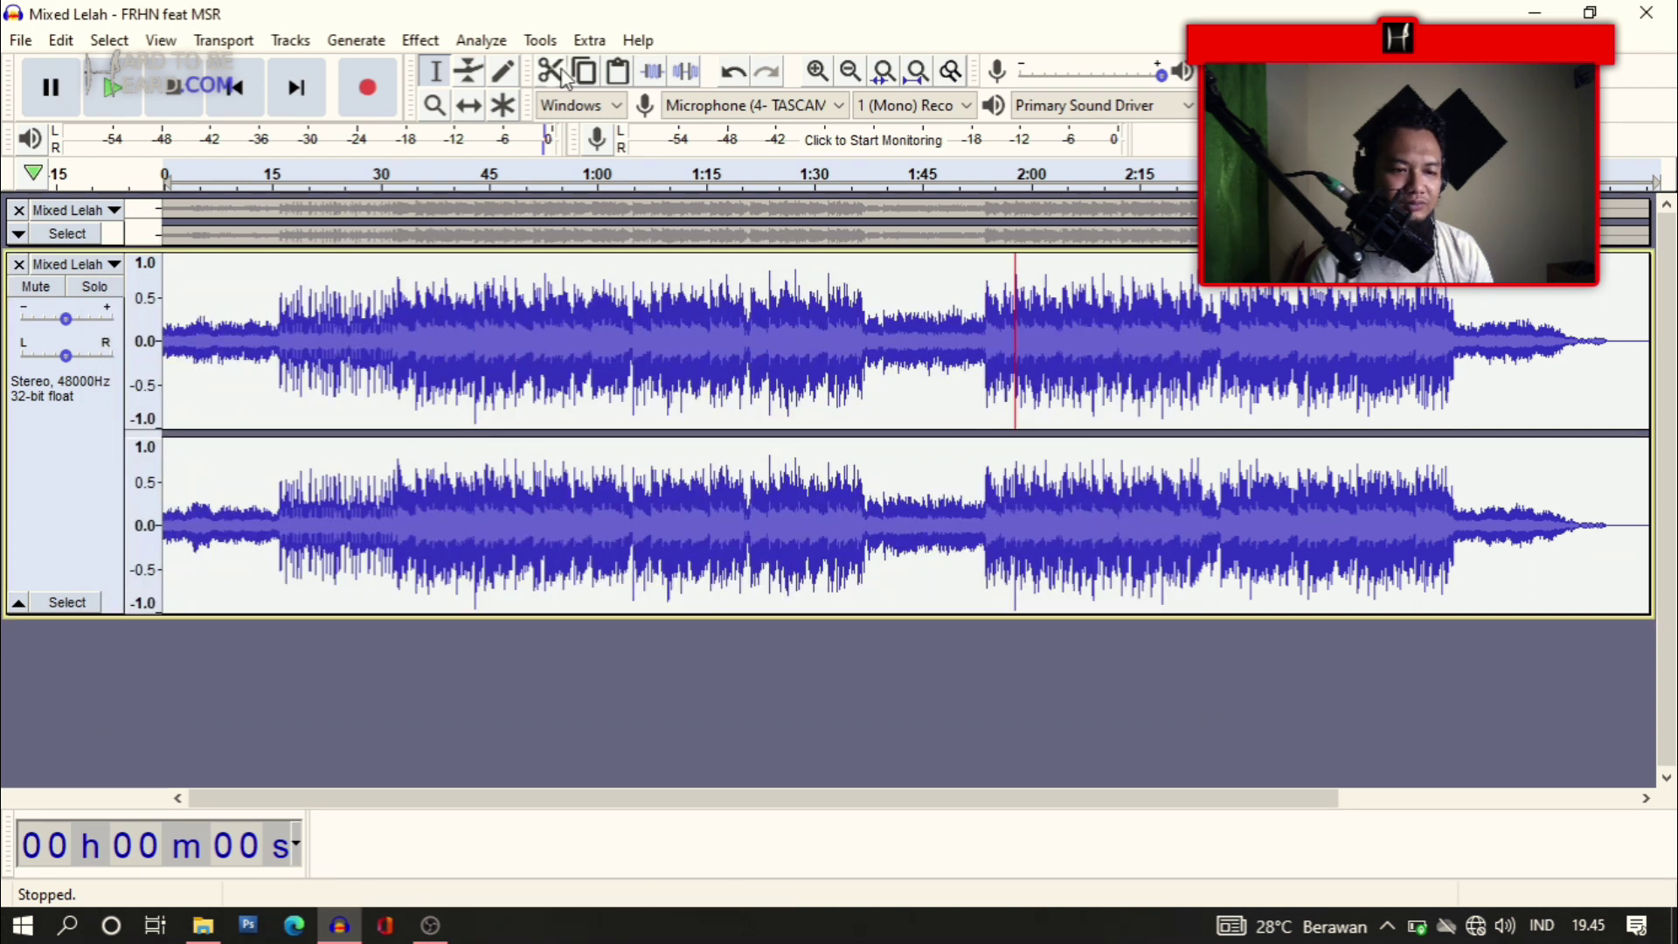
# Normalize the CS12-M-processed track with the existing Normalize settings
pyautogui.click(419, 40)
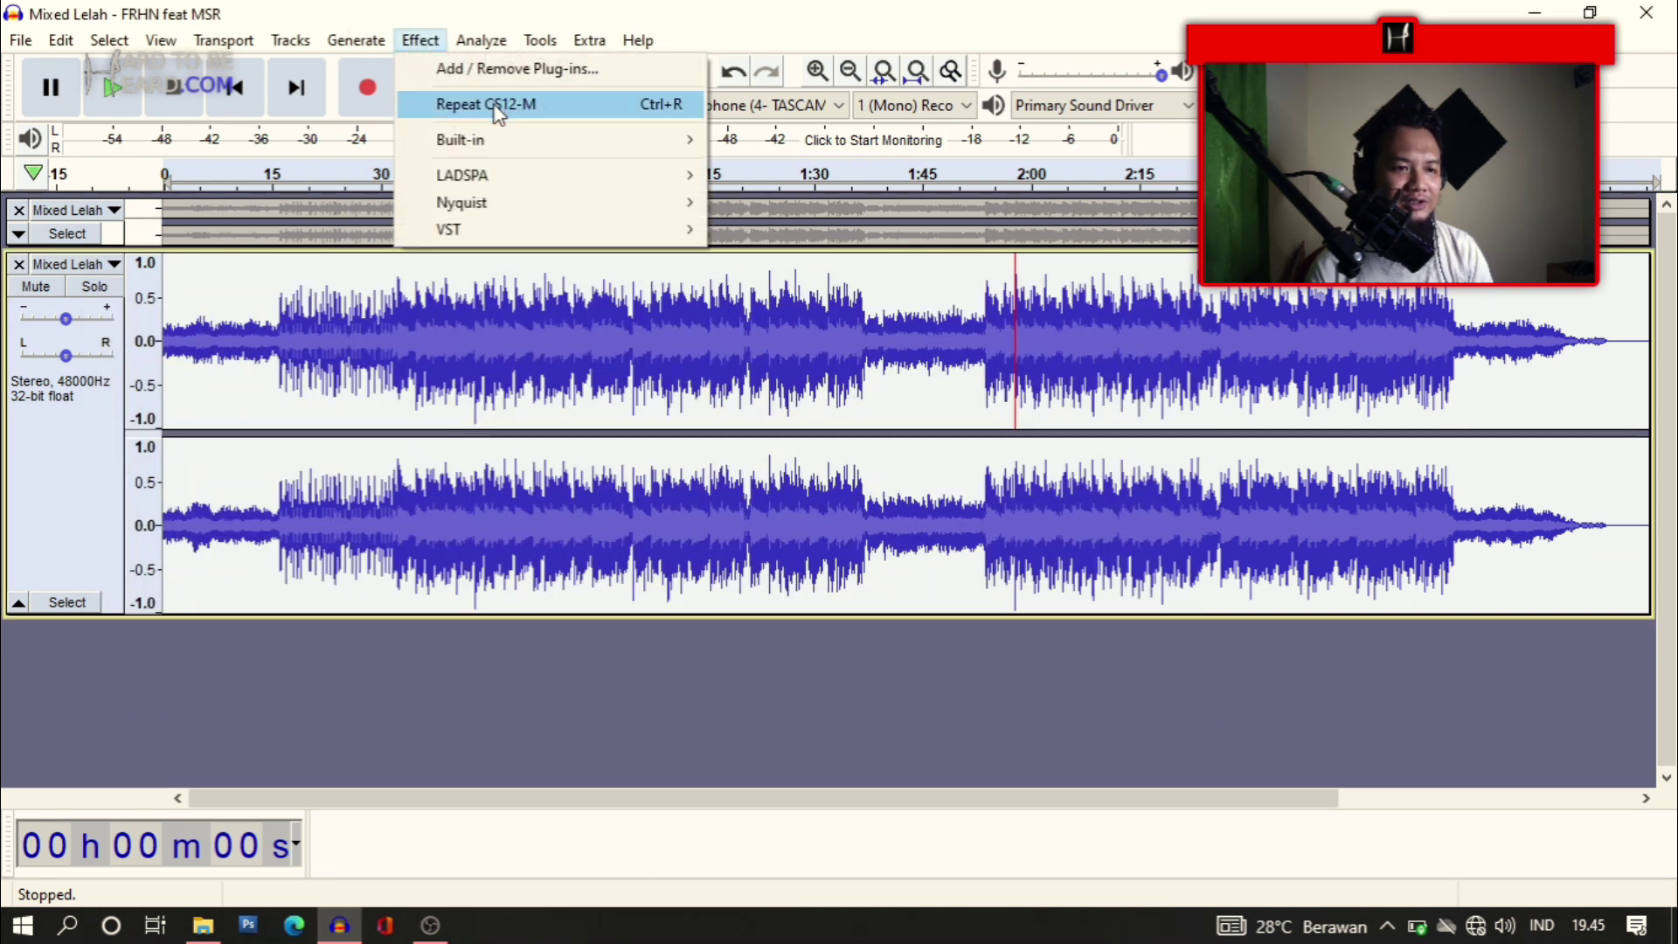
pyautogui.moveTo(542, 149)
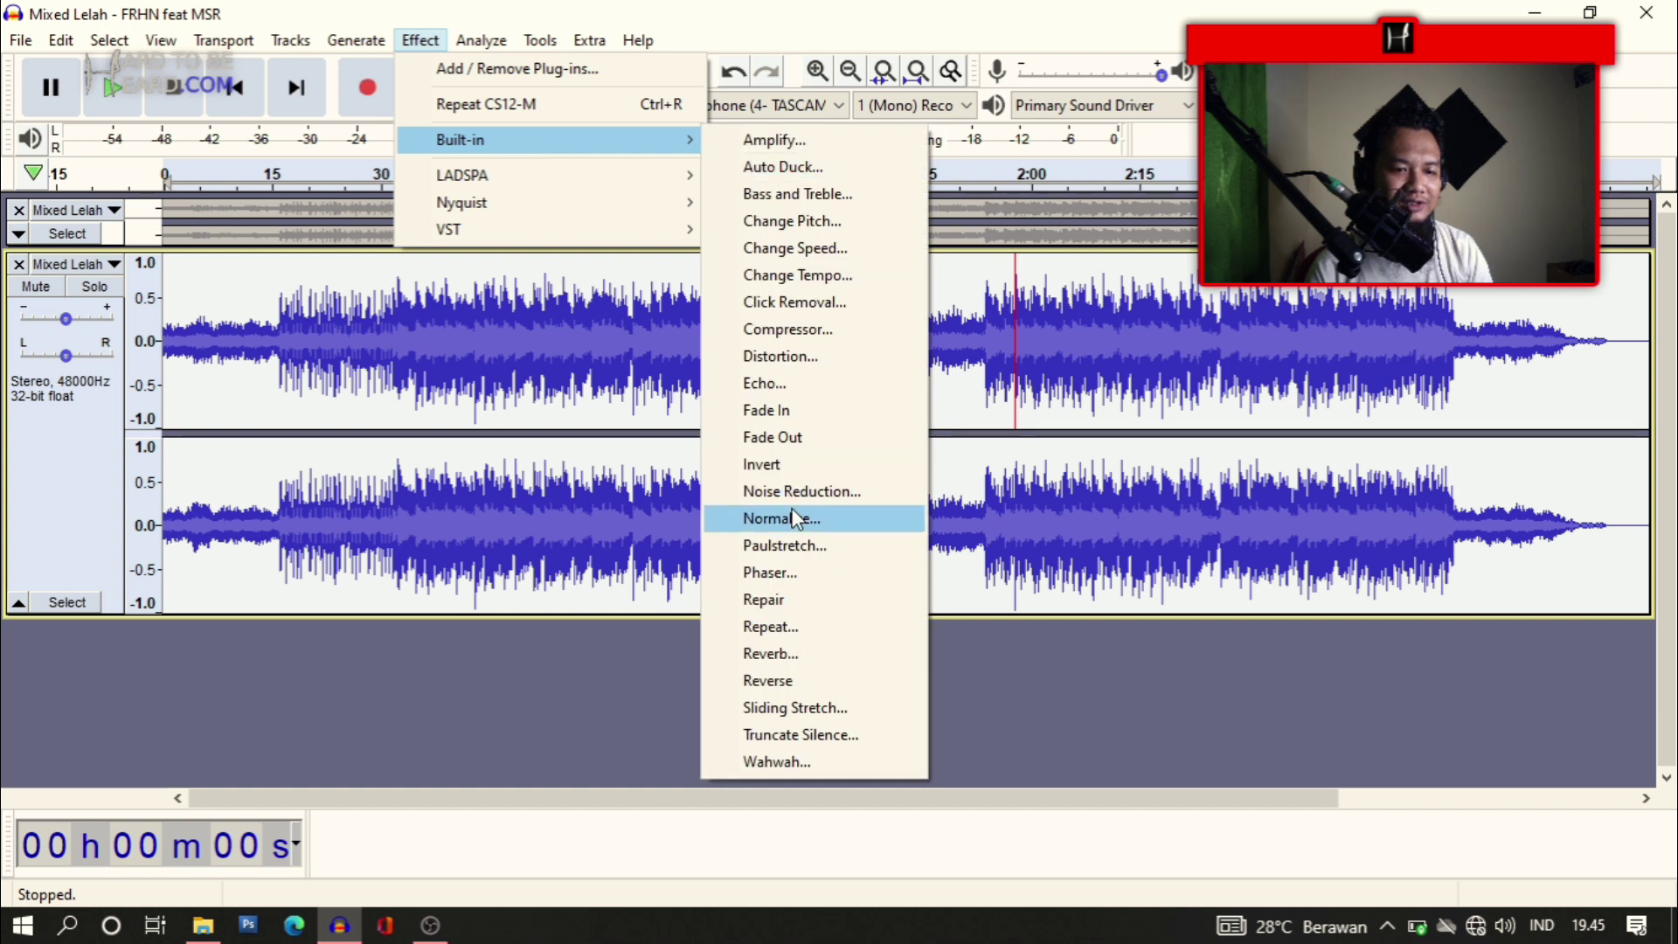
pyautogui.click(787, 519)
pyautogui.click(900, 522)
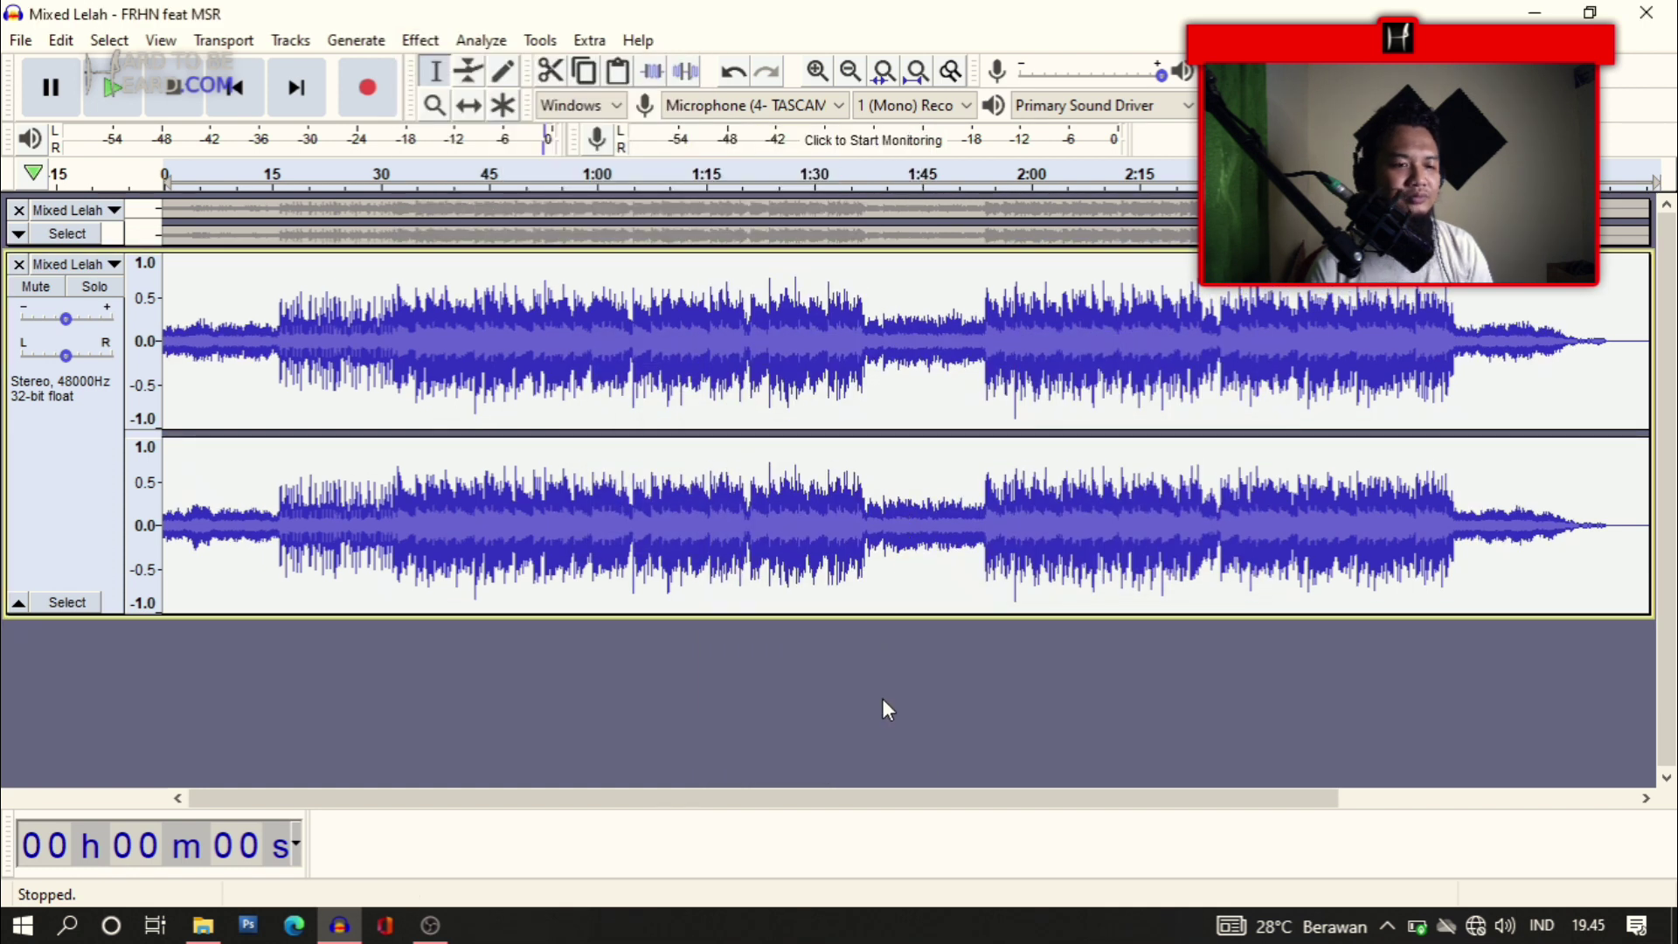
# Expand and unmute the first mastered track, and resize both tracks so their full waveforms fit together in view
pyautogui.moveTo(114, 249); pyautogui.dragTo(83, 537)
pyautogui.click(35, 232)
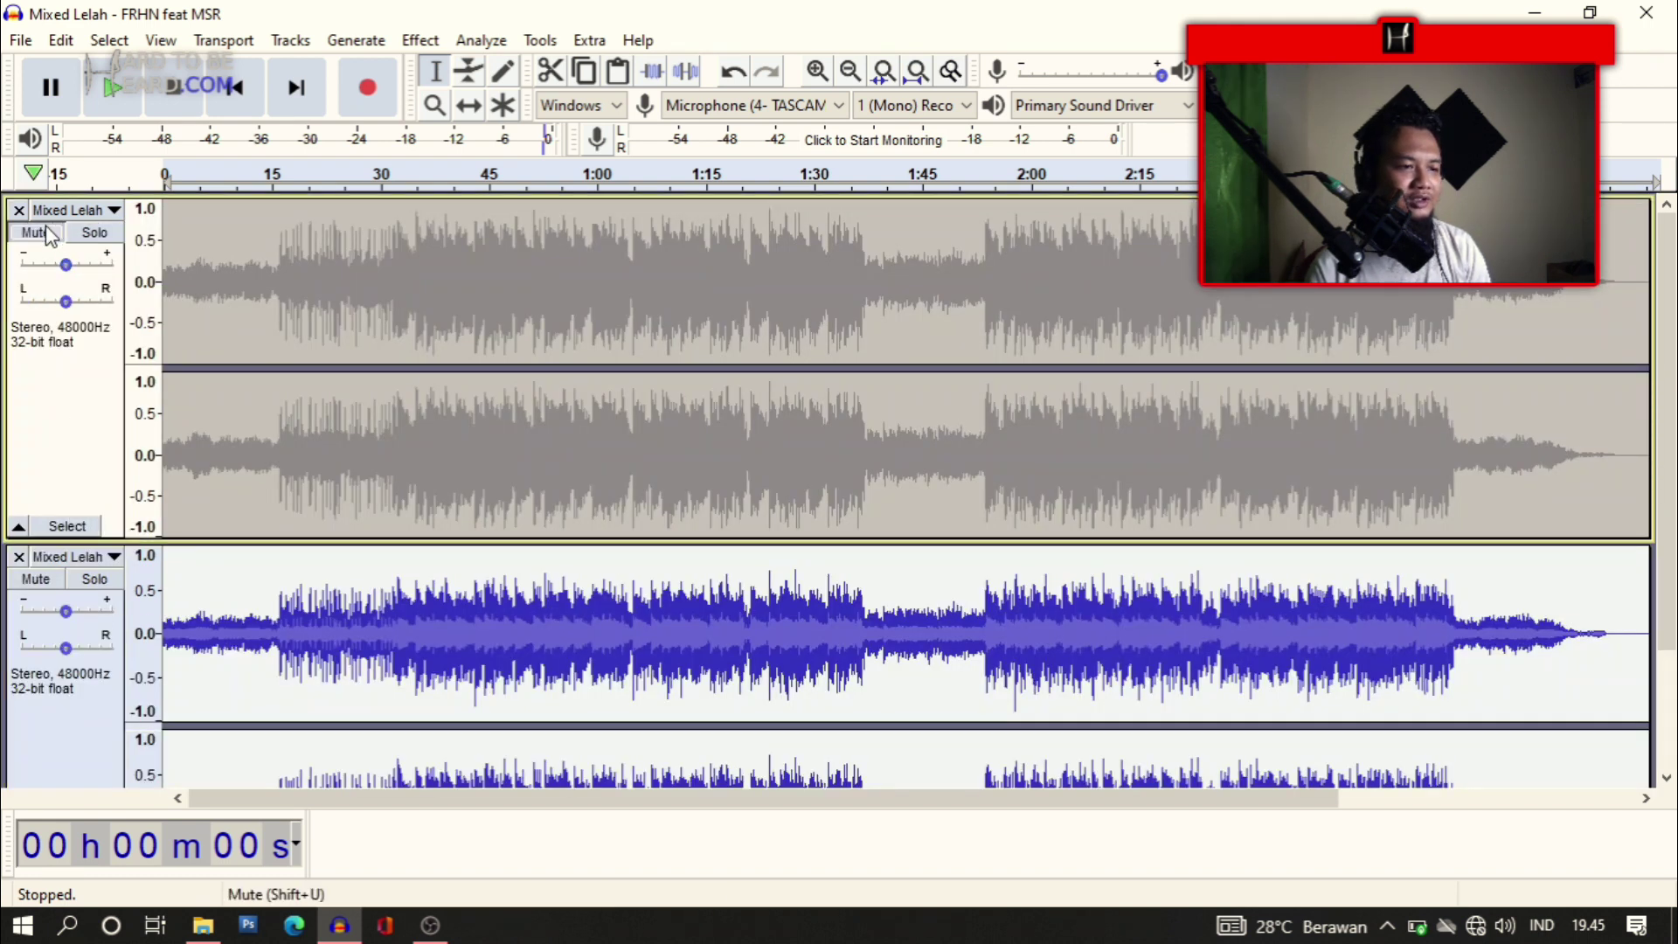
pyautogui.moveTo(114, 537); pyautogui.dragTo(116, 420)
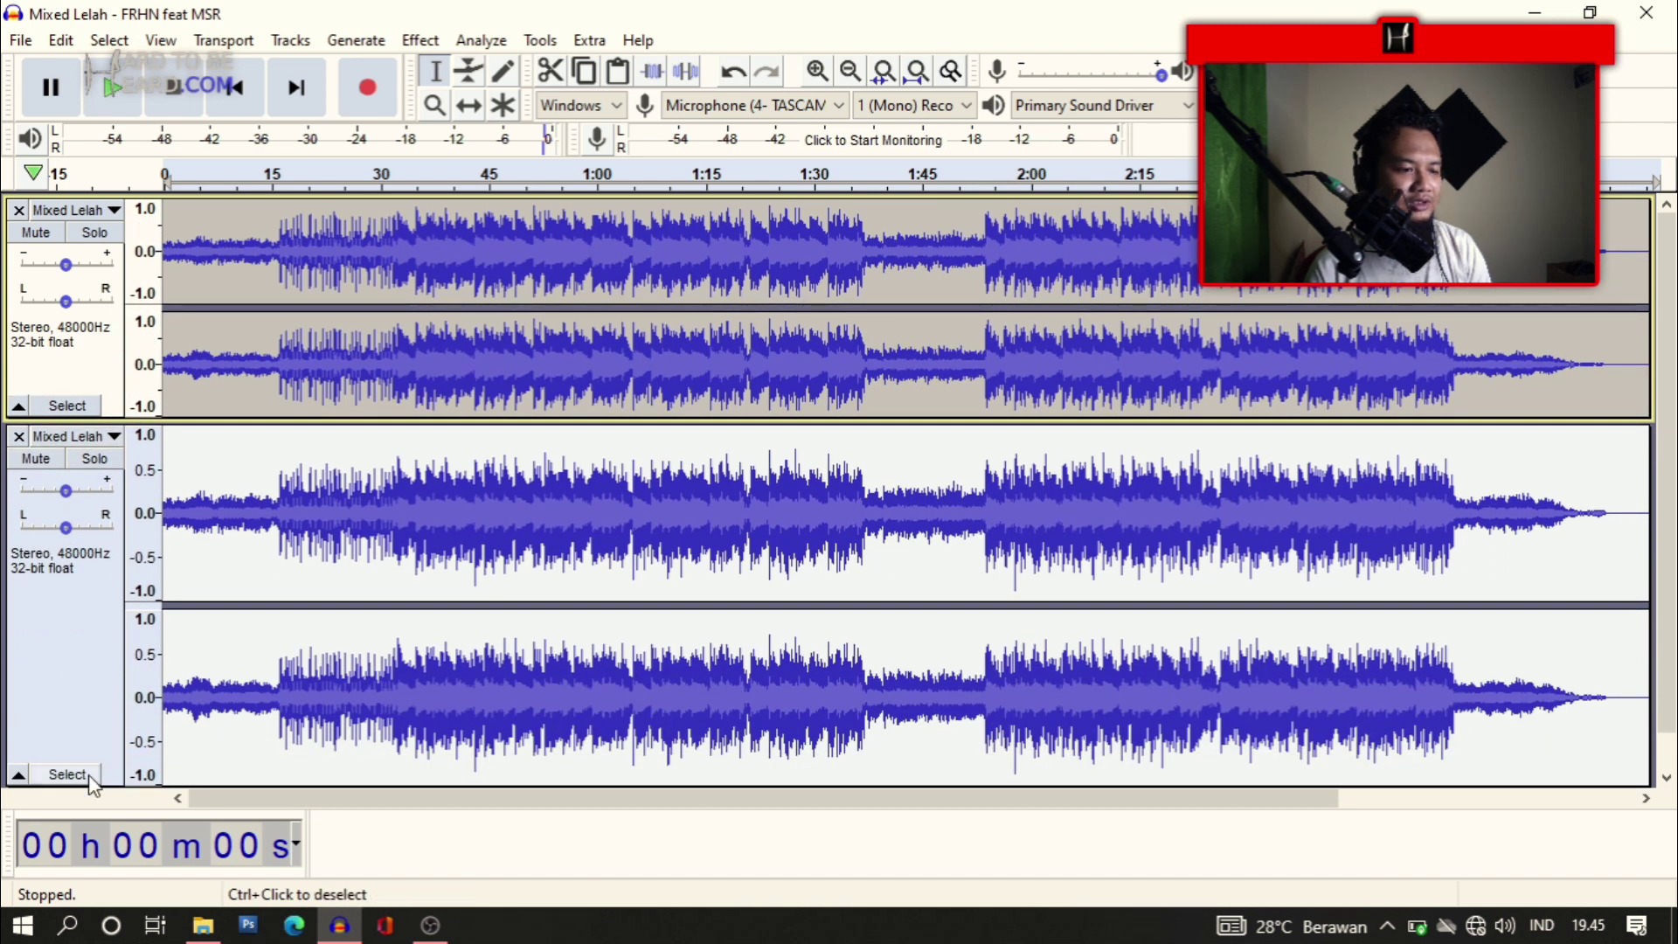
pyautogui.moveTo(127, 656); pyautogui.dragTo(123, 695)
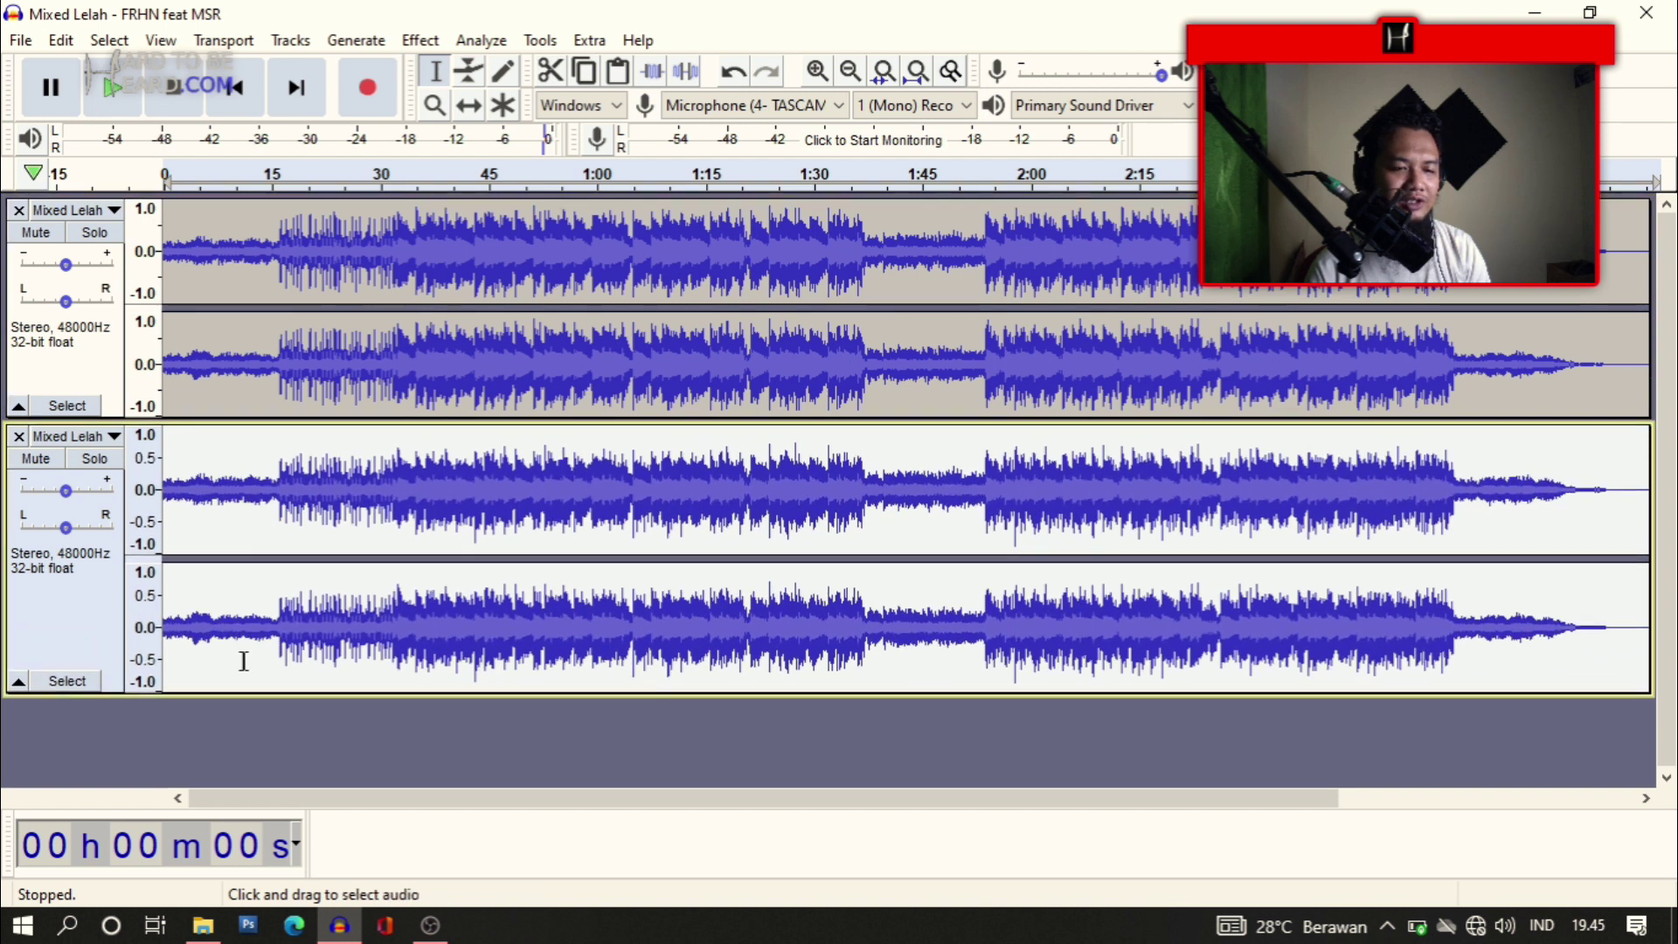